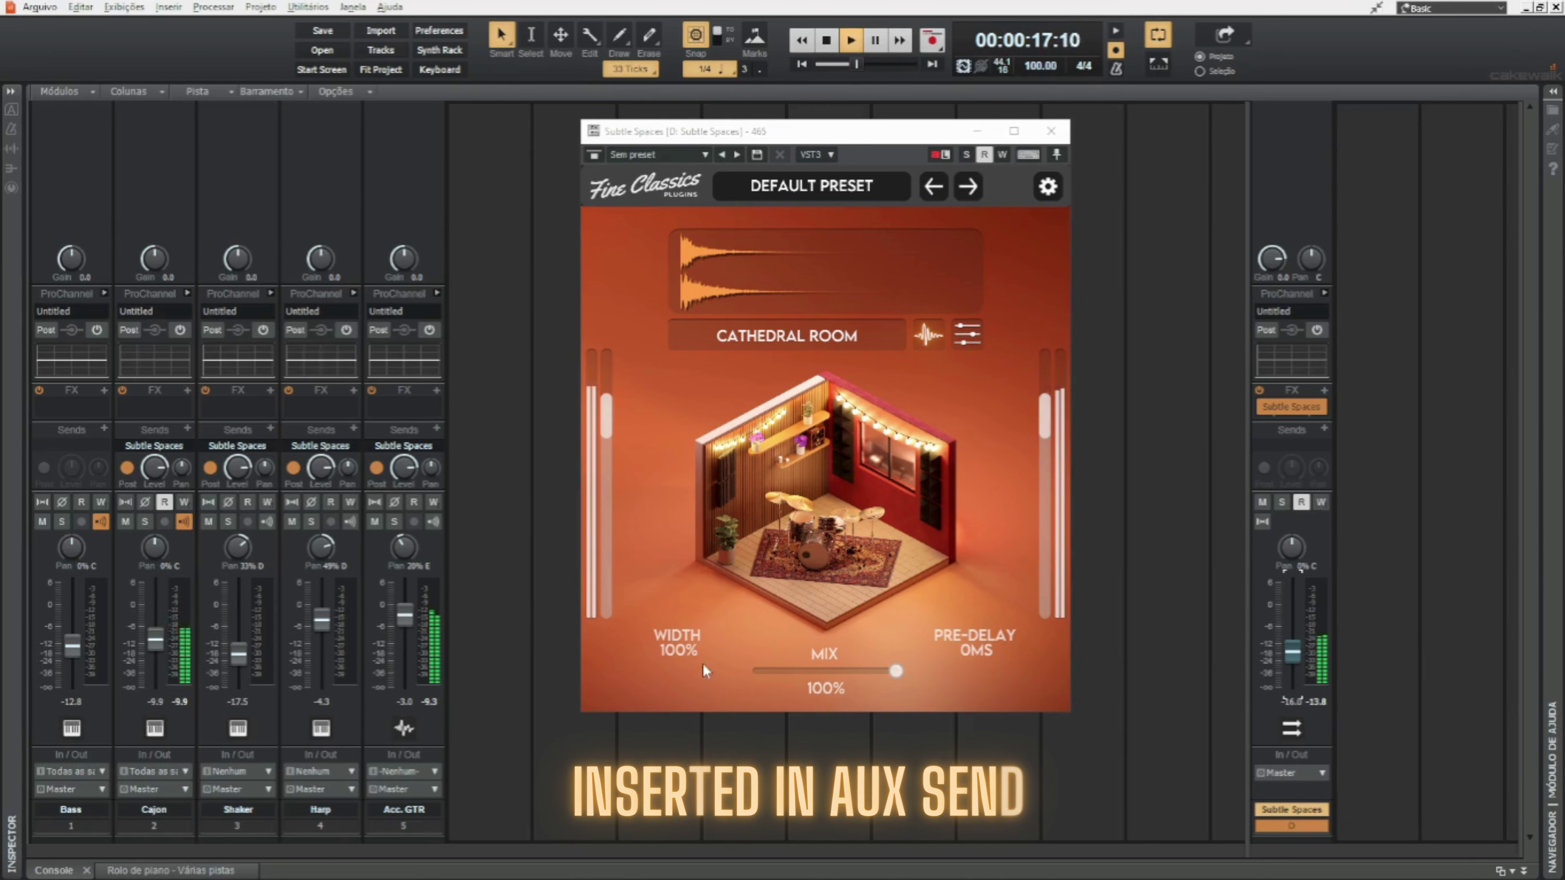
Set the reverb width to 160% and raise the Subtle Spaces bus fader to about -14.7 dB
{"action": "left_click_drag", "start_coordinate": [684, 644], "coordinate": [699, 600]}
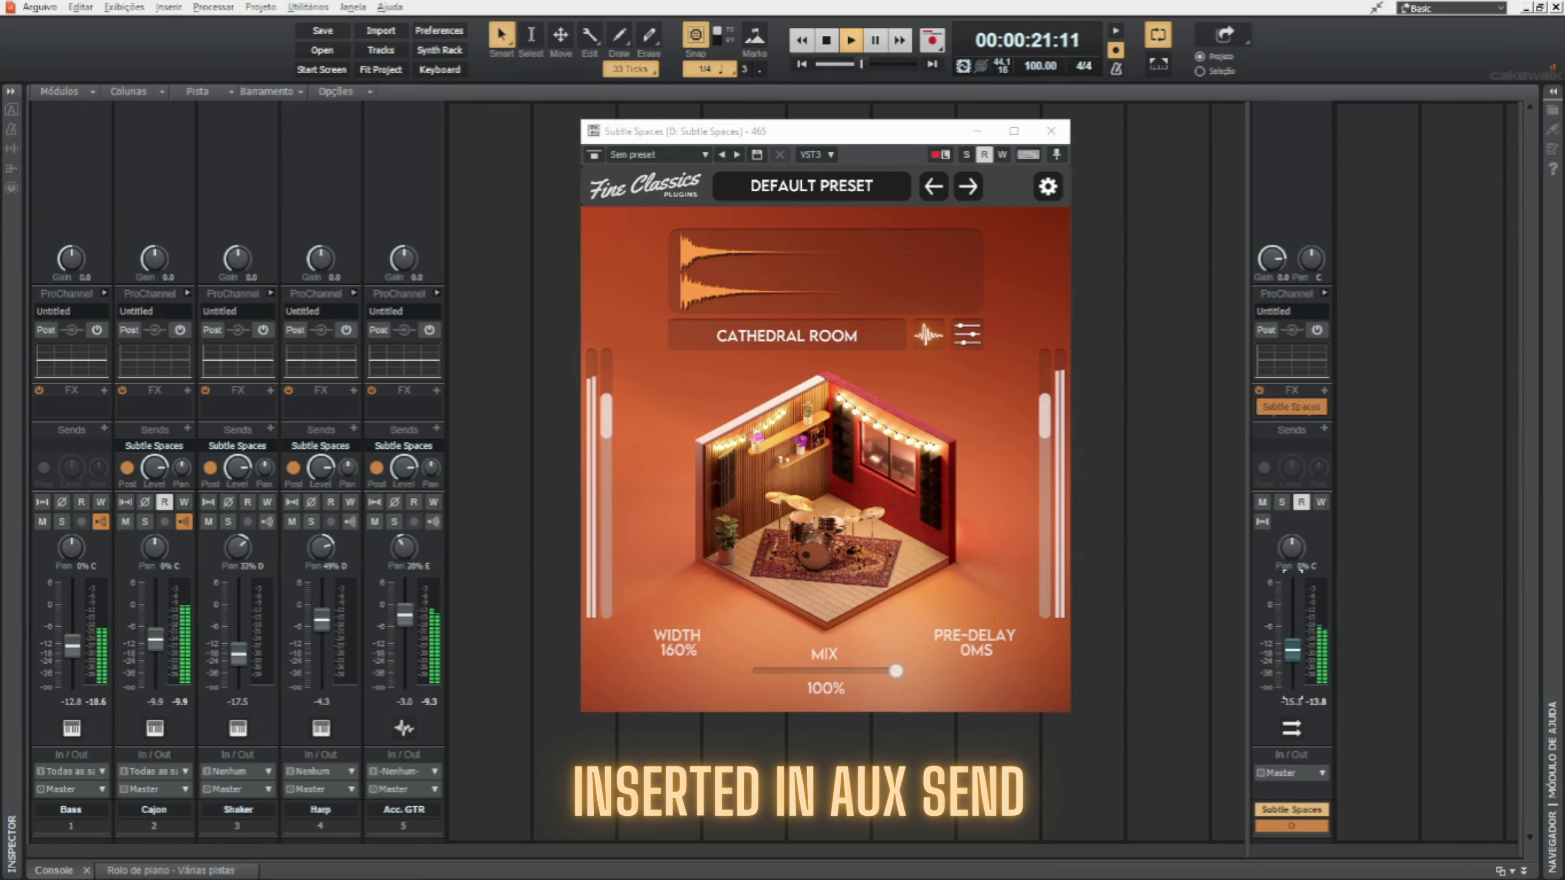
{"action": "left_click_drag", "start_coordinate": [1294, 651], "coordinate": [1299, 642]}
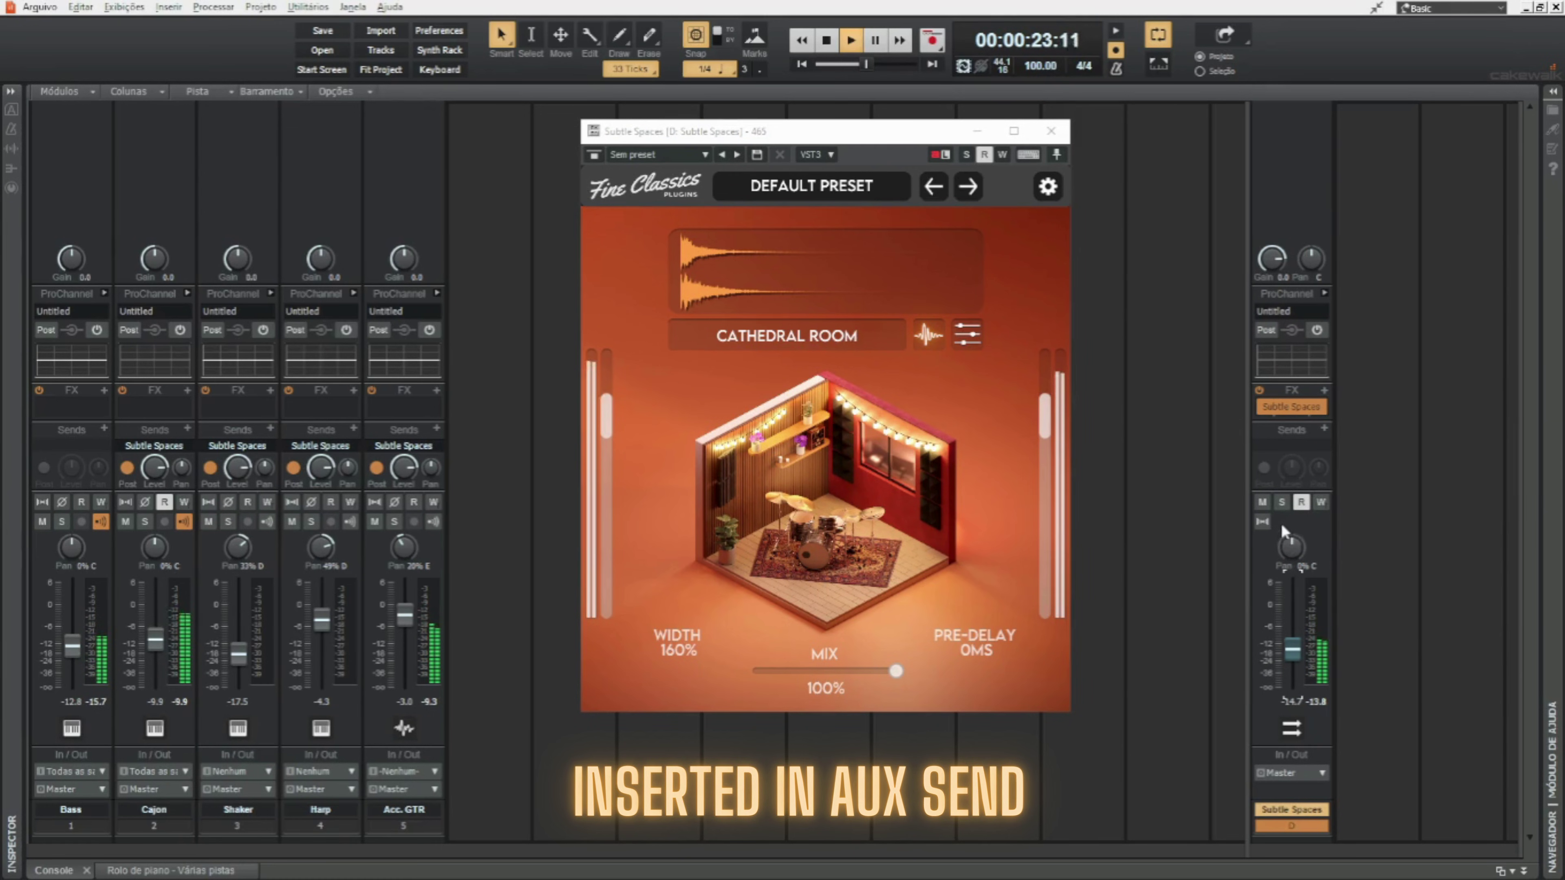
Audition the Subtle Spaces bus alone with solo, and compare the mix with the bus muted and unmuted
{"action": "left_click", "coordinate": [1282, 502]}
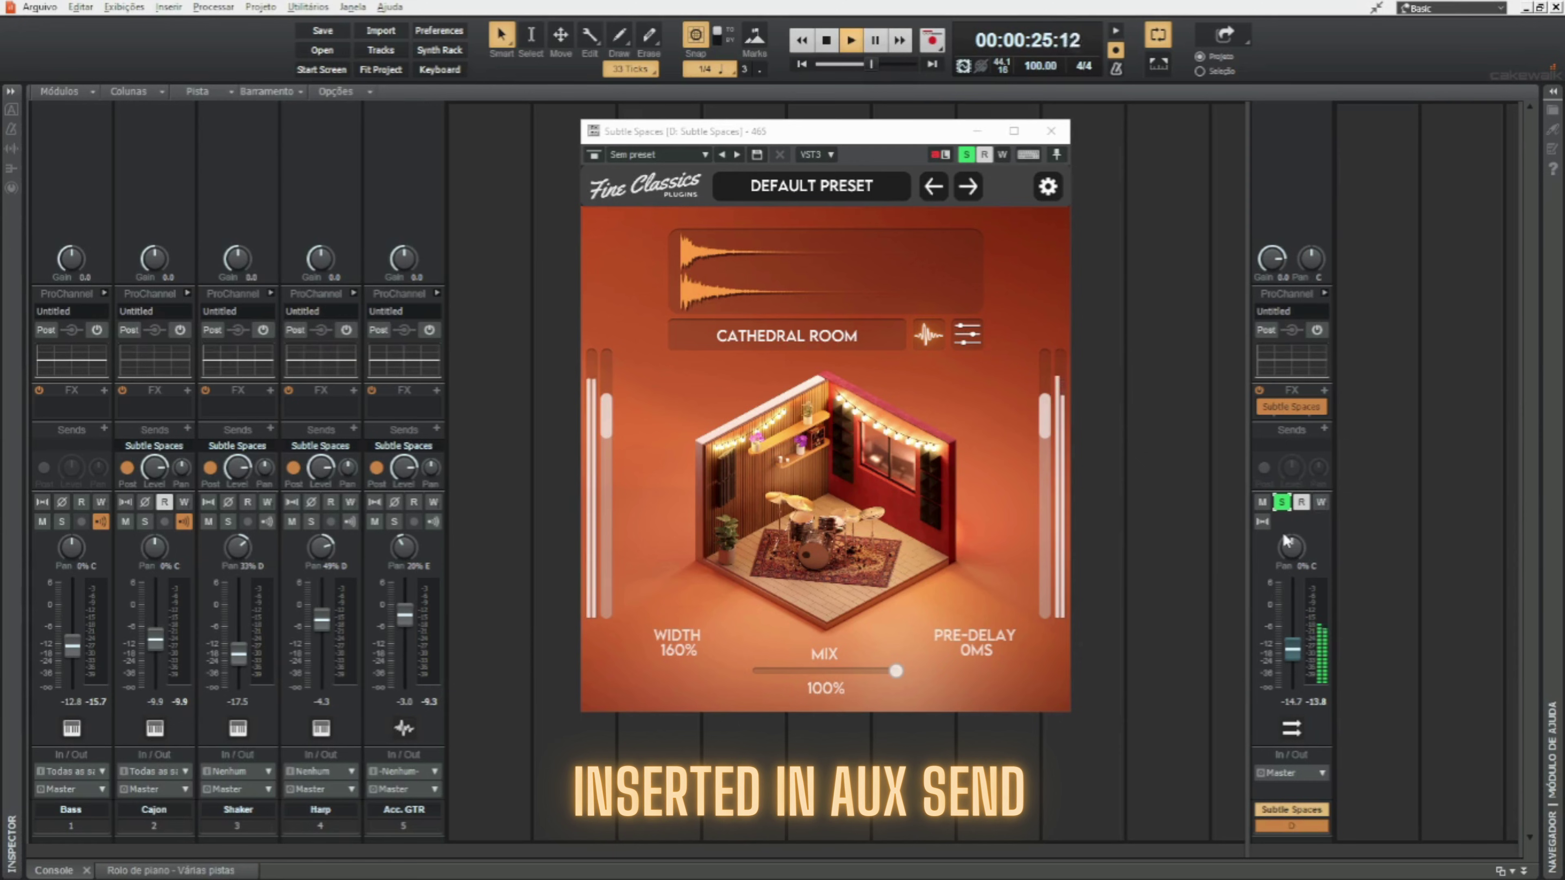
{"action": "left_click", "coordinate": [1282, 502]}
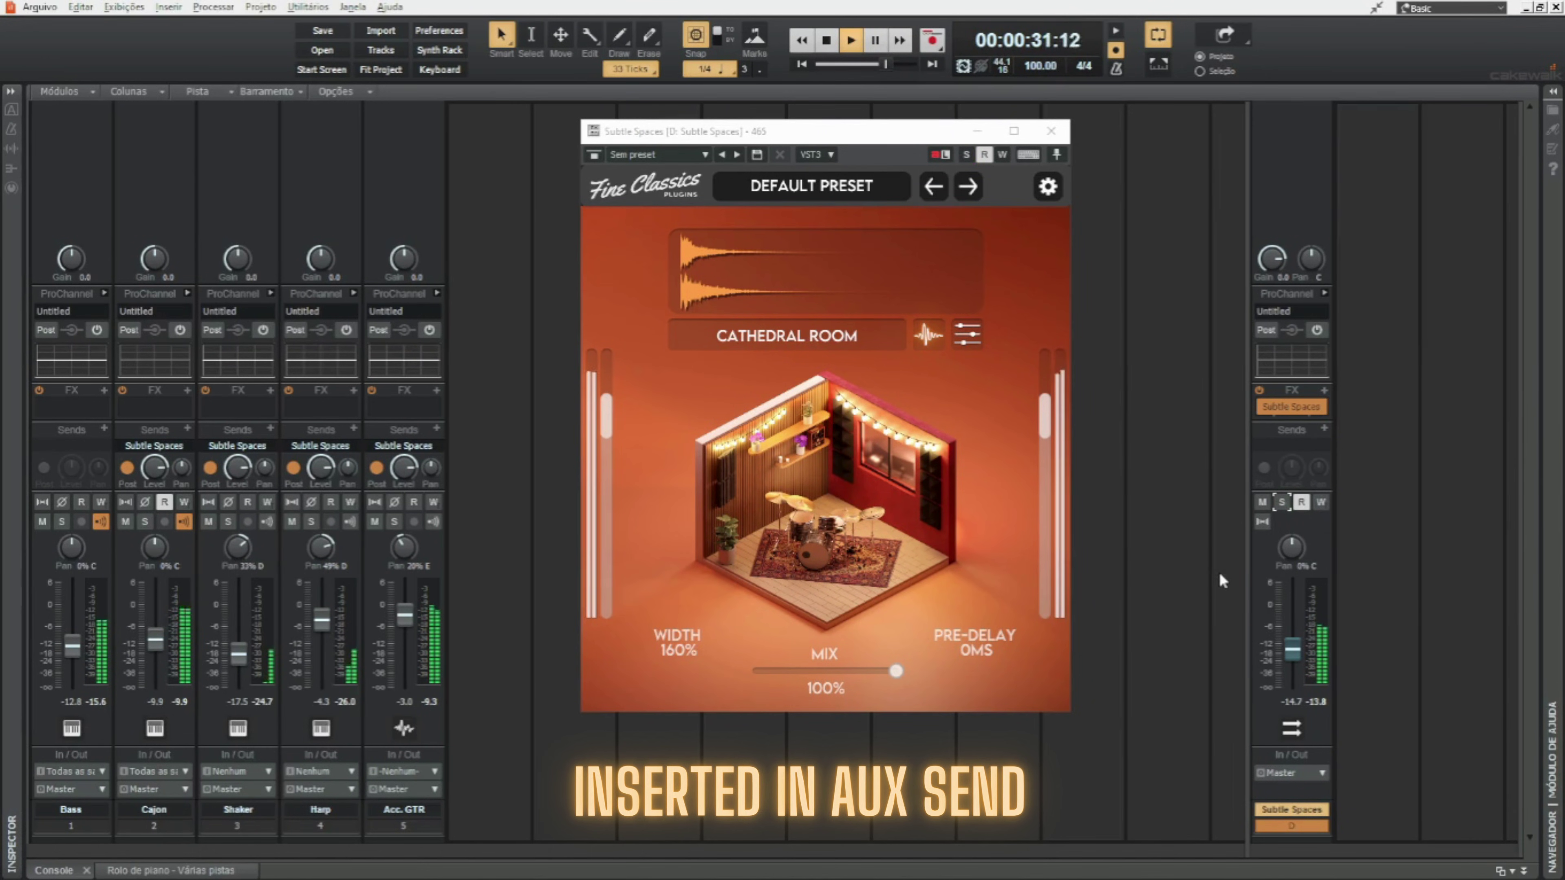
{"action": "left_click", "coordinate": [1262, 502]}
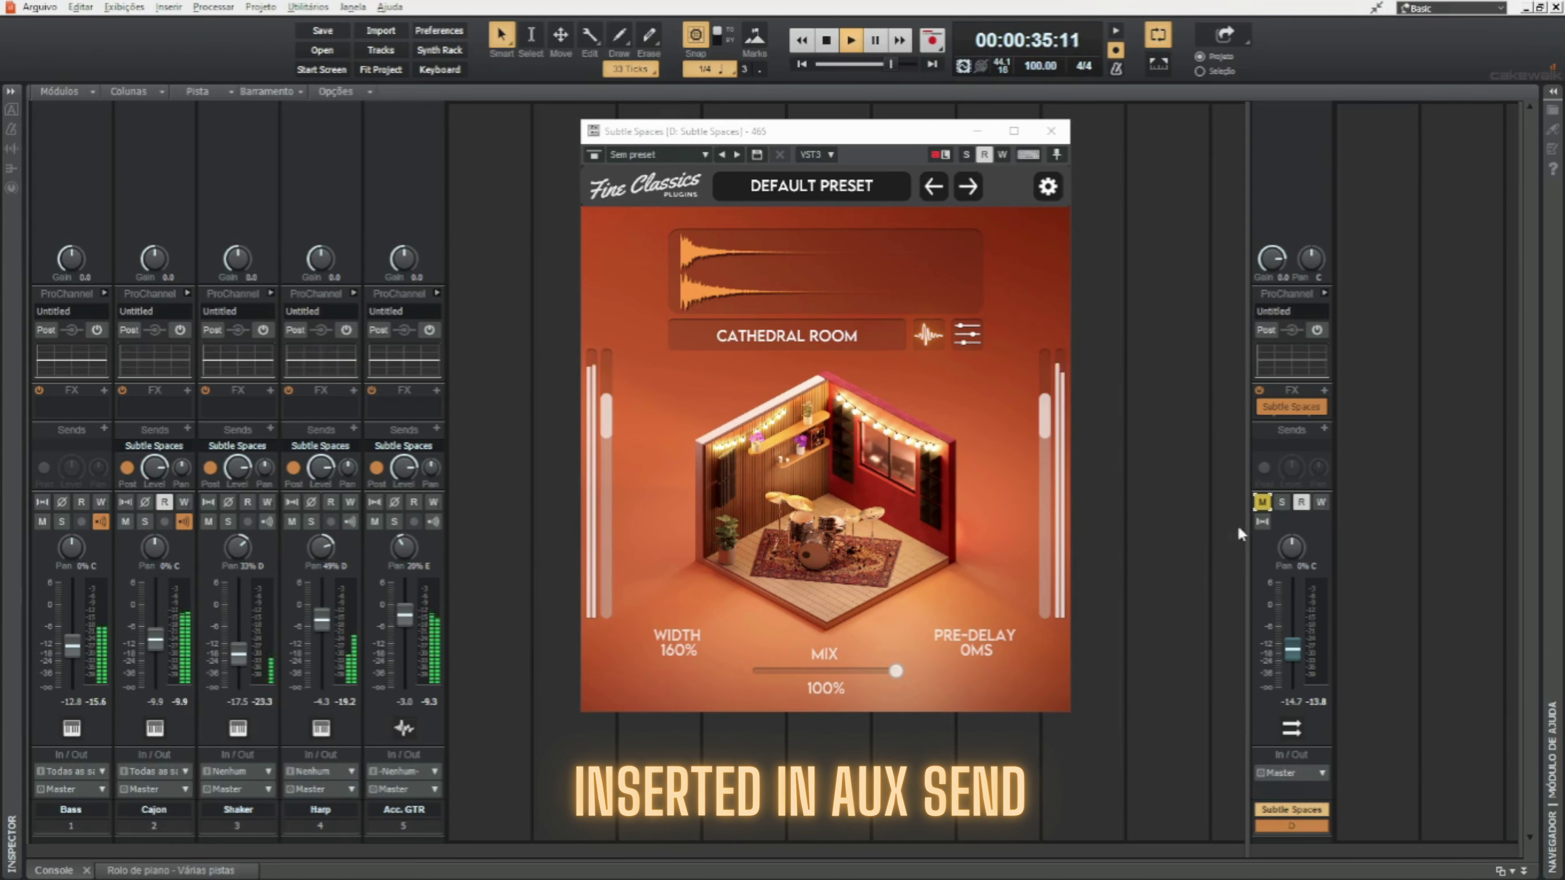
{"action": "left_click", "coordinate": [1262, 501]}
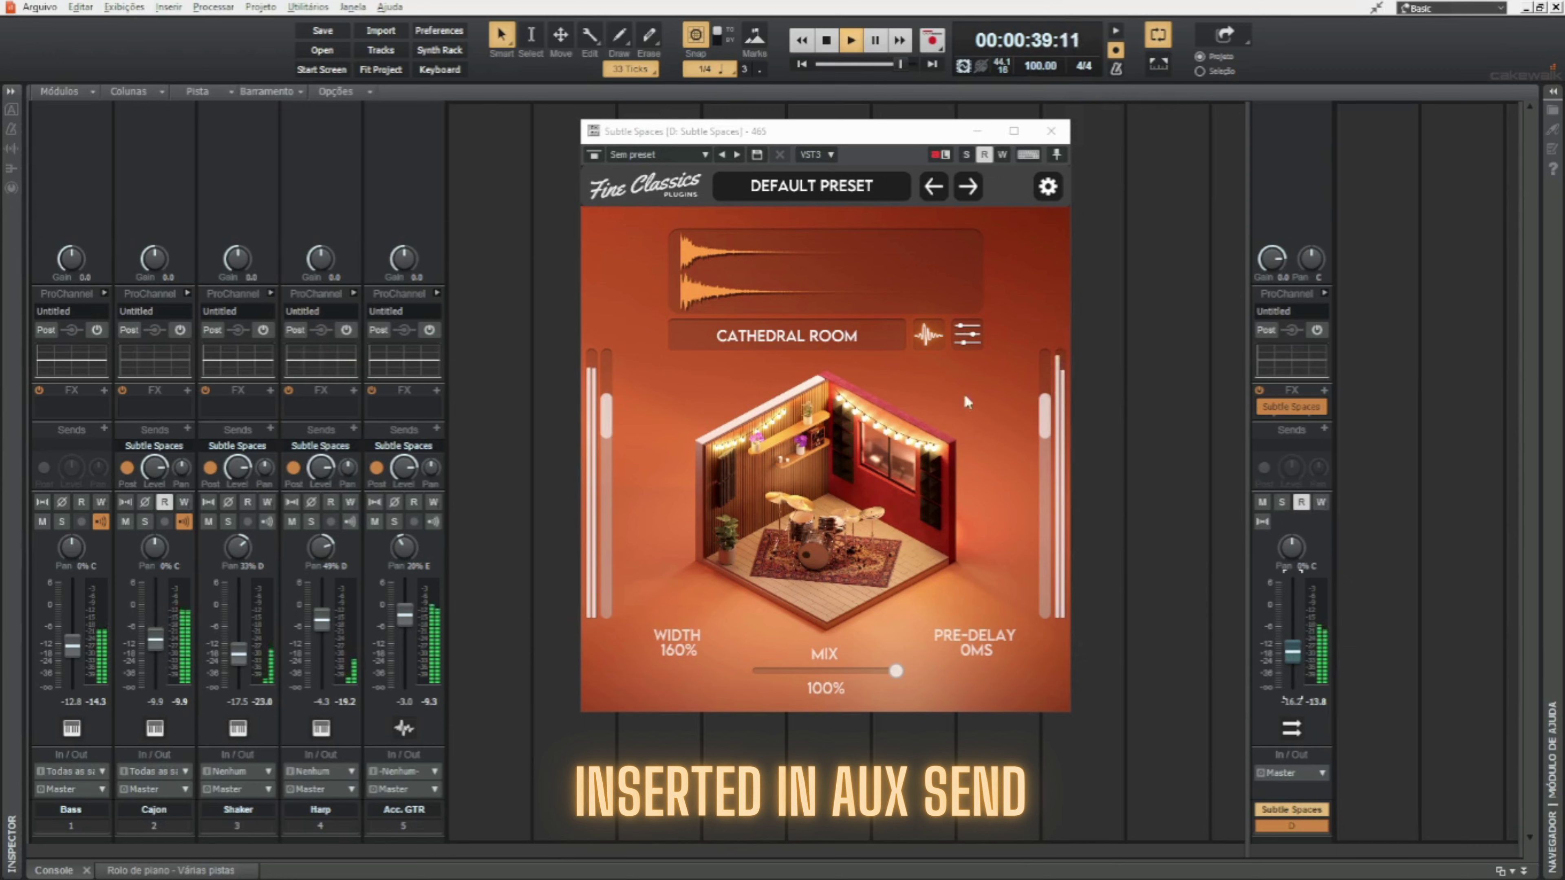
Show the reverb's filter section and set its middle band to a 6 dB boost at about 5804 Hz
{"action": "left_click", "coordinate": [958, 341]}
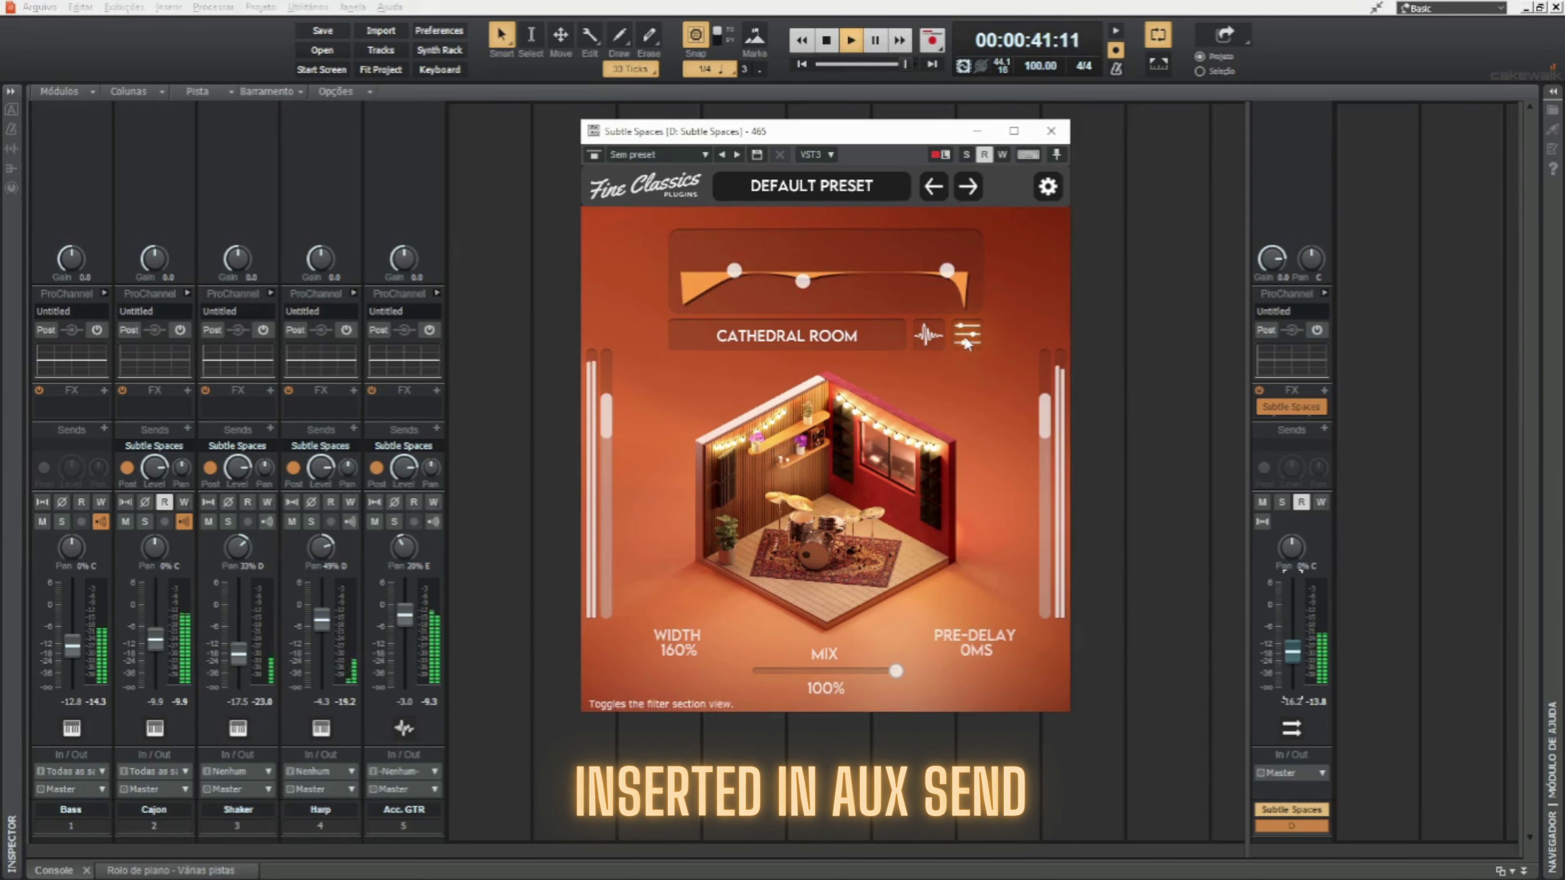
{"action": "left_click_drag", "start_coordinate": [806, 286], "coordinate": [913, 255]}
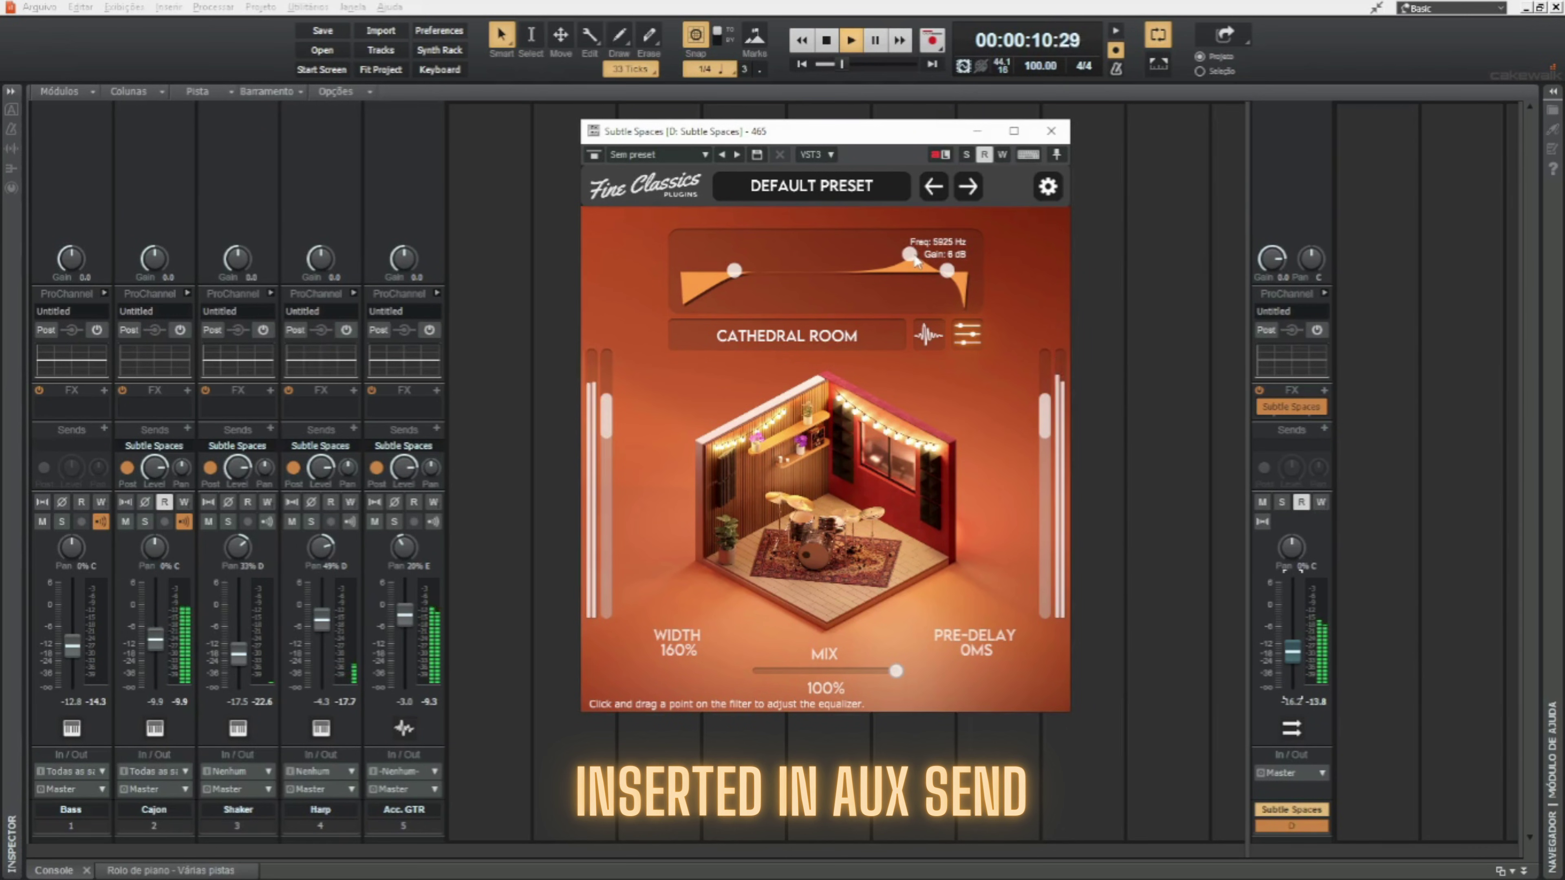
Switch the reverb space to Excited Room and compare the mix with the Subtle Spaces bus muted and unmuted
{"action": "left_click", "coordinate": [800, 334]}
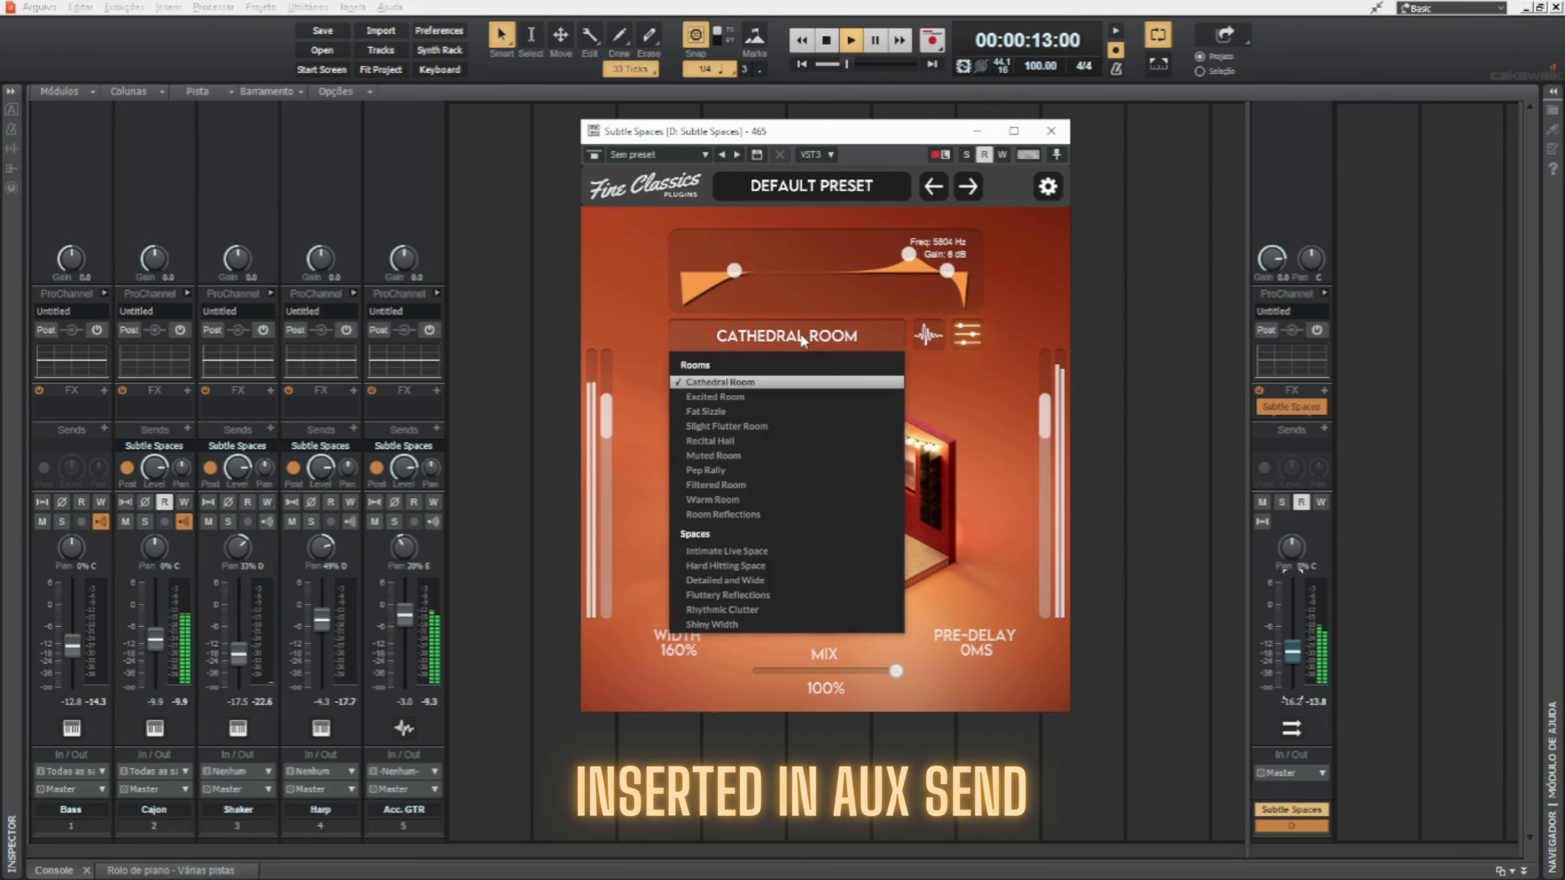
{"action": "left_click", "coordinate": [738, 397]}
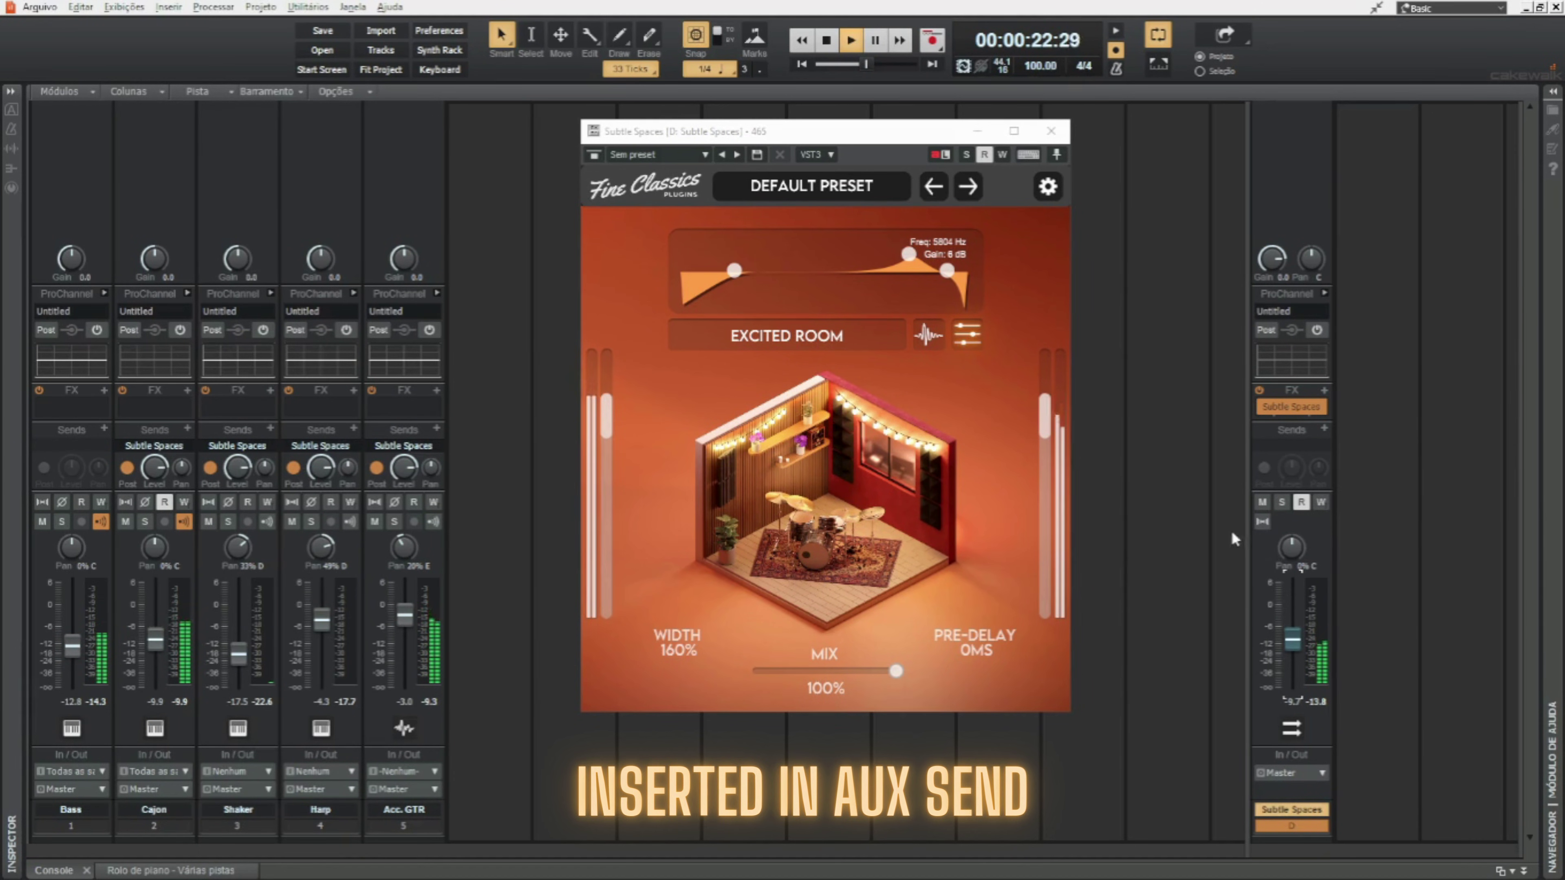
{"action": "left_click", "coordinate": [1262, 503]}
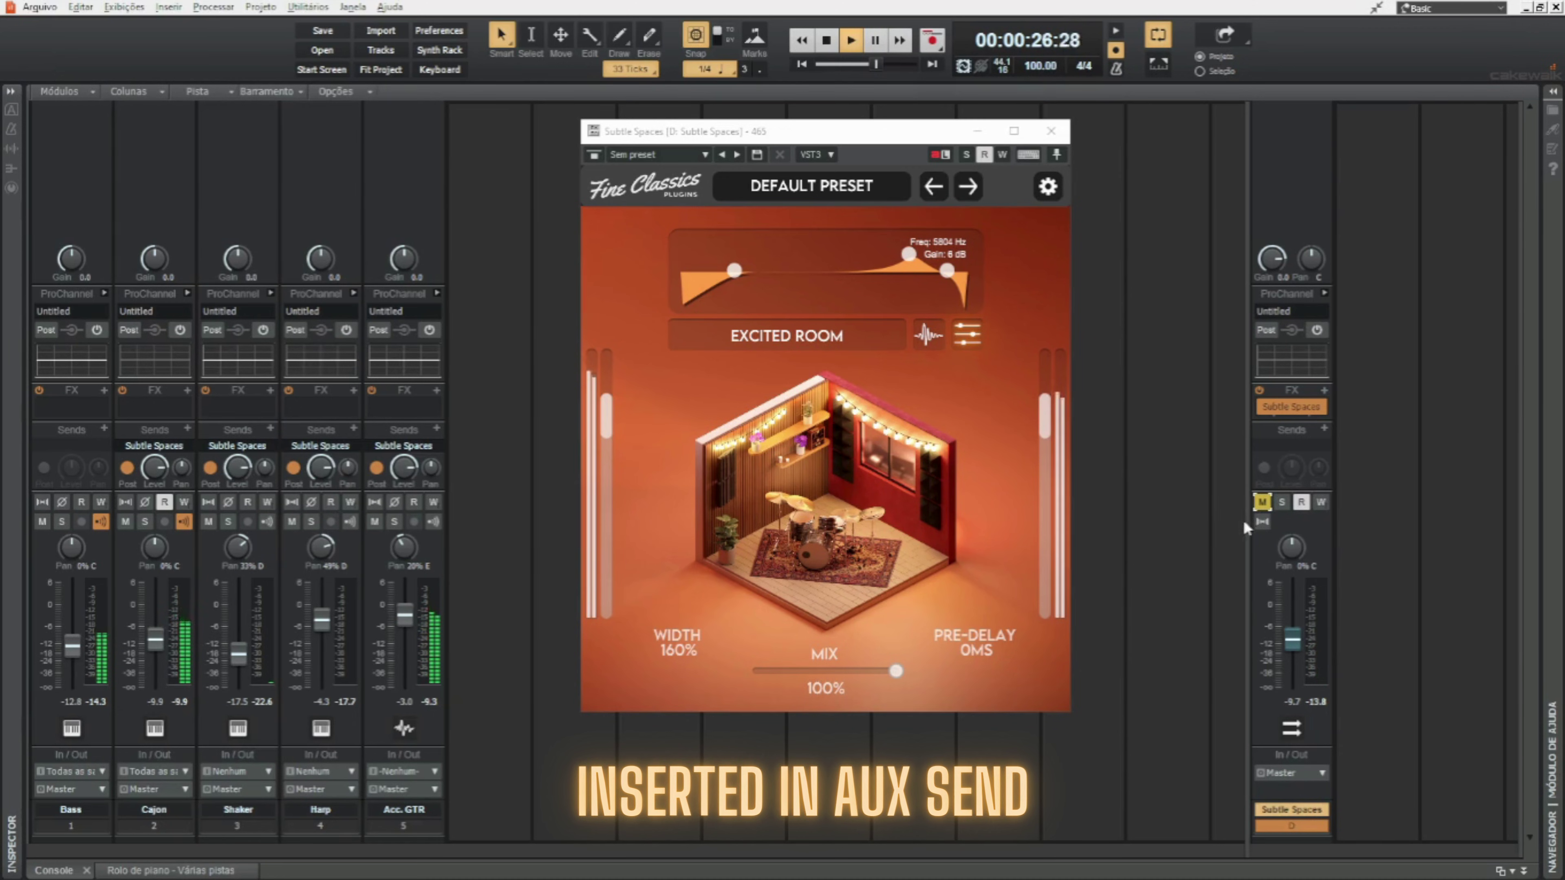
{"action": "left_click", "coordinate": [1262, 503]}
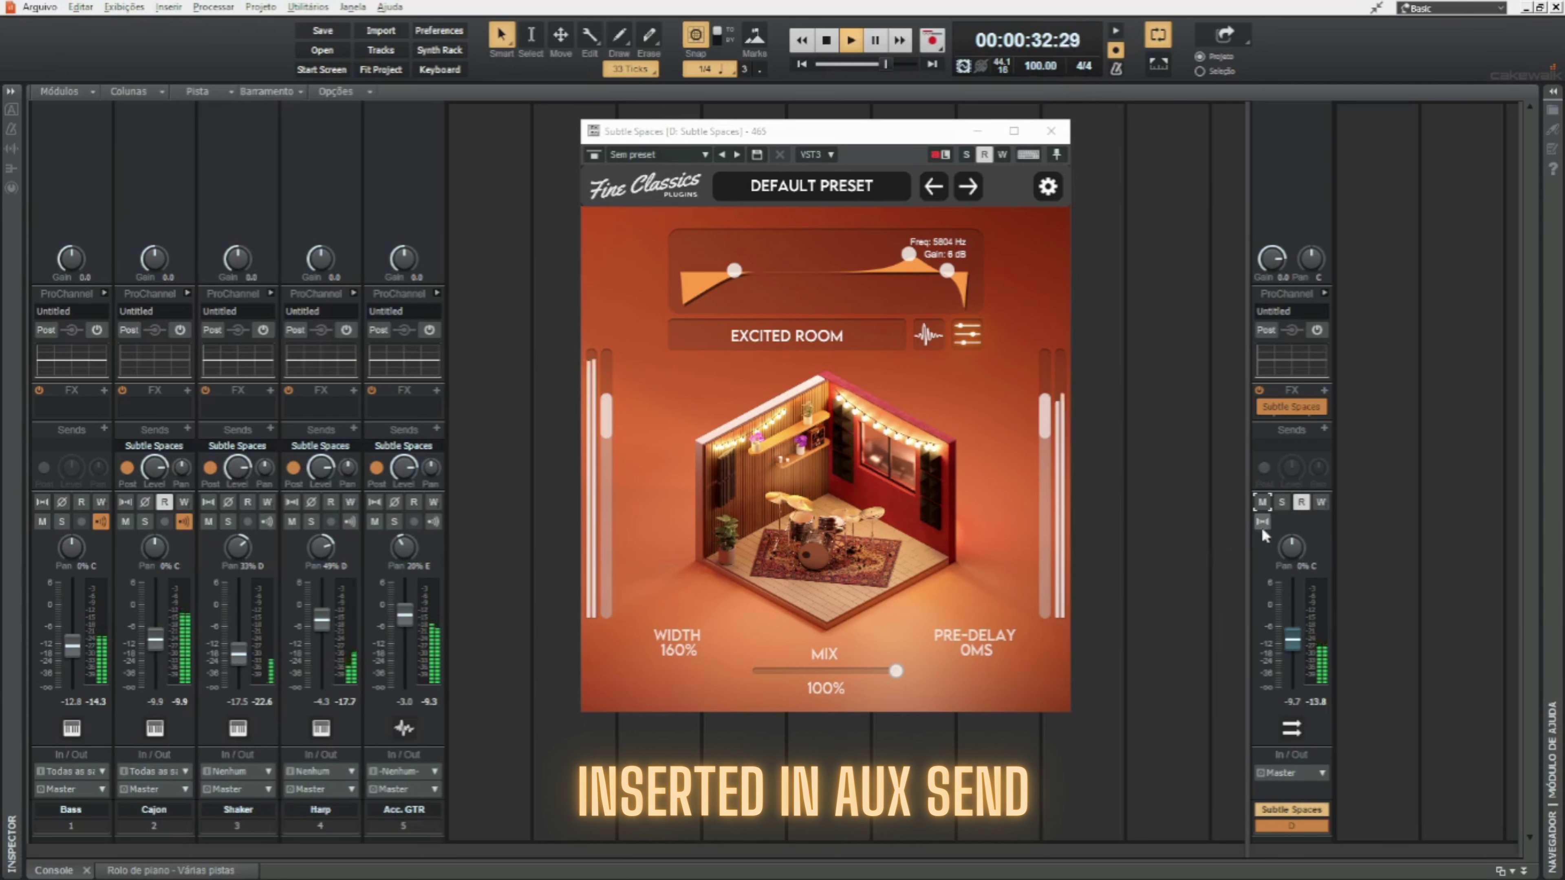
Solo the Subtle Spaces bus while switching the reverb space to Fat Sizzle, and return to the full mix
{"action": "left_click", "coordinate": [1281, 501]}
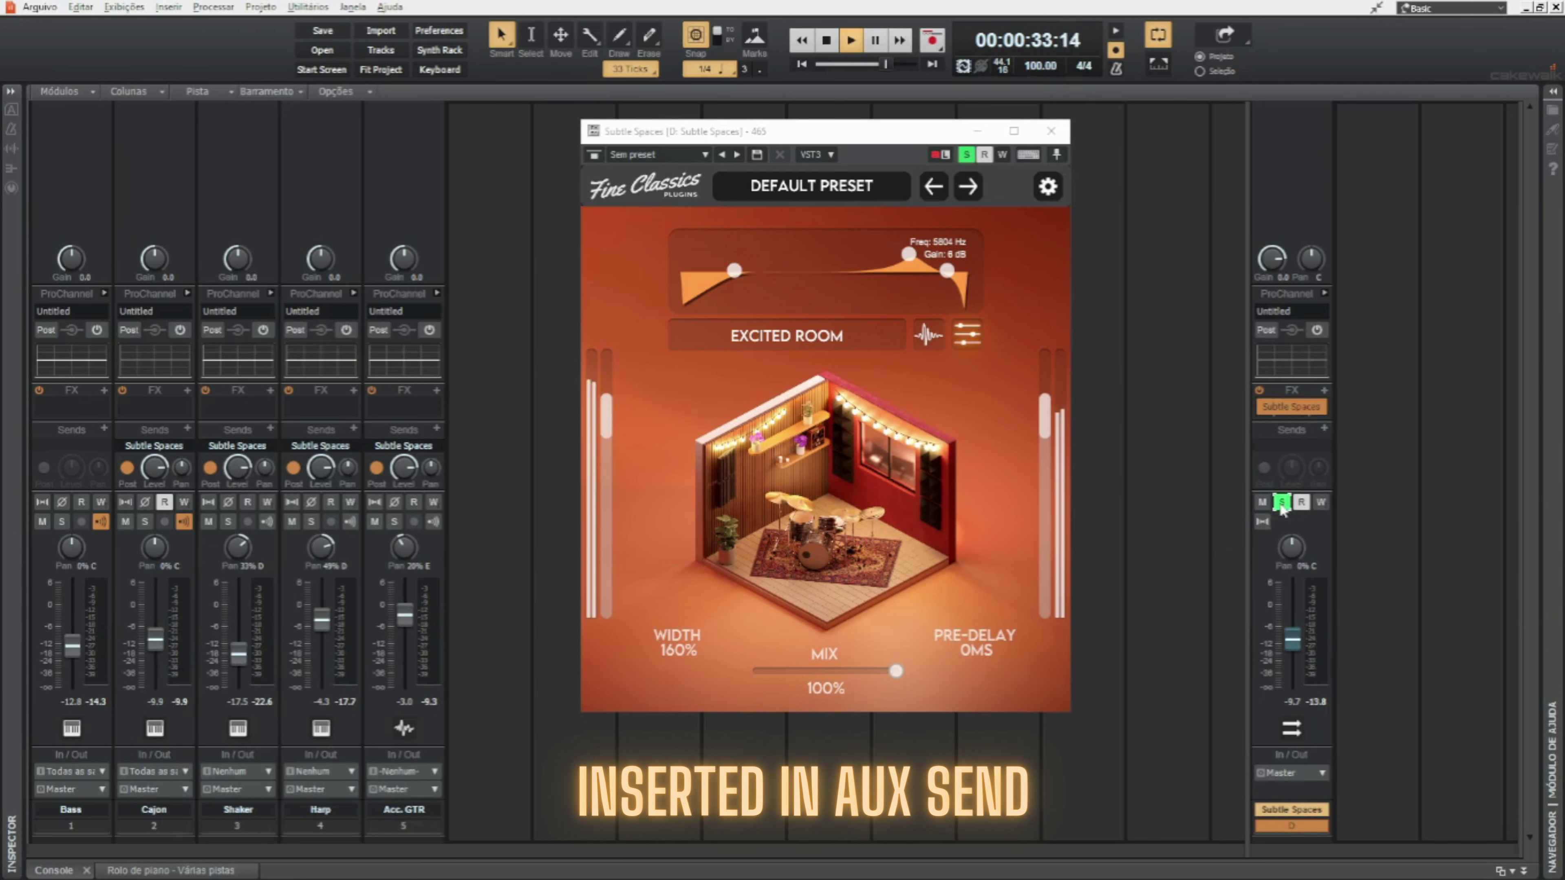
{"action": "left_click", "coordinate": [788, 341]}
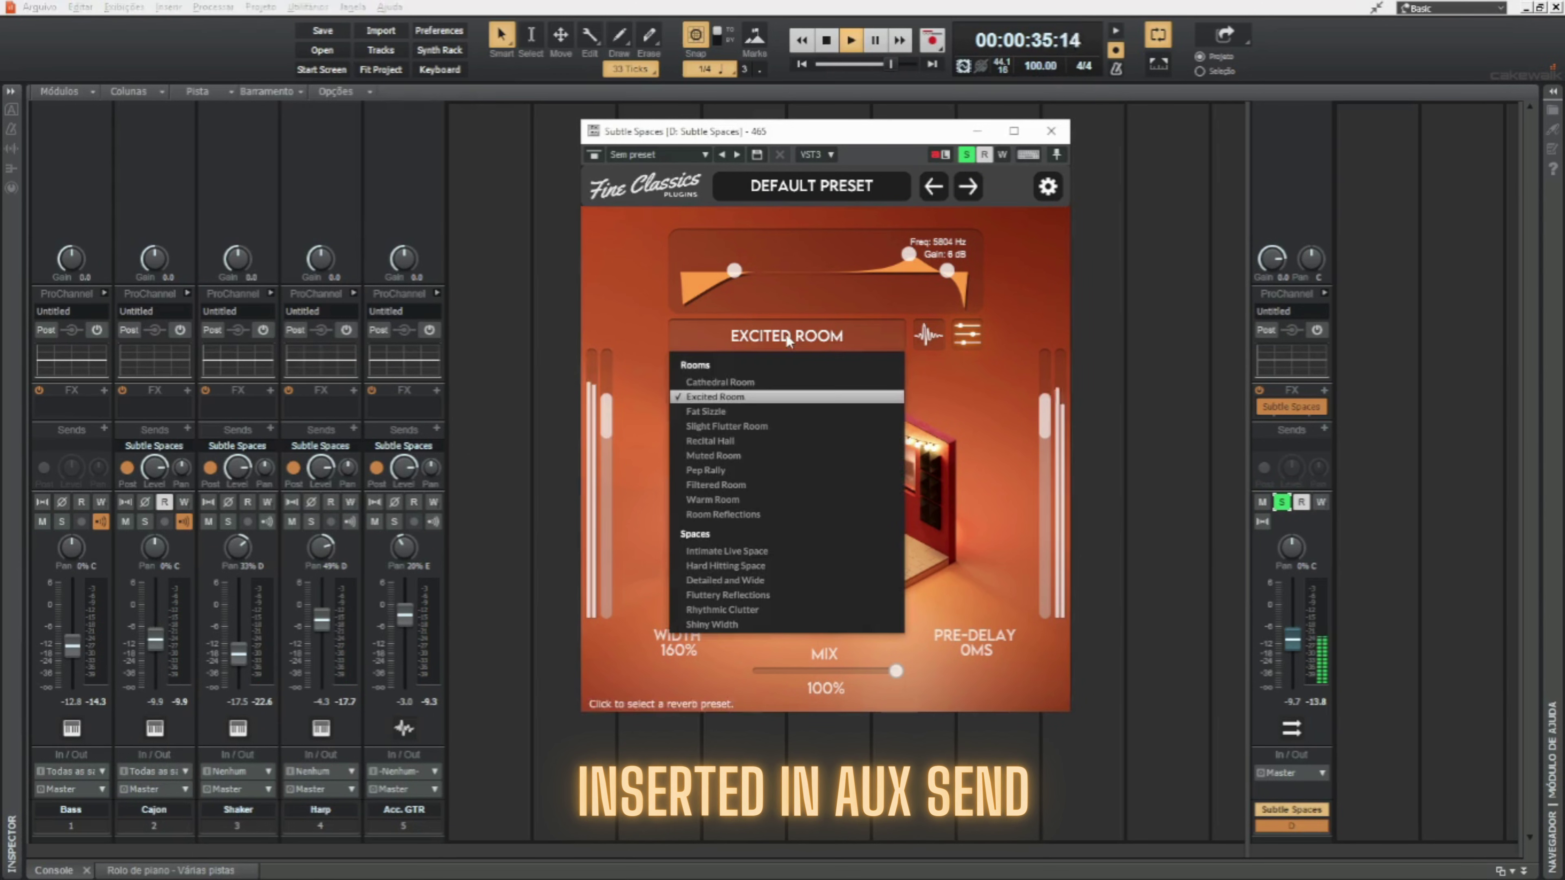
{"action": "left_click", "coordinate": [735, 412]}
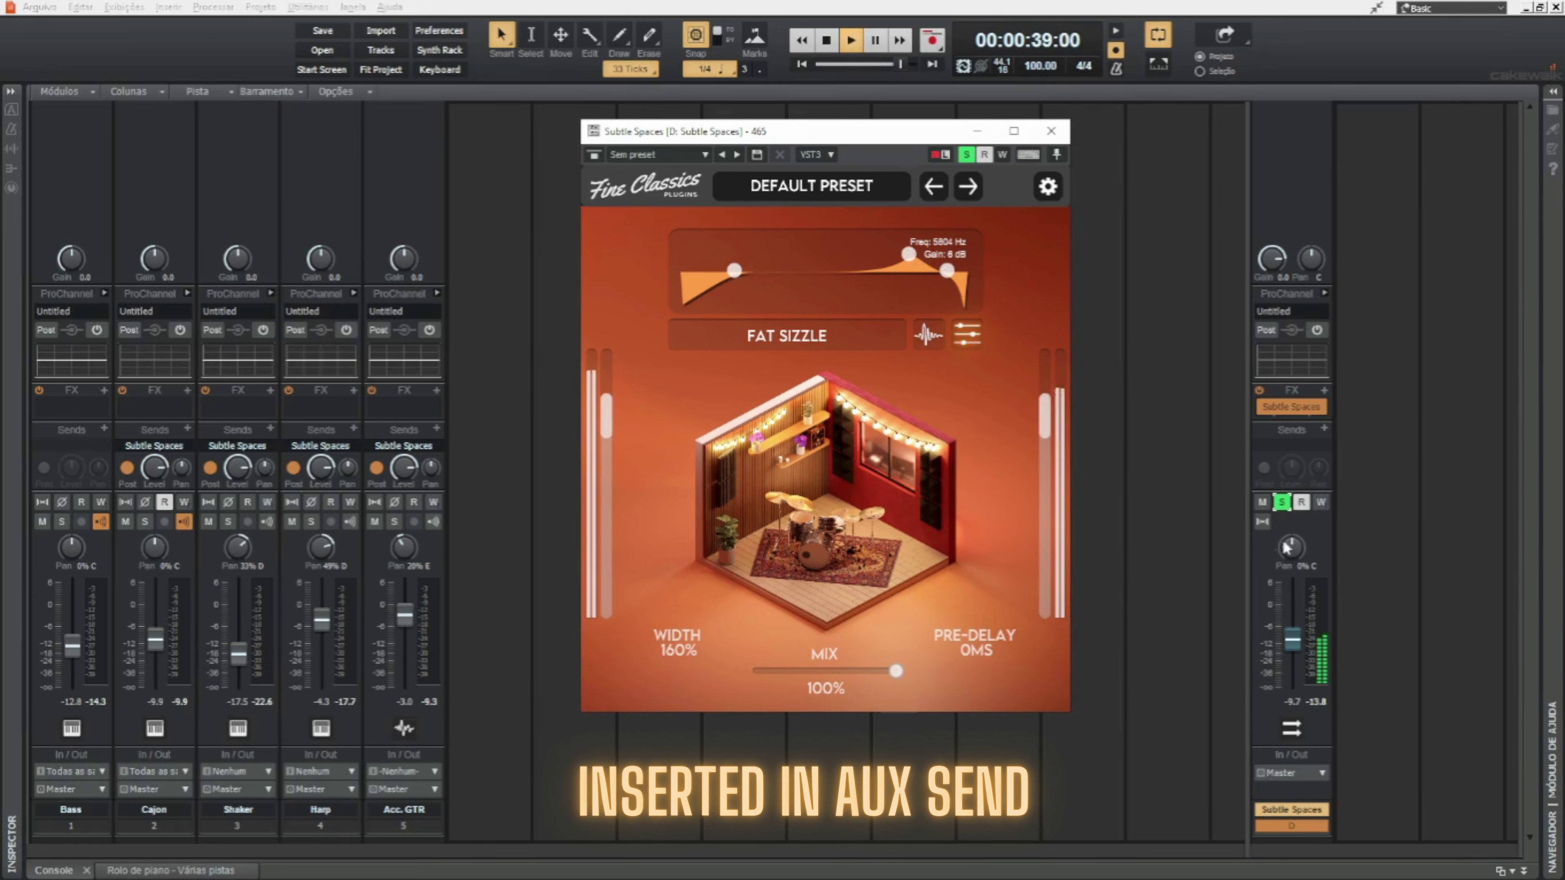
{"action": "left_click", "coordinate": [1282, 501]}
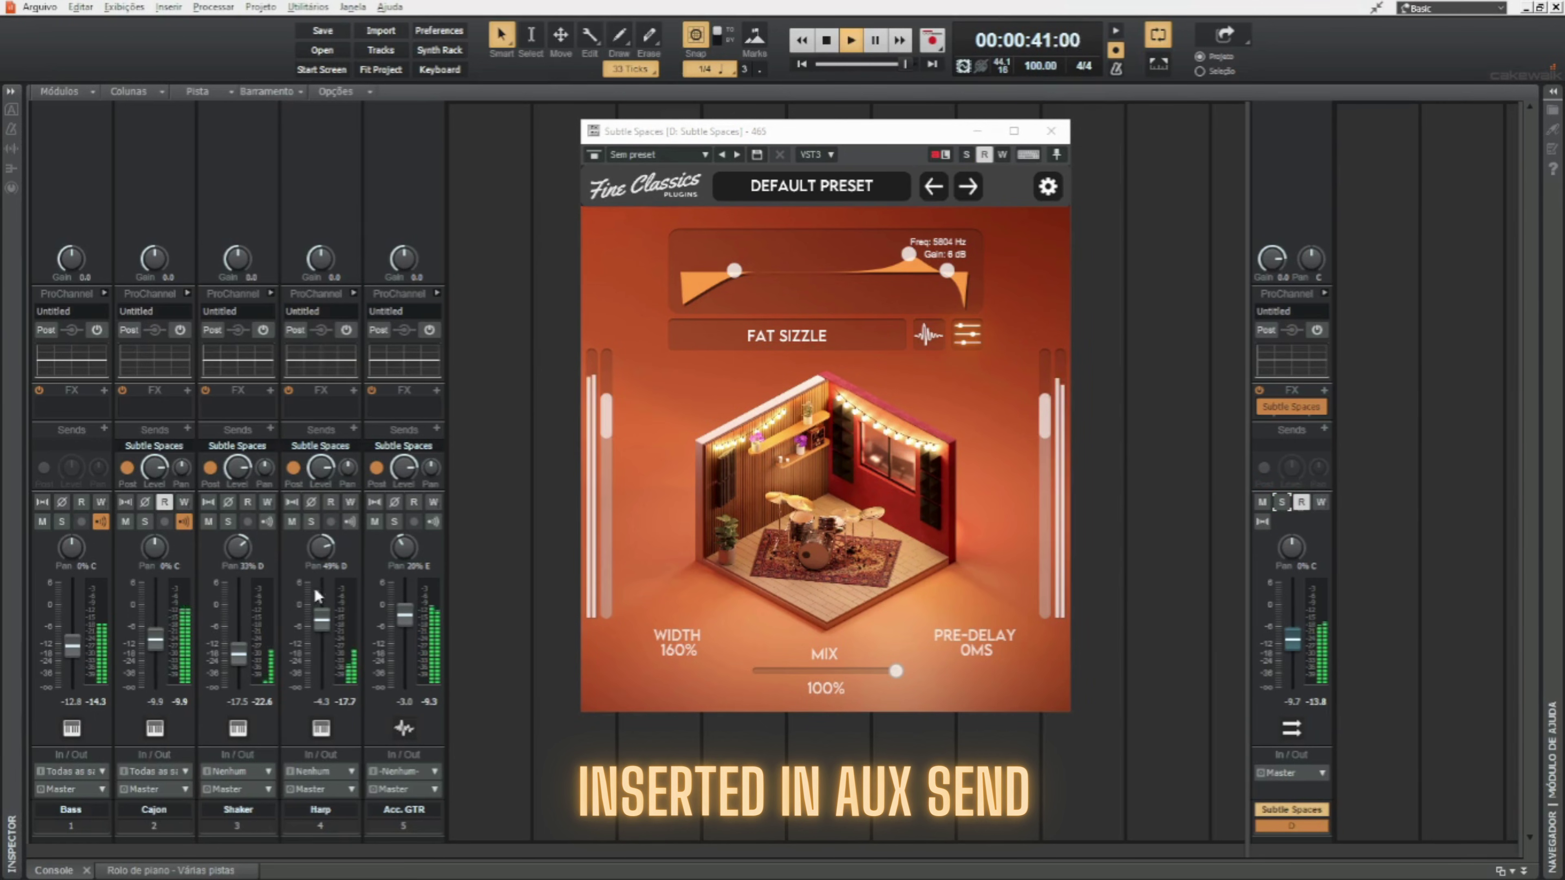
Lower the Cajon track's send level to Subtle Spaces and raise the bus fader to about -8.5 dB
{"action": "left_click", "coordinate": [154, 468]}
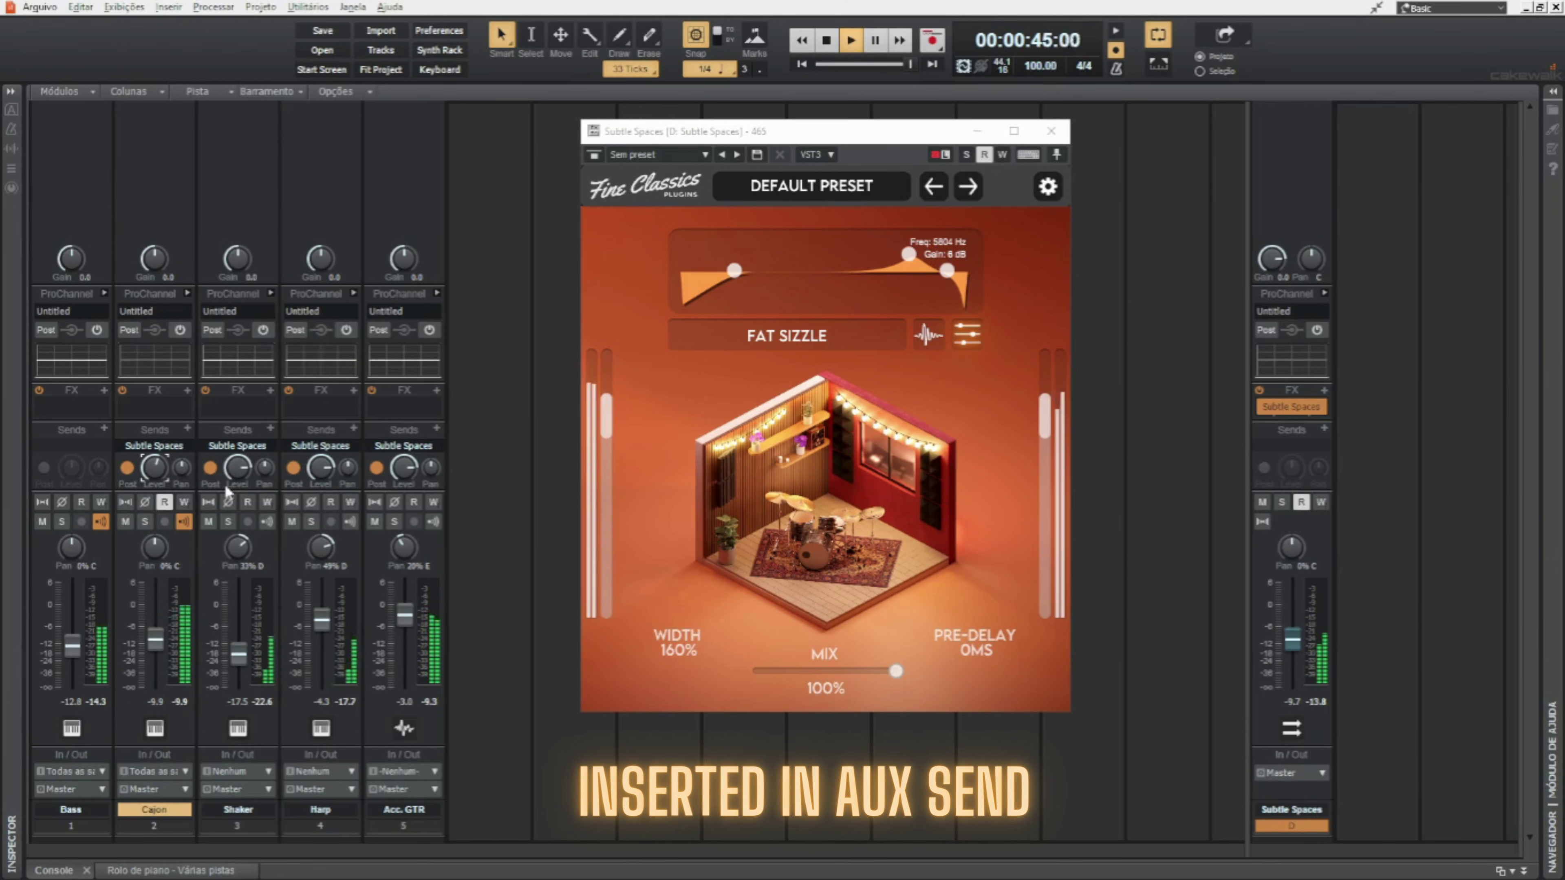
{"action": "left_click_drag", "start_coordinate": [1292, 641], "coordinate": [1281, 635]}
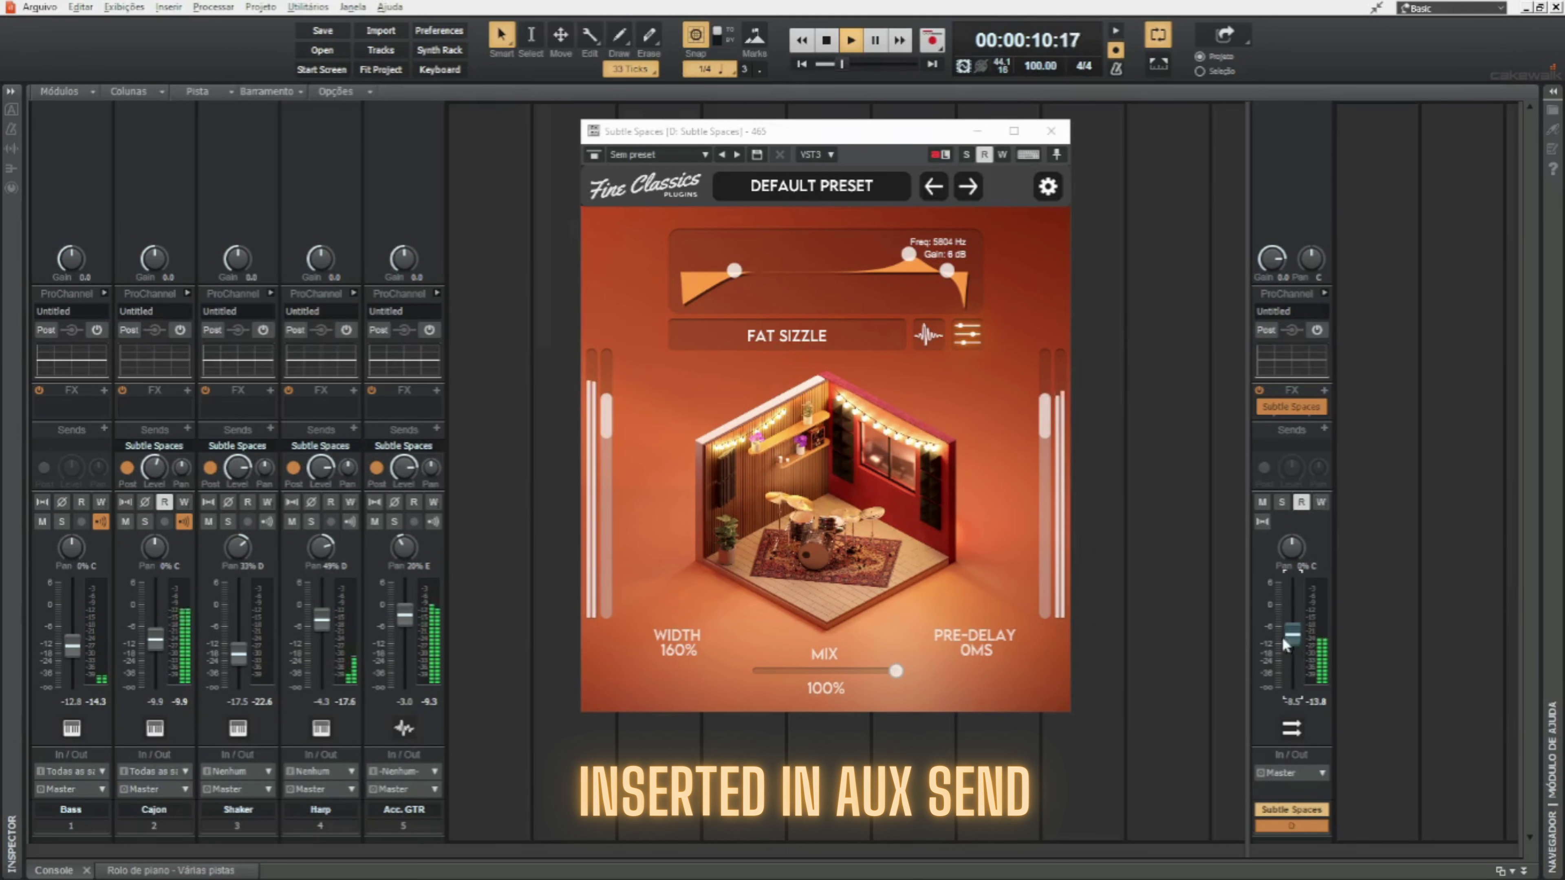
Audition the soloed Acc. GTR track with the Subtle Spaces bus on and muted, and clear both solos
{"action": "left_click", "coordinate": [395, 521]}
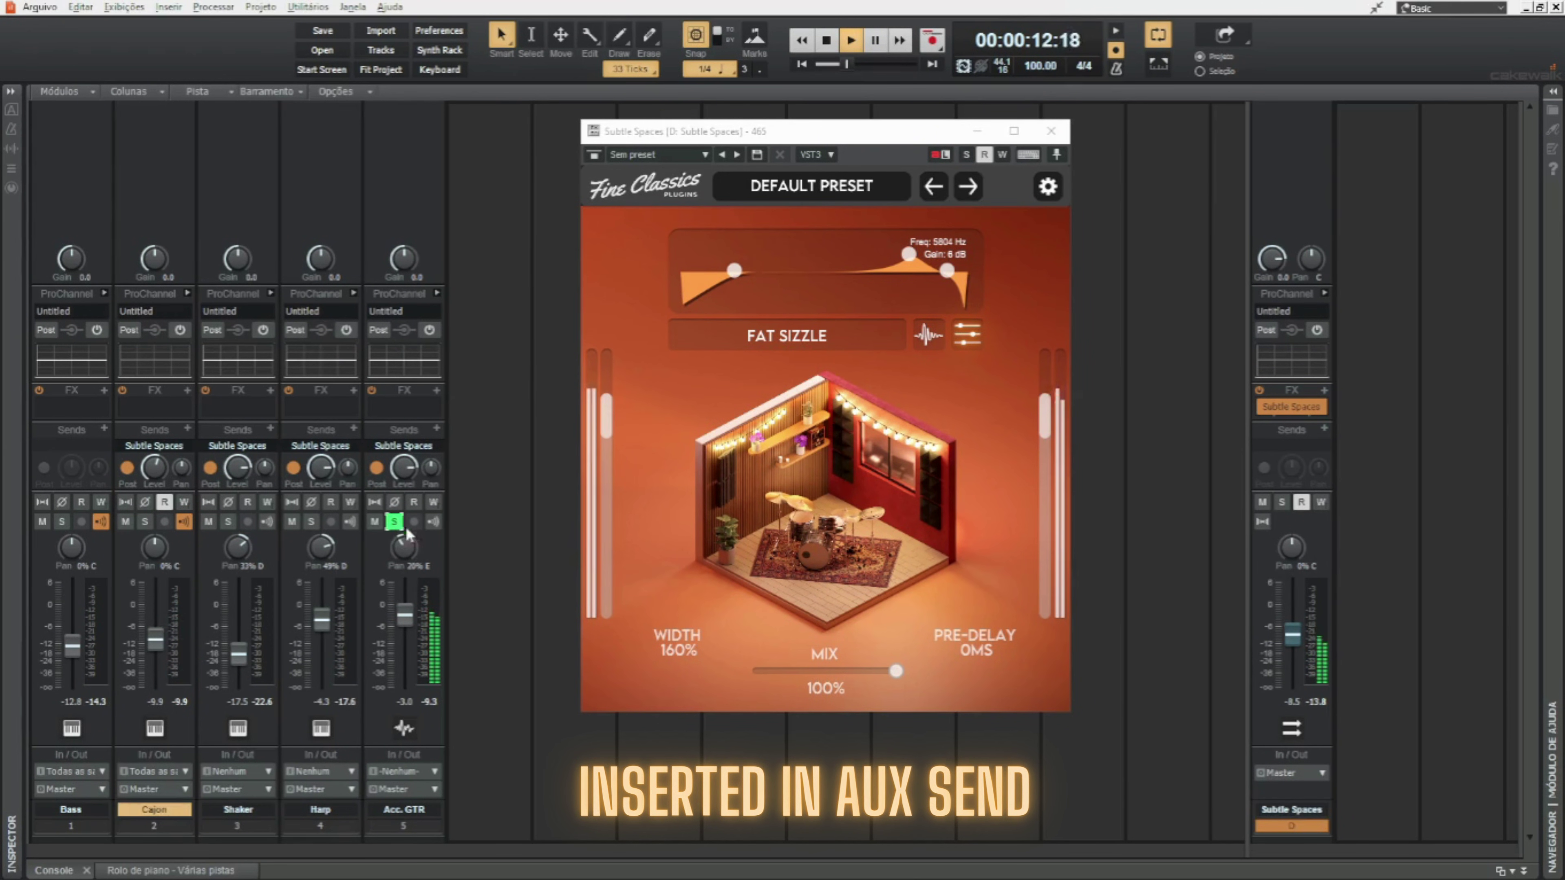
{"action": "left_click", "coordinate": [1282, 502]}
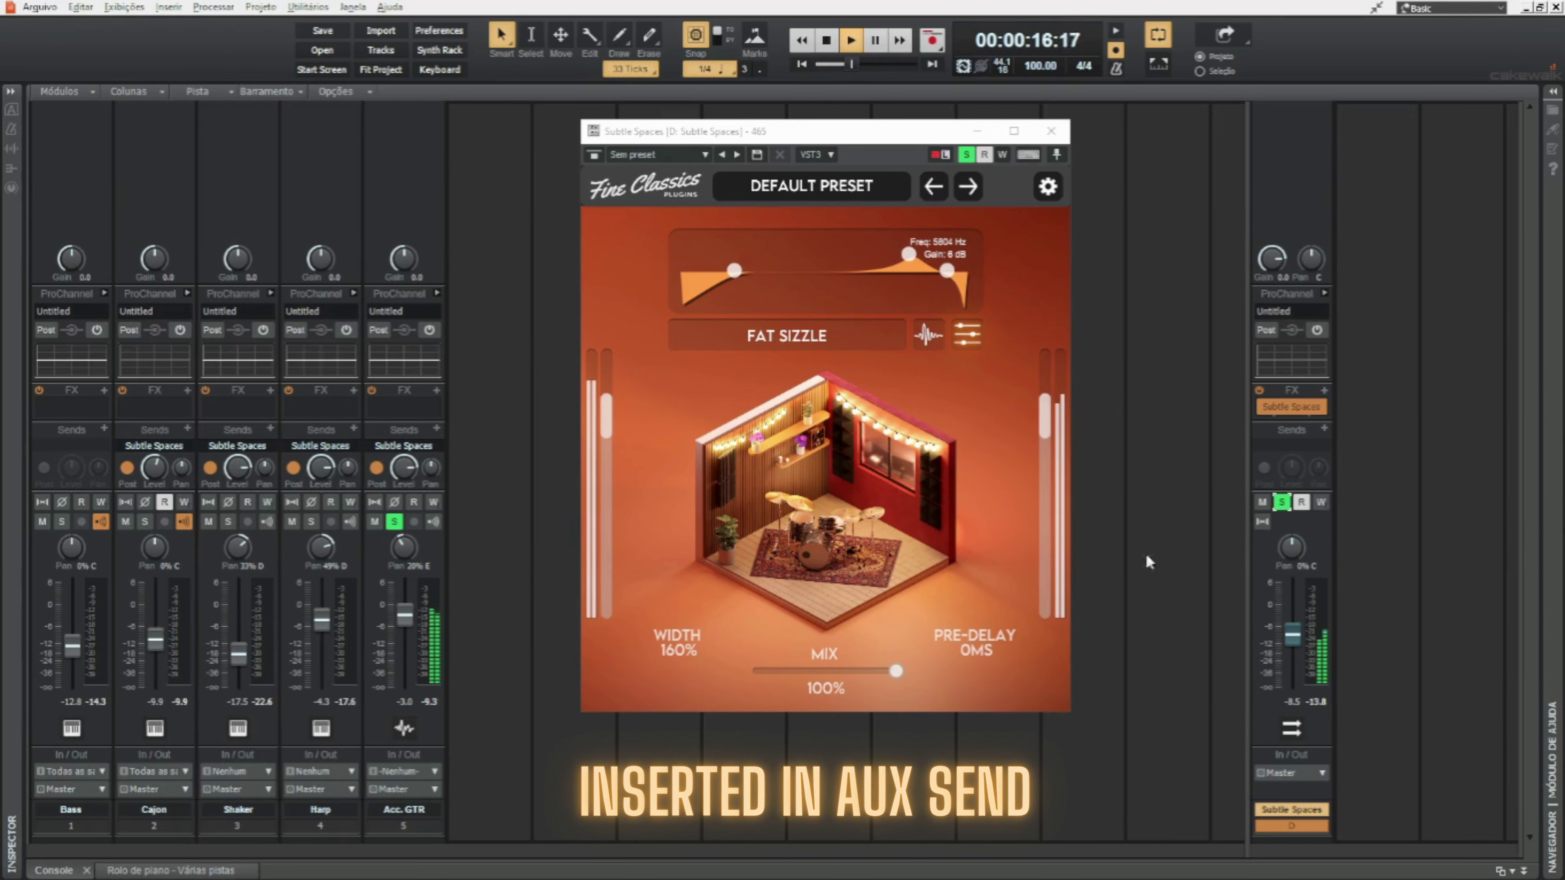
{"action": "left_click", "coordinate": [1262, 501]}
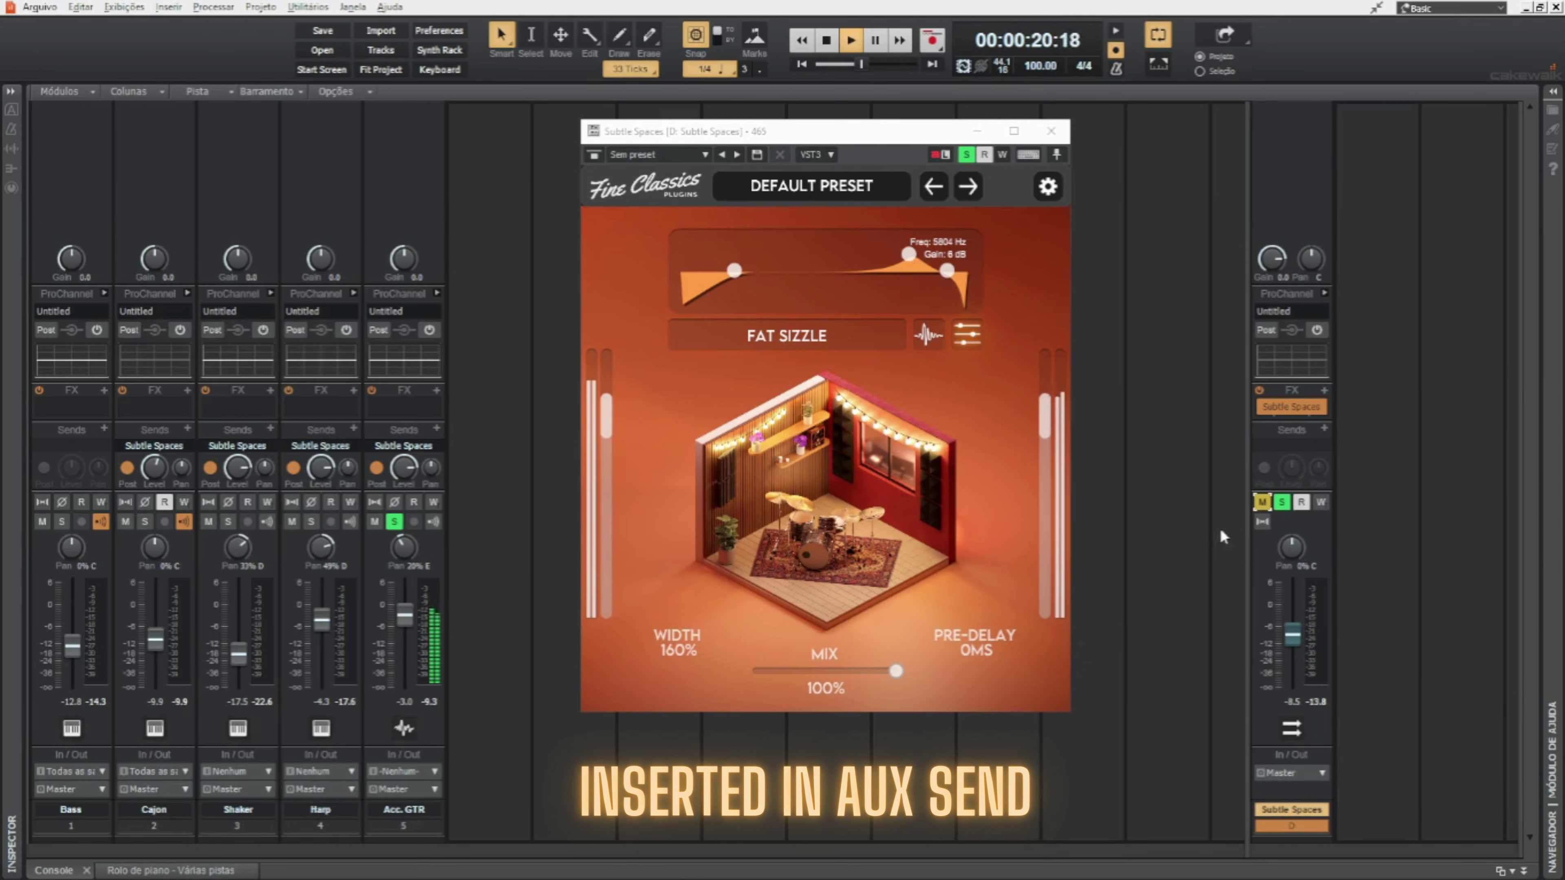
{"action": "left_click", "coordinate": [1261, 503]}
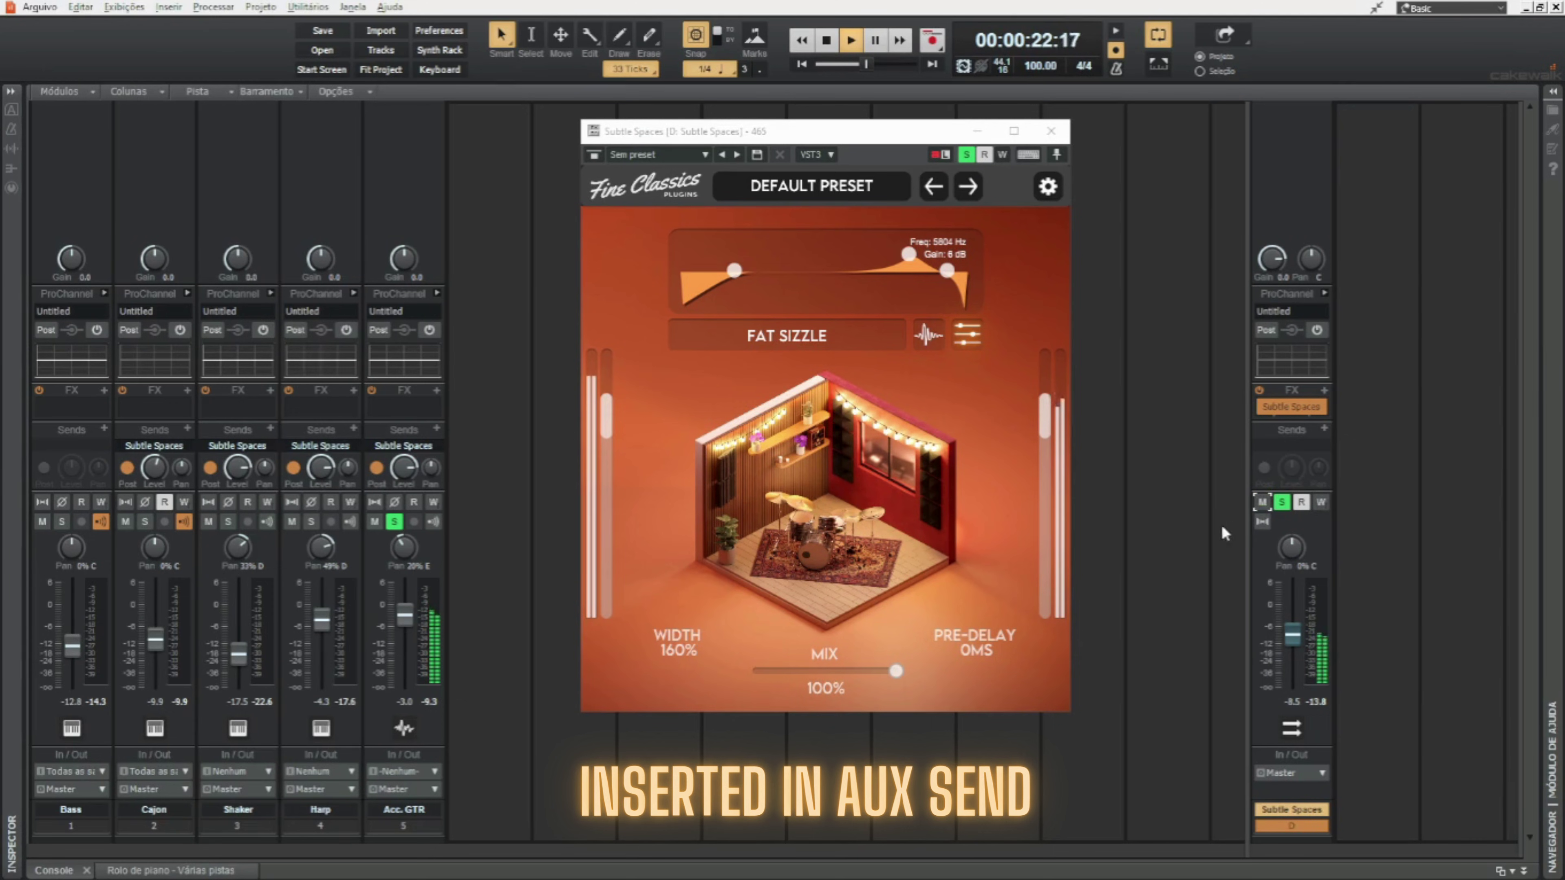
{"action": "left_click", "coordinate": [1282, 502]}
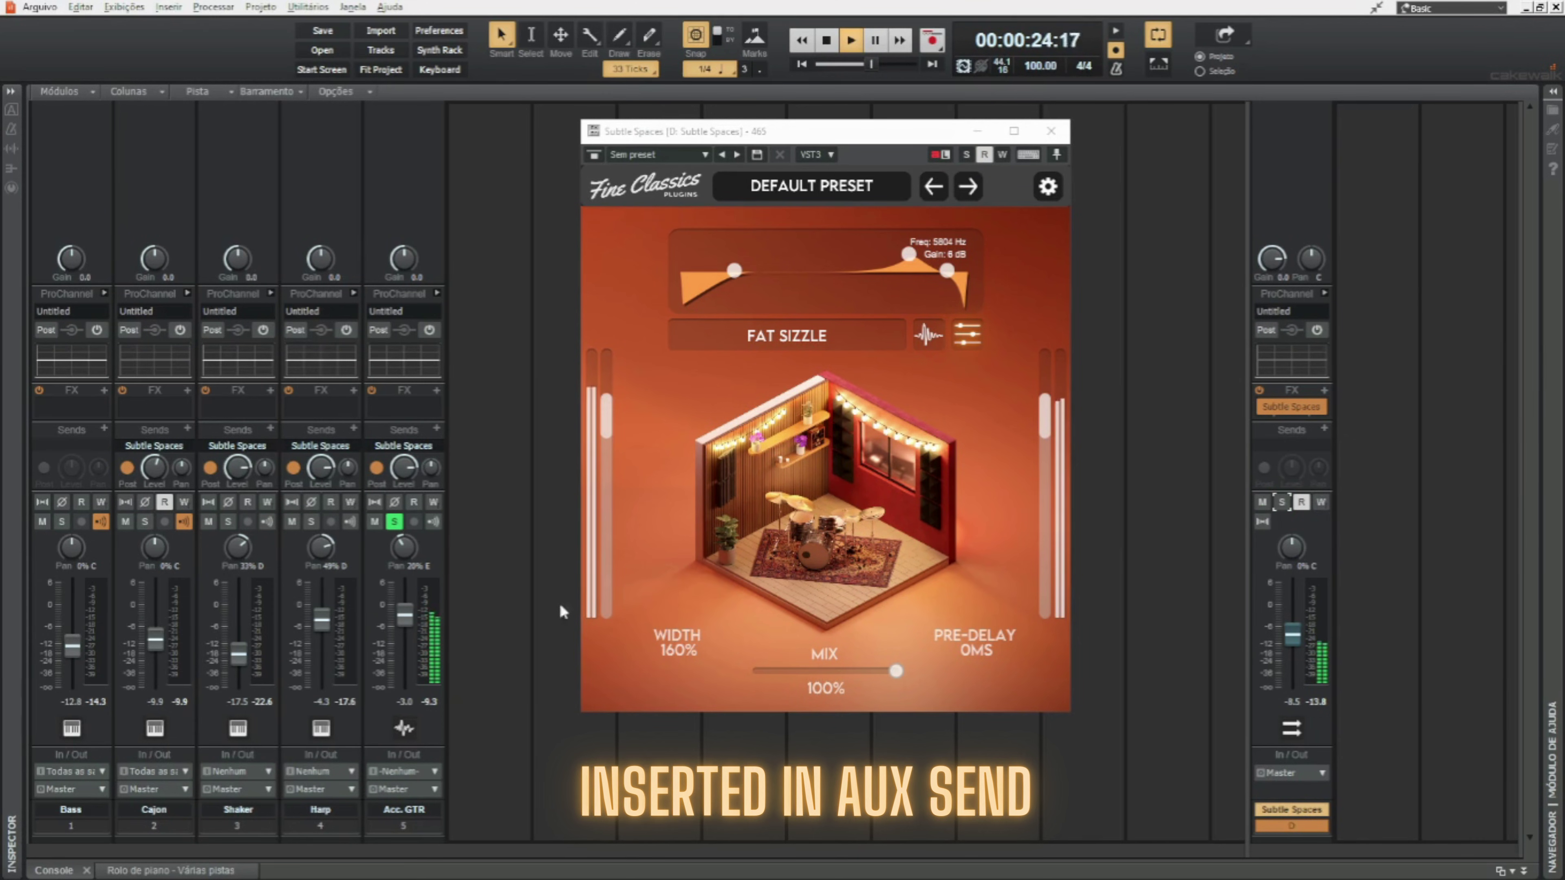
{"action": "left_click", "coordinate": [395, 522]}
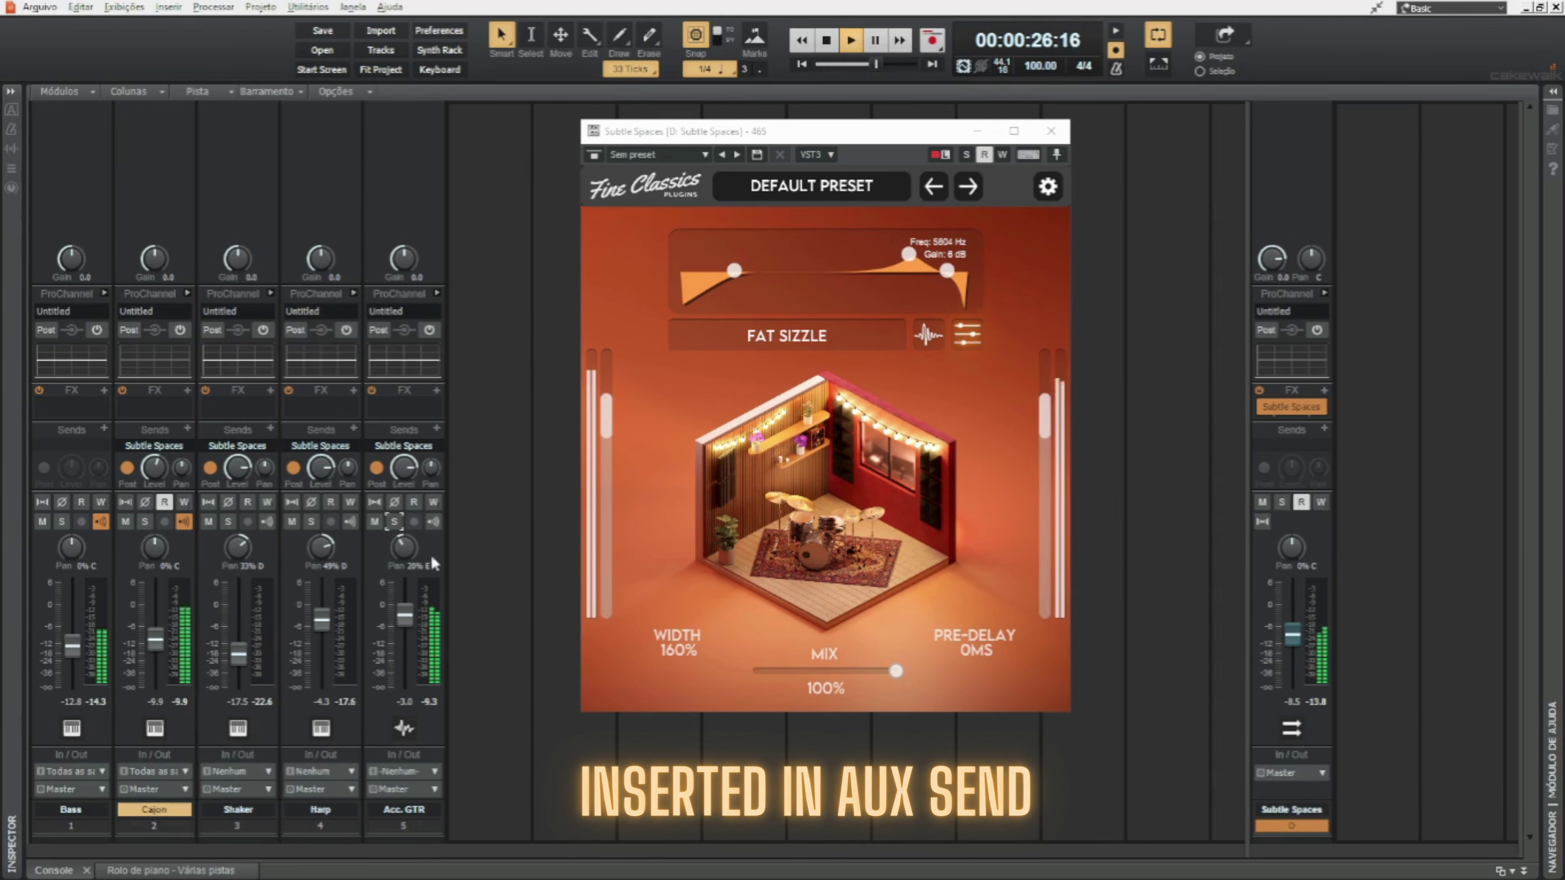
Switch the reverb space to Slight Flutter Room and set the Subtle Spaces bus fader to about -9.1 dB
{"action": "left_click_drag", "start_coordinate": [1294, 638], "coordinate": [1294, 647]}
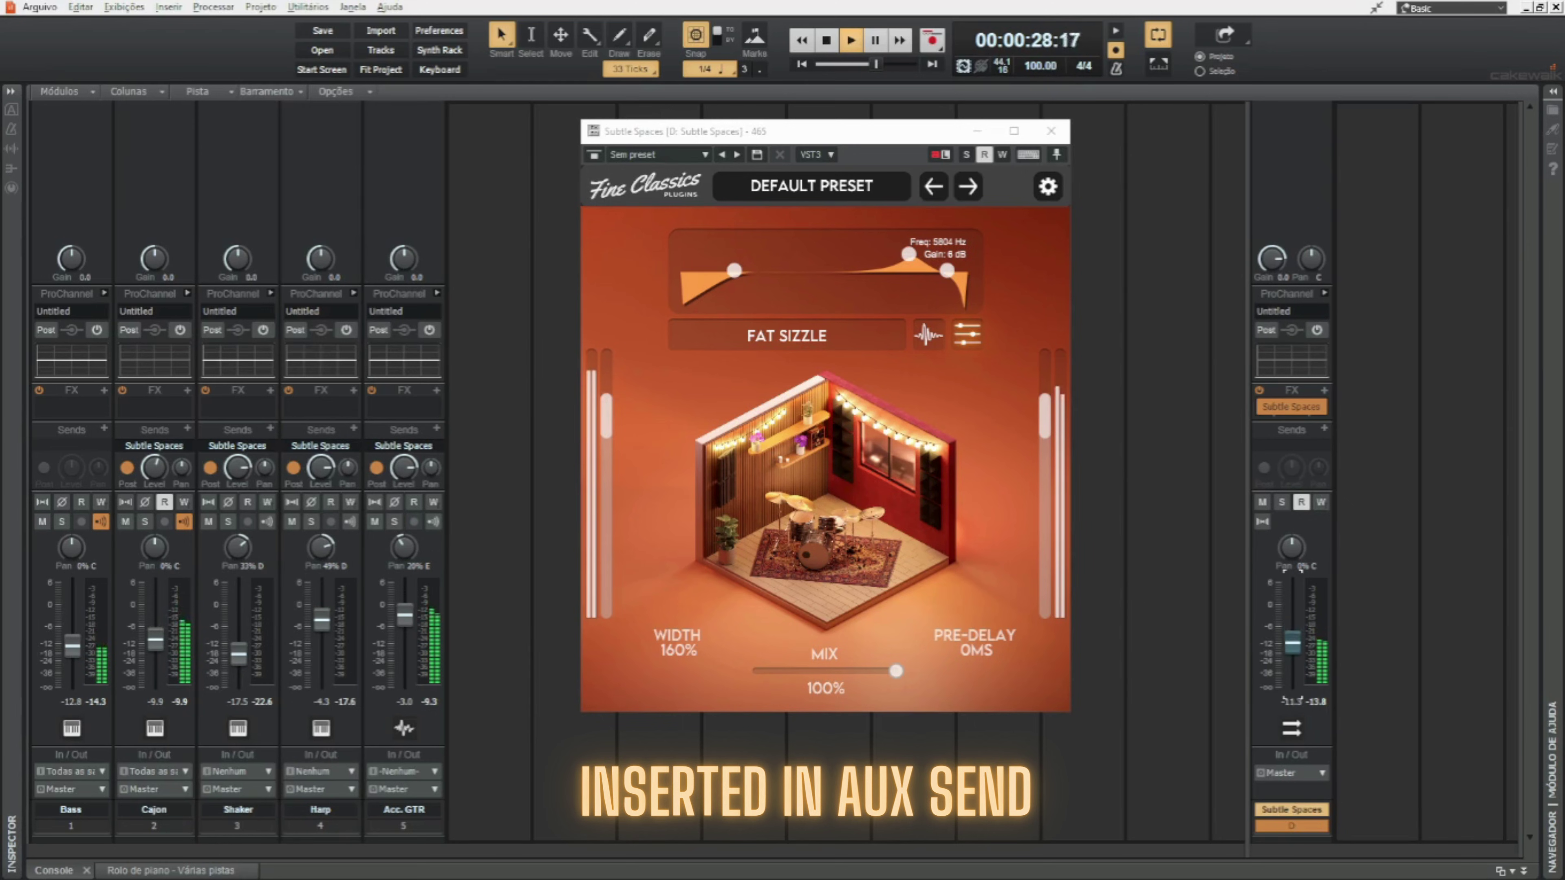
{"action": "left_click", "coordinate": [774, 337]}
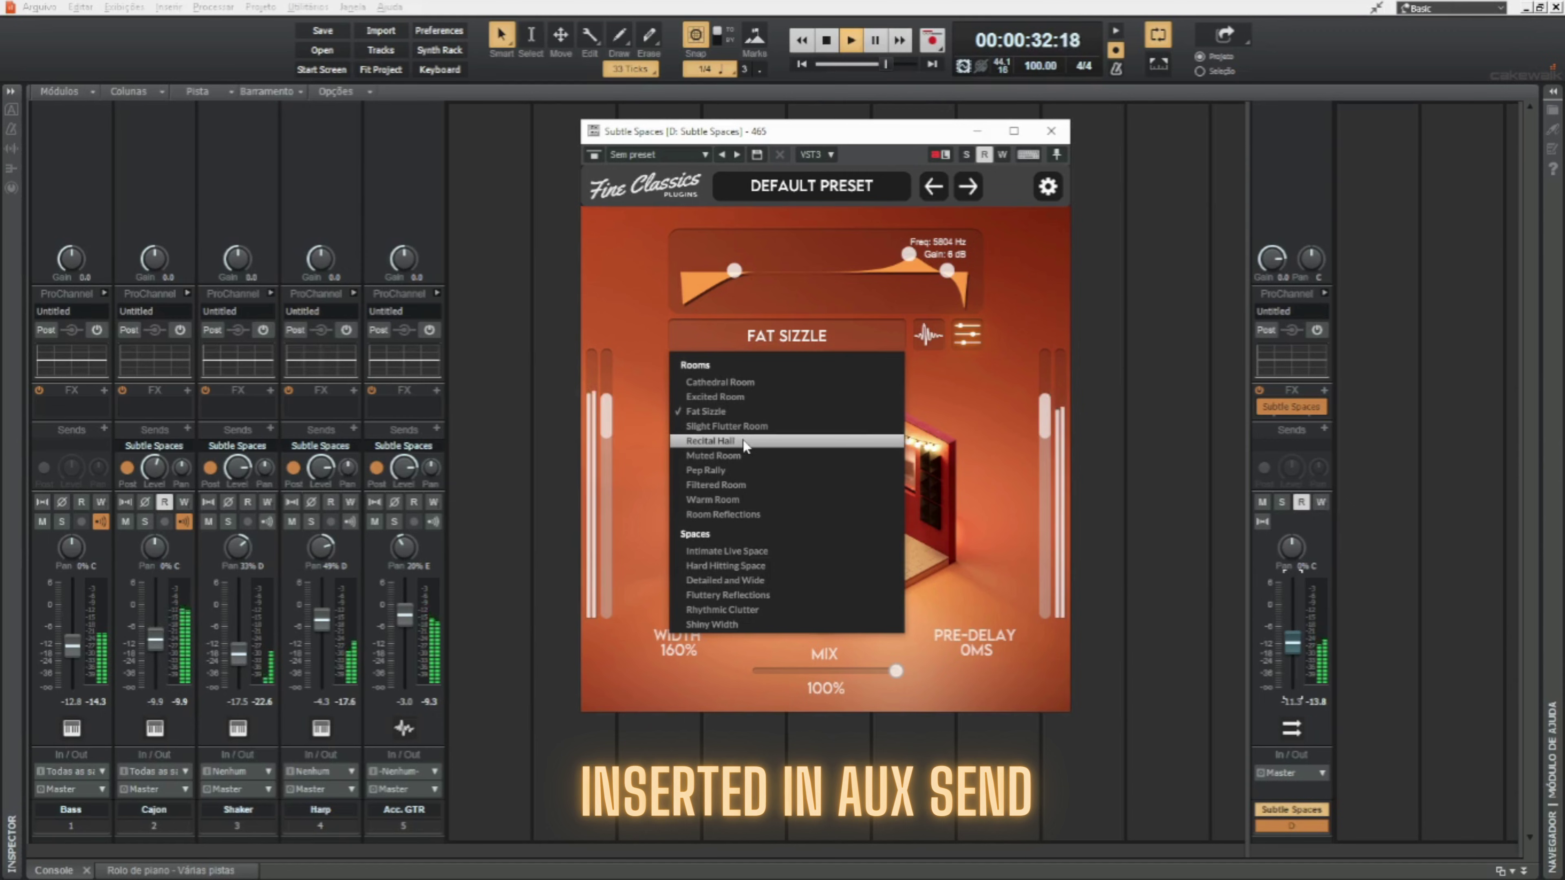
{"action": "left_click", "coordinate": [742, 426]}
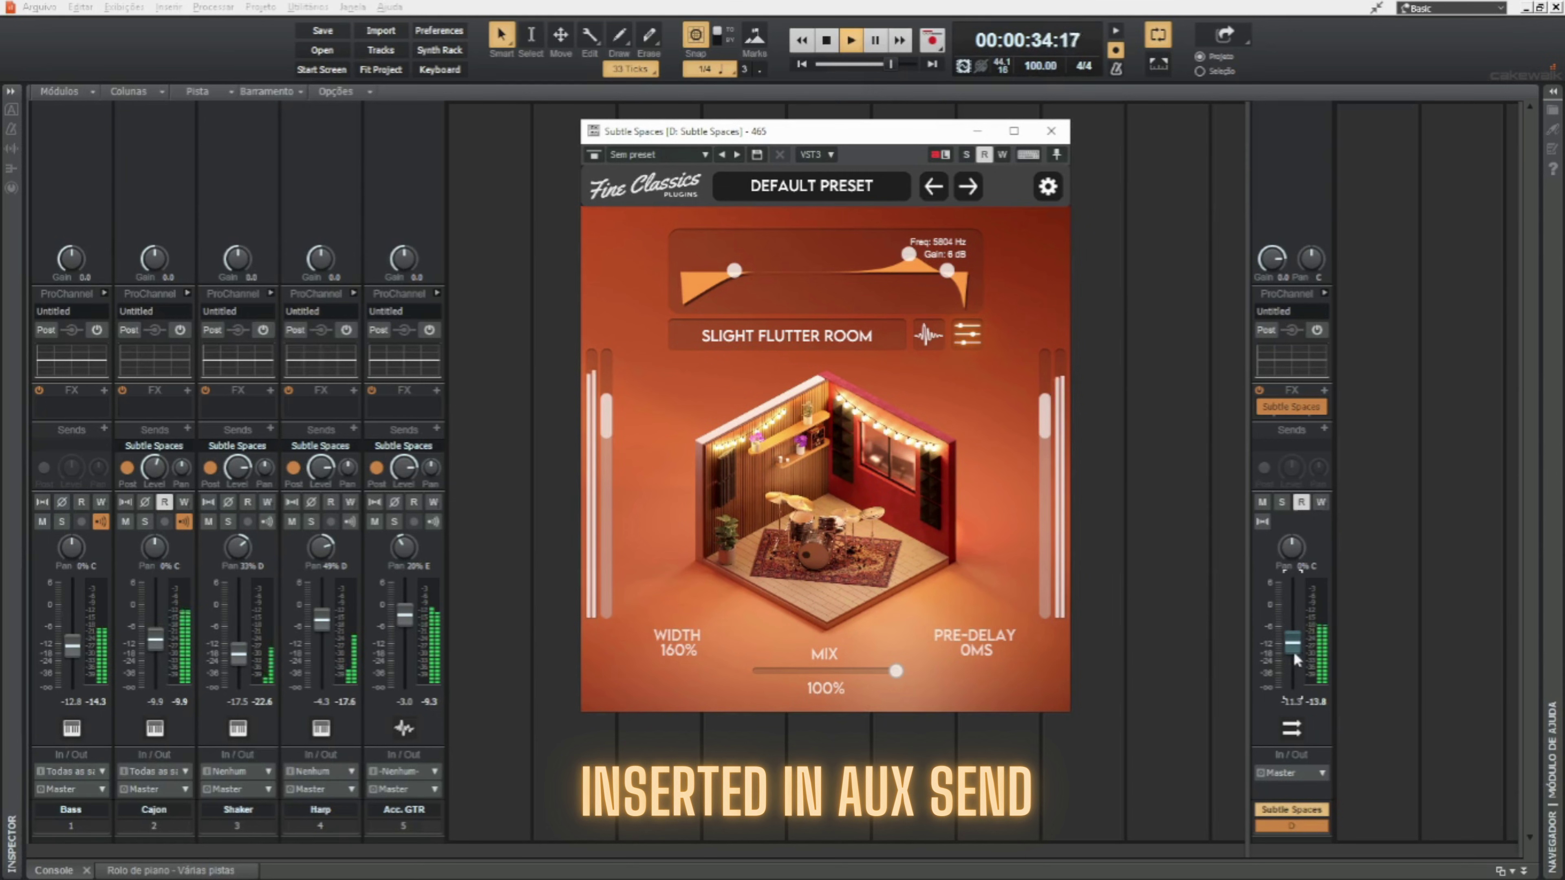
{"action": "left_click_drag", "start_coordinate": [1293, 653], "coordinate": [1293, 648]}
Audition the Subtle Spaces bus in solo and lower its fader to about -12.1 dB in the full mix
{"action": "left_click", "coordinate": [1282, 502]}
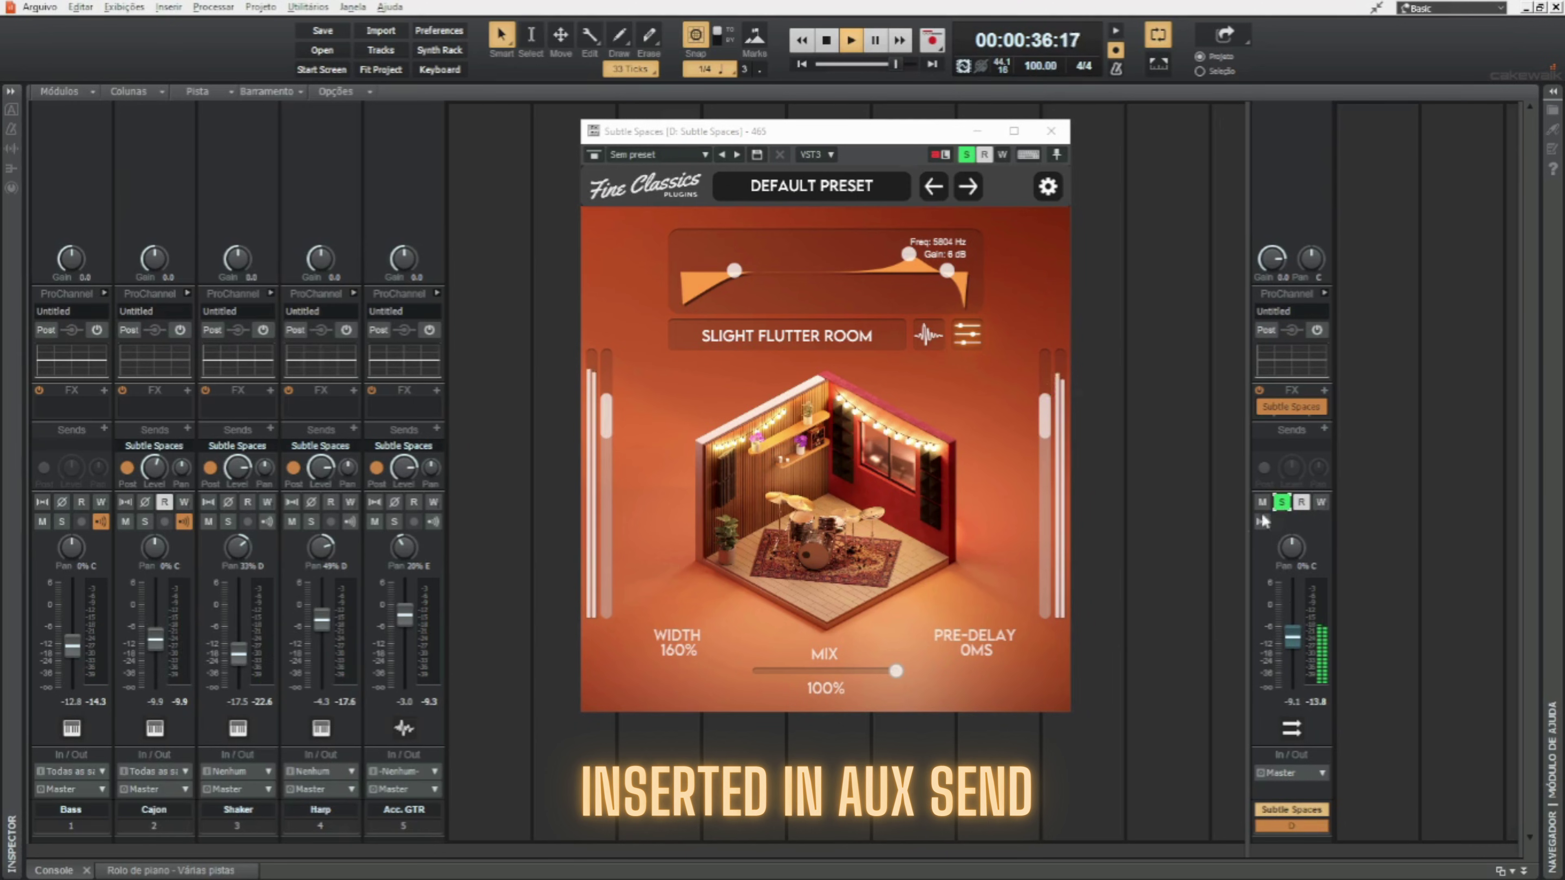
{"action": "left_click", "coordinate": [1282, 501]}
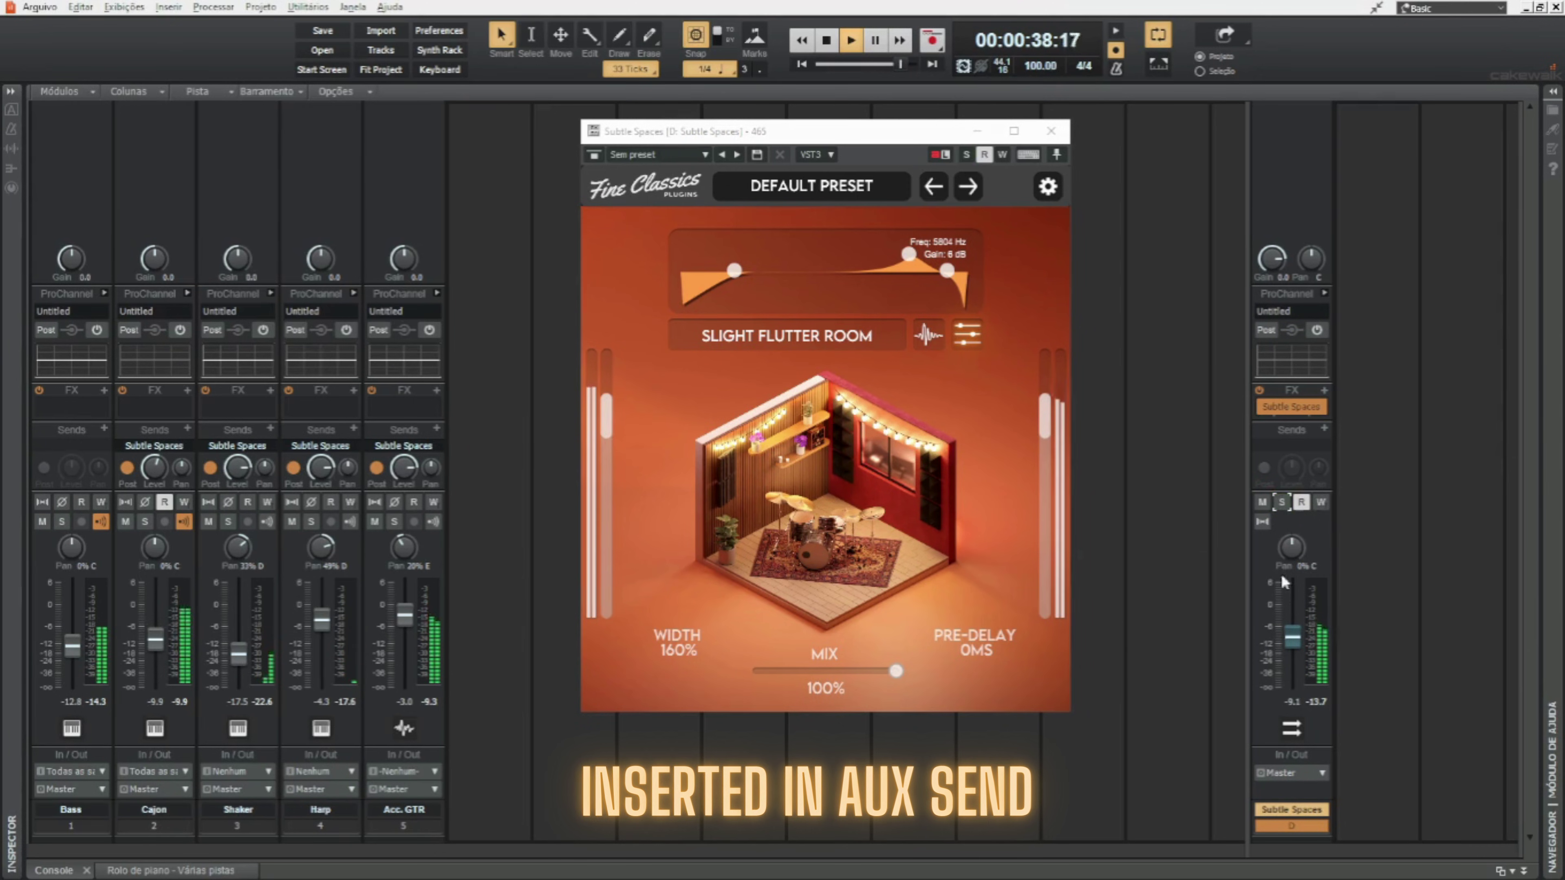
{"action": "left_click_drag", "start_coordinate": [1294, 638], "coordinate": [1294, 646]}
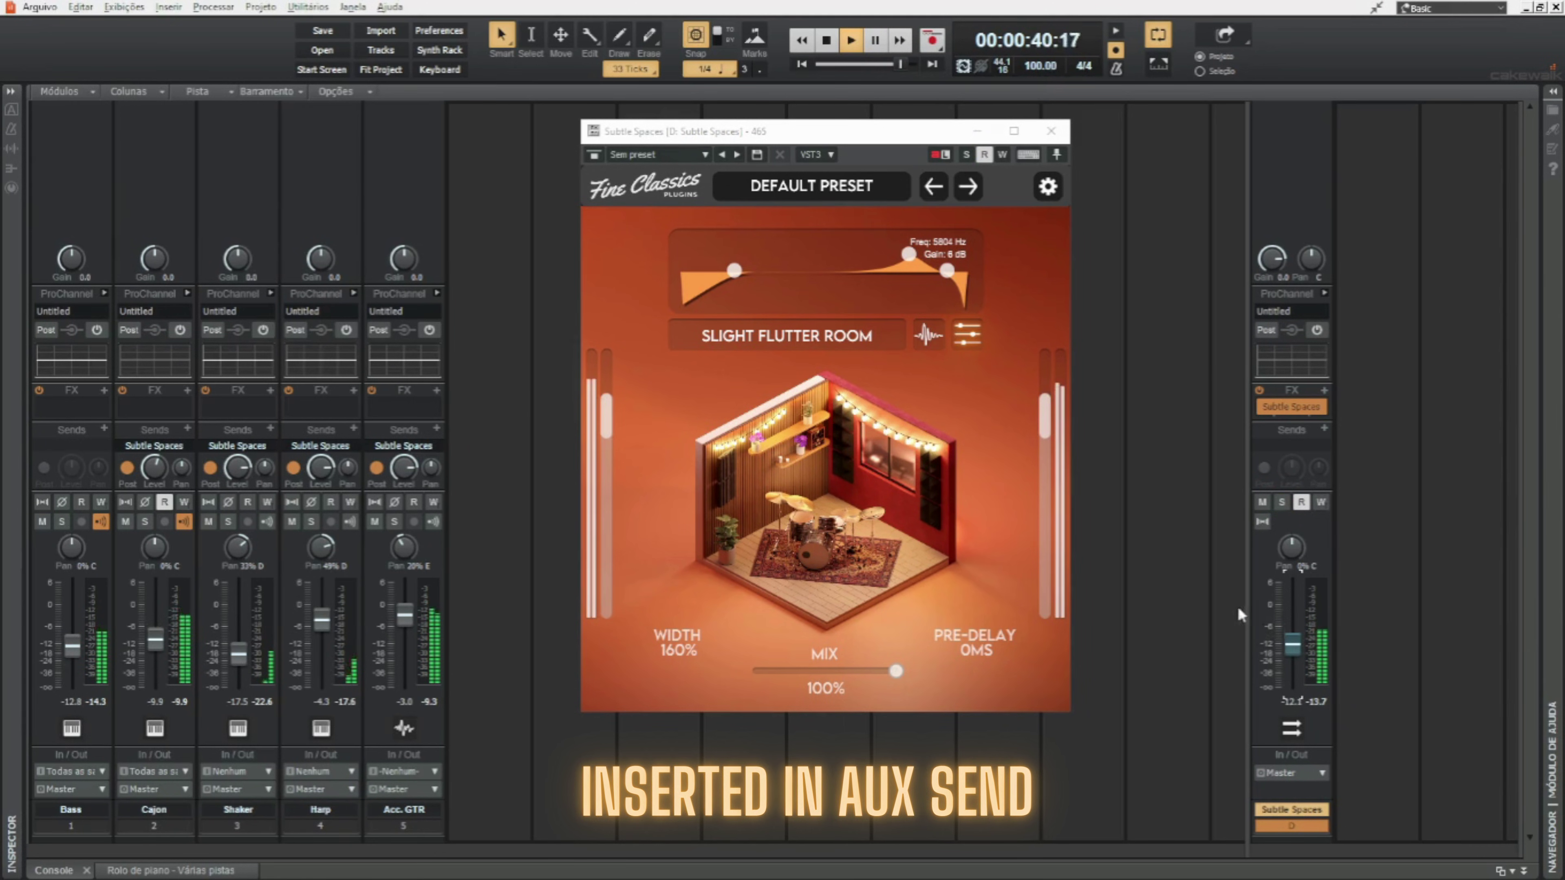
Reshape the reverb filter with a mid-band cut and a 133 Hz low cut, checking the mix with the bus muted and unmuted
{"action": "left_click_drag", "start_coordinate": [909, 254], "coordinate": [846, 293]}
{"action": "left_click_drag", "start_coordinate": [738, 276], "coordinate": [763, 278]}
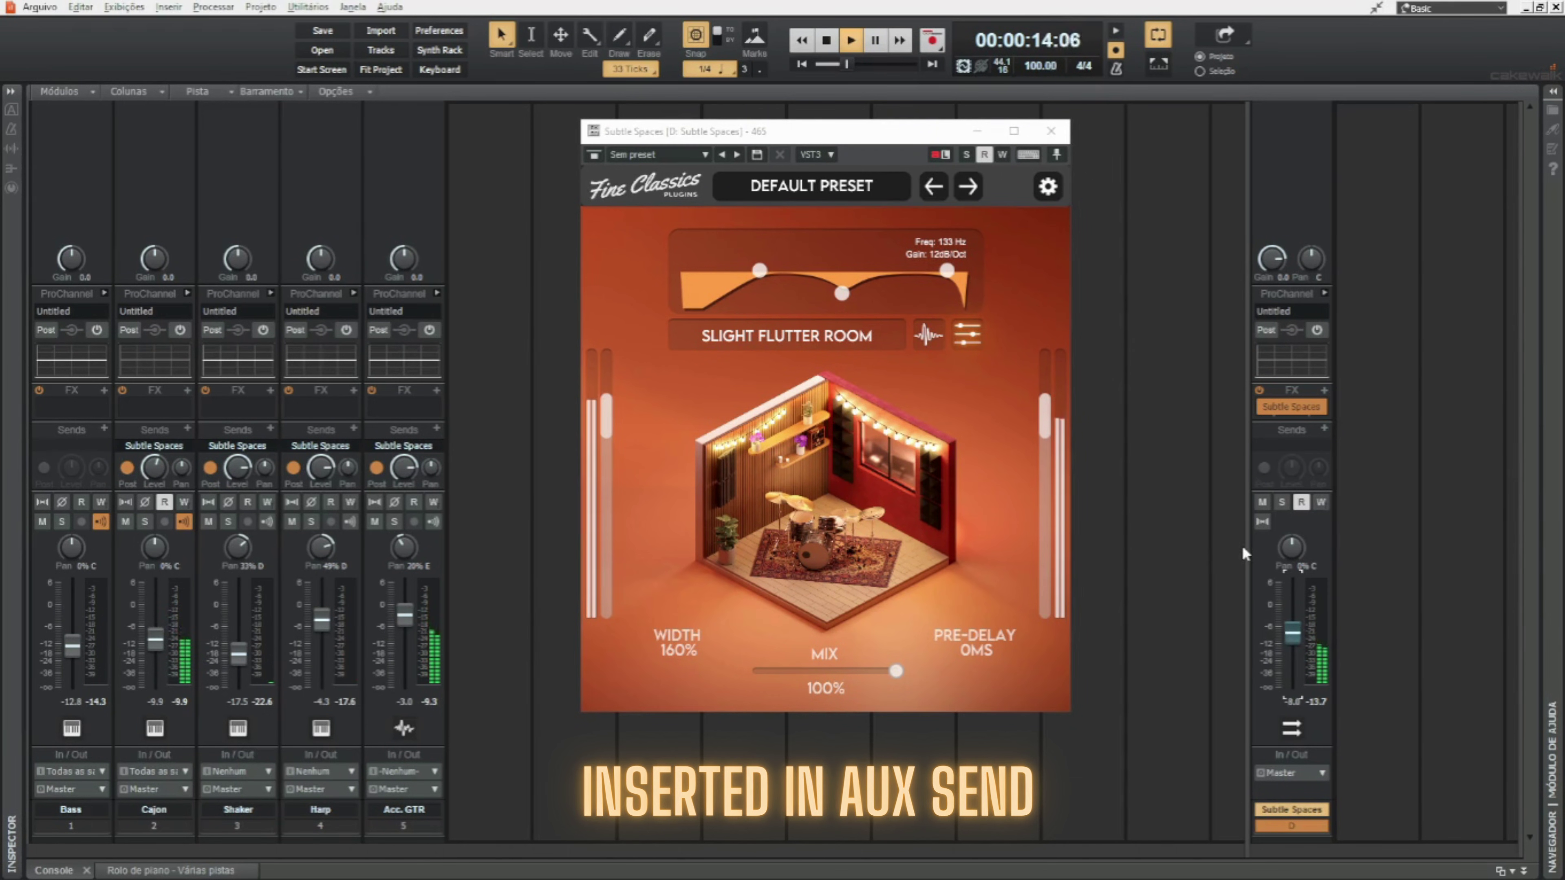
{"action": "left_click", "coordinate": [1261, 503]}
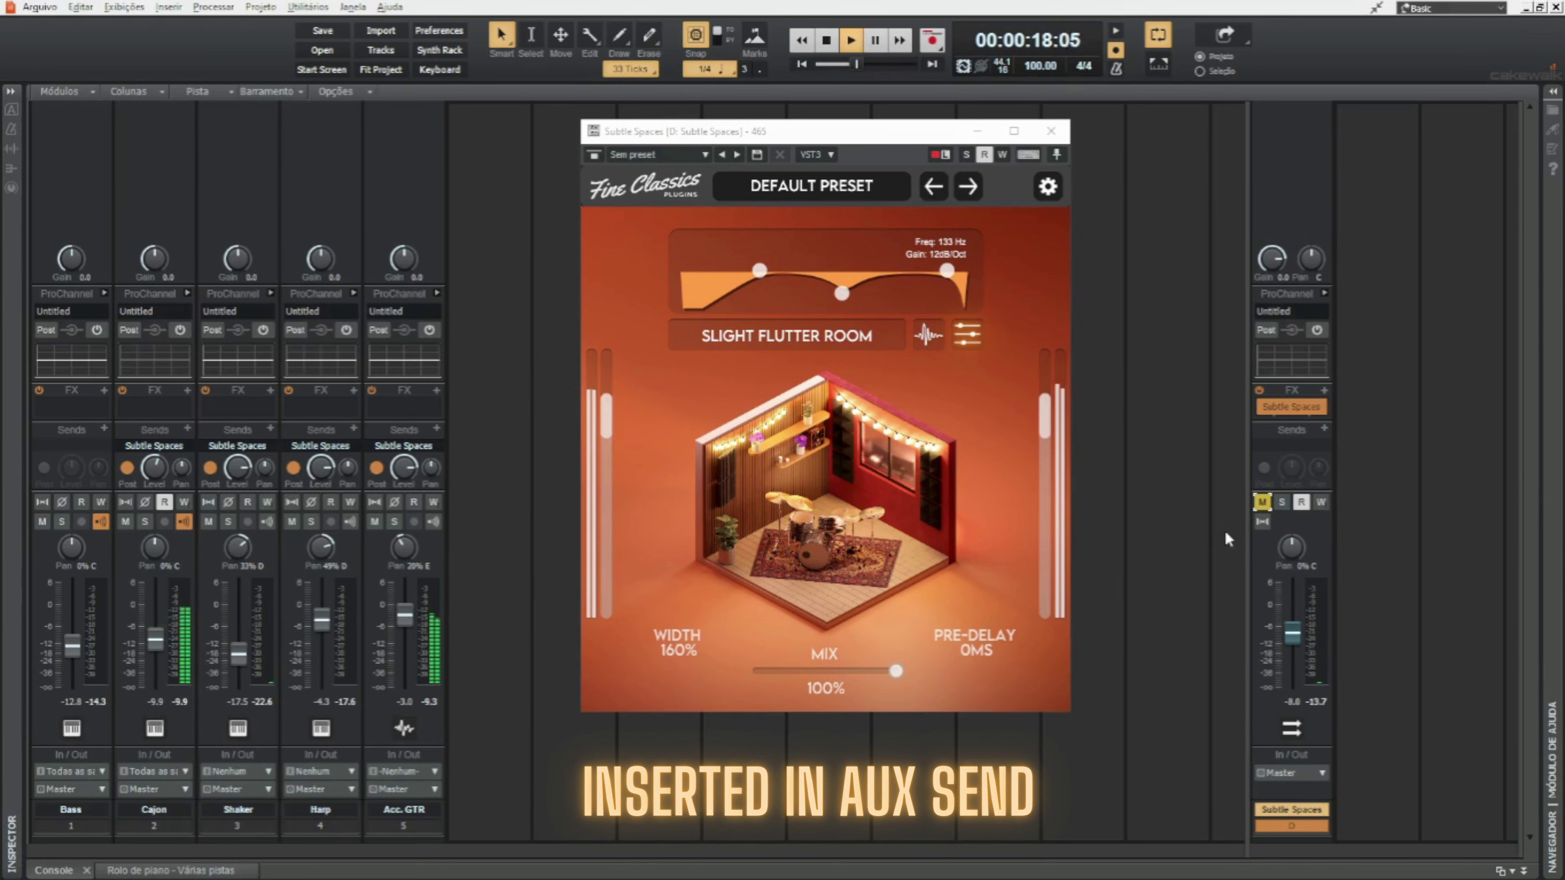
{"action": "left_click", "coordinate": [1262, 503]}
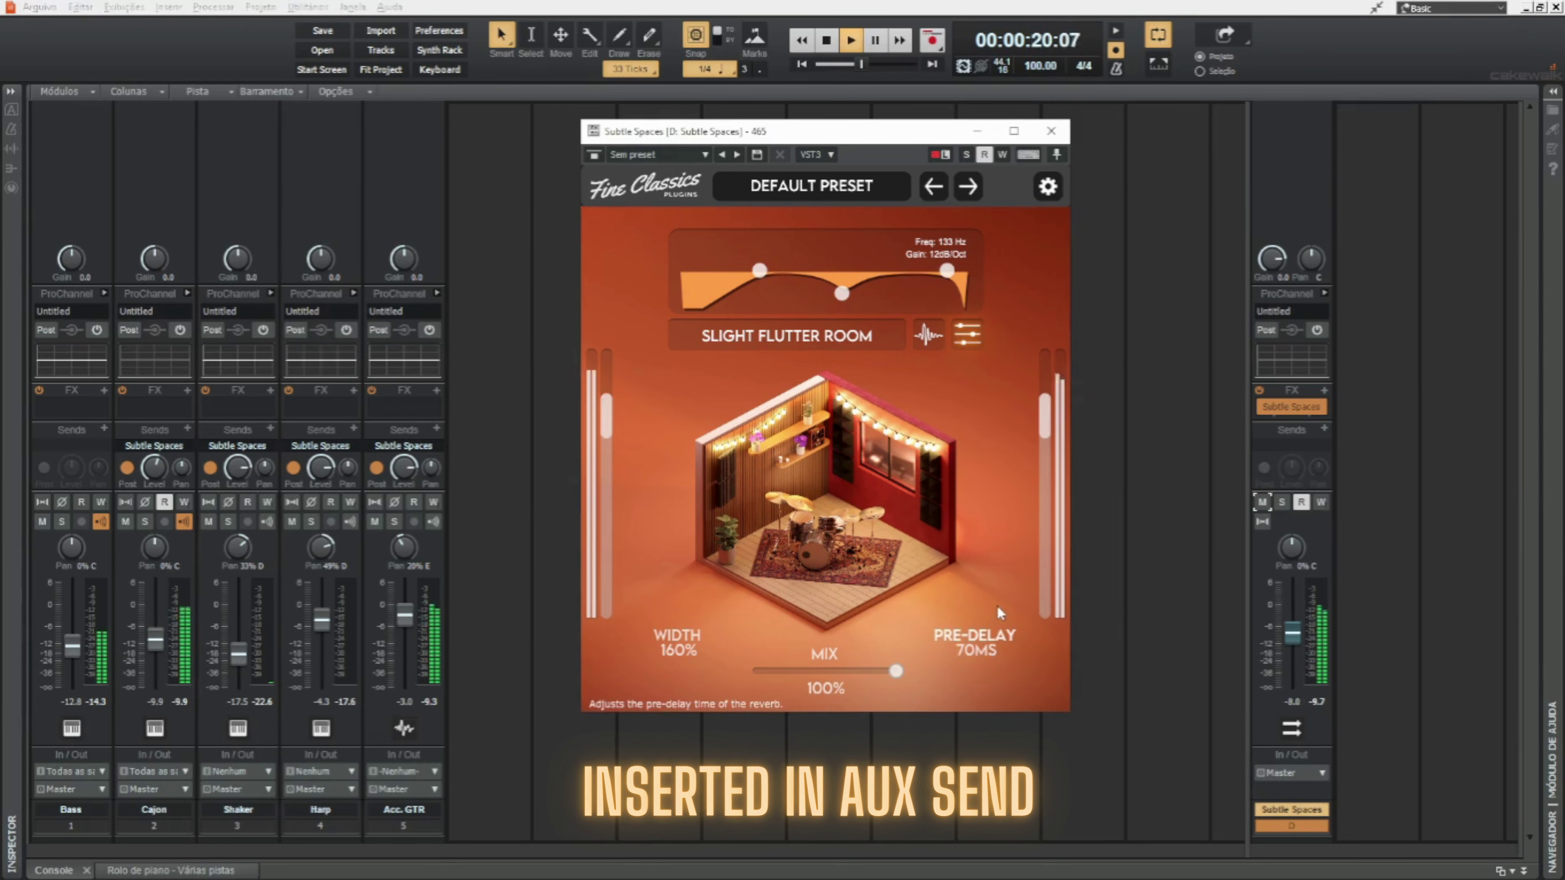
Set the reverb pre-delay to 150 ms and reduce the Cajon track's send level to Subtle Spaces
{"action": "left_click_drag", "start_coordinate": [996, 605], "coordinate": [1015, 543]}
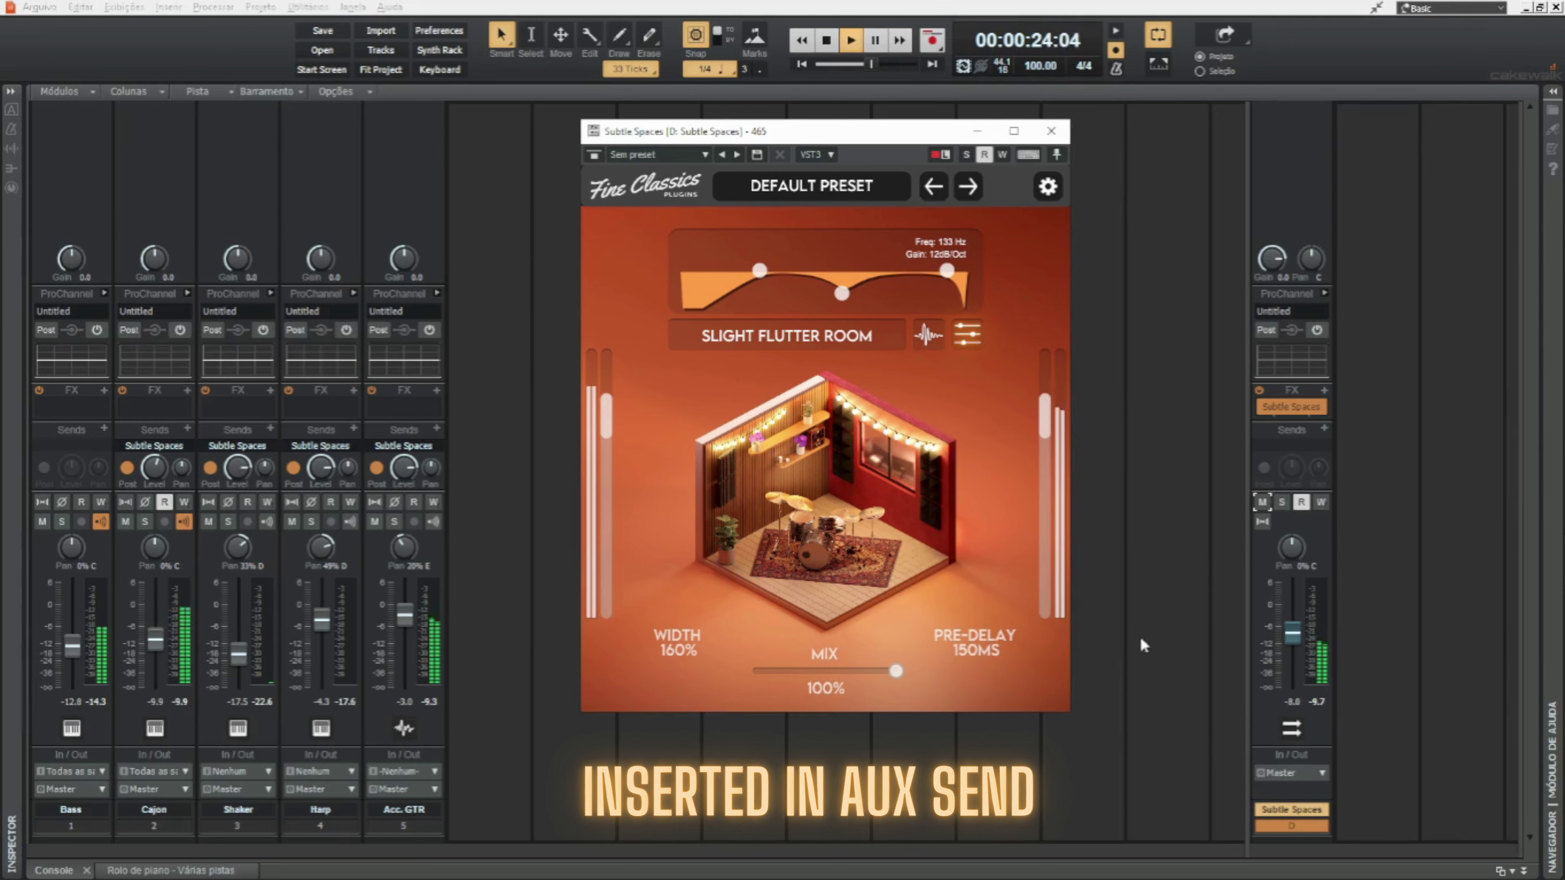
{"action": "left_click", "coordinate": [158, 481]}
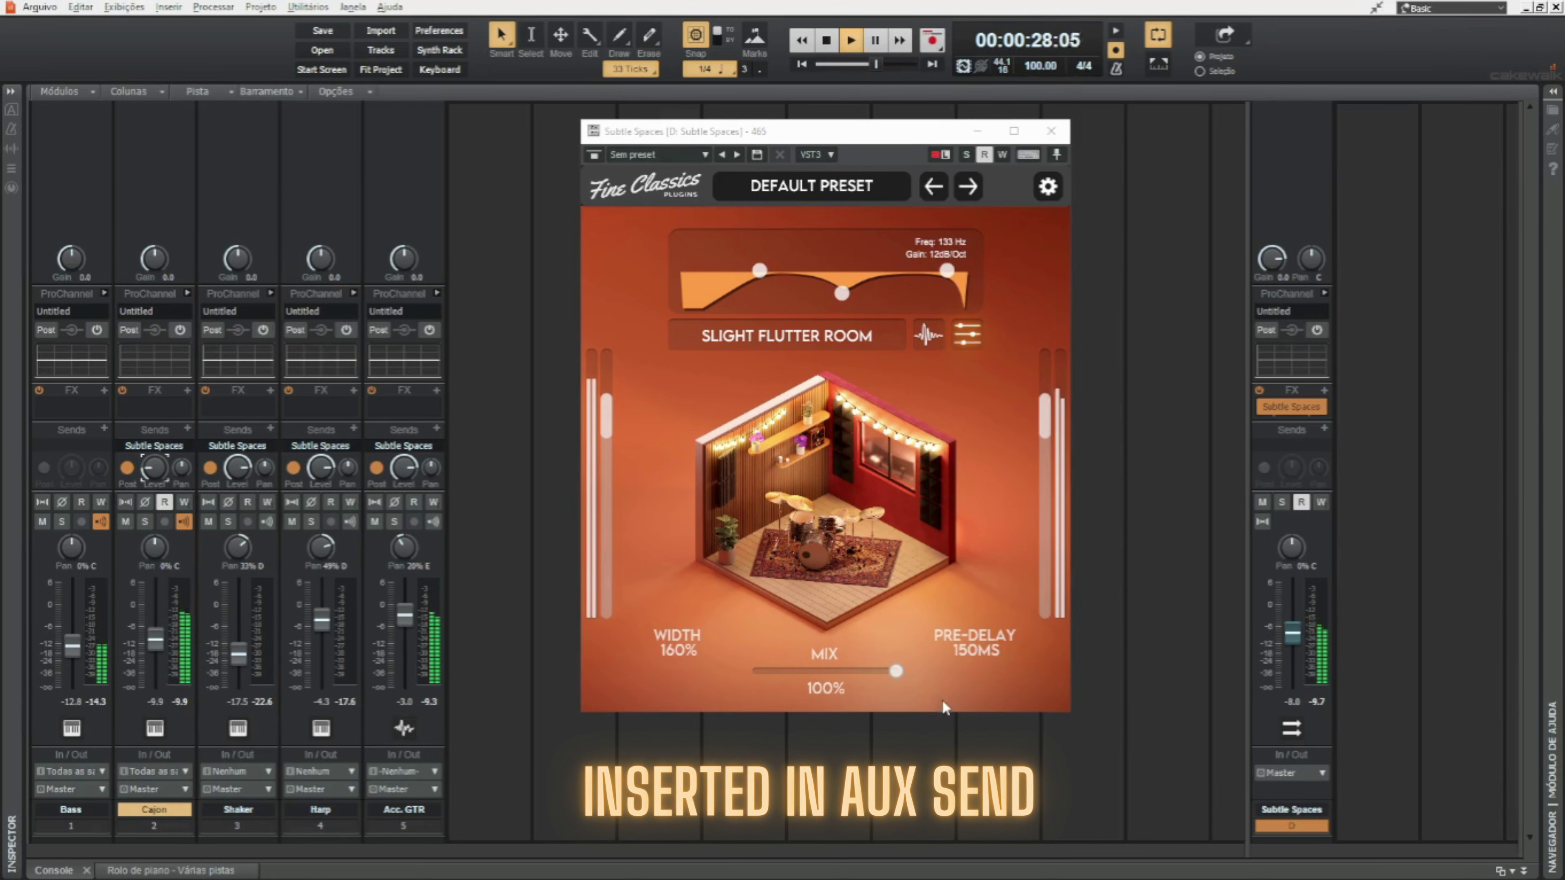
Set the reverb pre-delay to 100 ms and the Subtle Spaces bus fader to about -8.4 dB, comparing the mix with the bus muted
{"action": "scroll", "coordinate": [975, 697], "scroll_direction": "down", "scroll_amount": 4}
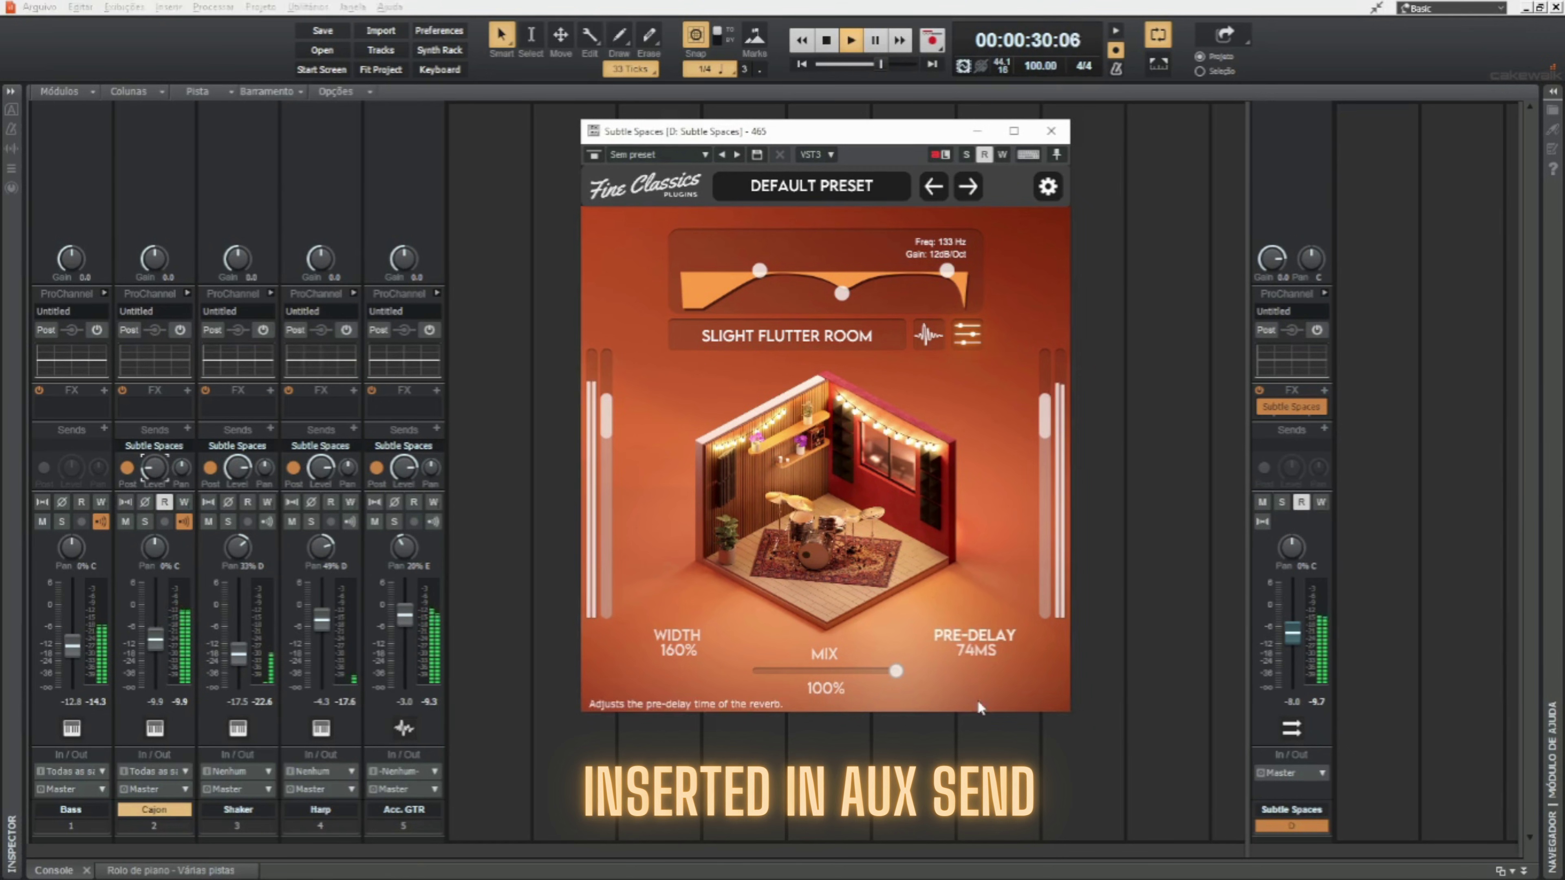
{"action": "scroll", "coordinate": [983, 678], "scroll_direction": "down", "scroll_amount": 1}
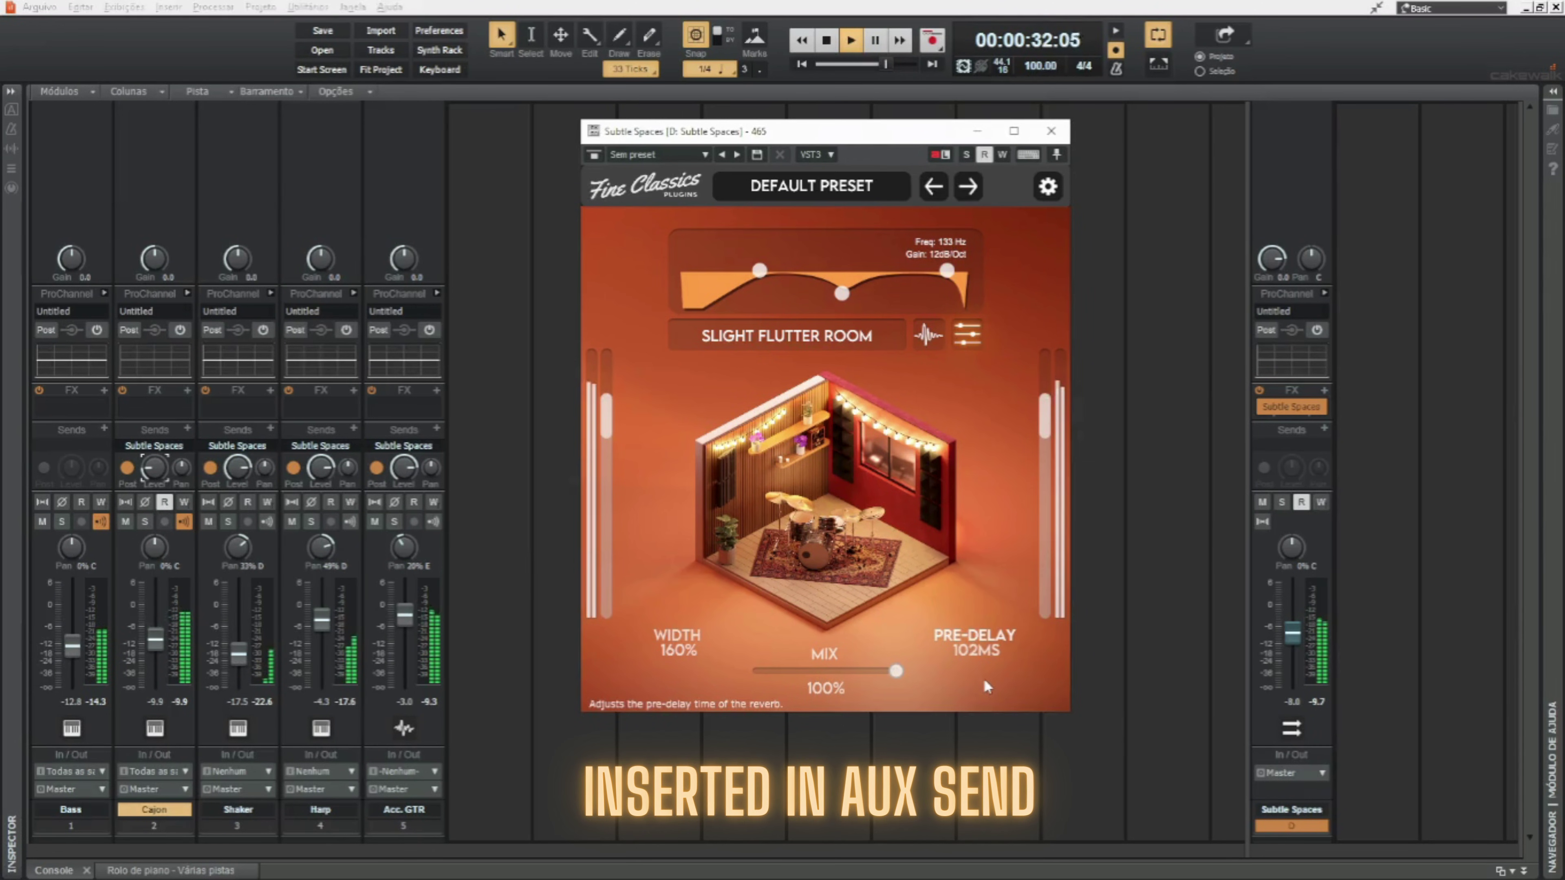
{"action": "left_click", "coordinate": [1294, 661]}
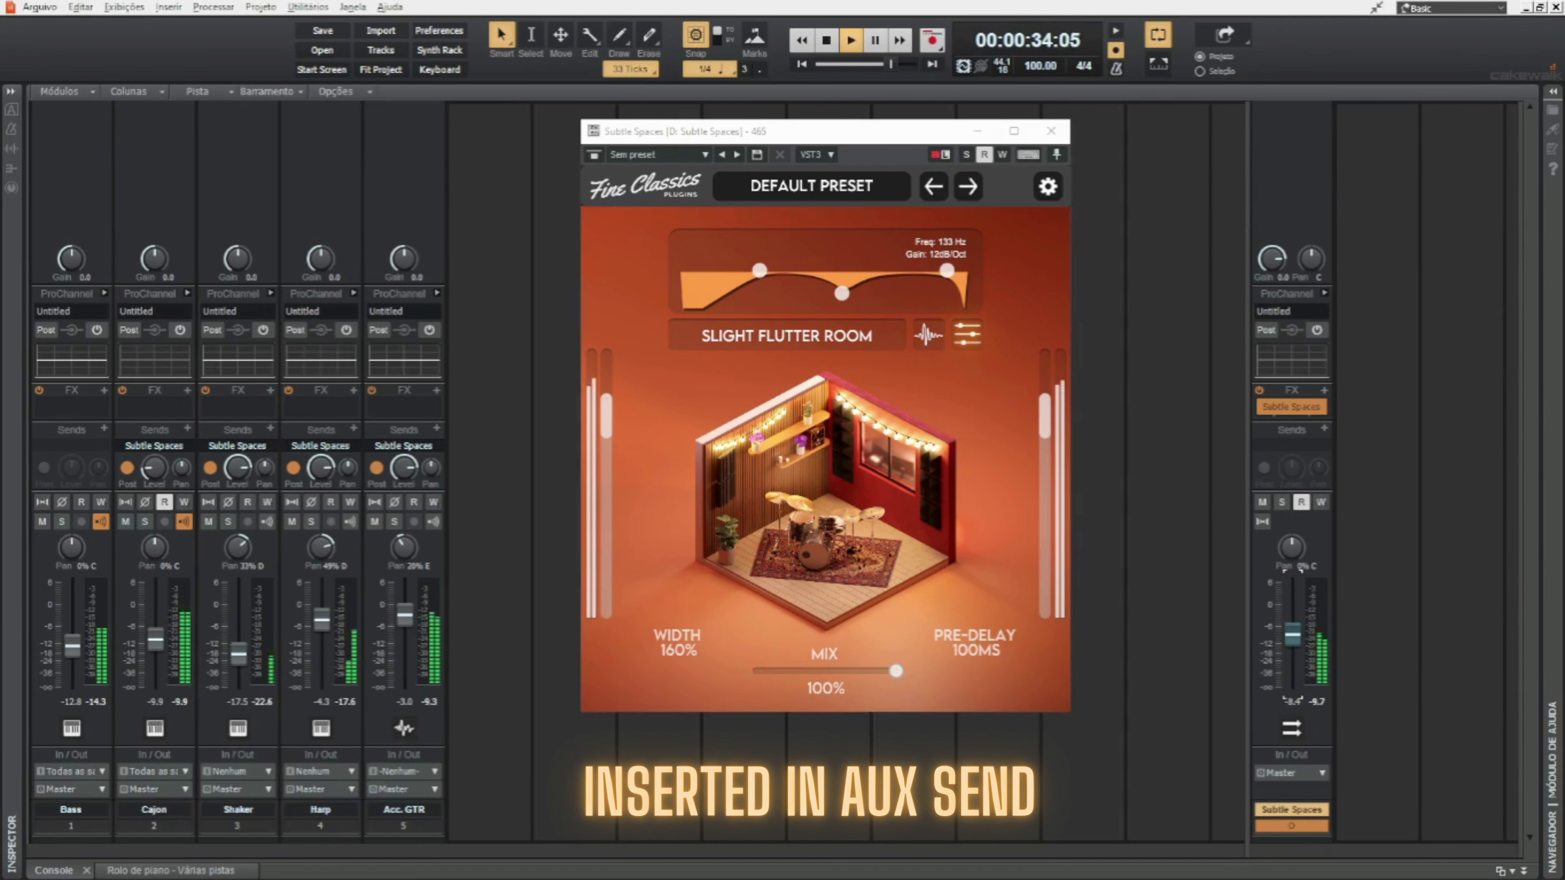
{"action": "left_click", "coordinate": [1263, 504]}
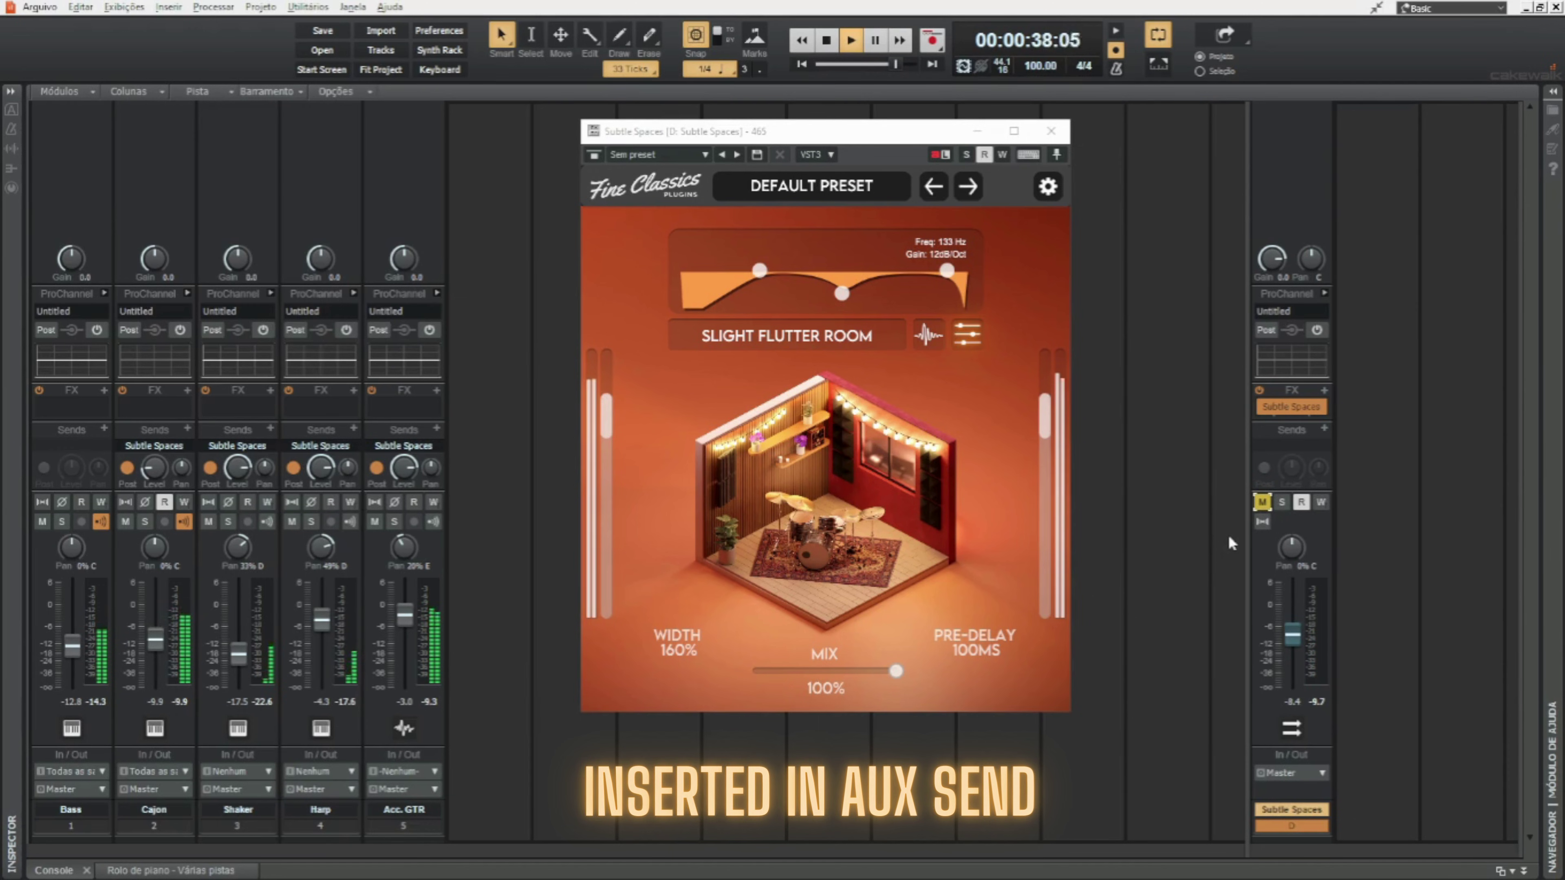
{"action": "left_click", "coordinate": [1262, 502]}
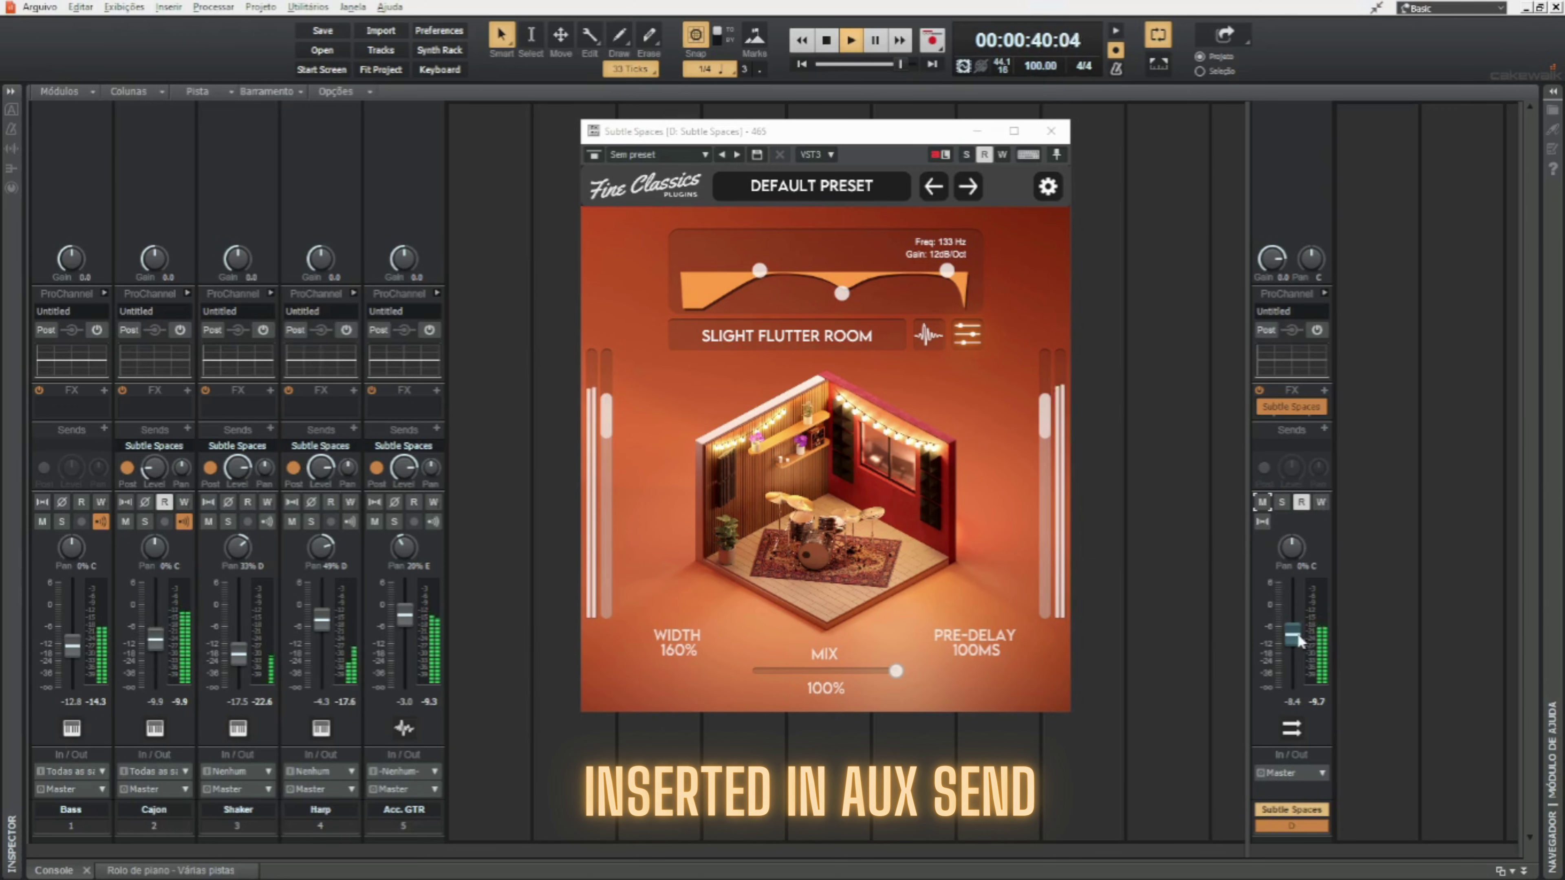
Switch the reverb space to Warm Room with its impulse waveform displayed and raise the Cajon track's send level to Subtle Spaces
{"action": "left_click", "coordinate": [928, 334]}
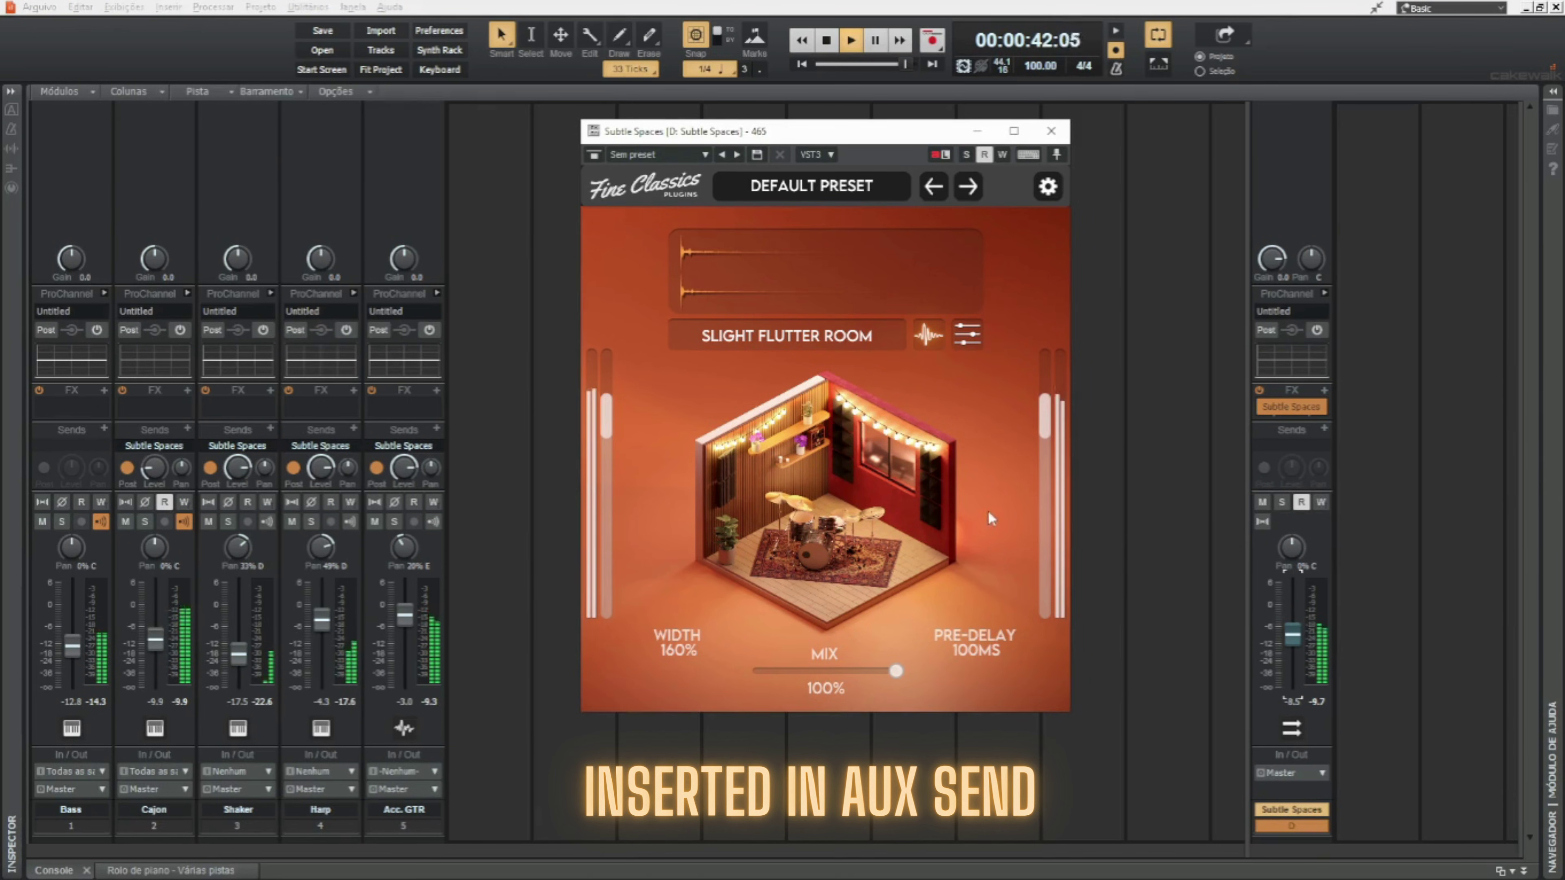
{"action": "left_click", "coordinate": [807, 340]}
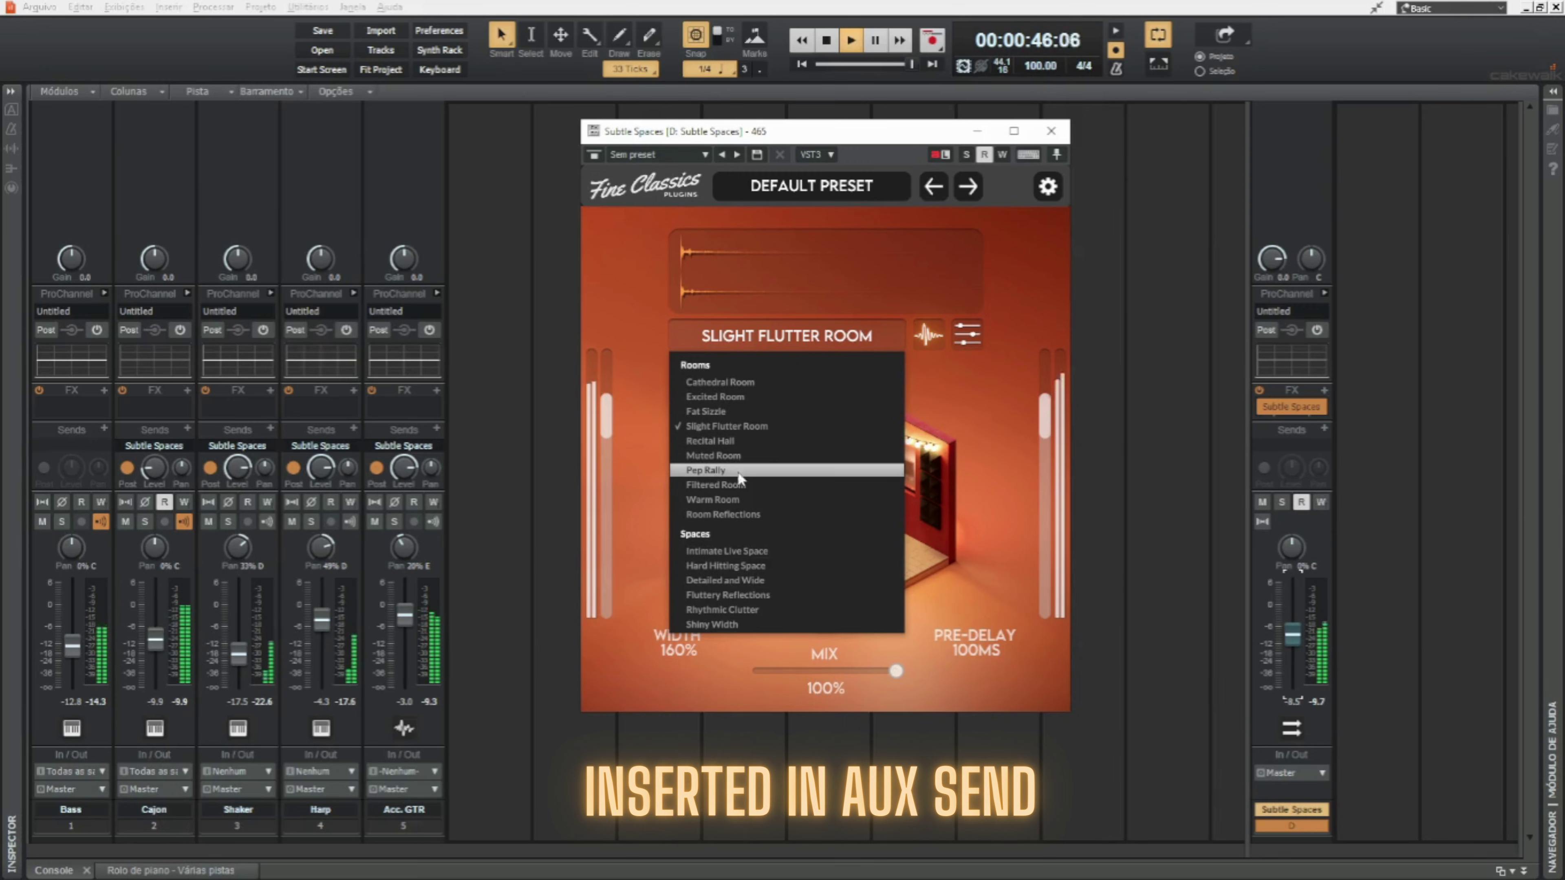
{"action": "left_click", "coordinate": [742, 499]}
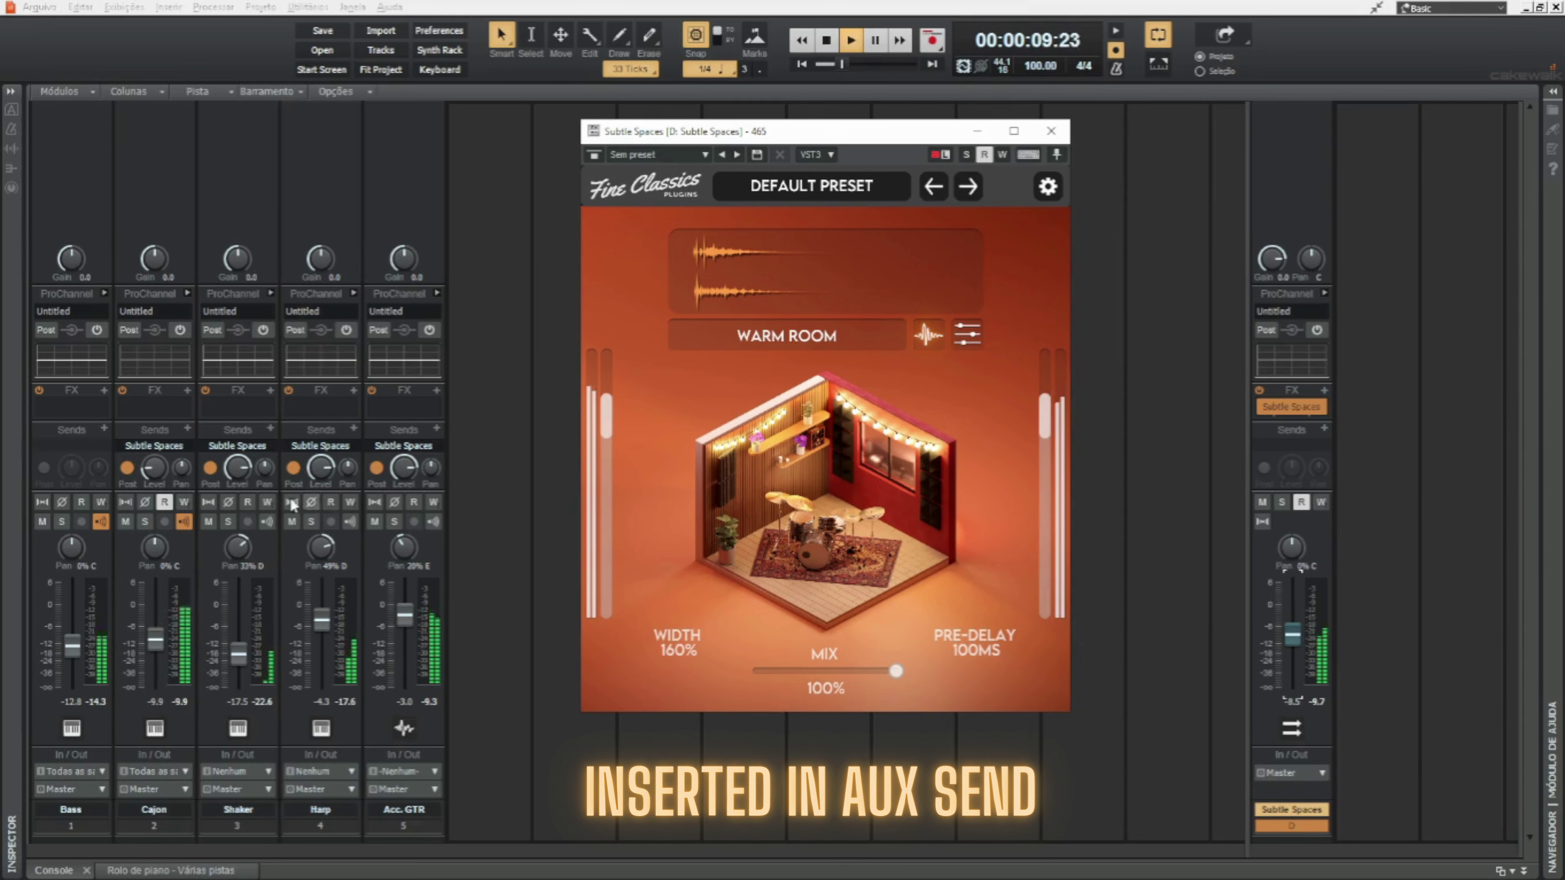
{"action": "left_click", "coordinate": [154, 468]}
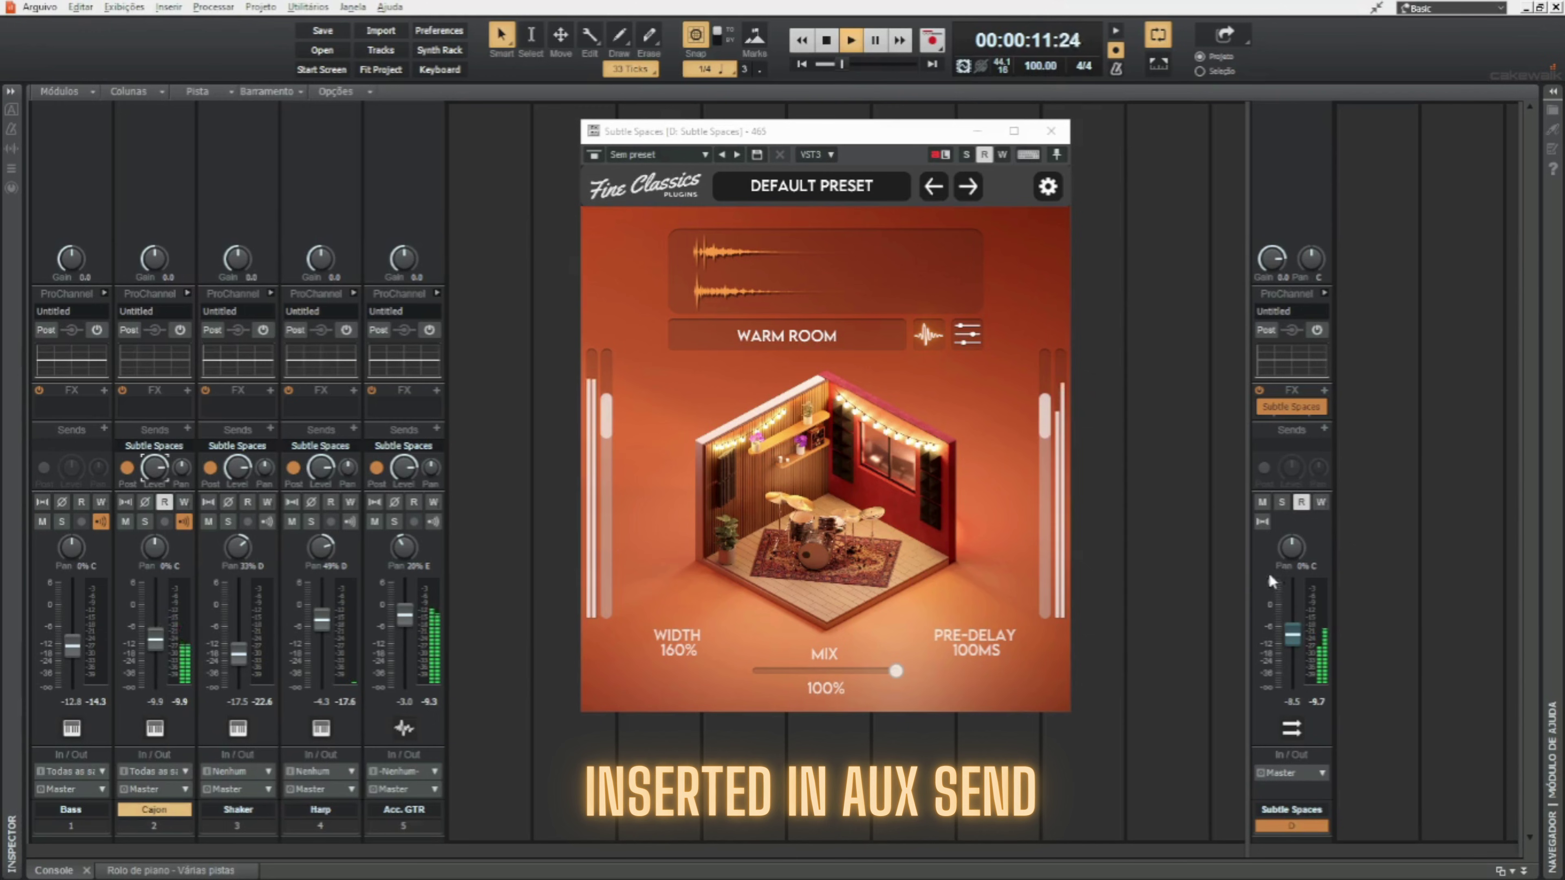
Set the pre-delay to 0 ms and the bus fader to about -4.3 dB, auditioning the Subtle Spaces bus soloed, muted and unmuted
{"action": "left_click", "coordinate": [1282, 502]}
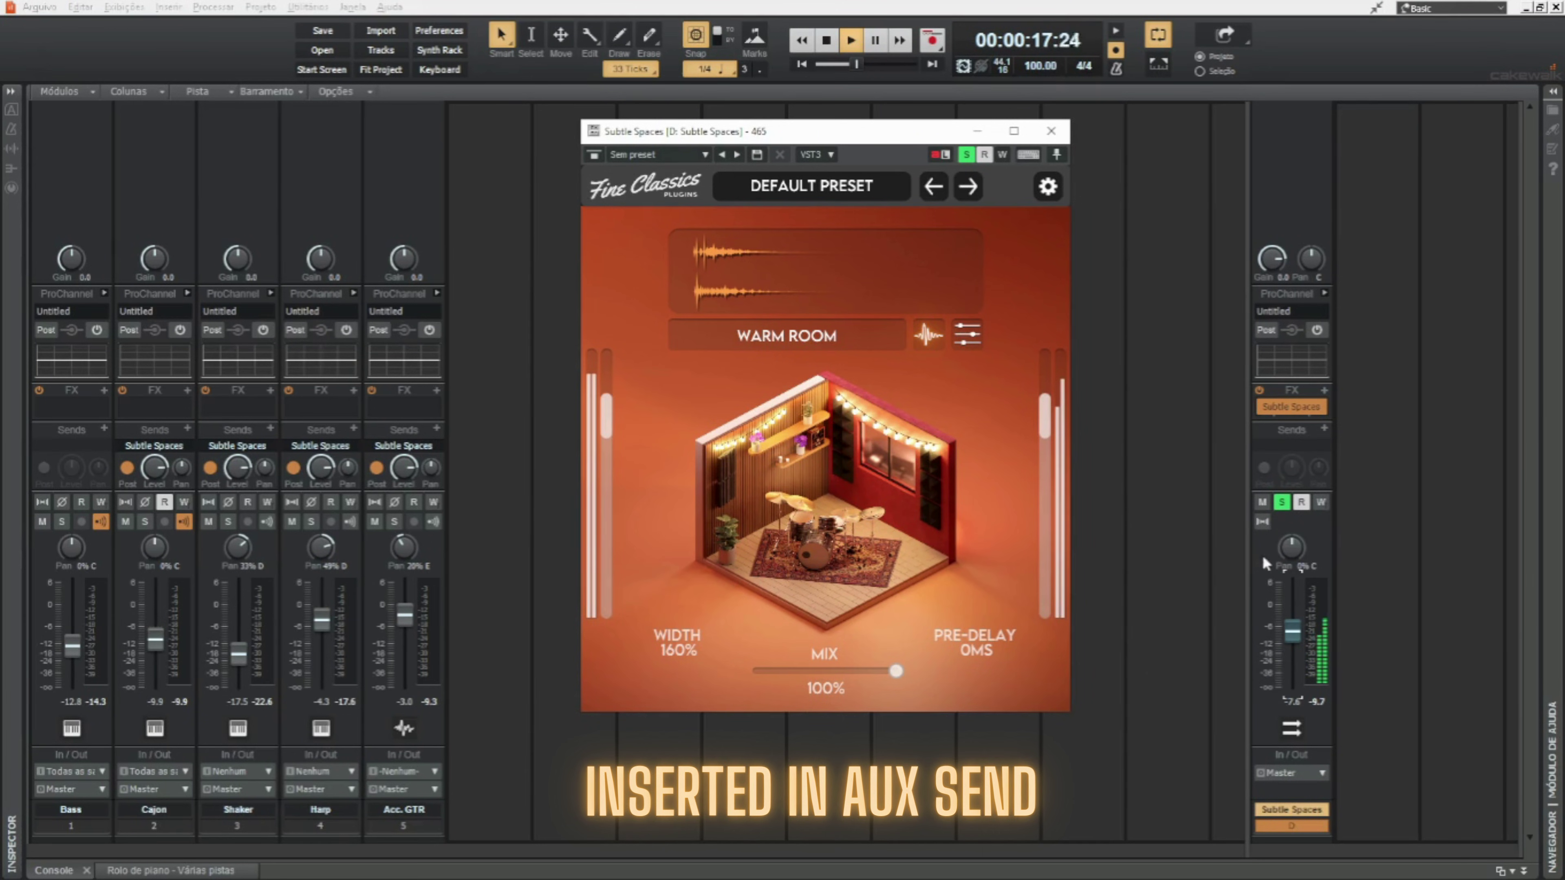
{"action": "left_click", "coordinate": [1282, 501]}
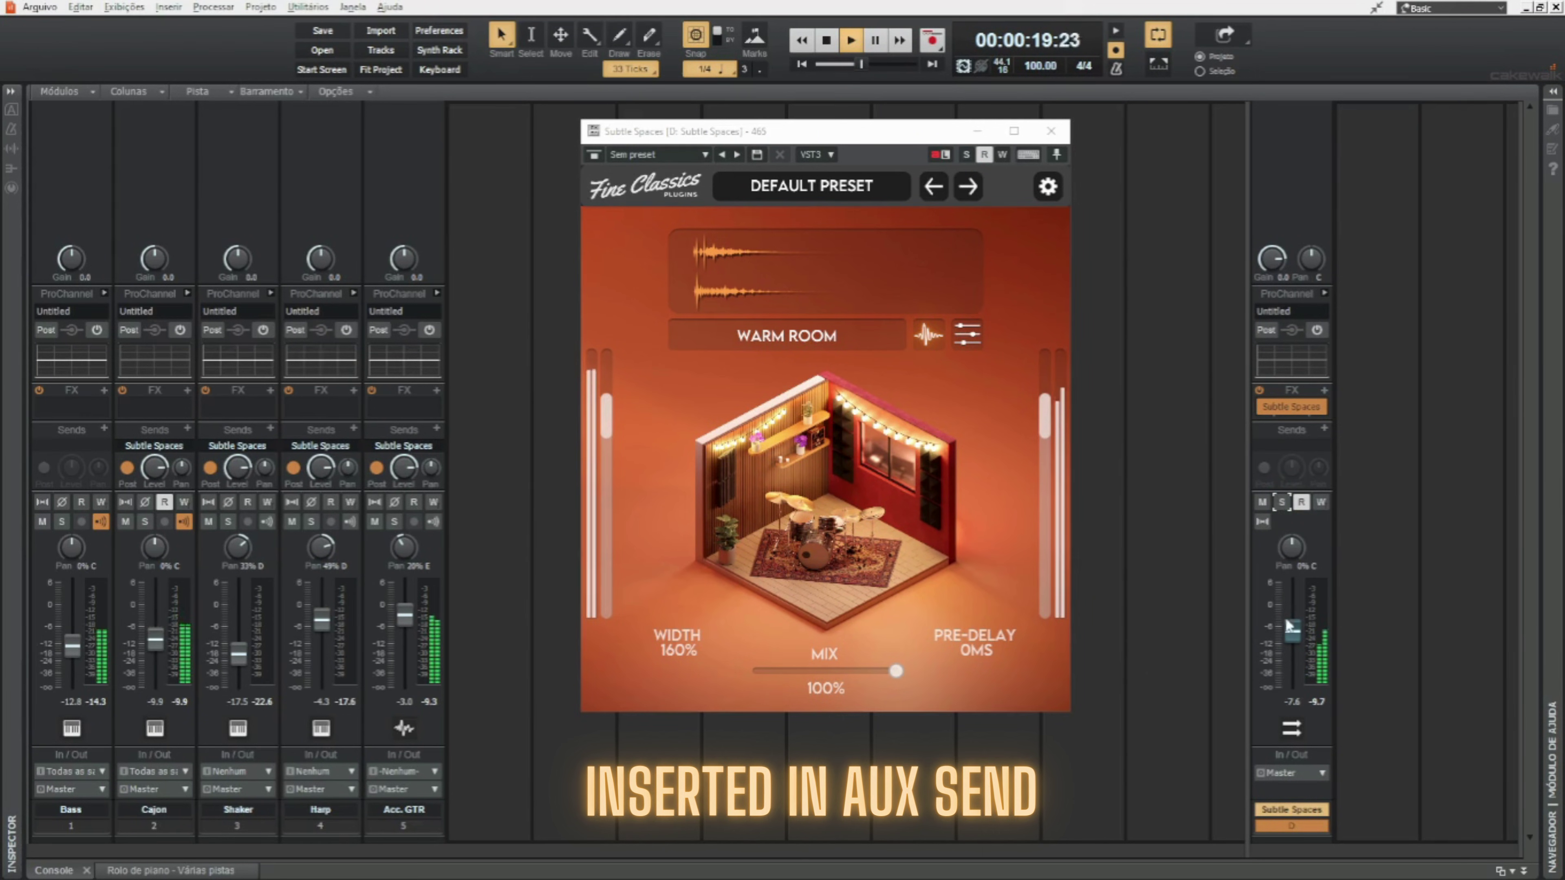
{"action": "left_click_drag", "start_coordinate": [1293, 627], "coordinate": [1293, 620]}
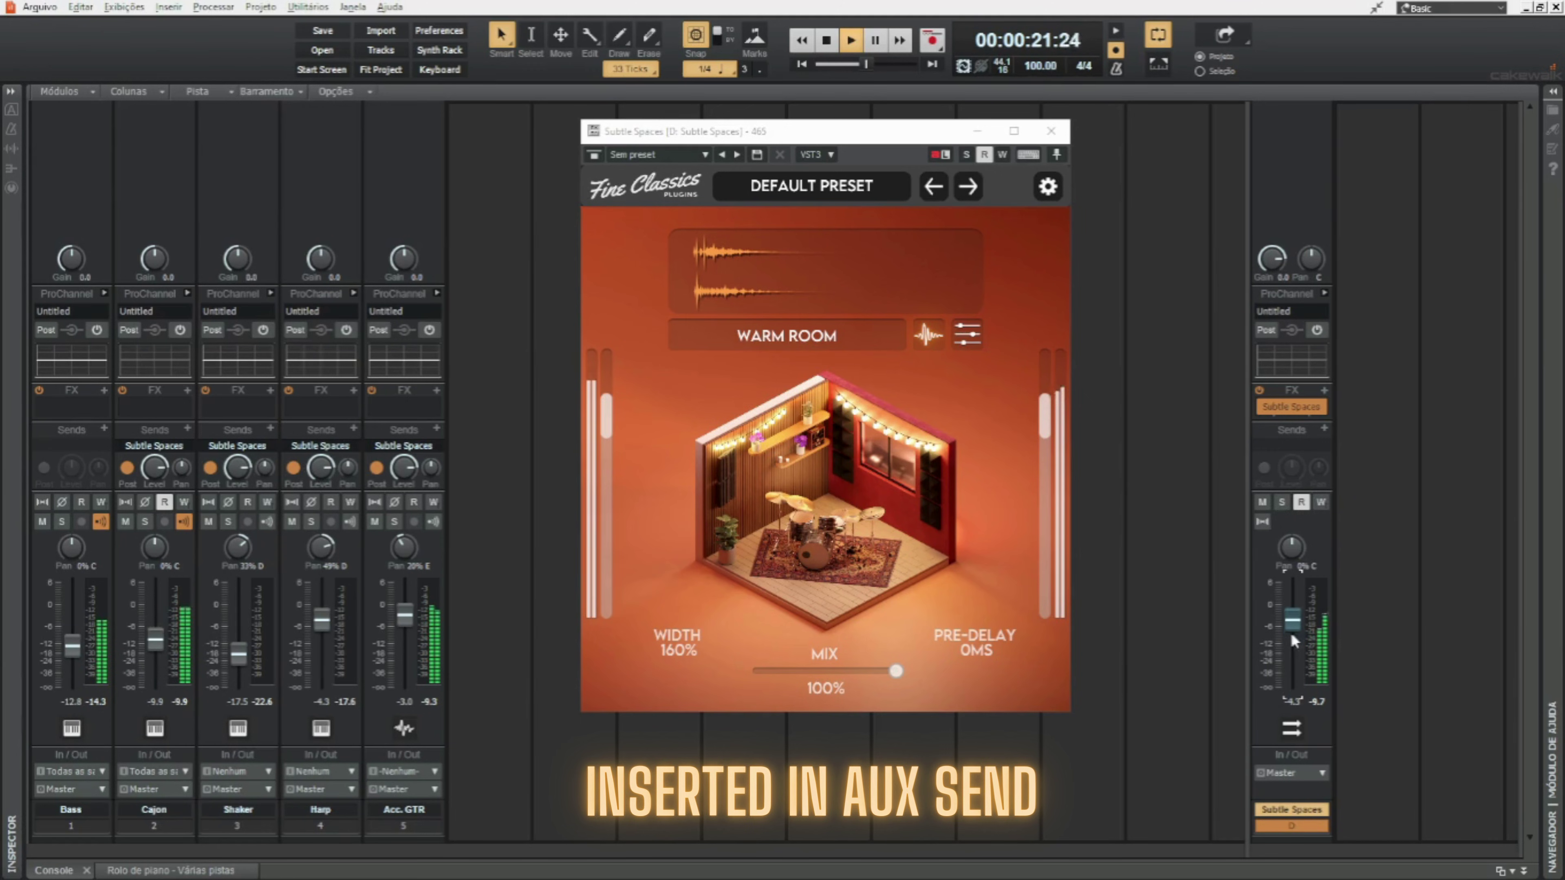
{"action": "left_click", "coordinate": [1262, 502]}
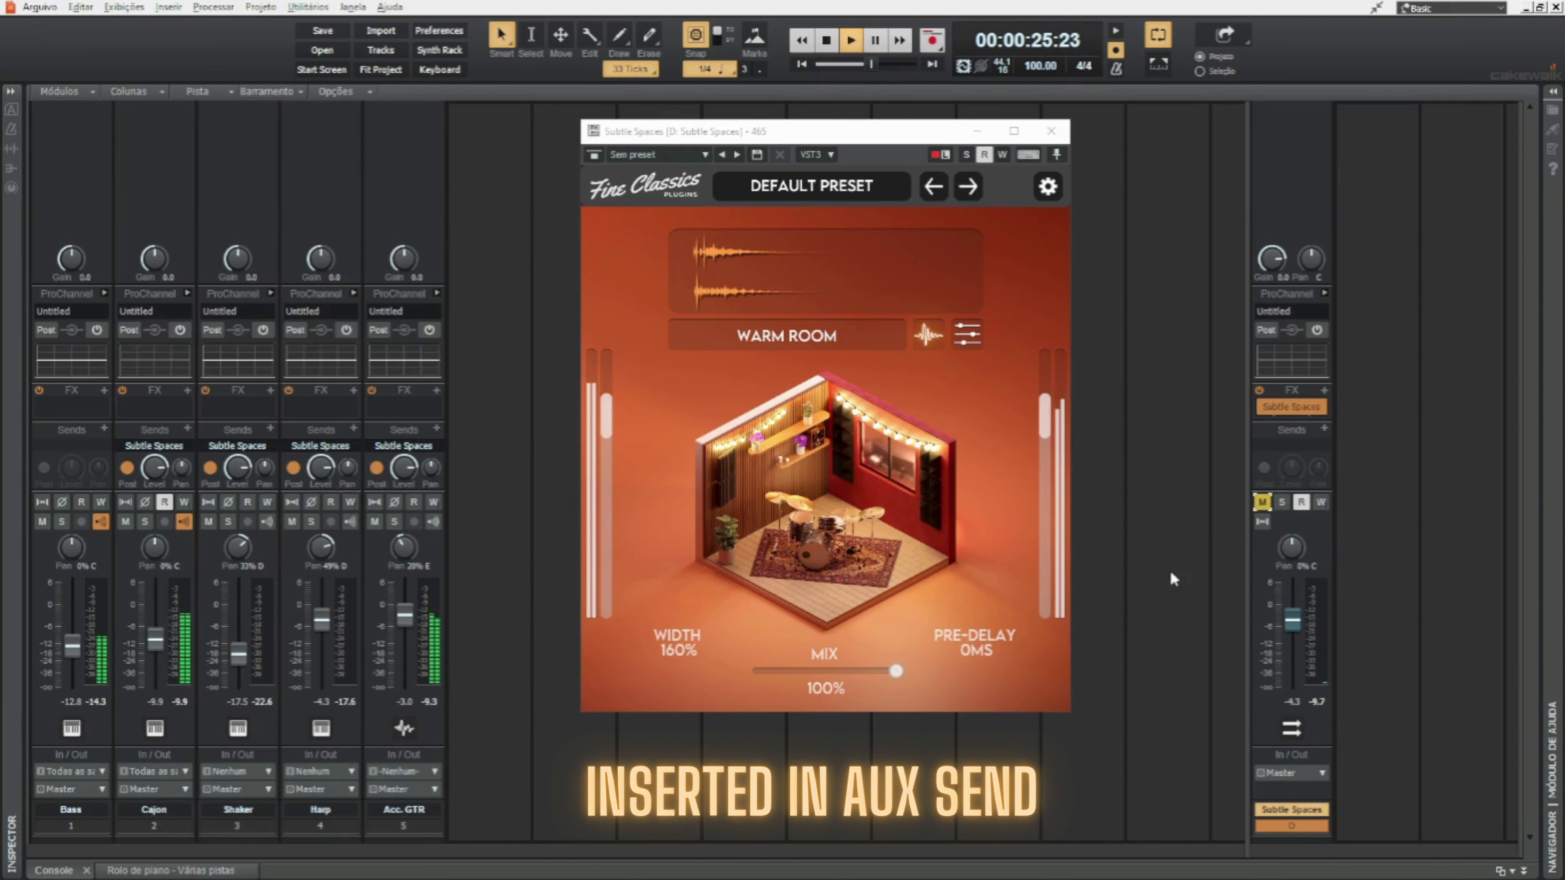
{"action": "left_click", "coordinate": [1257, 500]}
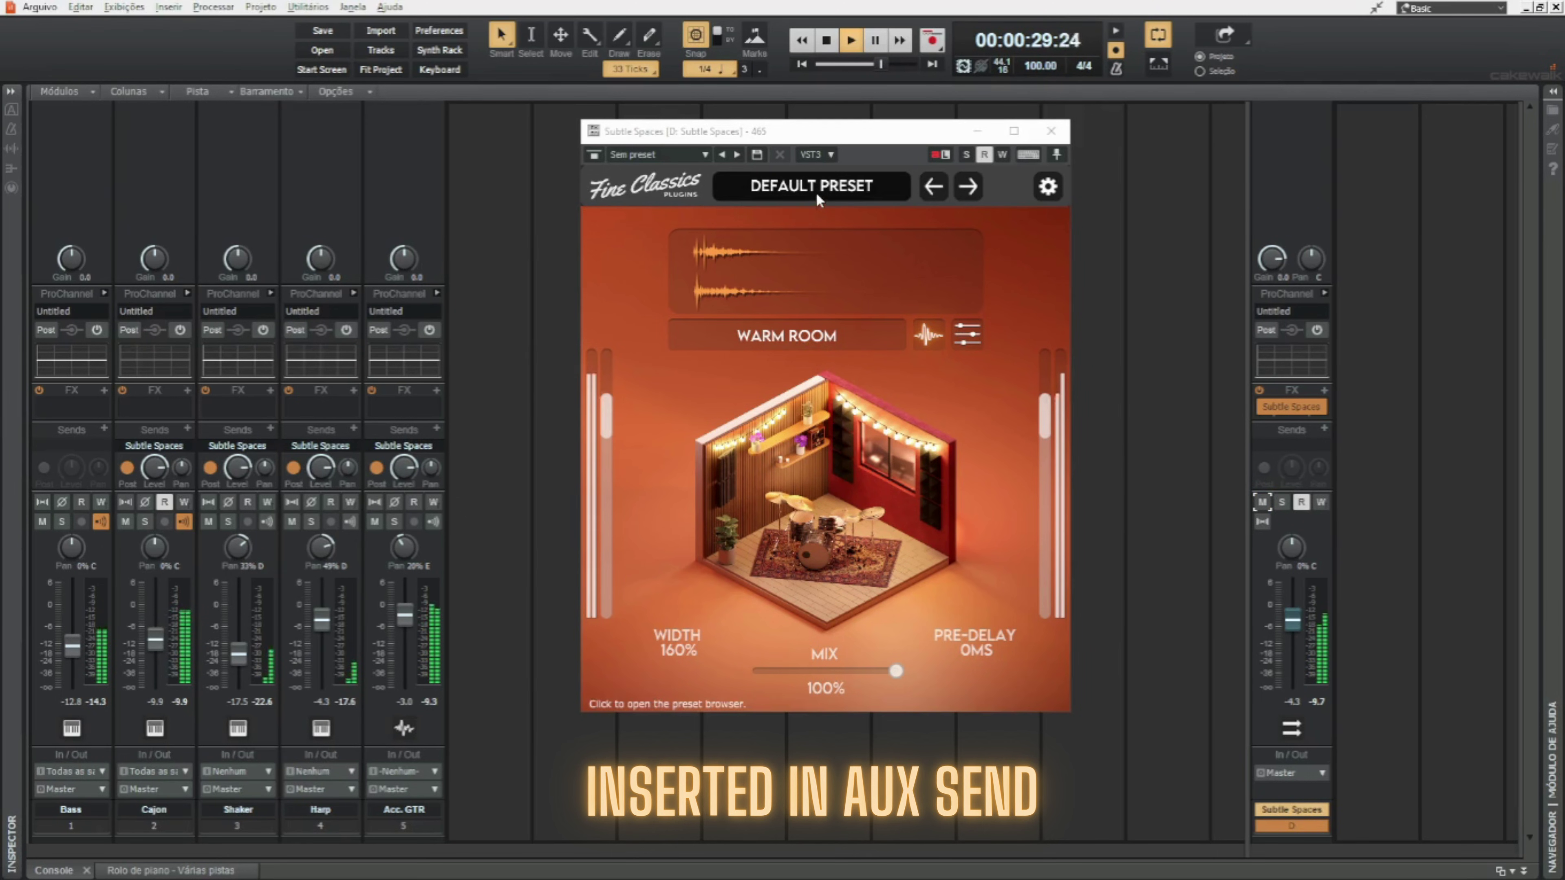
Switch the reverb space to Intimate Live Space at about -3.7 dB bus level and set its width to 0% with the bus soloed
{"action": "left_click", "coordinate": [815, 336]}
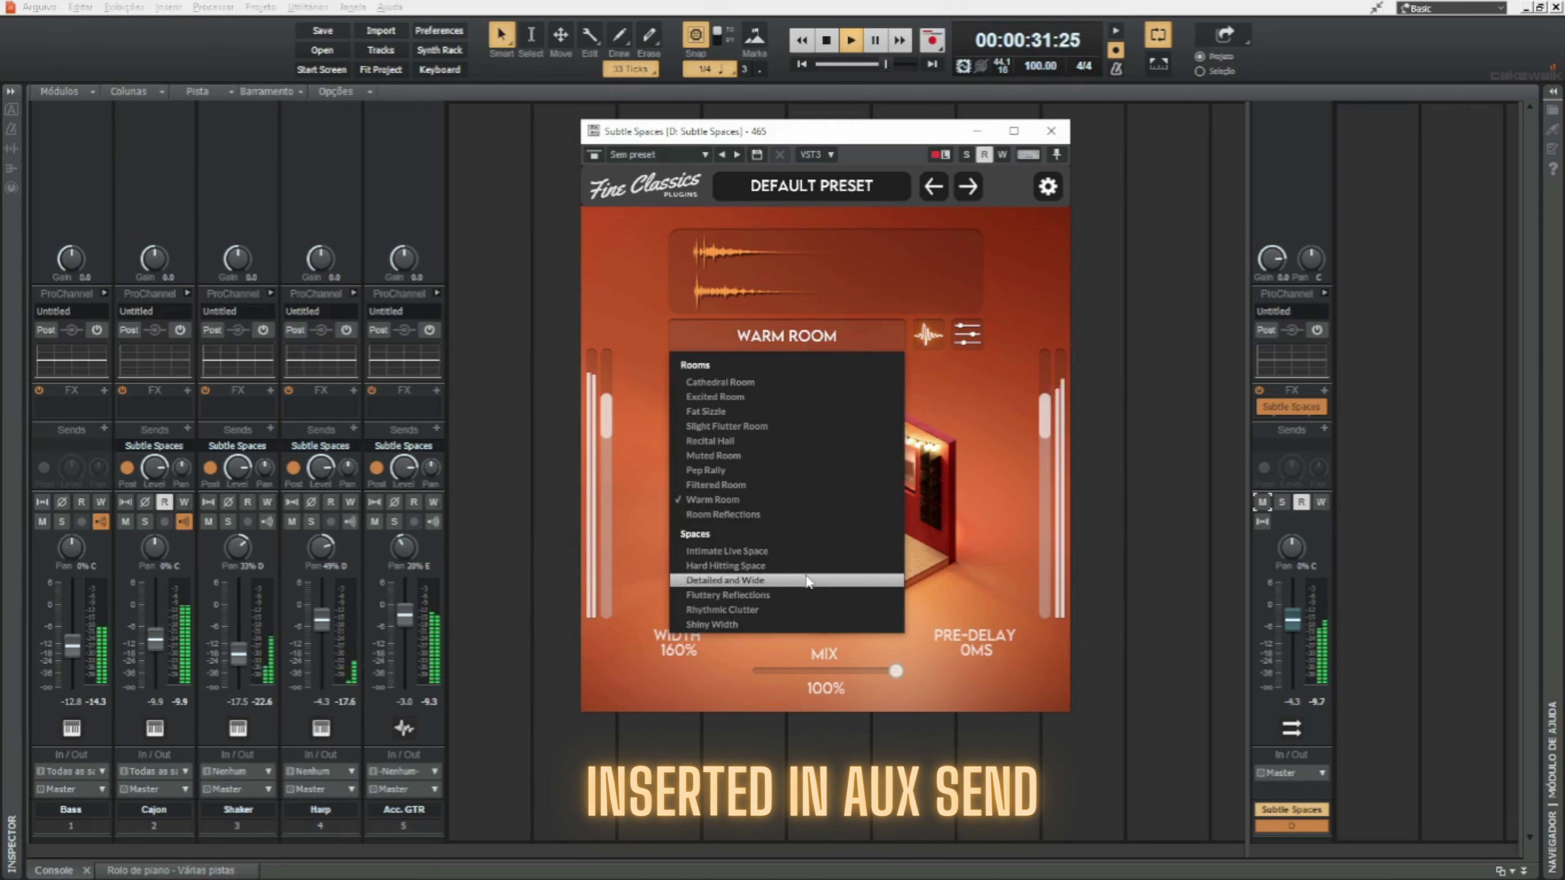
{"action": "left_click", "coordinate": [754, 550]}
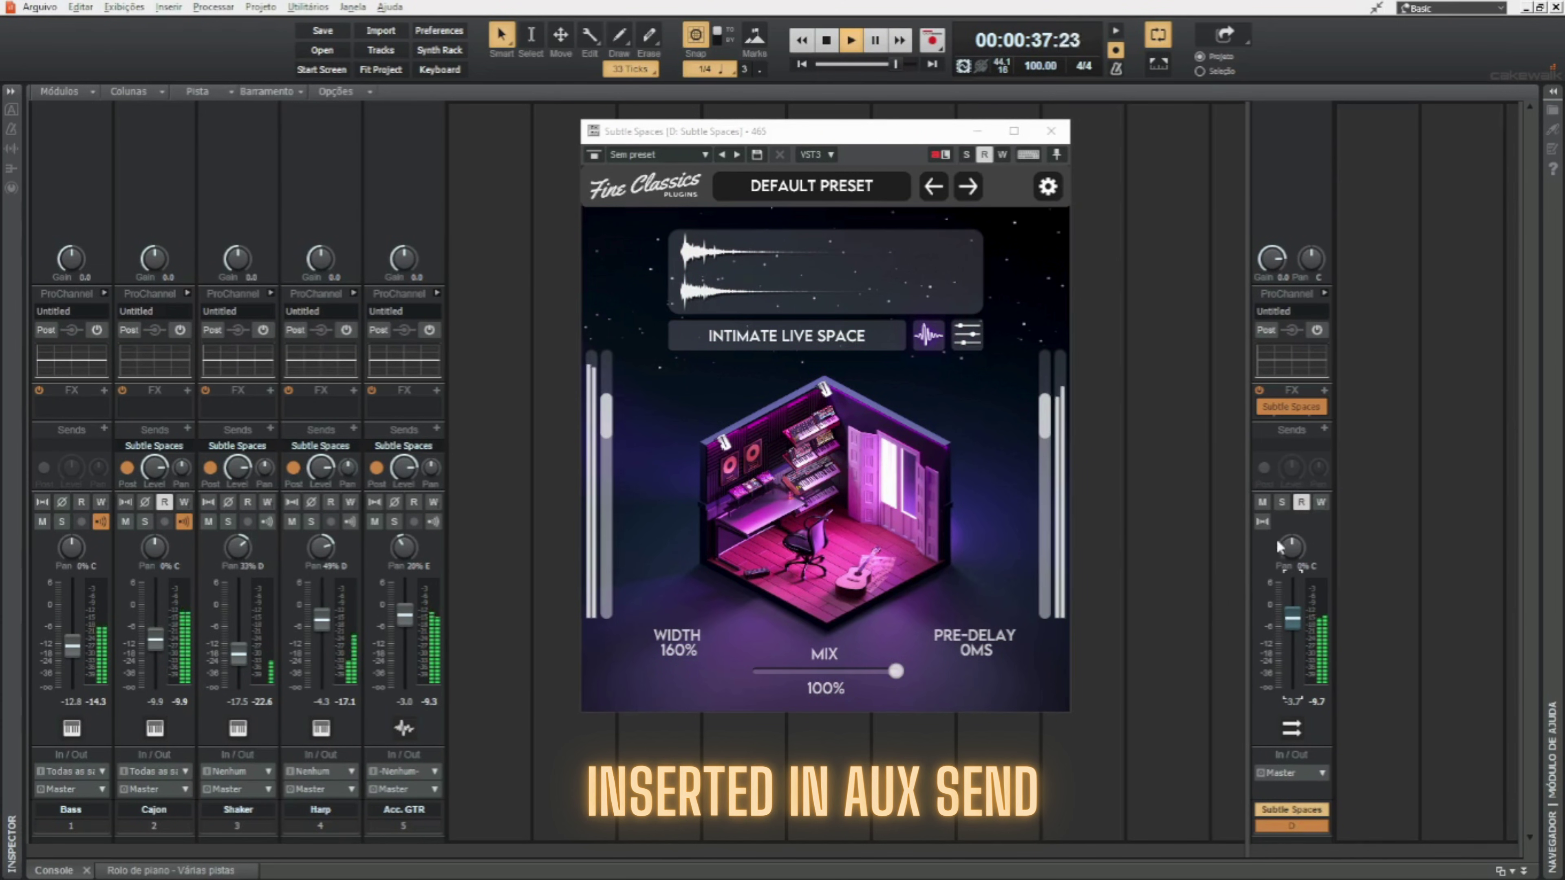
{"action": "left_click", "coordinate": [1281, 501]}
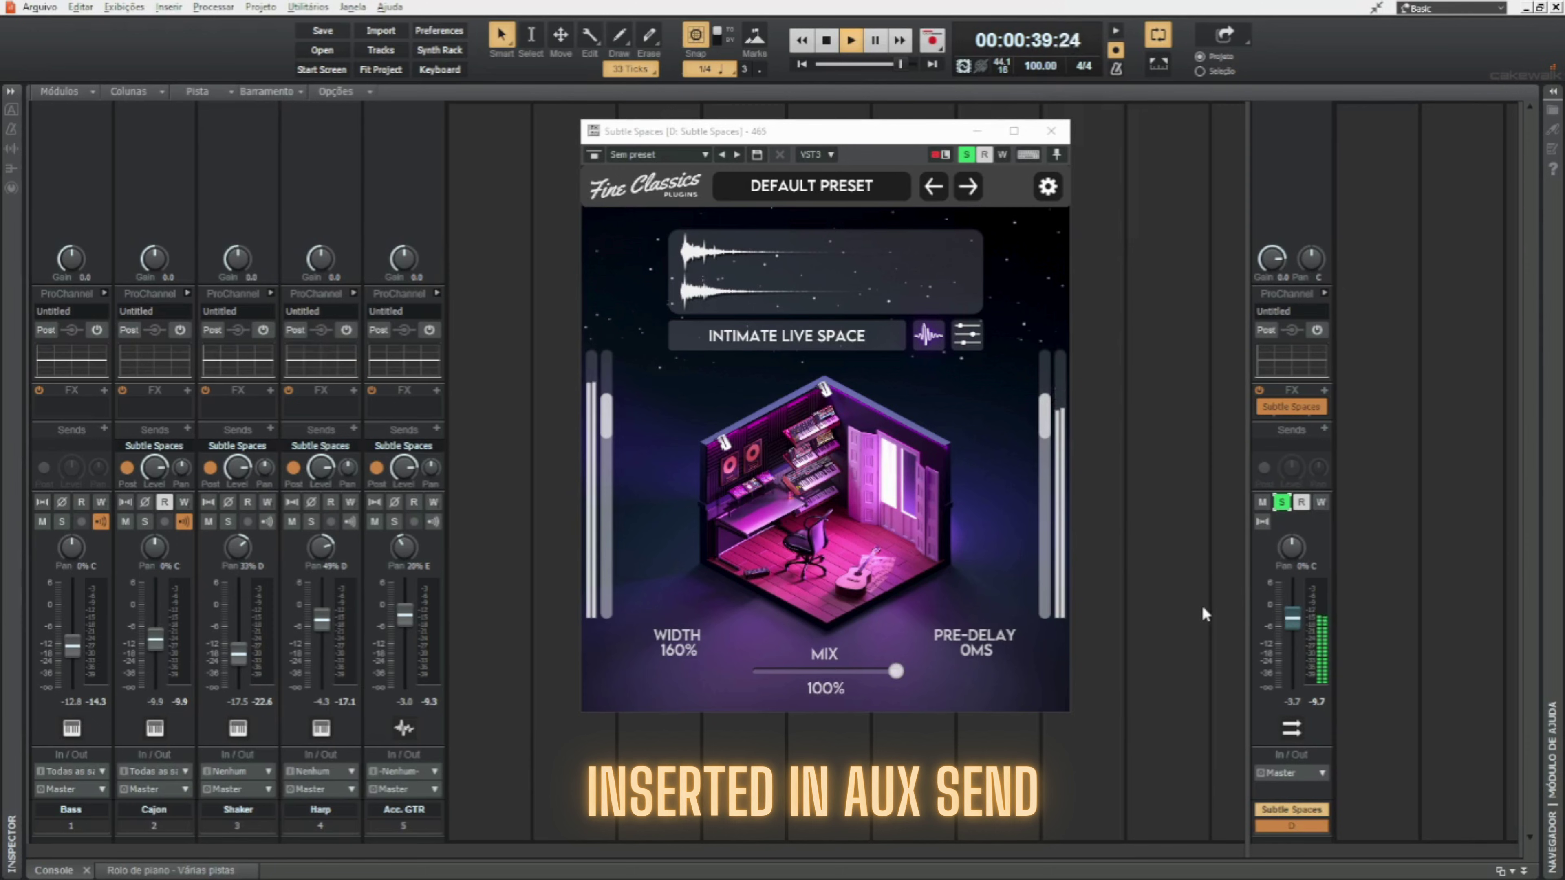
{"action": "left_click_drag", "start_coordinate": [681, 646], "coordinate": [661, 760]}
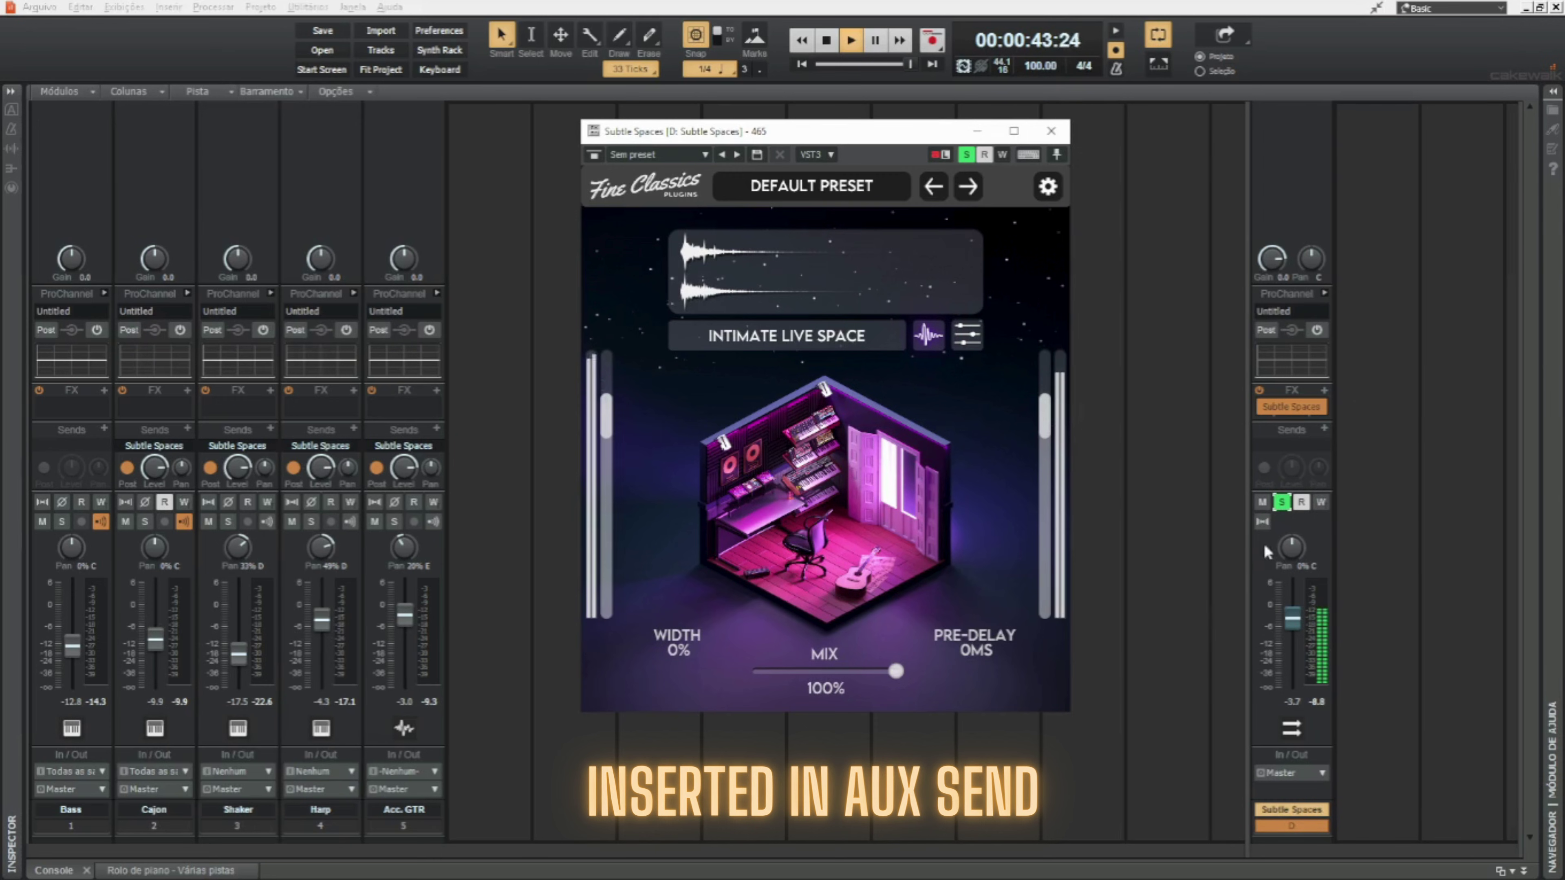
{"action": "left_click", "coordinate": [1282, 503]}
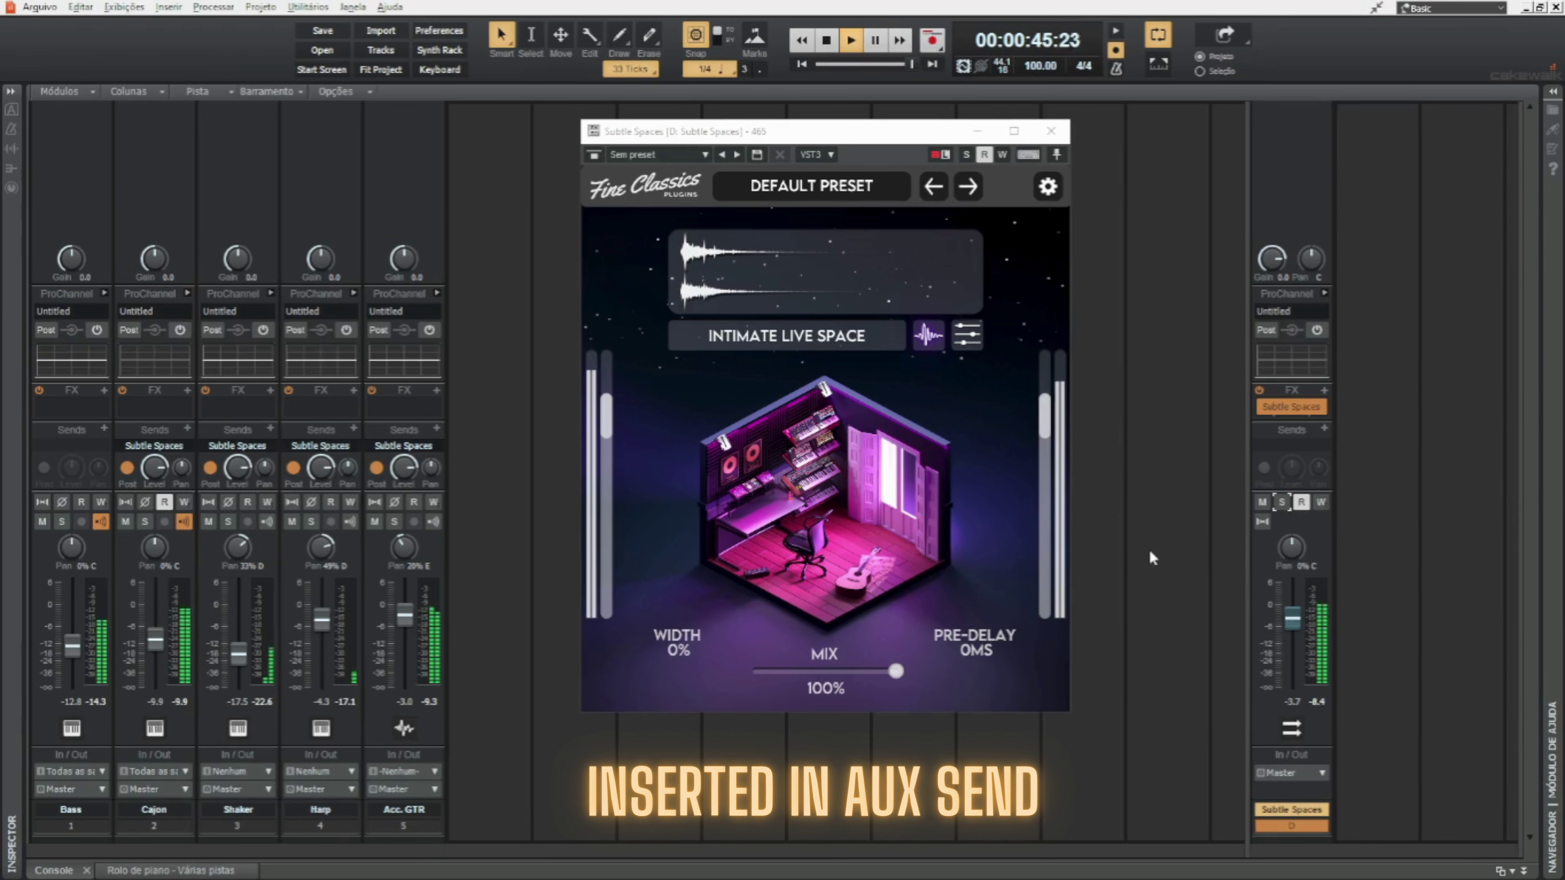
Compare the mix with the Subtle Spaces bus muted and unmuted, and lower its fader to about -6.0 dB
{"action": "left_click_drag", "start_coordinate": [1293, 618], "coordinate": [1293, 619]}
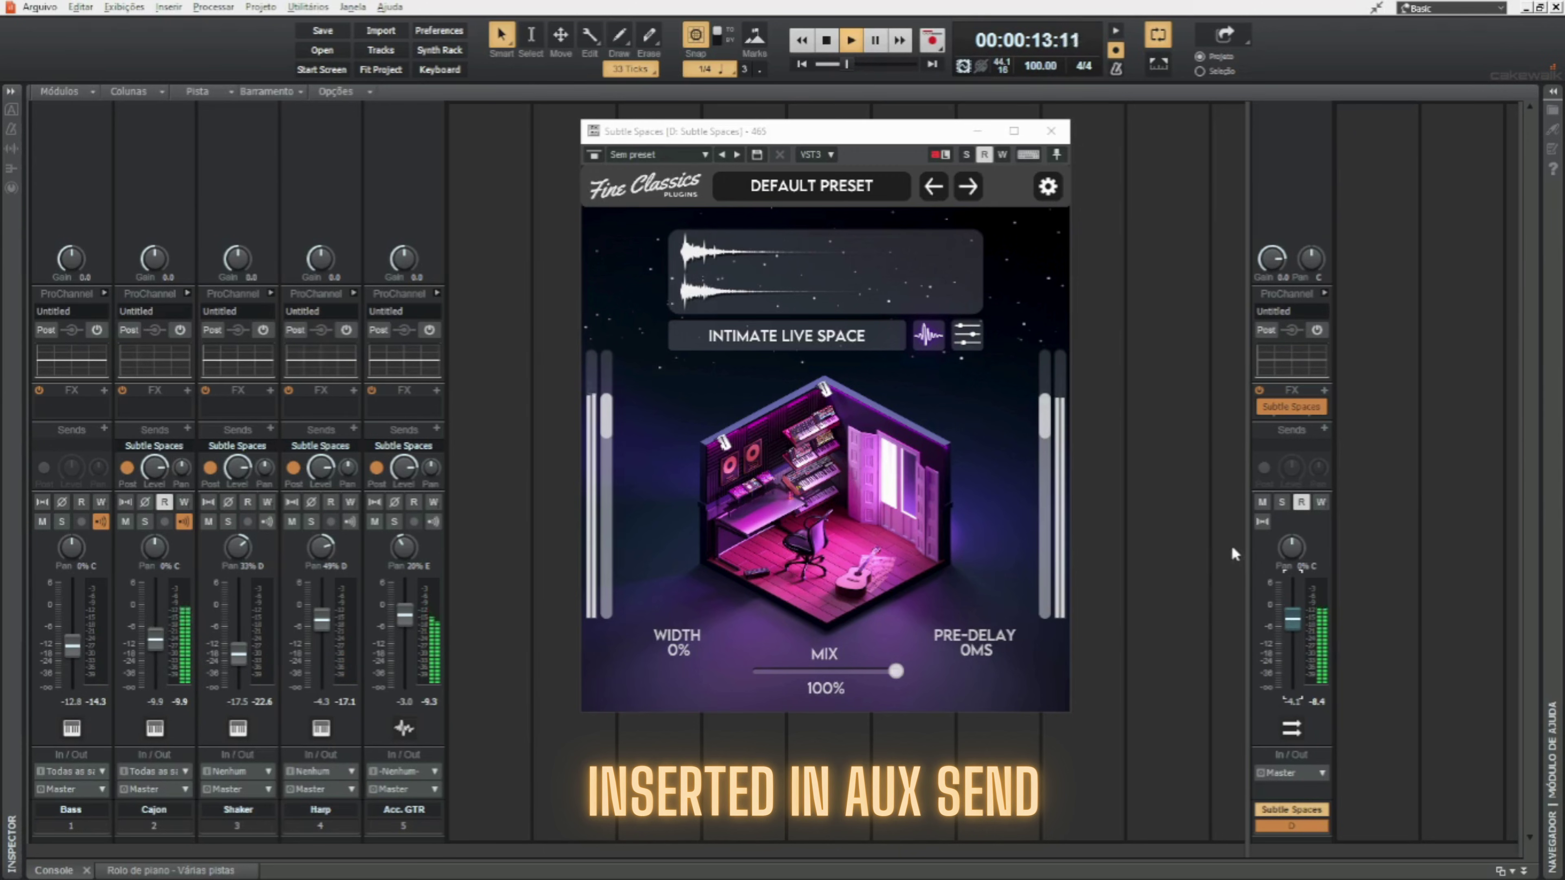
{"action": "left_click", "coordinate": [1261, 503]}
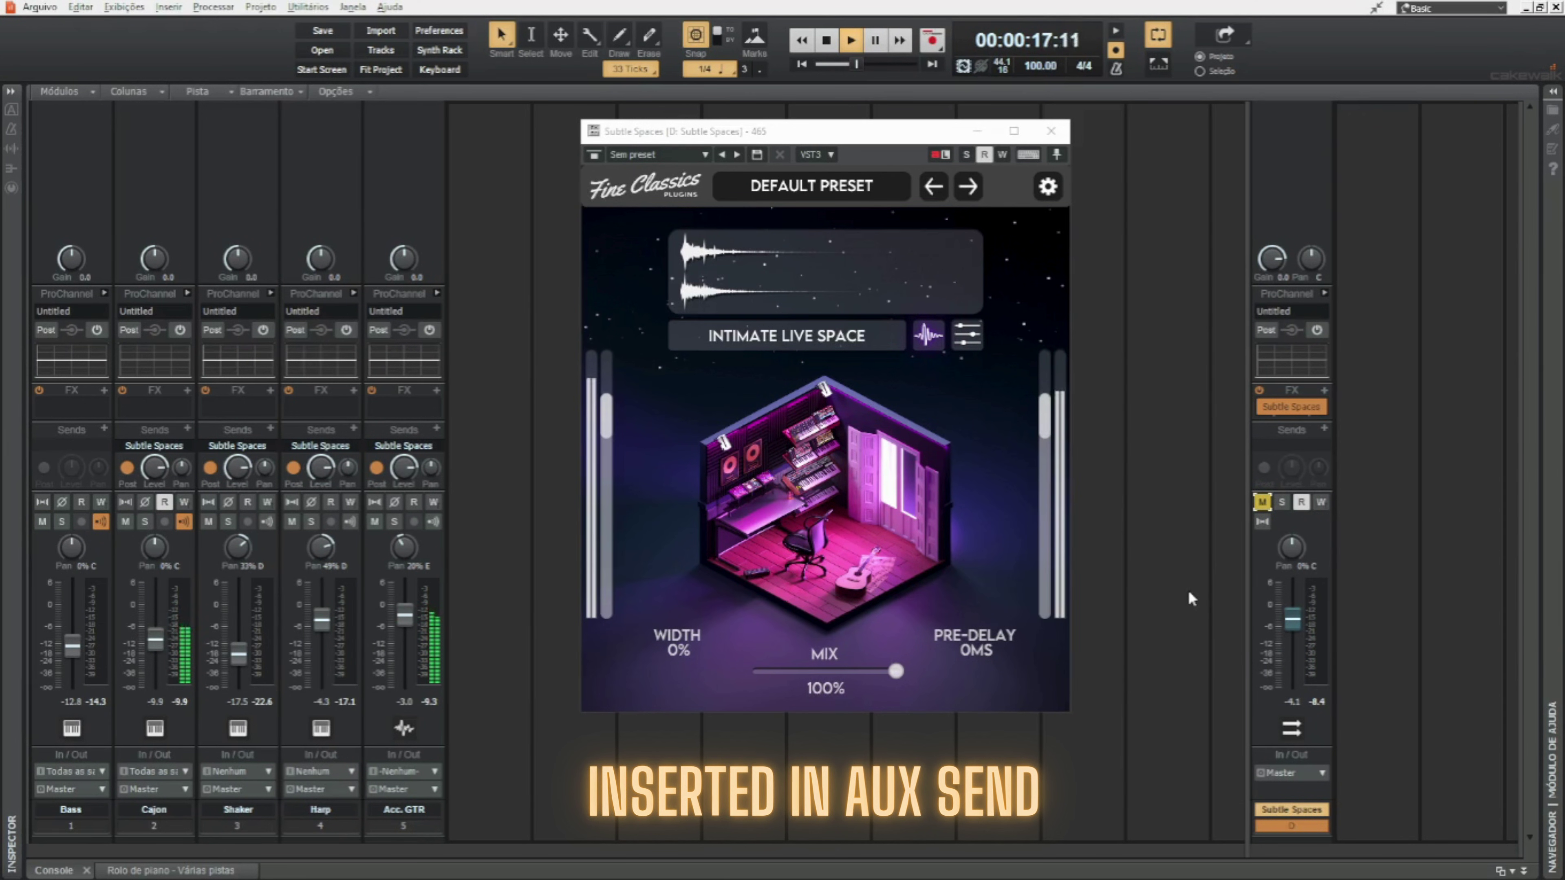
{"action": "left_click", "coordinate": [1261, 503]}
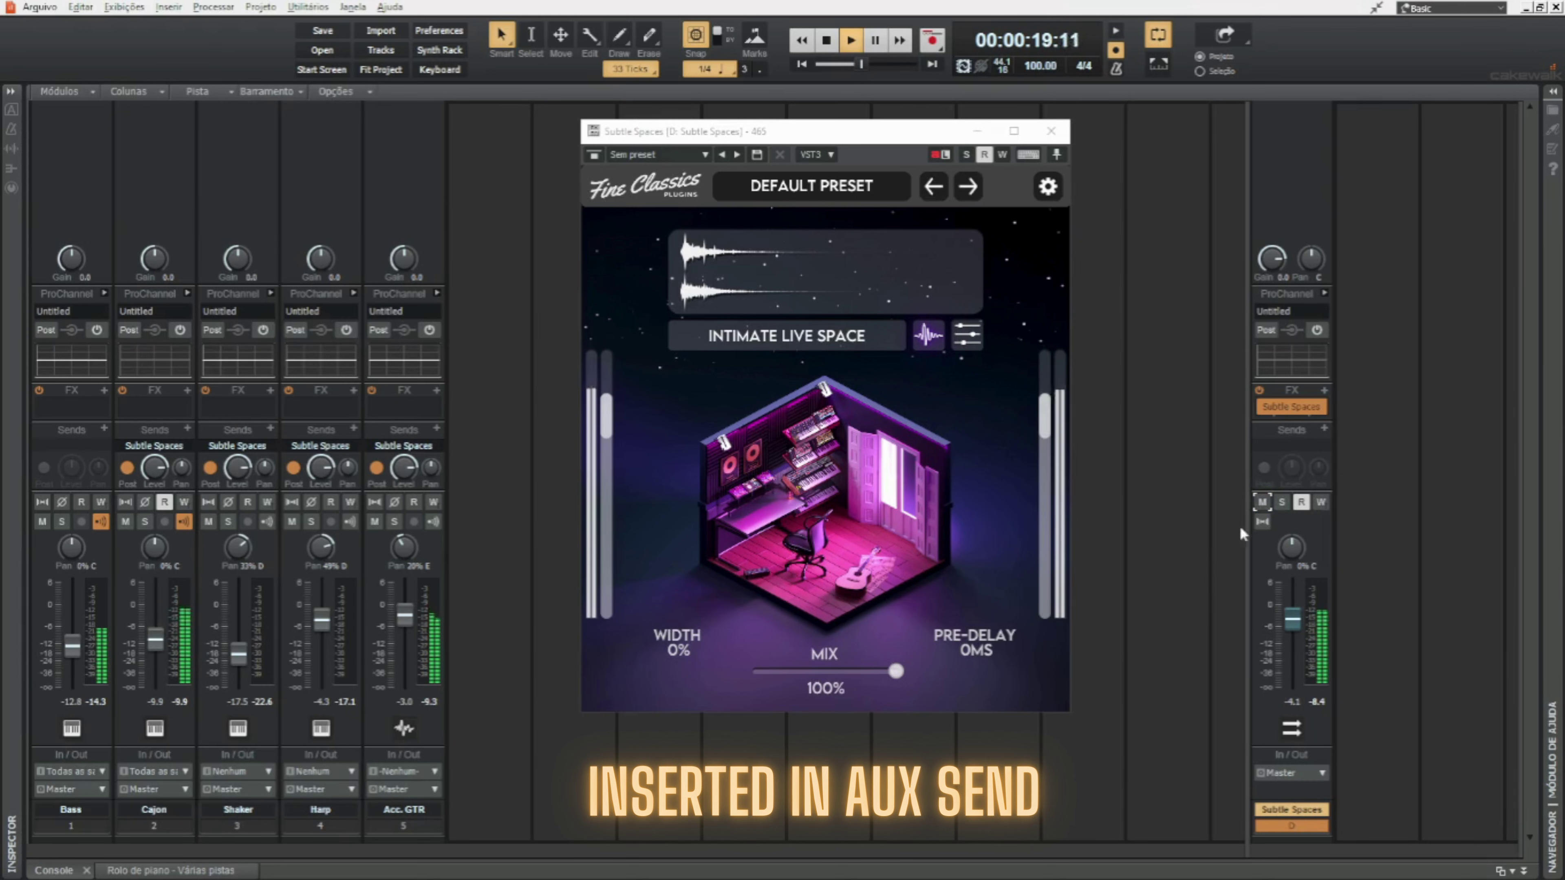
{"action": "left_click_drag", "start_coordinate": [1292, 620], "coordinate": [1292, 625]}
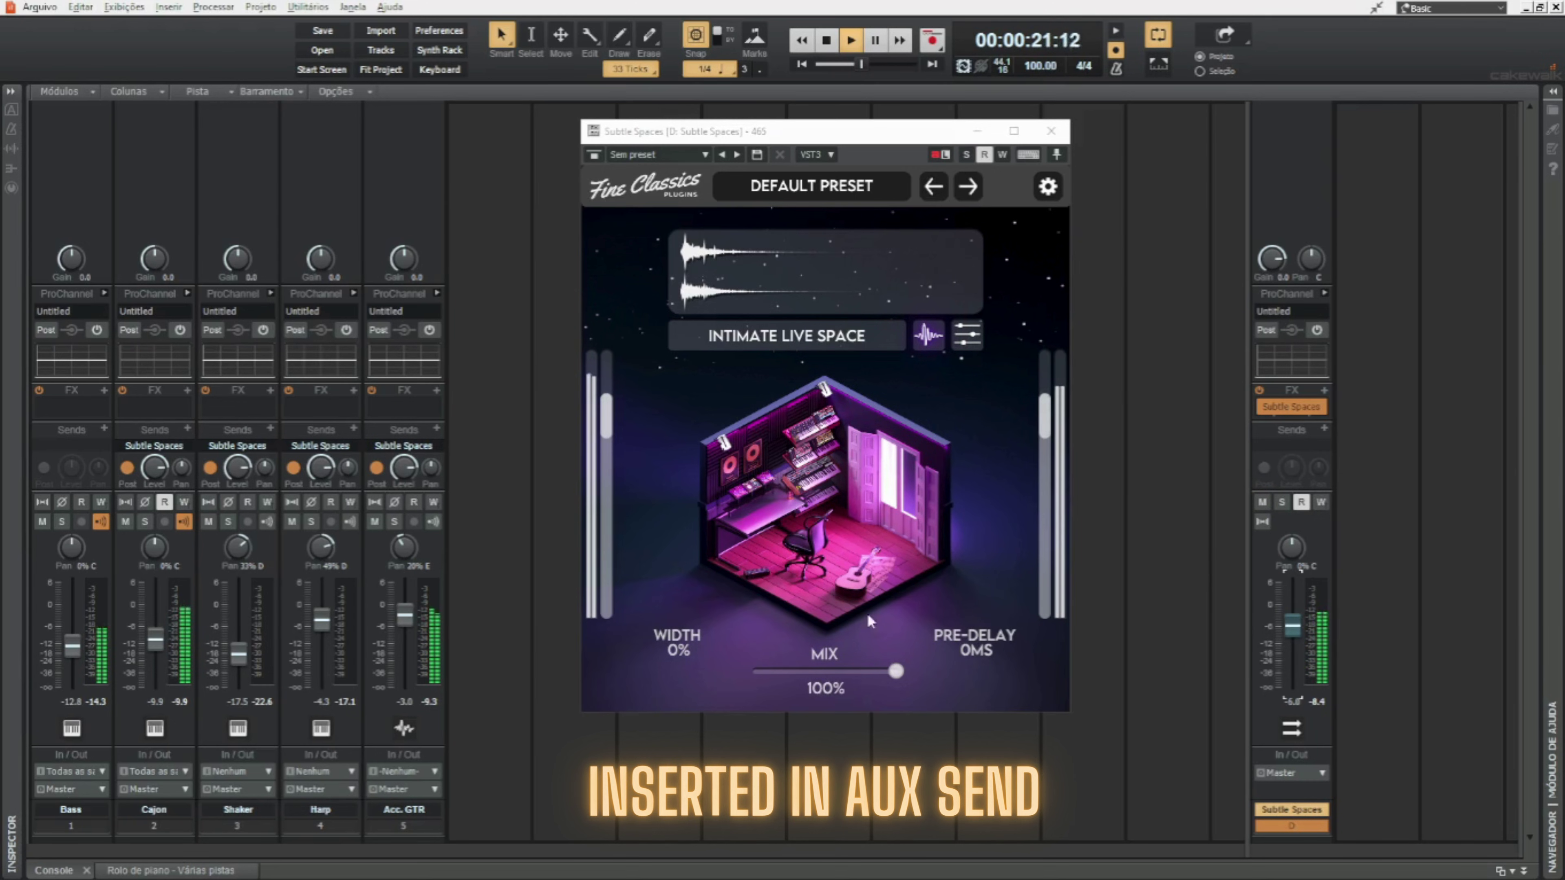
Set the reverb width to 200% and the bus fader to about -7.6 dB, auditioning the bus soloed, muted and unmuted
{"action": "left_click_drag", "start_coordinate": [686, 665], "coordinate": [721, 597]}
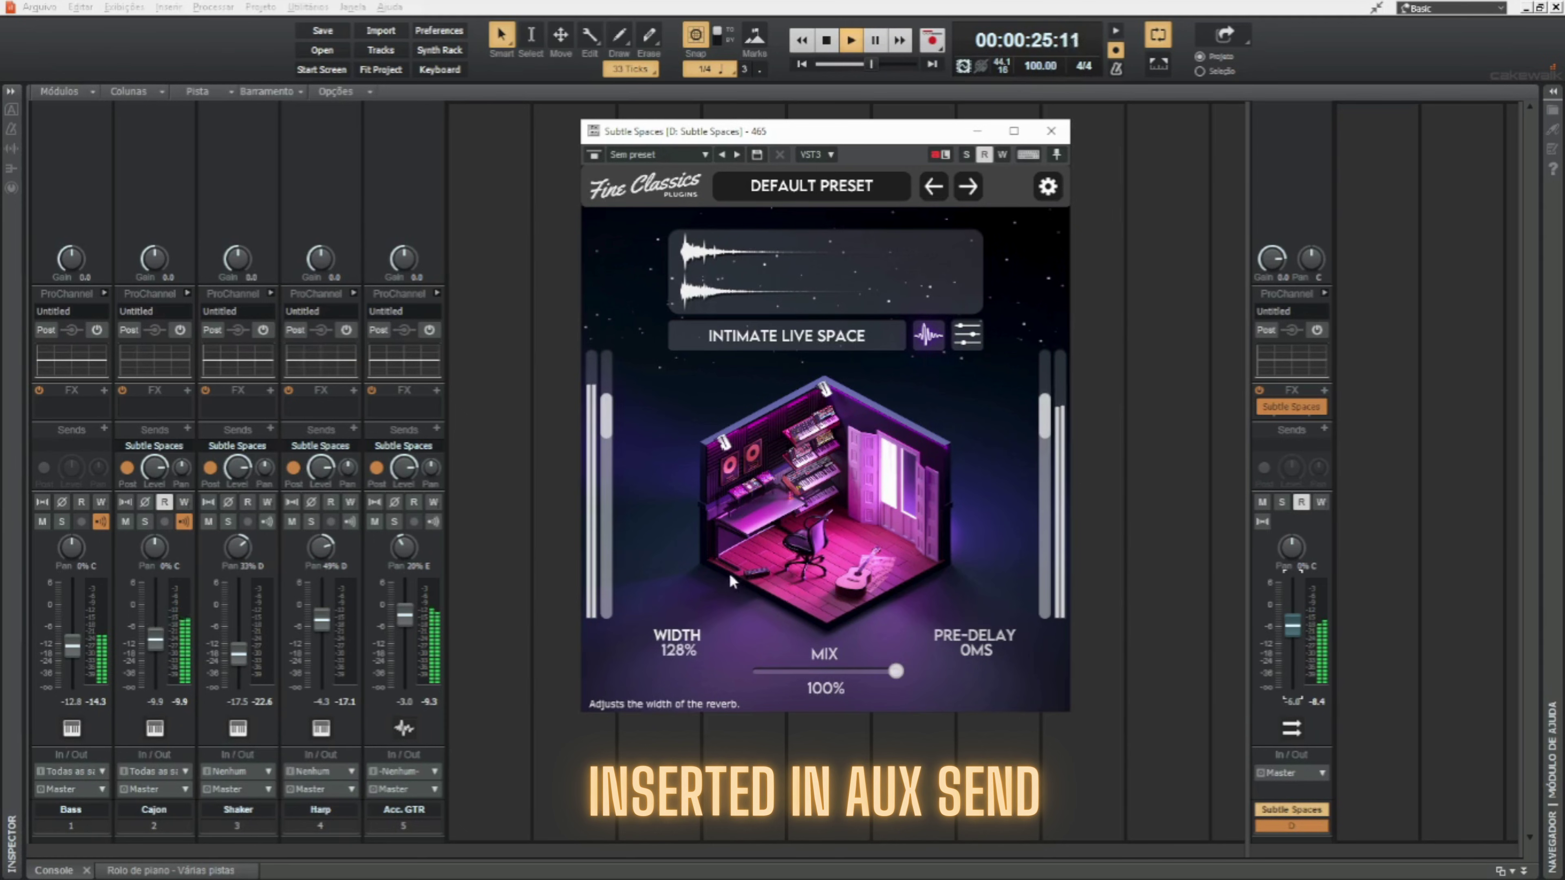
{"action": "left_click_drag", "start_coordinate": [728, 571], "coordinate": [757, 526]}
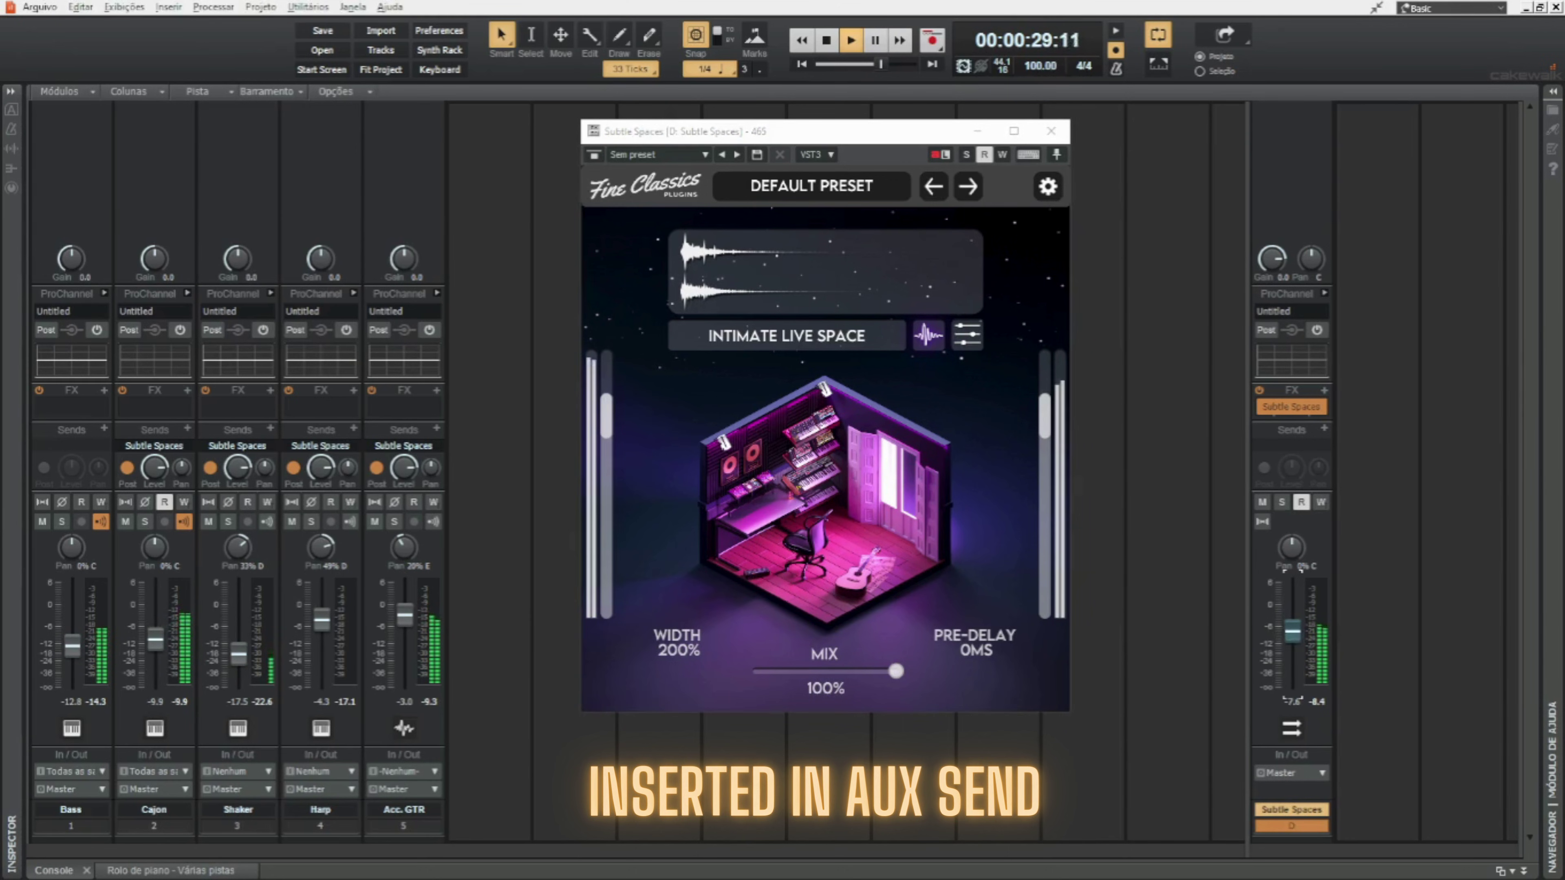
{"action": "left_click", "coordinate": [1282, 502]}
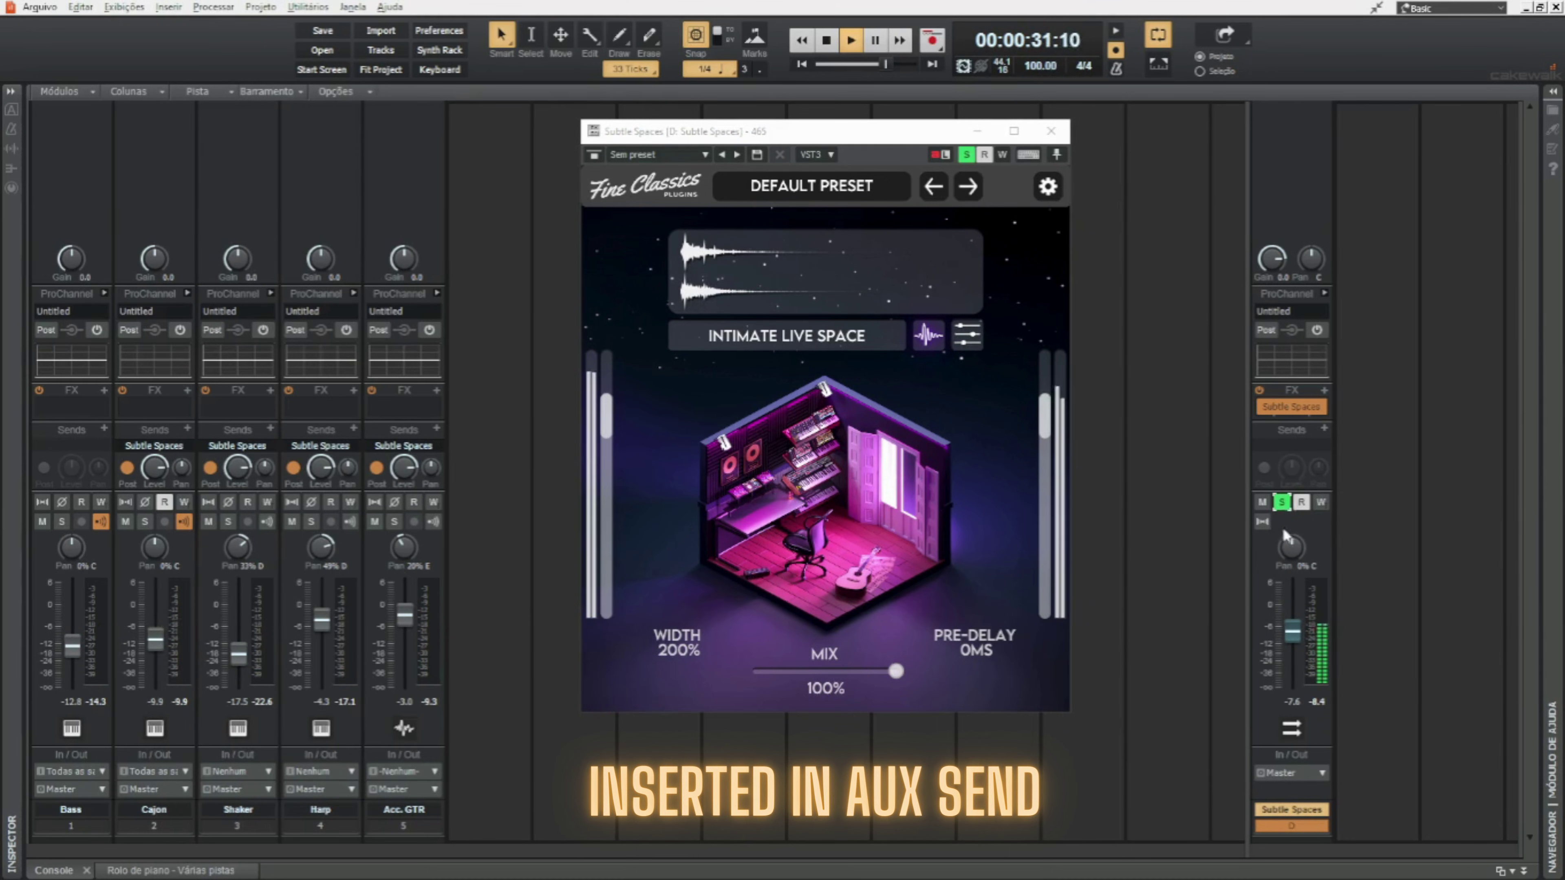
{"action": "left_click", "coordinate": [1282, 501]}
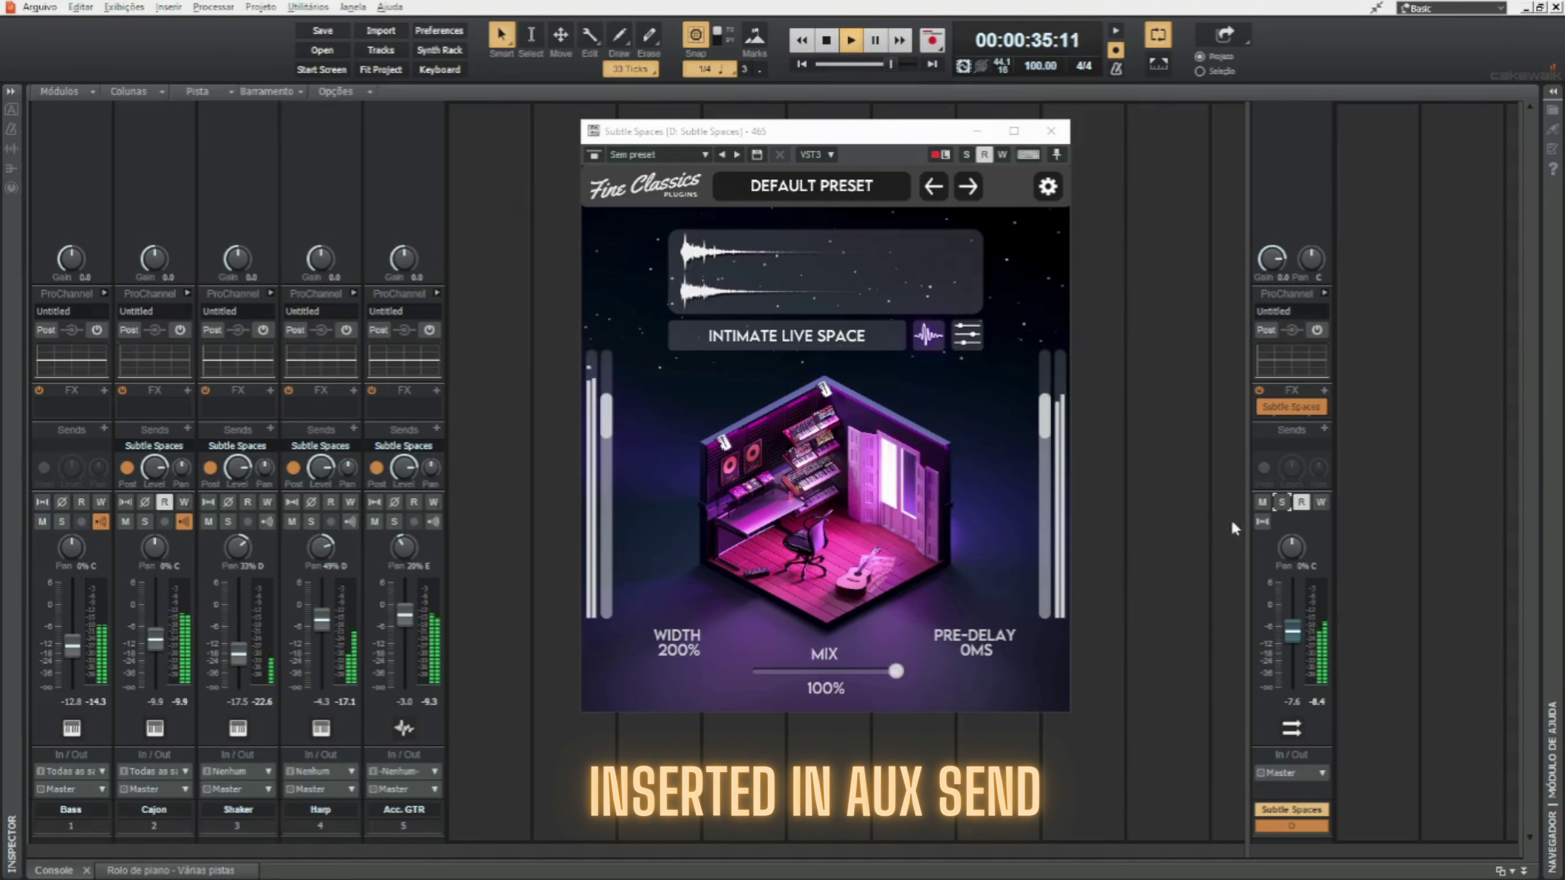
{"action": "left_click", "coordinate": [1262, 501]}
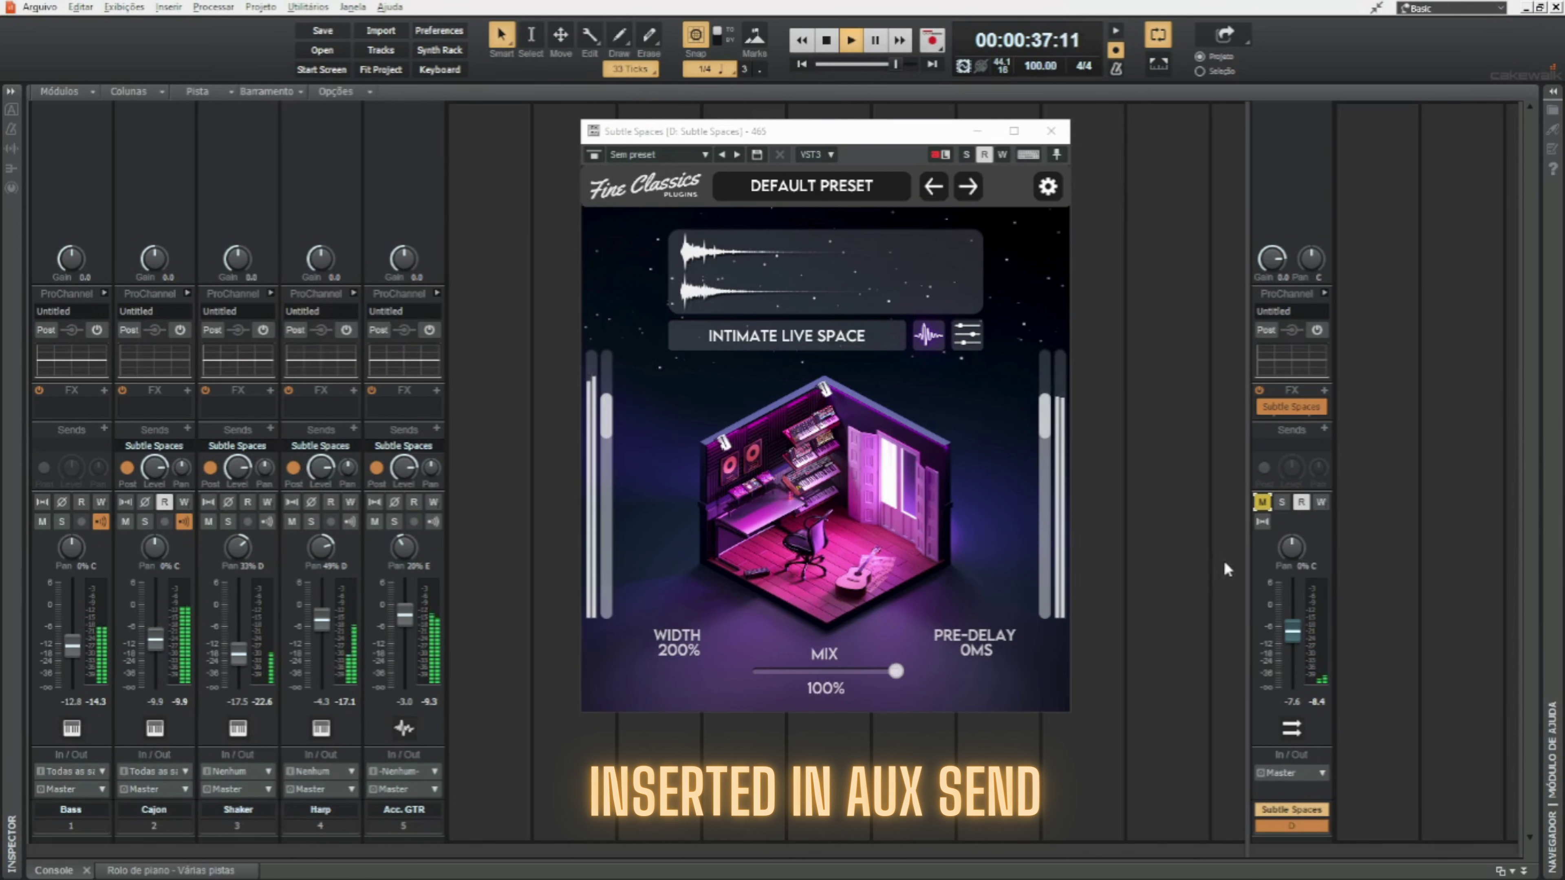
{"action": "left_click", "coordinate": [1262, 502]}
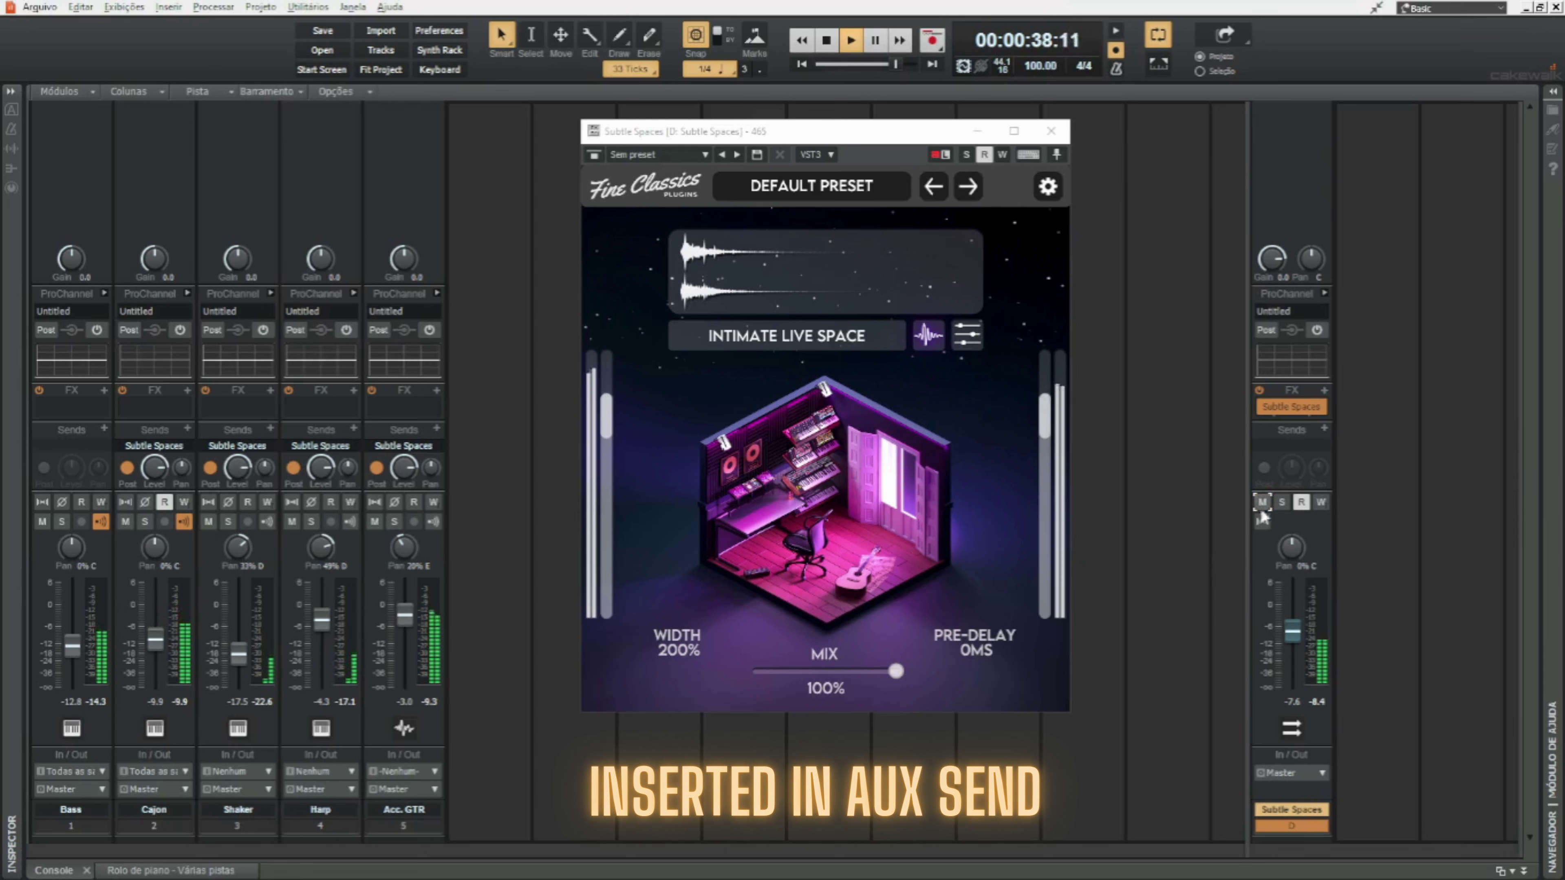
Switch the reverb space to Detailed and Wide and raise the bus fader to about -5.1 dB, auditioning the bus in solo
{"action": "left_click", "coordinate": [793, 339]}
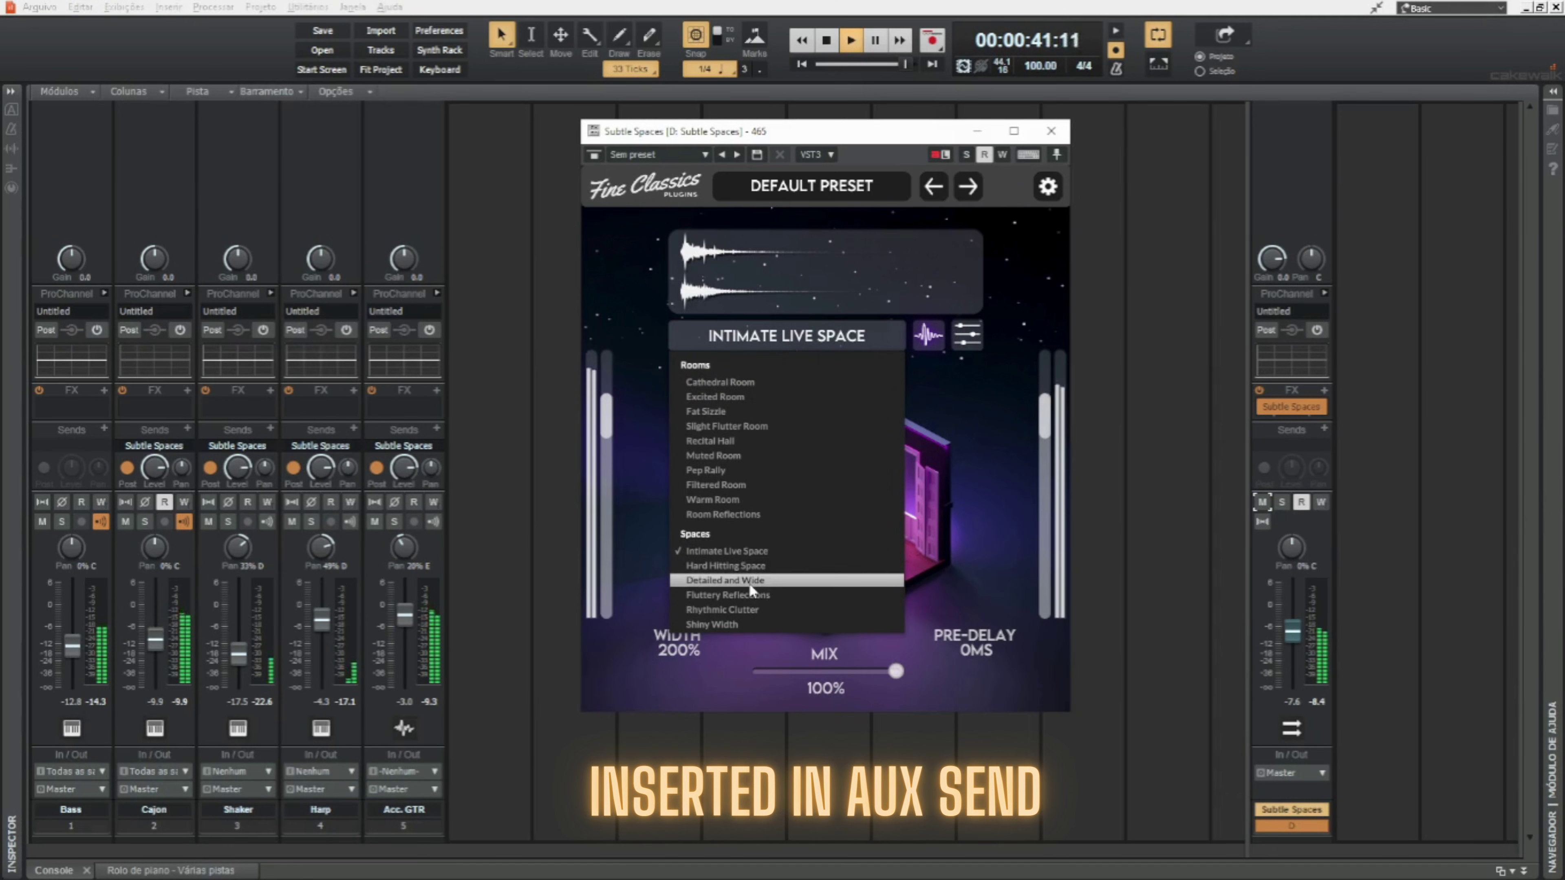
{"action": "left_click", "coordinate": [738, 581]}
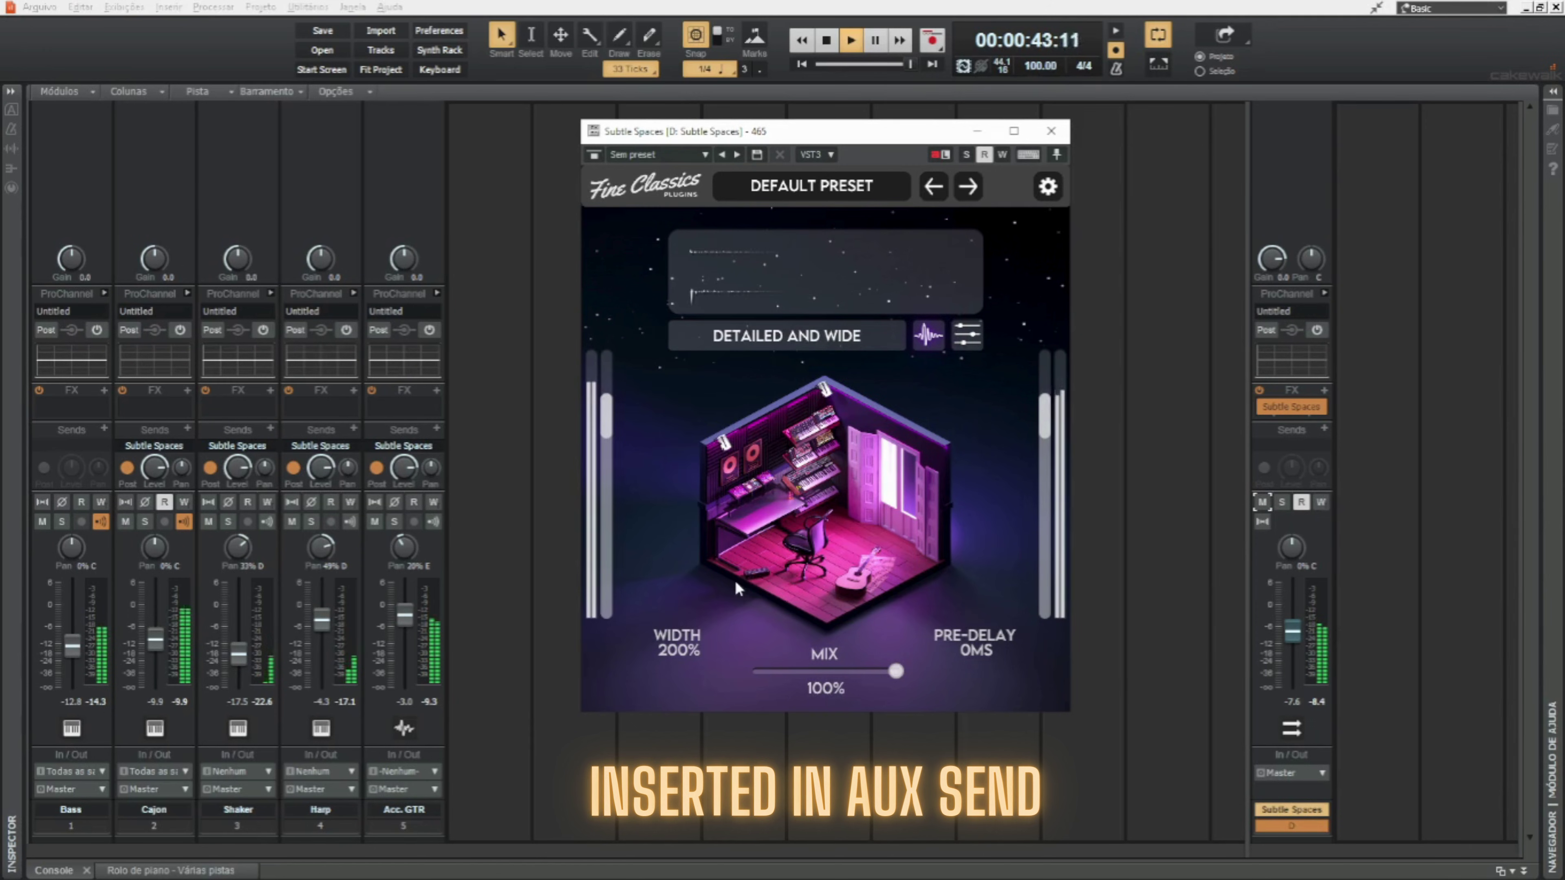
{"action": "left_click_drag", "start_coordinate": [1292, 632], "coordinate": [1292, 623]}
{"action": "left_click", "coordinate": [1282, 502]}
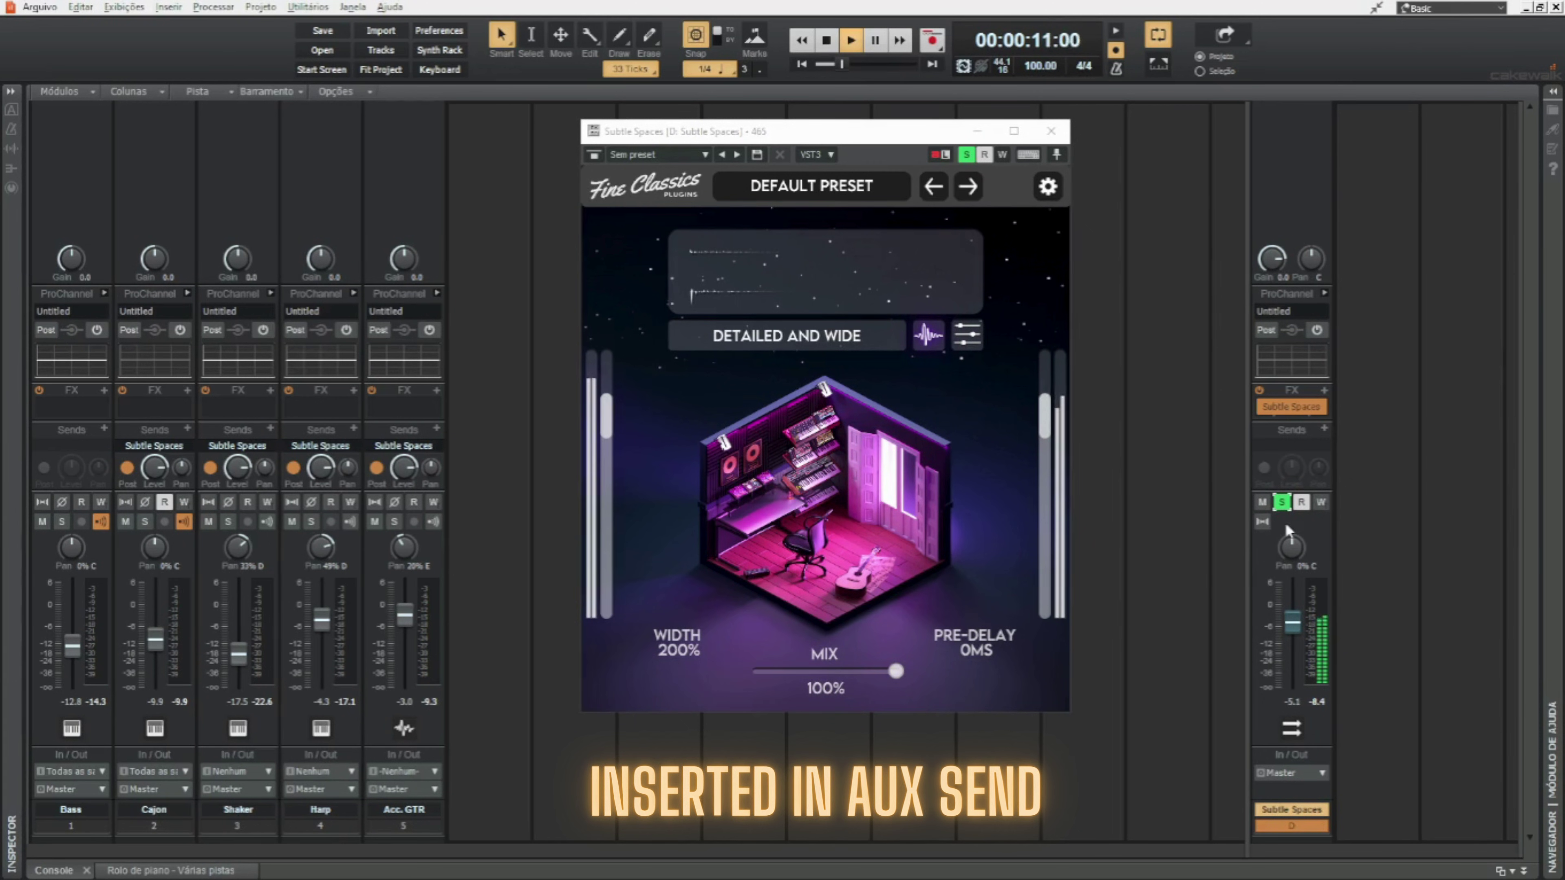
{"action": "left_click", "coordinate": [1281, 502]}
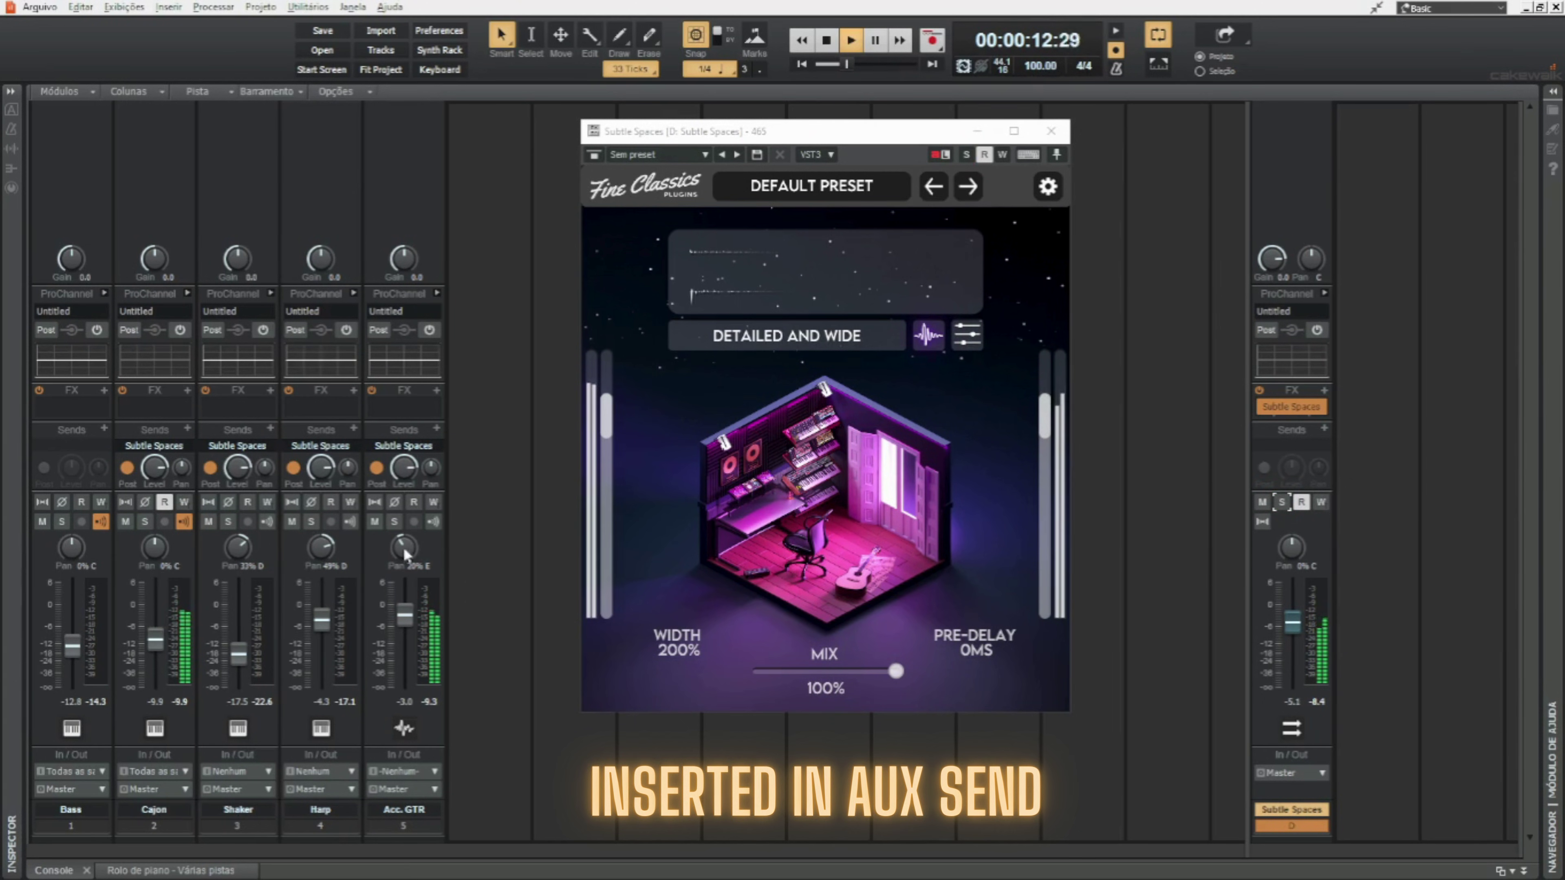
Solo the acoustic guitar to compare it with the Subtle Spaces bus muted and unmuted, and restore the full mix
{"action": "left_click", "coordinate": [395, 521]}
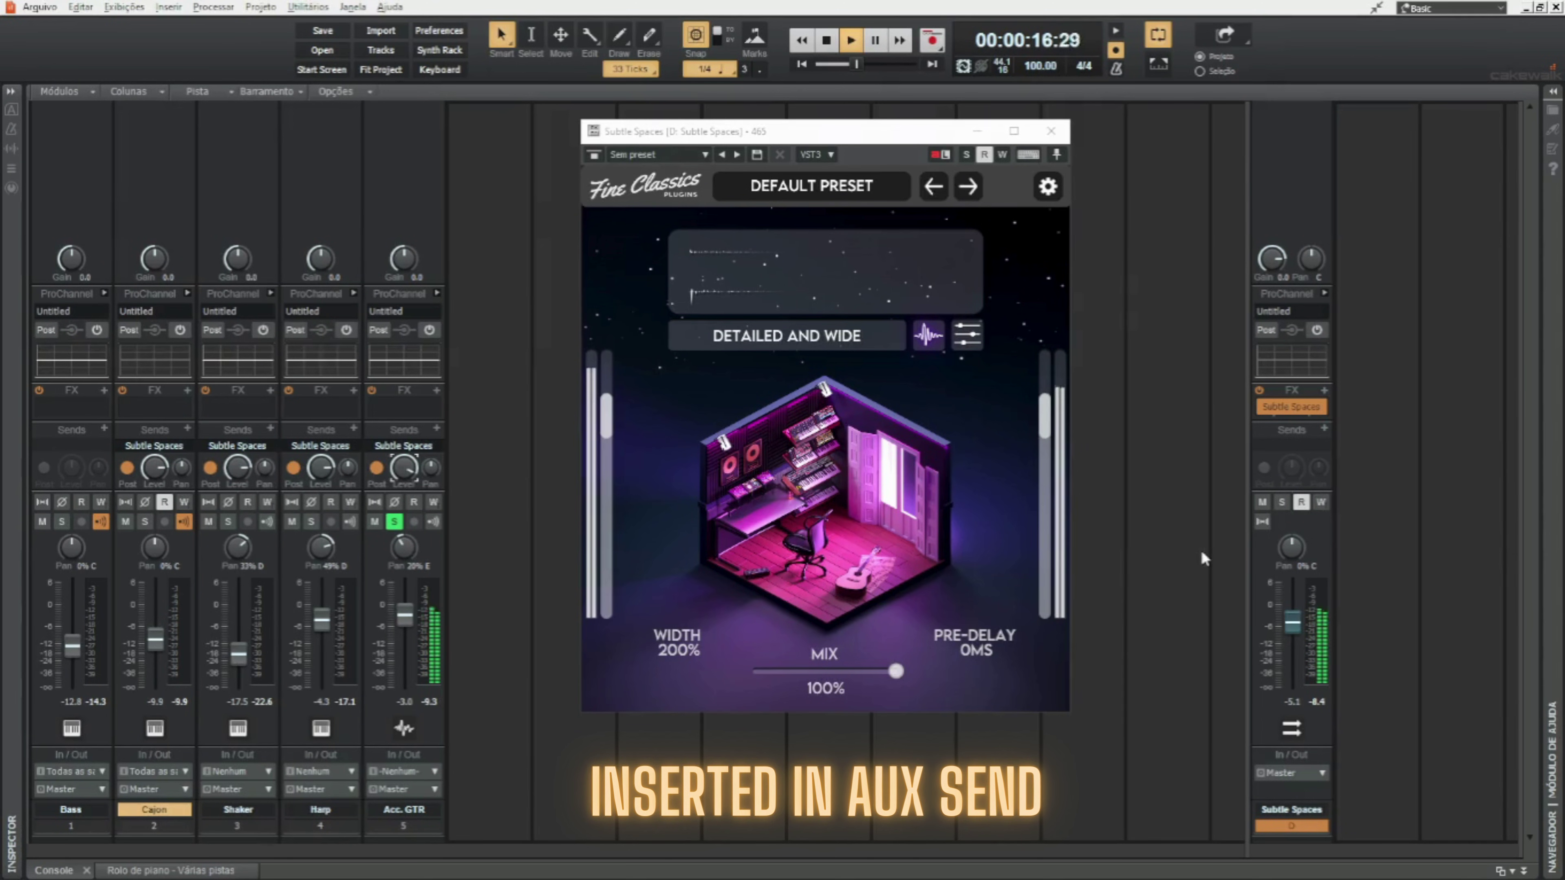
{"action": "left_click", "coordinate": [1262, 503]}
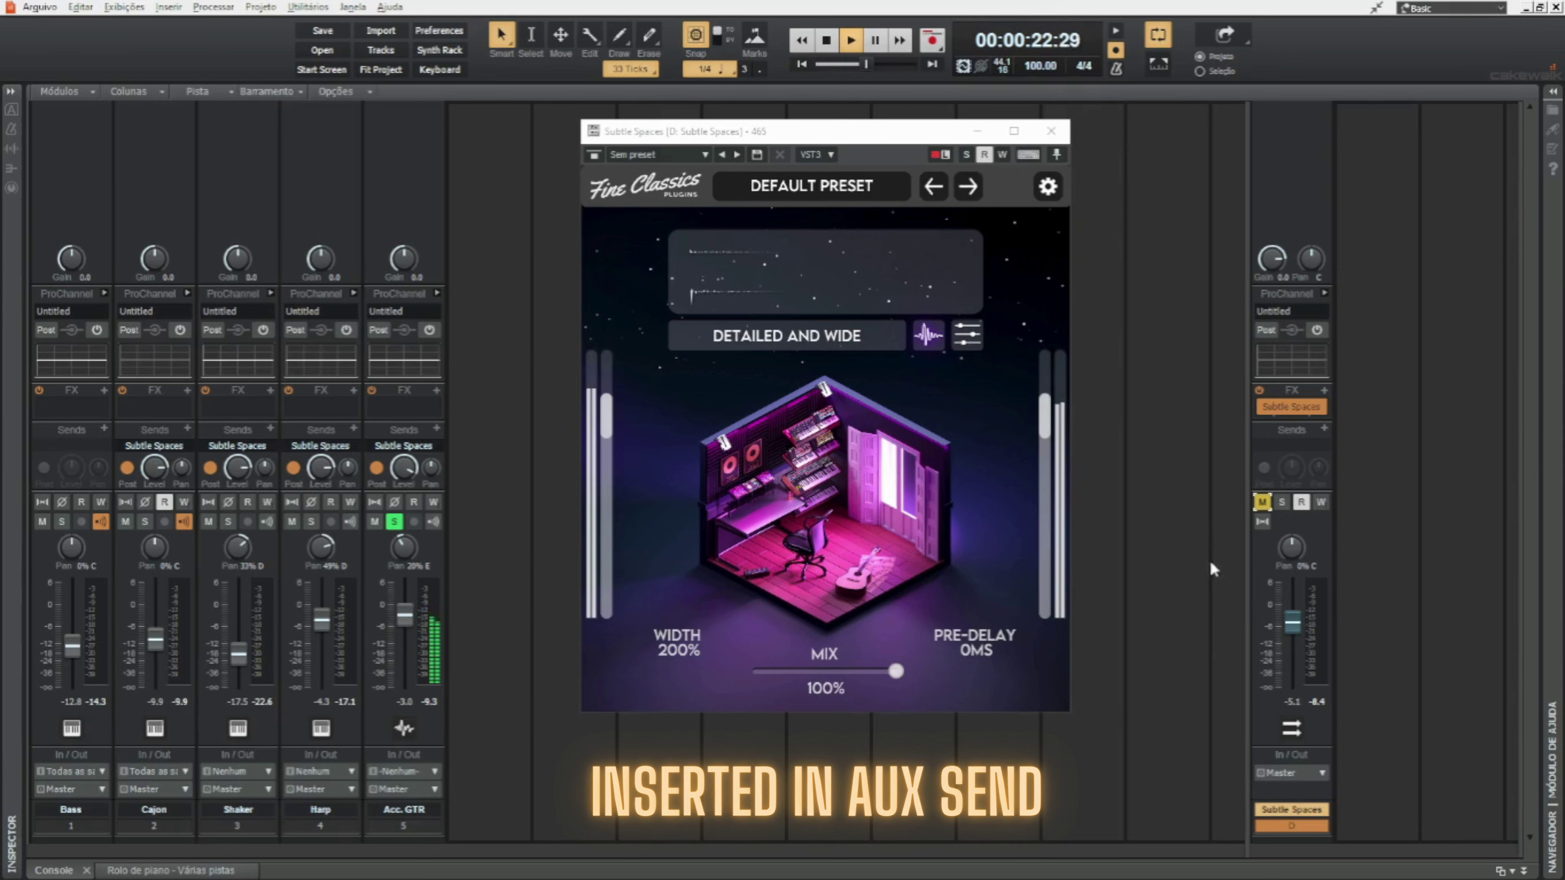
{"action": "left_click", "coordinate": [1260, 503]}
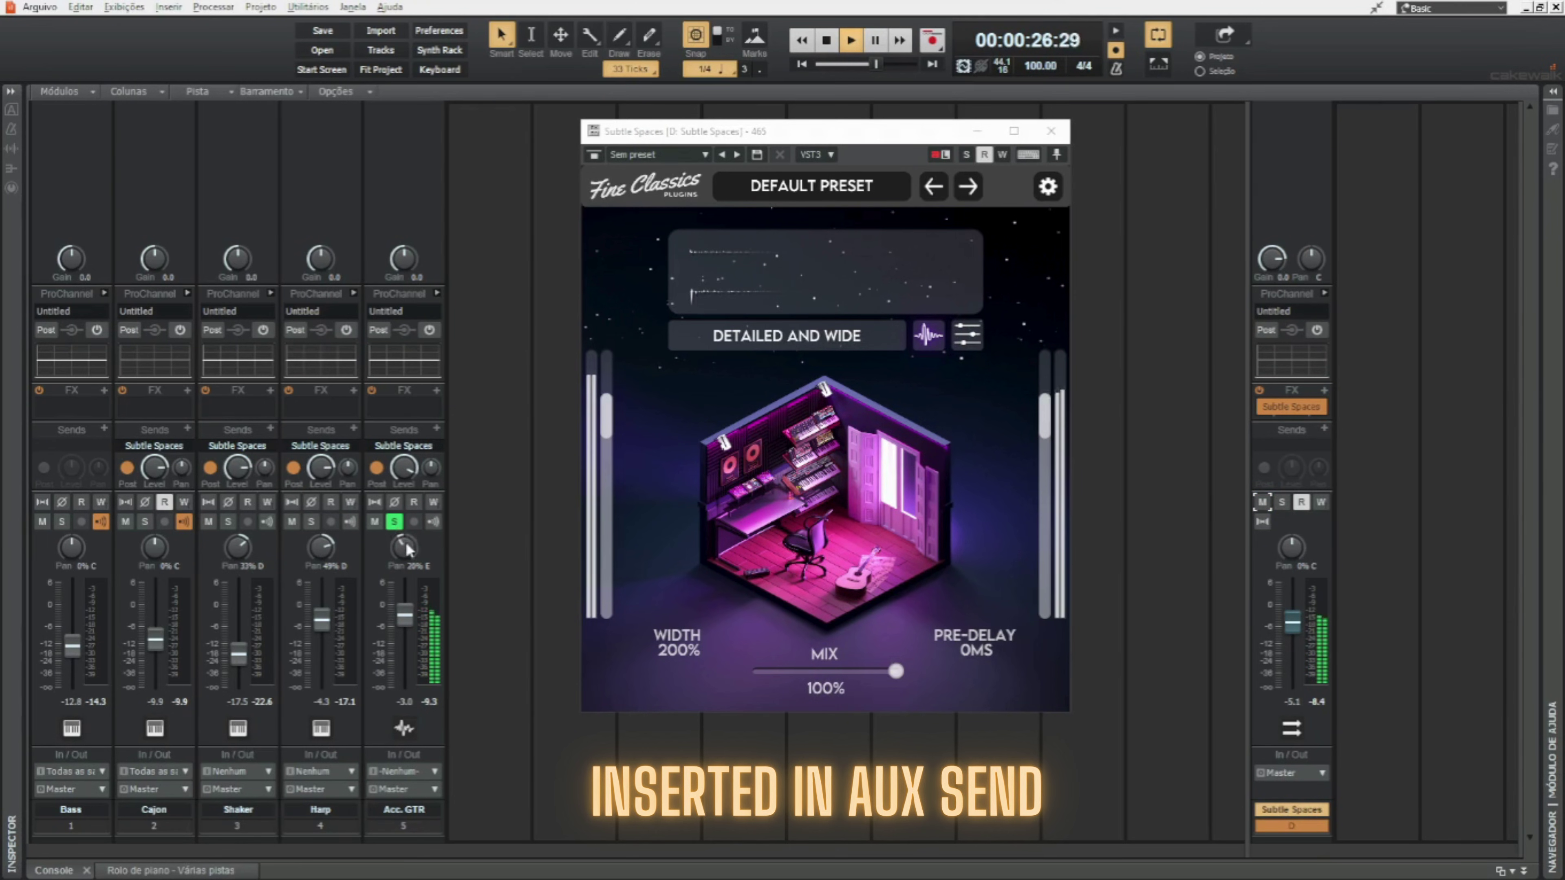
{"action": "left_click", "coordinate": [395, 521]}
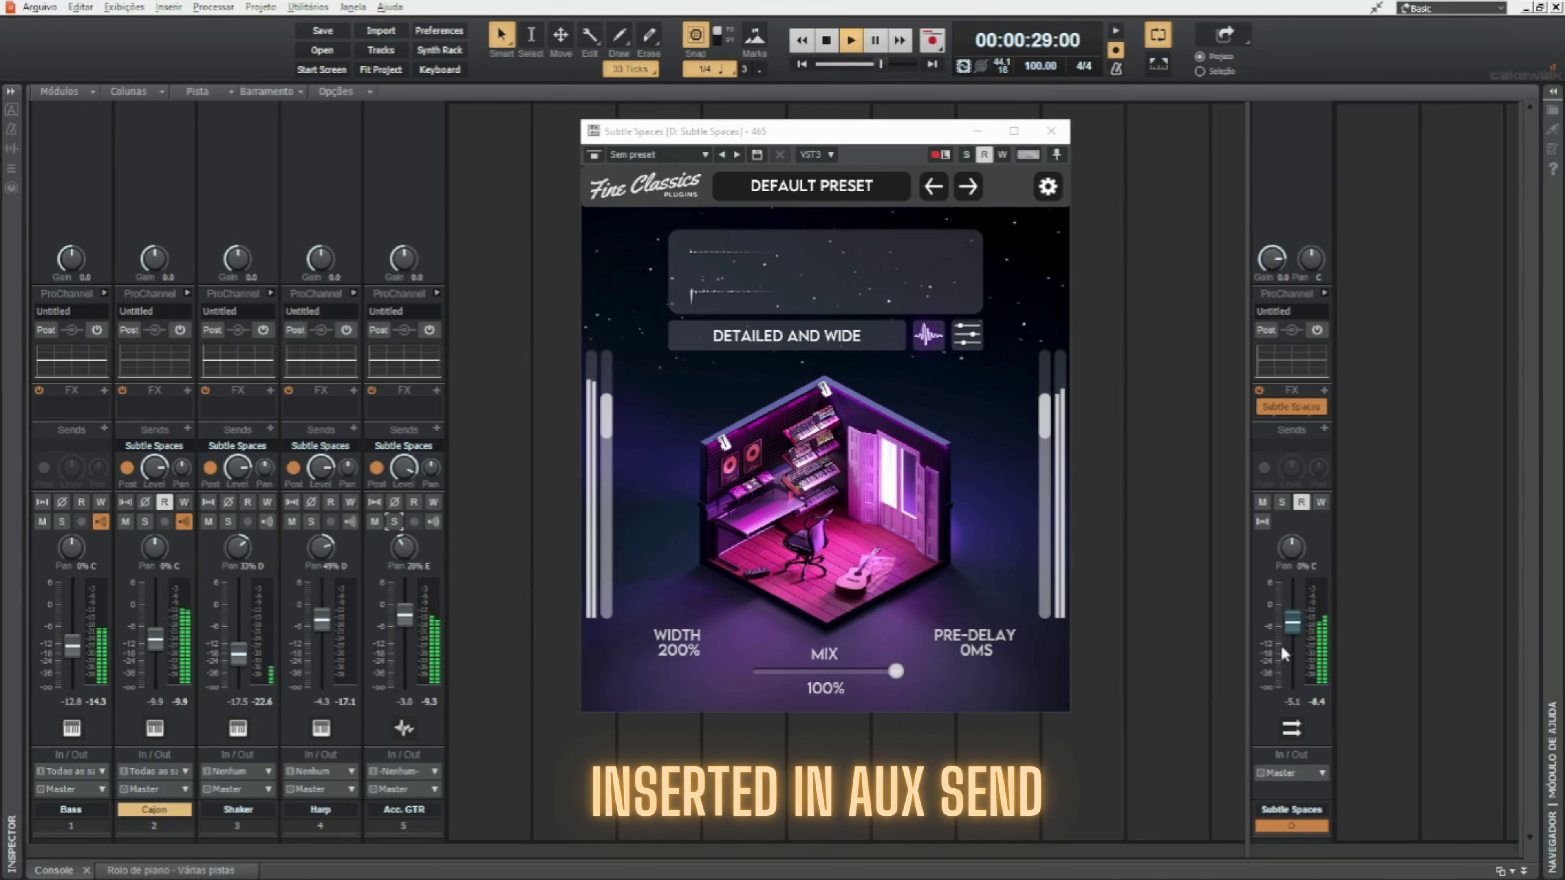
Switch the reverb space to Fluttery Reflections at about -7.8 dB bus level and set its width to 154%
{"action": "left_click_drag", "start_coordinate": [1292, 623], "coordinate": [1292, 636]}
{"action": "left_click", "coordinate": [795, 340]}
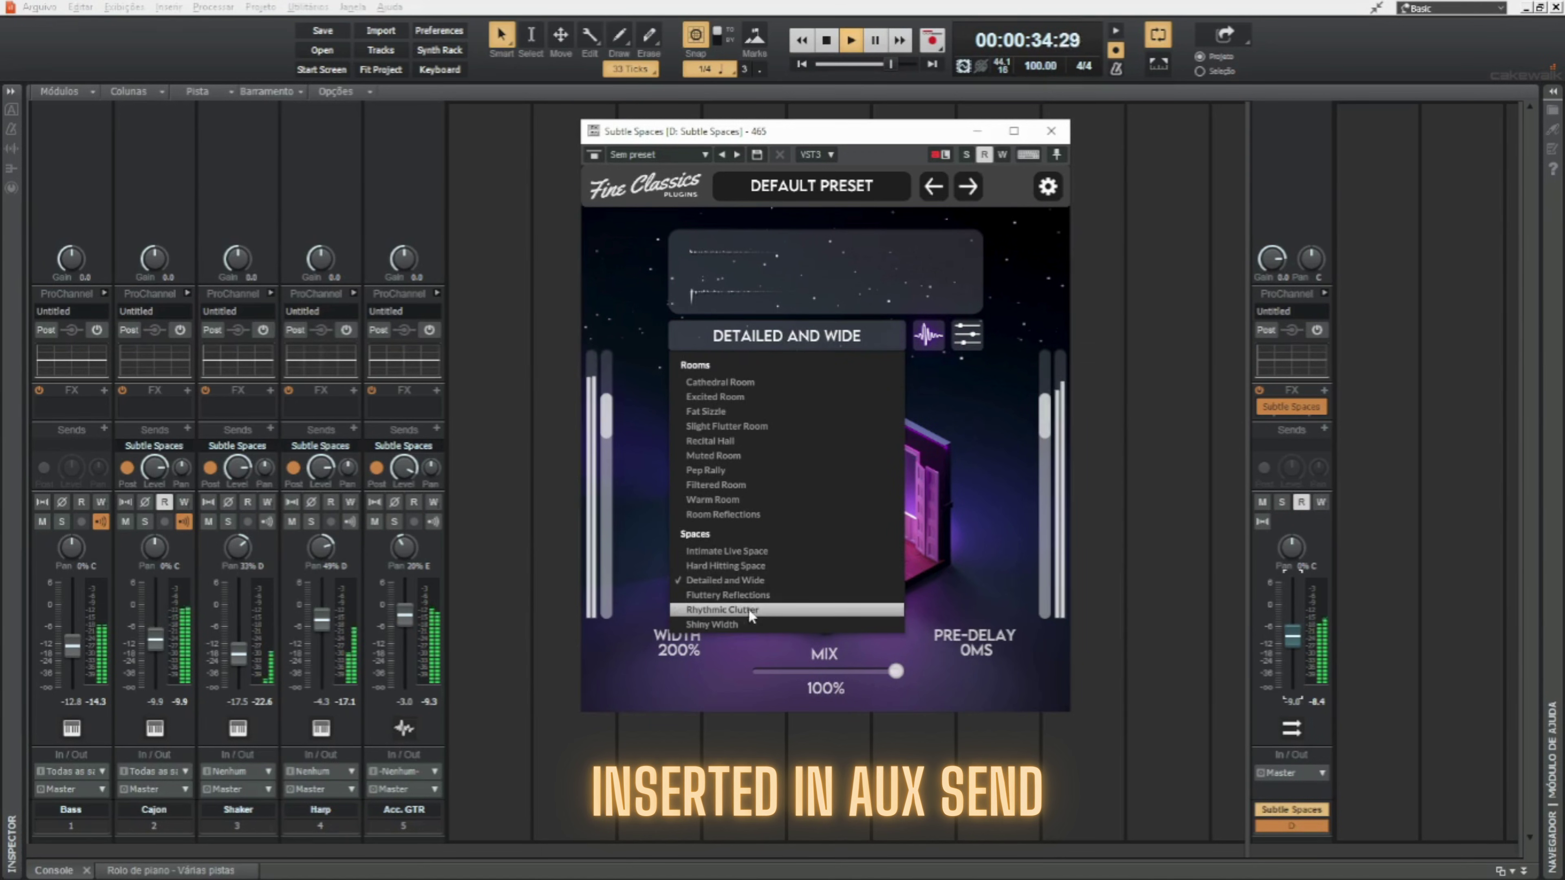
{"action": "left_click", "coordinate": [730, 597]}
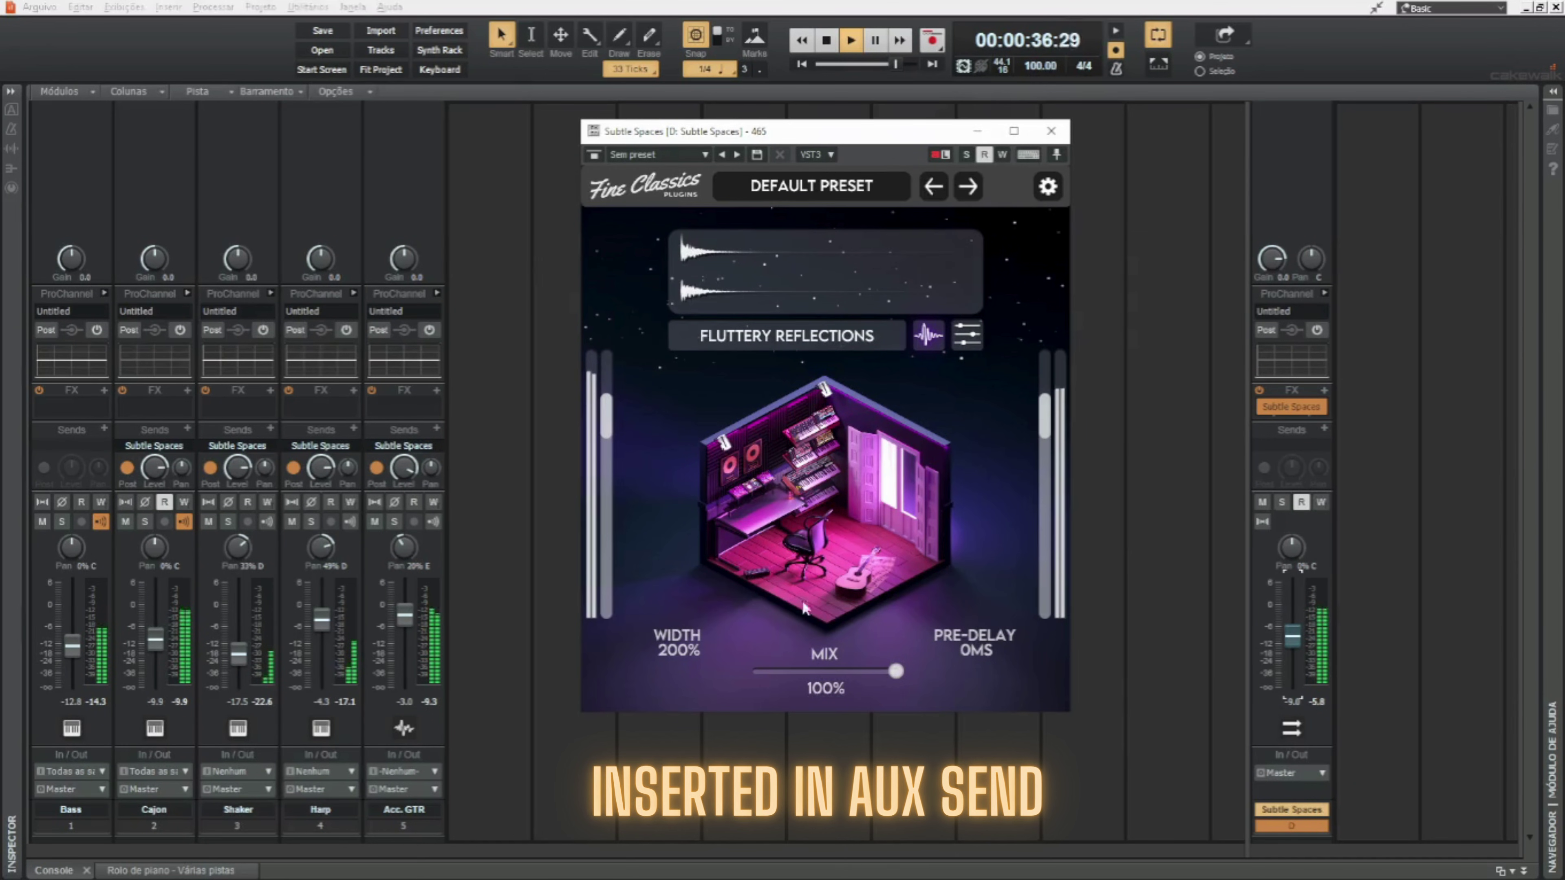
{"action": "left_click_drag", "start_coordinate": [1292, 637], "coordinate": [1292, 630]}
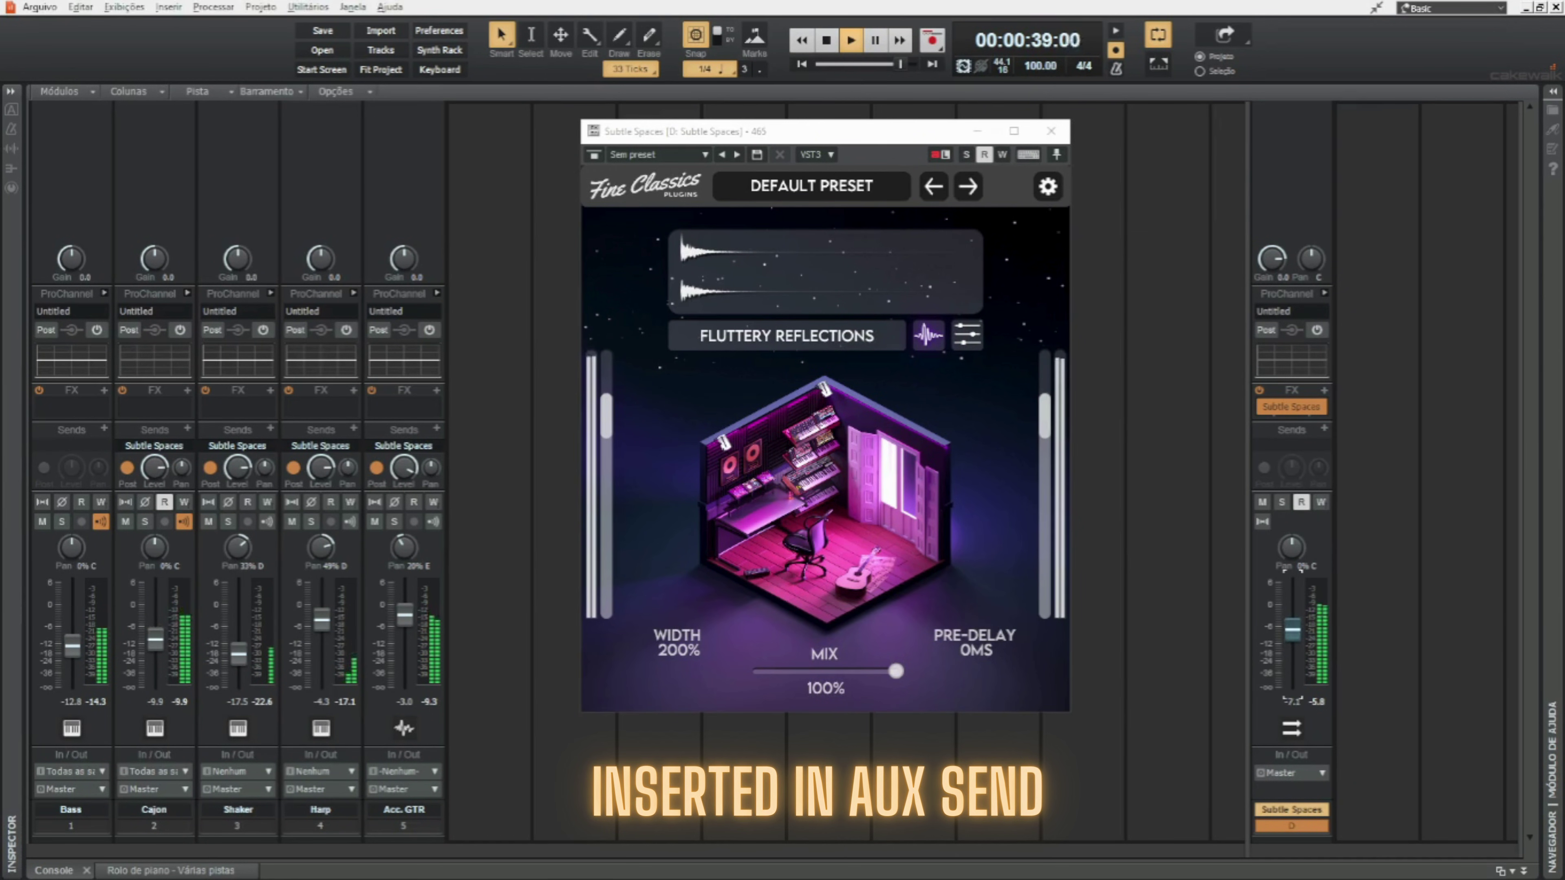
{"action": "left_click_drag", "start_coordinate": [682, 650], "coordinate": [680, 682]}
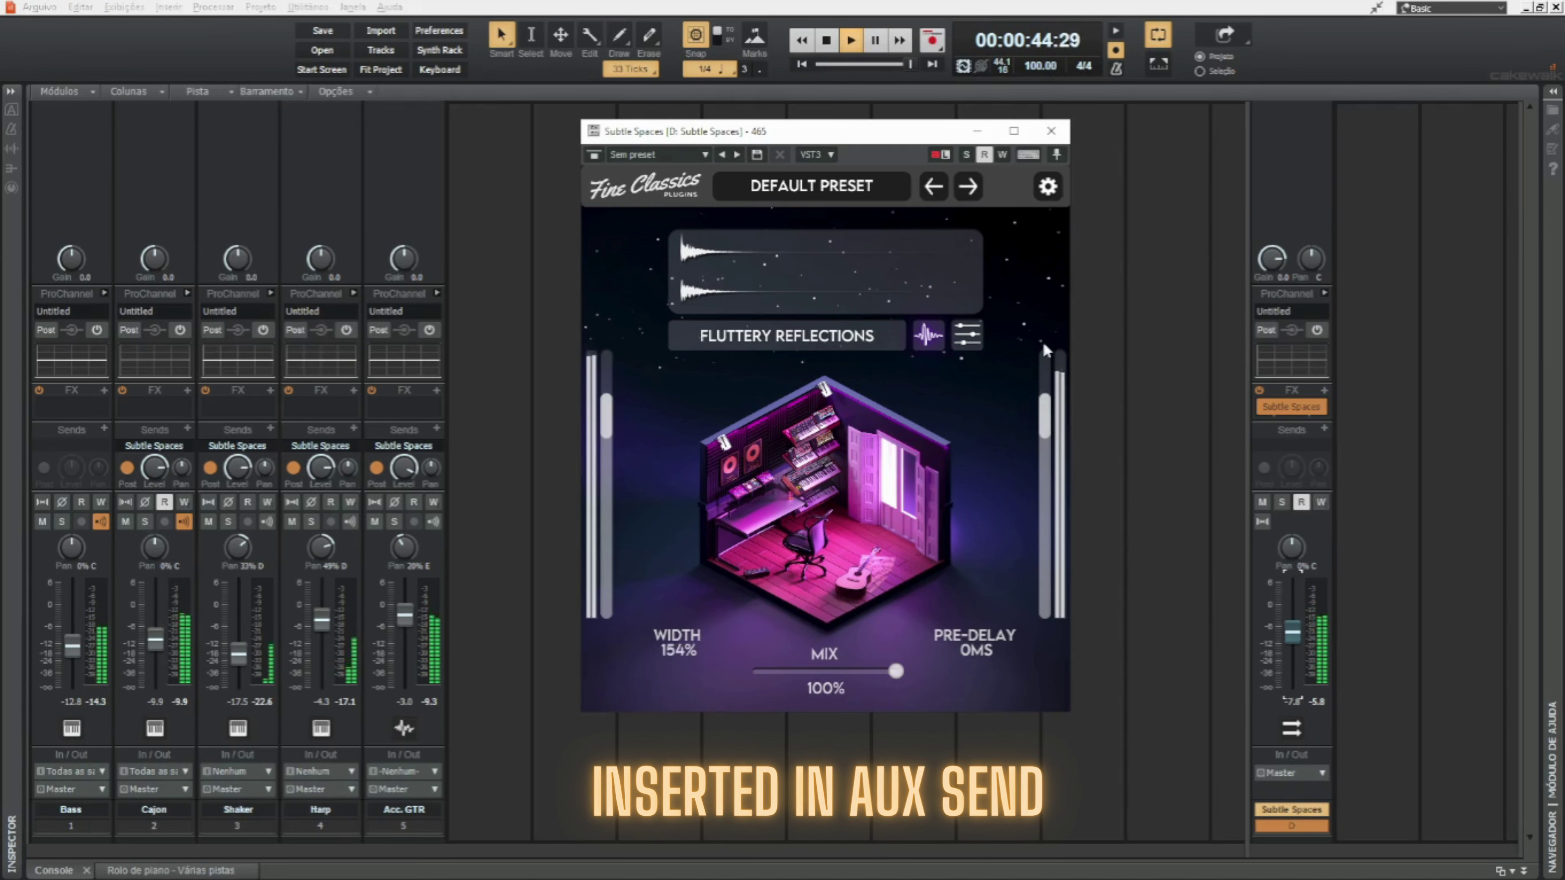
Boost the reverb's EQ by 8 dB at 6705 Hz and lower the bus fader to about -10.1 dB
{"action": "left_click", "coordinate": [969, 336]}
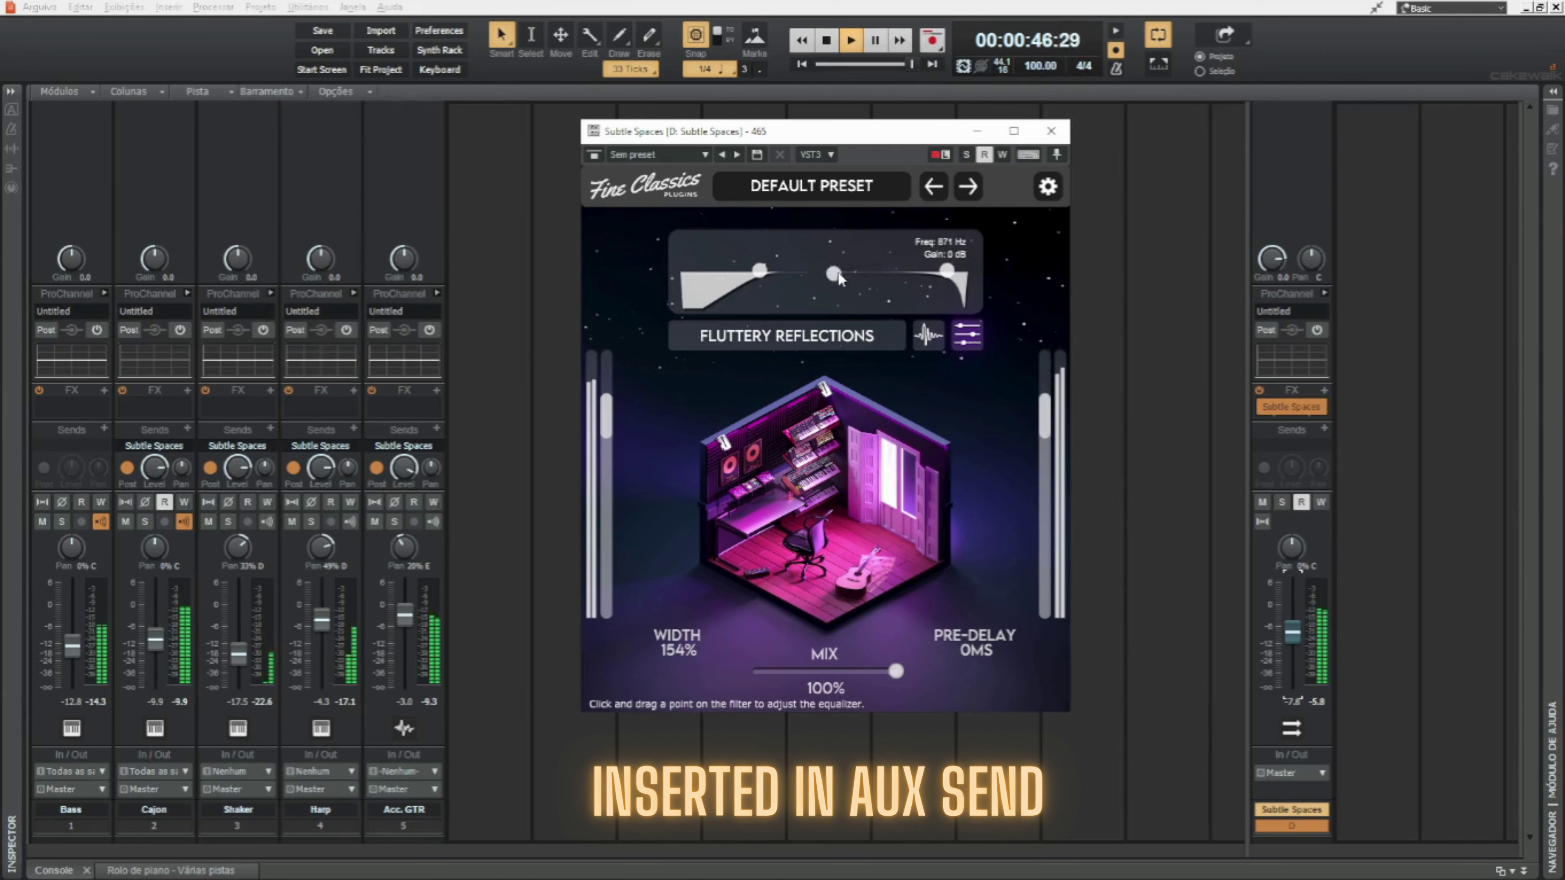
{"action": "left_click_drag", "start_coordinate": [860, 271], "coordinate": [922, 253]}
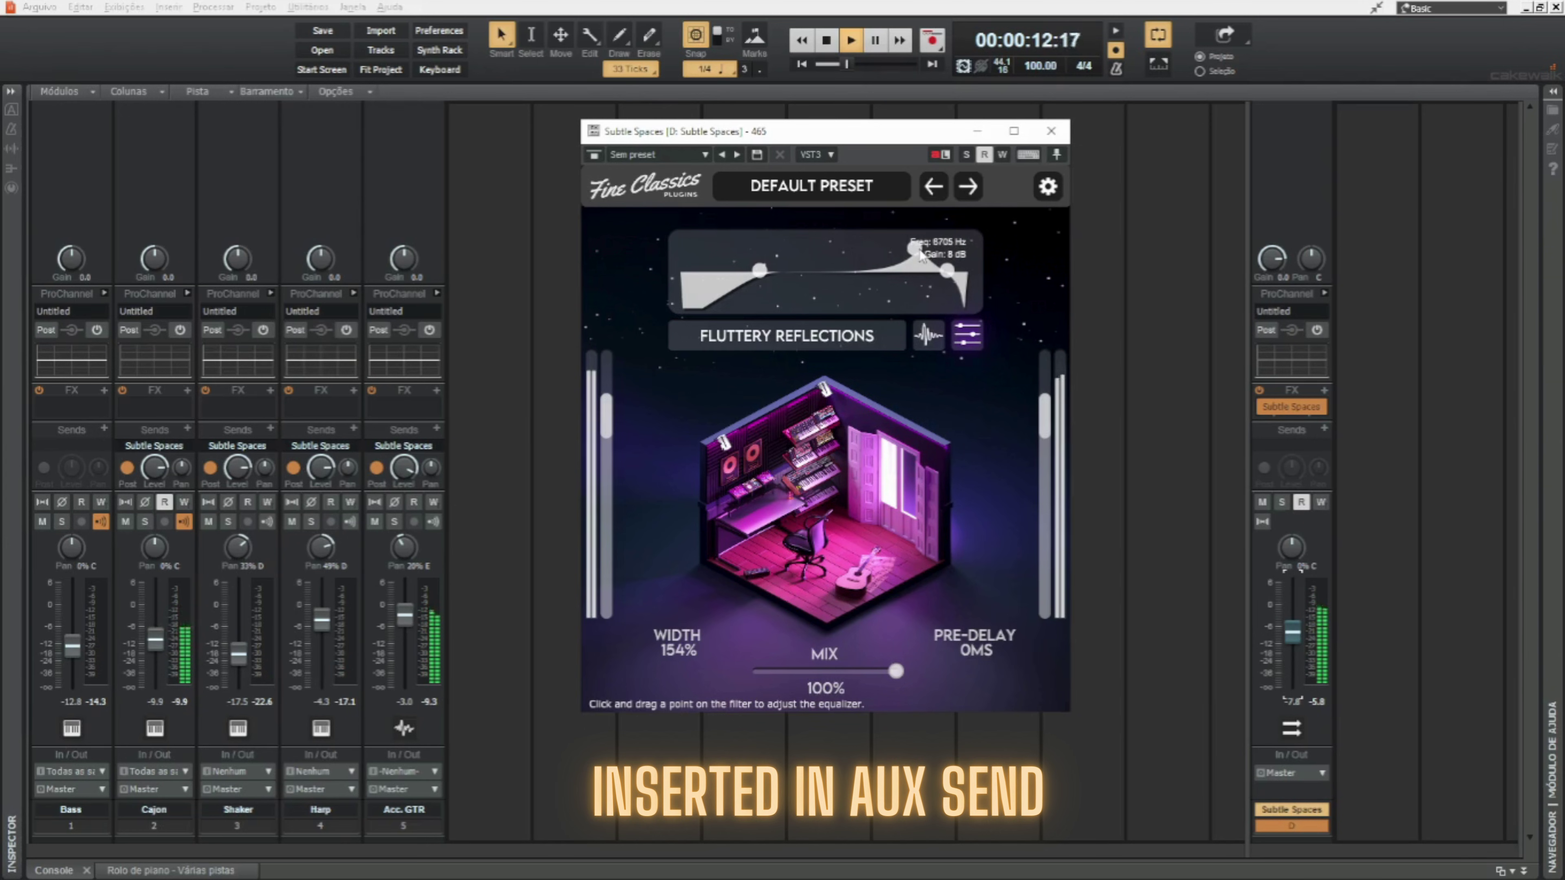
{"action": "left_click_drag", "start_coordinate": [1292, 635], "coordinate": [1293, 642]}
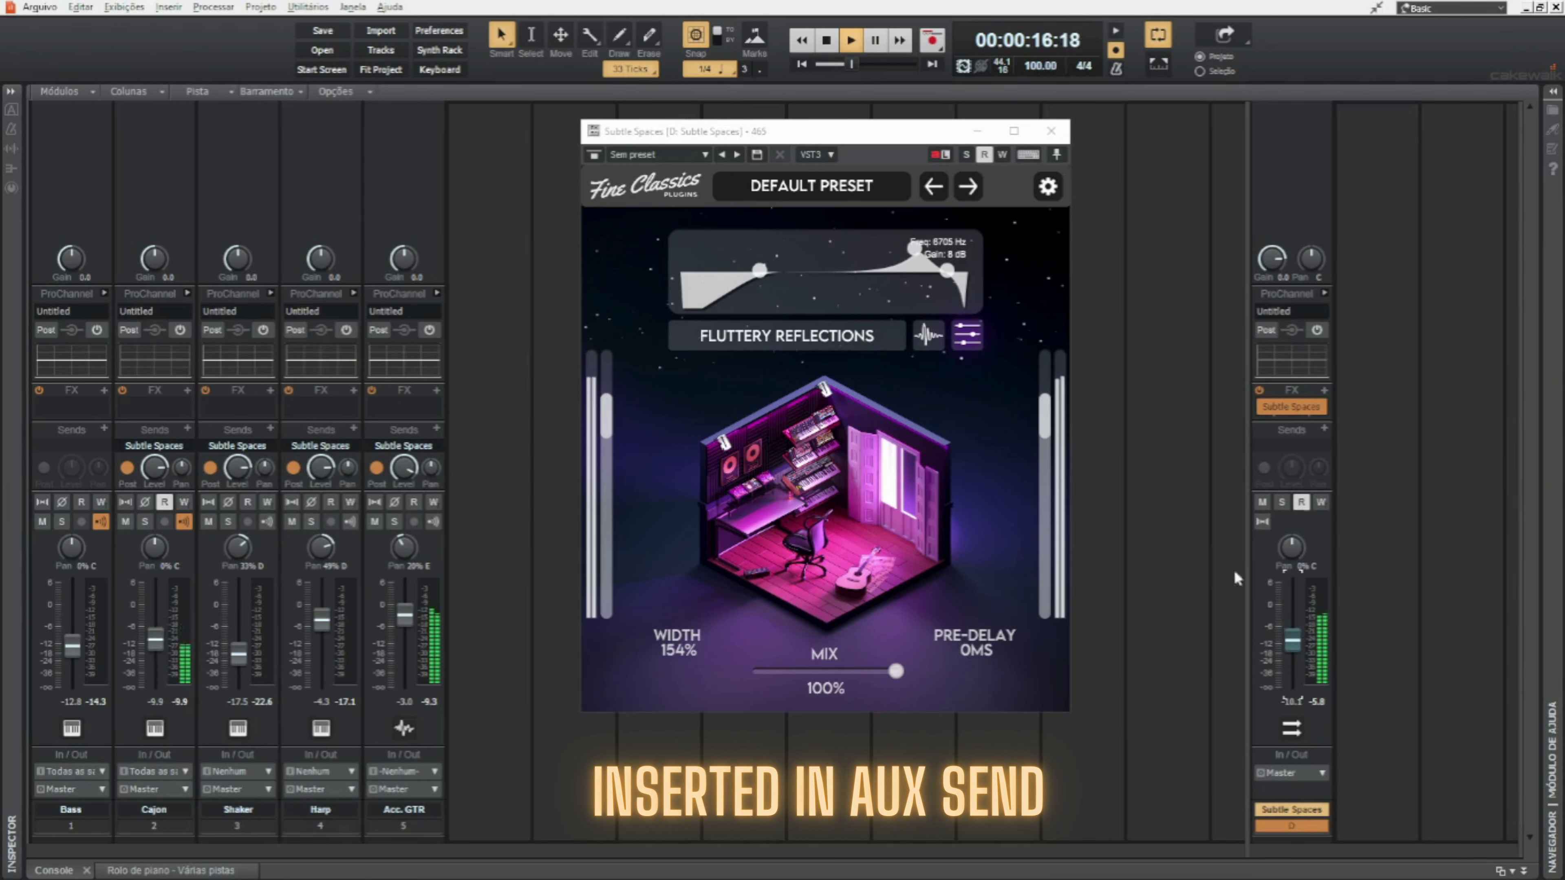
Compare the mix with the Fluttery Reflections bus muted and unmuted, and lower its fader to about -15.1 dB
{"action": "left_click", "coordinate": [1261, 503]}
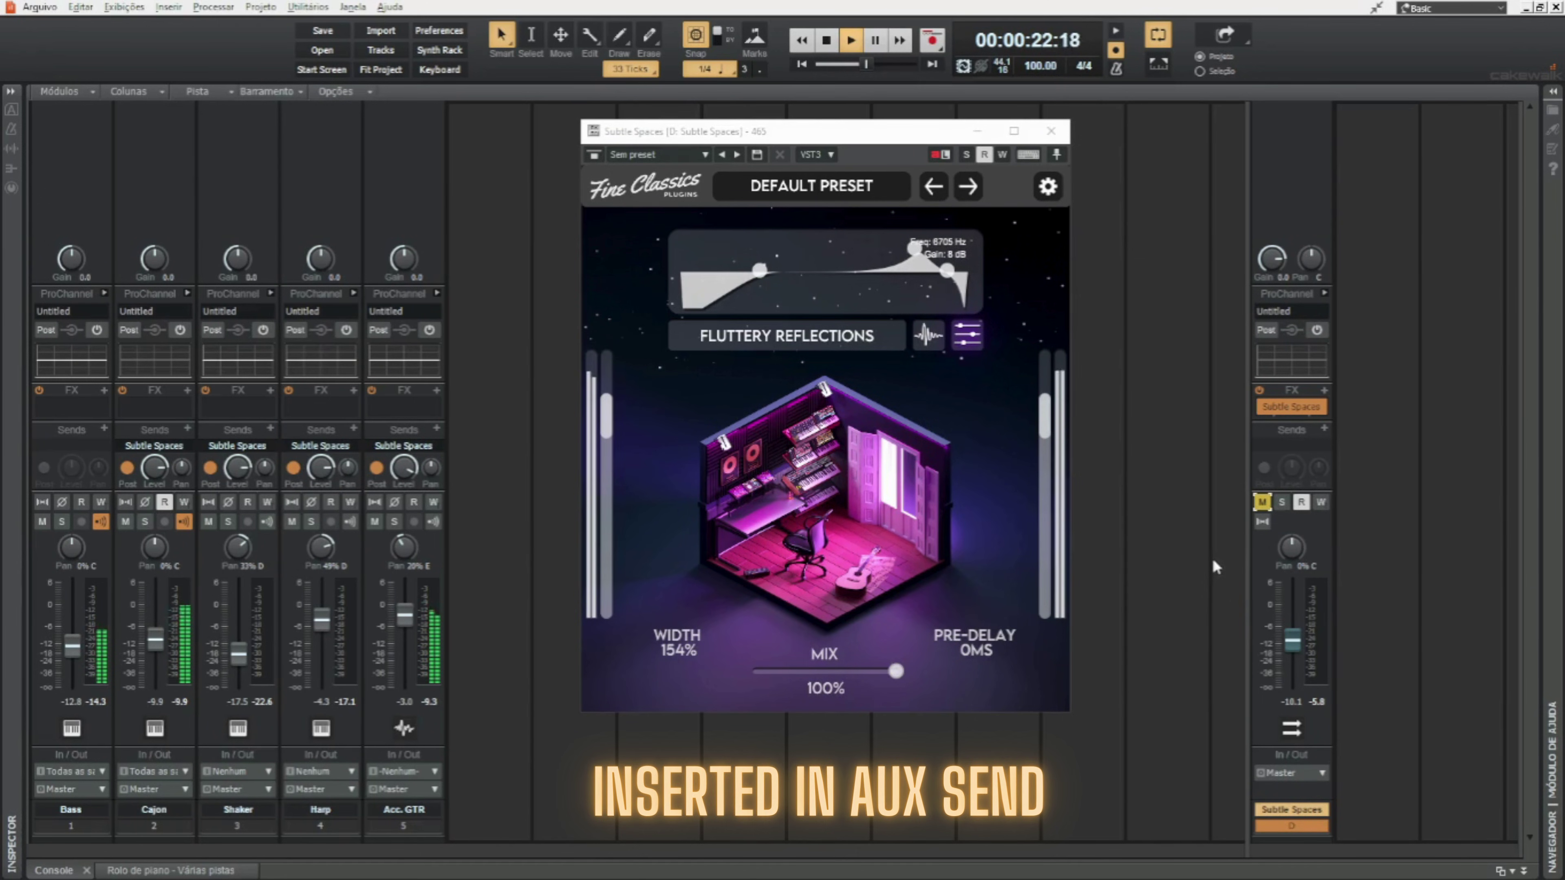
{"action": "left_click", "coordinate": [1262, 503]}
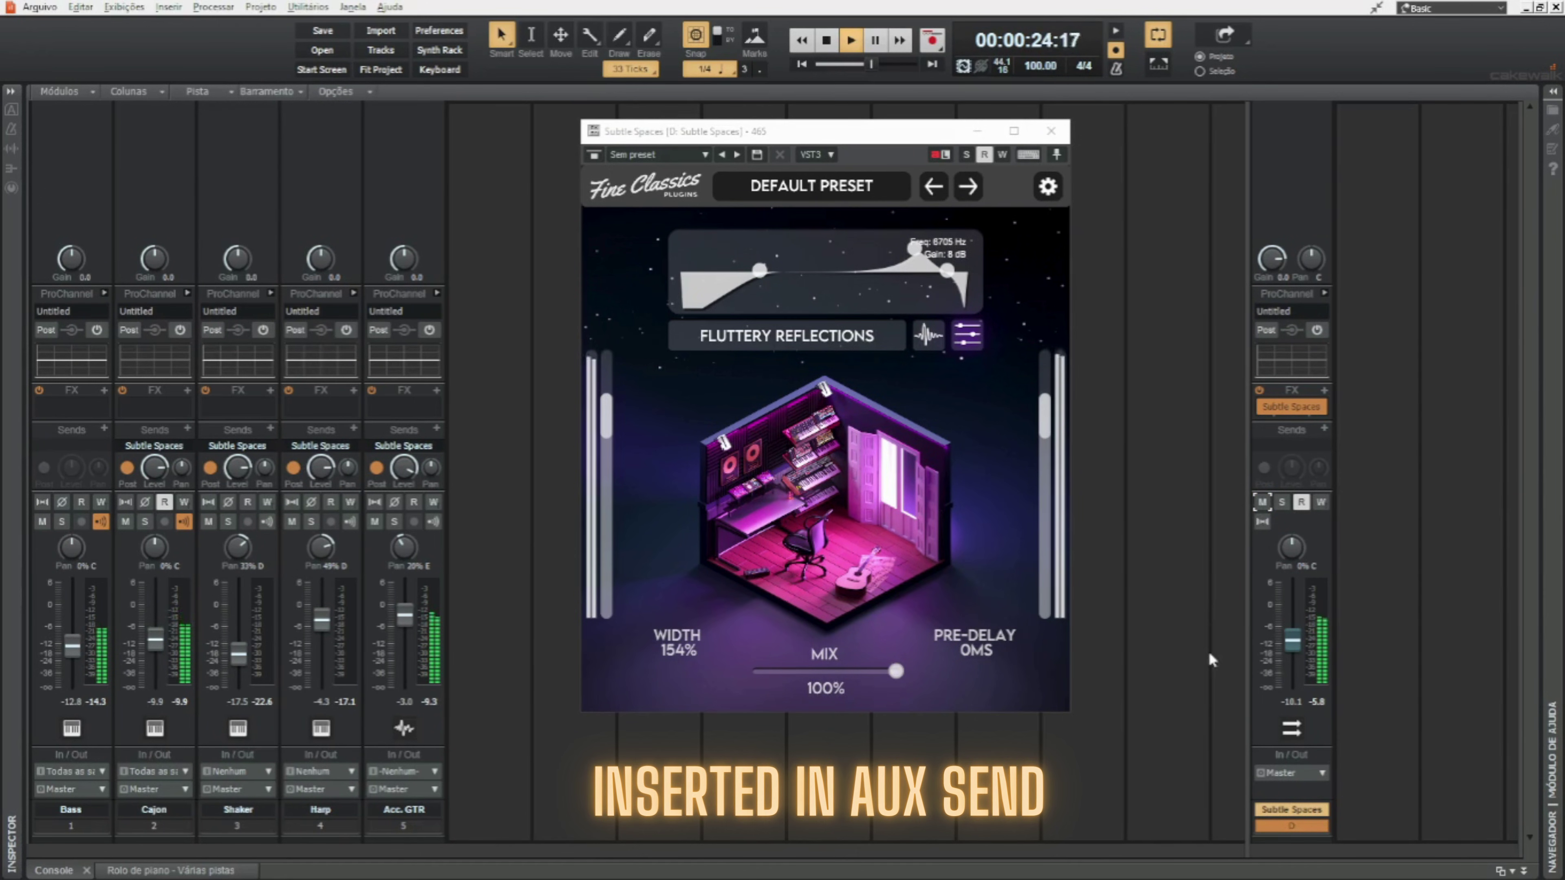
{"action": "left_click_drag", "start_coordinate": [1292, 641], "coordinate": [1292, 645]}
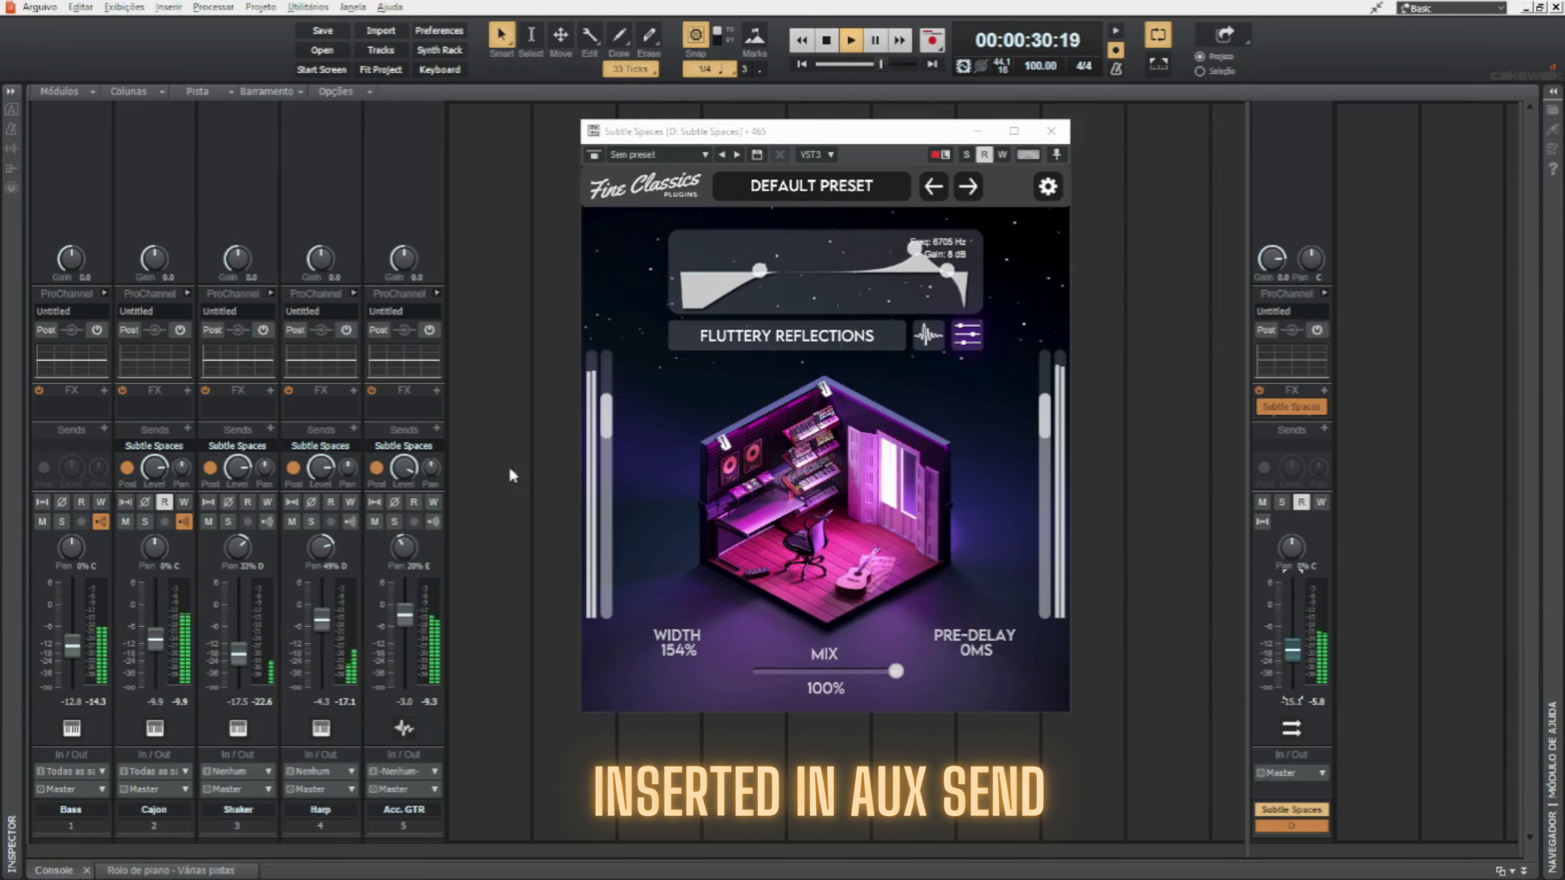
Solo the Cajon with a raised Subtle Spaces send level and compare it with the reverb bus muted and unmuted
{"action": "left_click", "coordinate": [146, 522]}
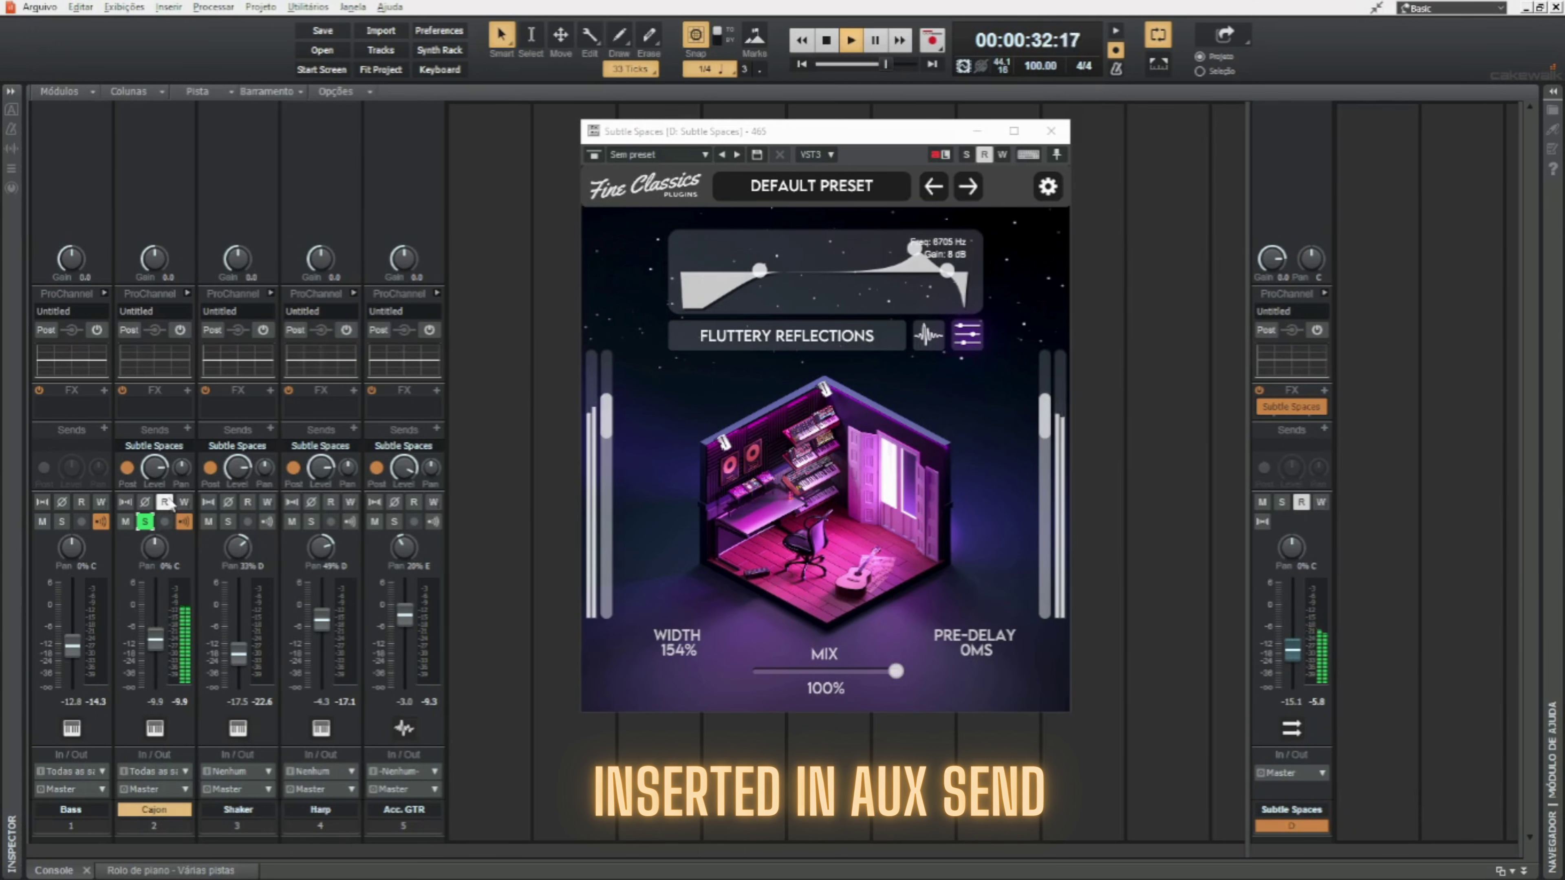
{"action": "left_click_drag", "start_coordinate": [154, 467], "coordinate": [154, 441]}
{"action": "left_click", "coordinate": [1262, 502]}
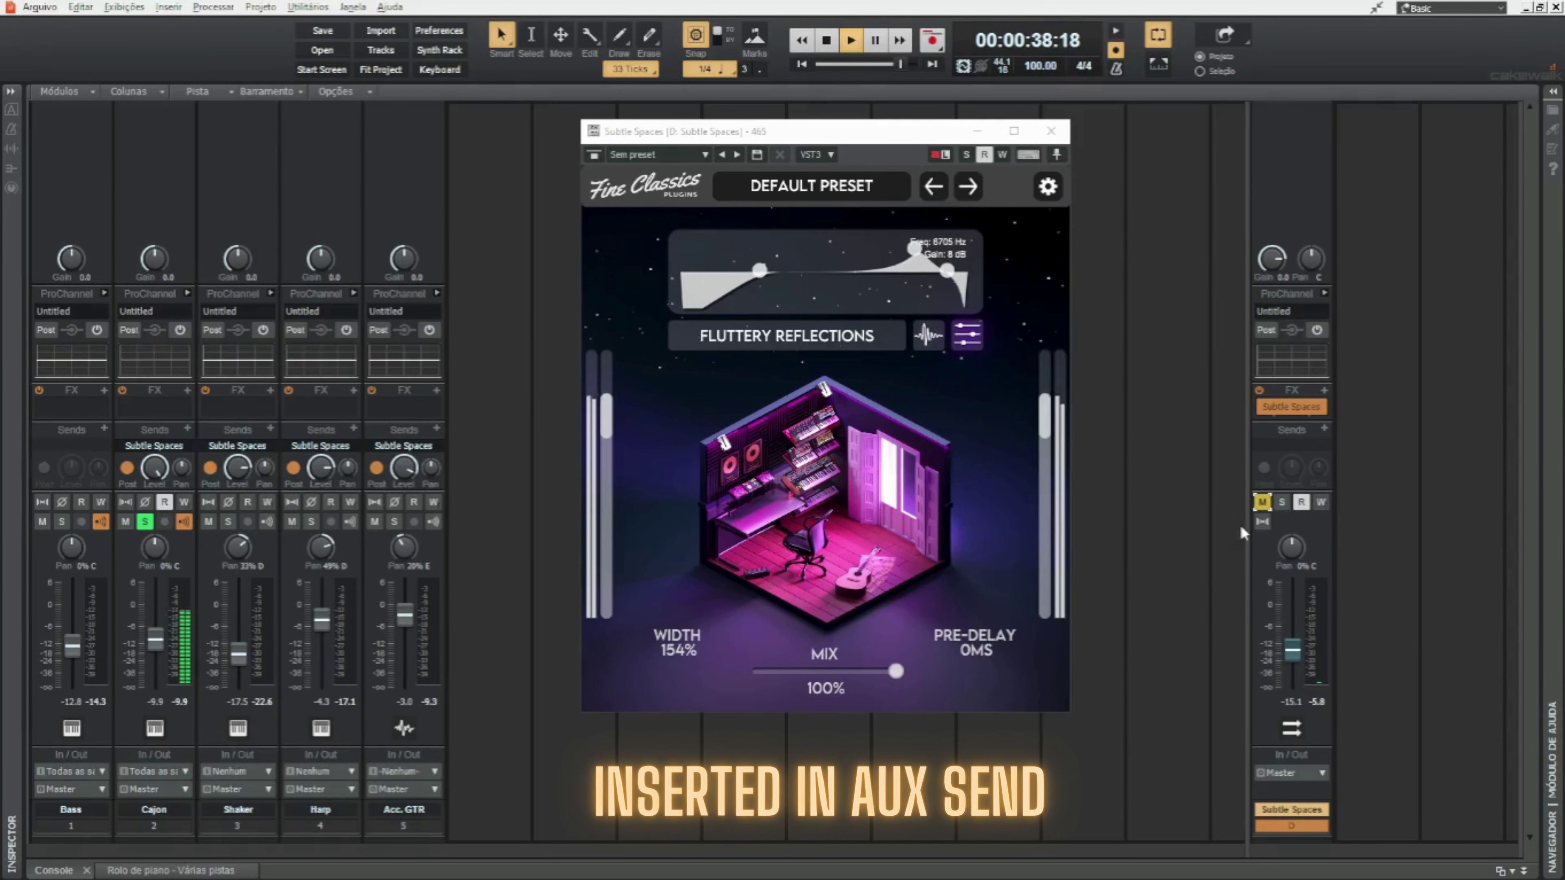
{"action": "left_click", "coordinate": [1262, 501]}
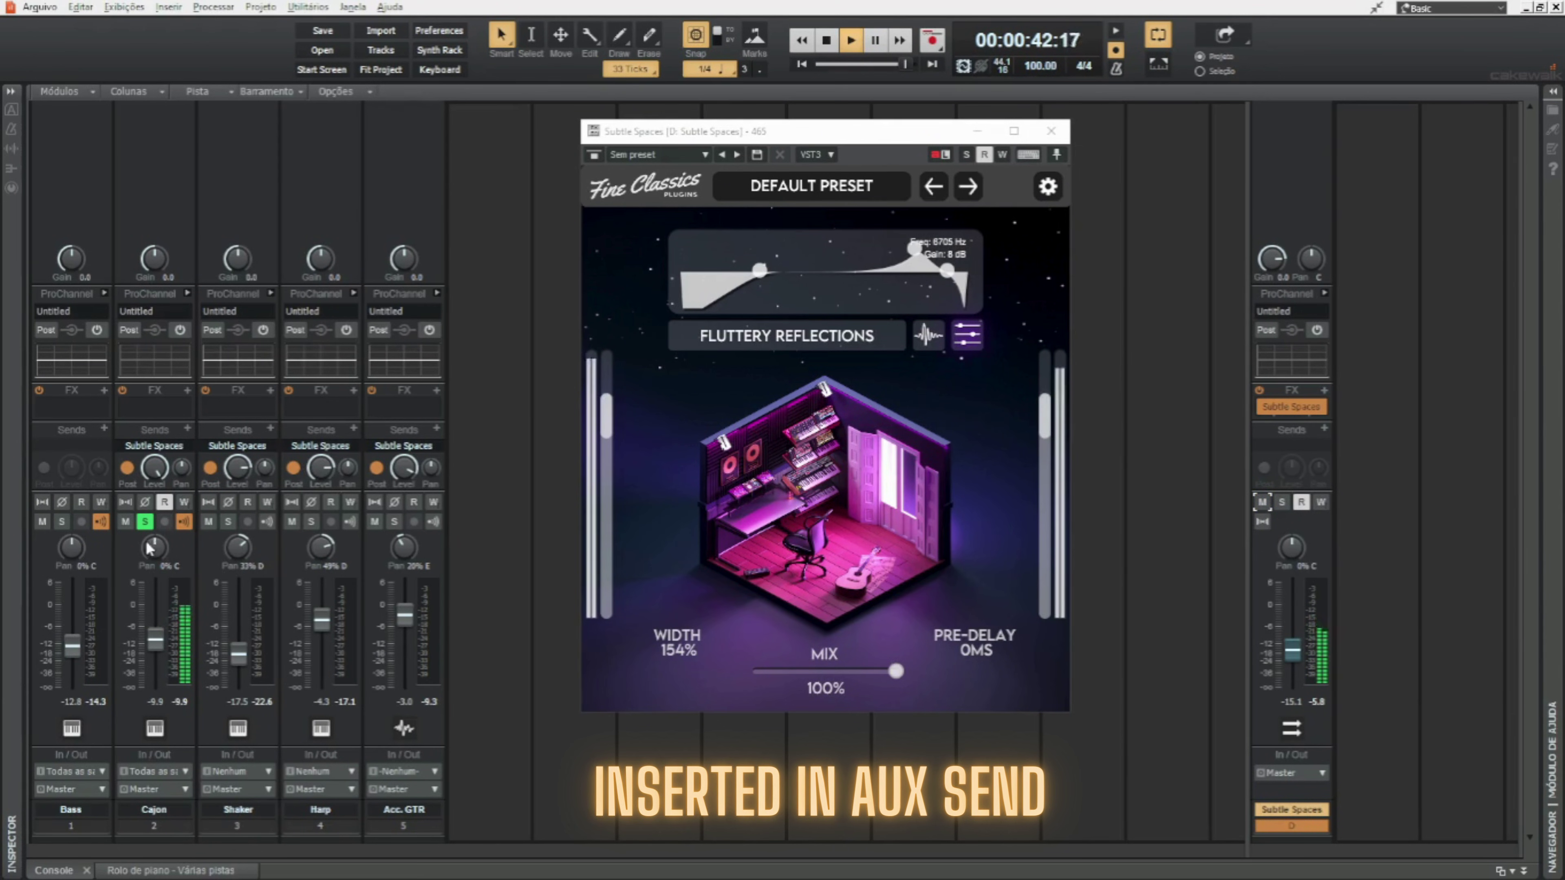
Unsolo the Cajon and lower the Subtle Spaces send levels of the Cajon and acoustic guitar
{"action": "left_click", "coordinate": [145, 522]}
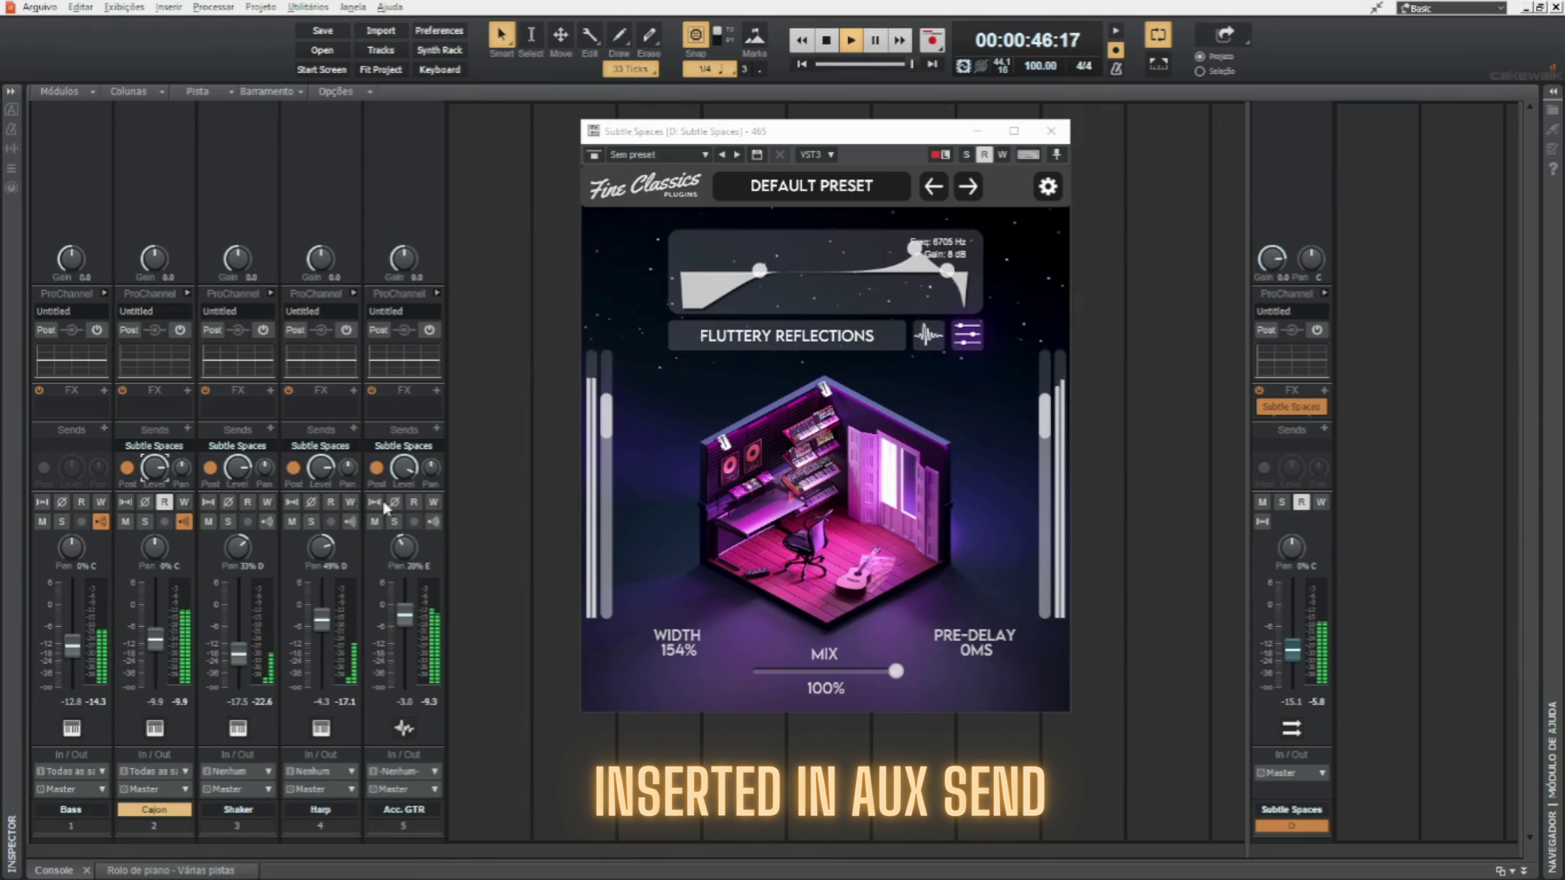
{"action": "left_click", "coordinate": [406, 466]}
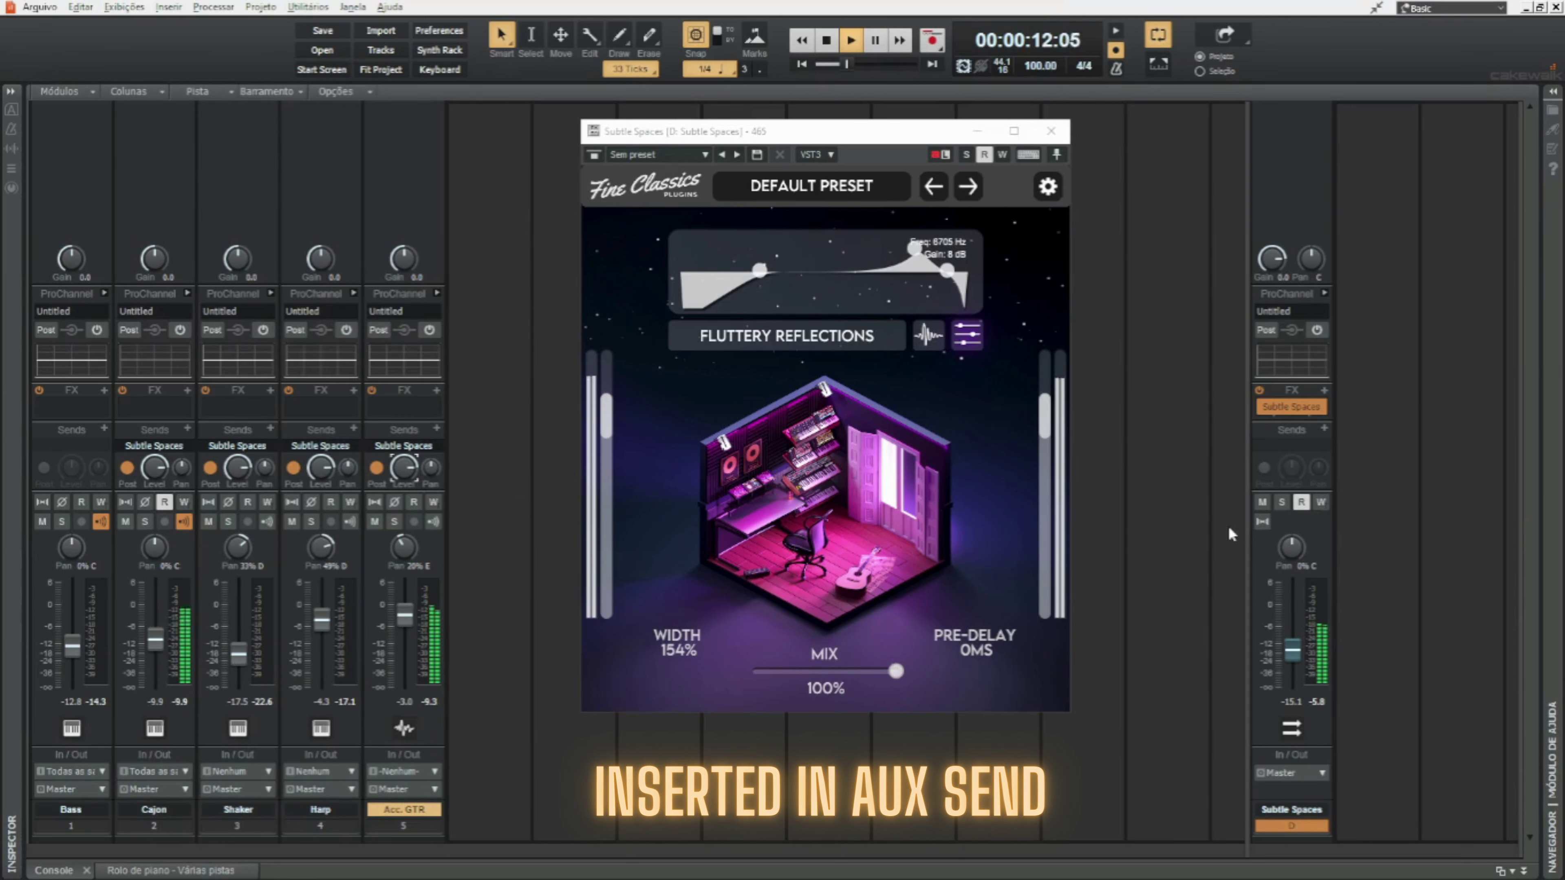
Solo the reverb bus, load the High End Width preset from the General category, and set its mix to 100%
{"action": "left_click", "coordinate": [1282, 502]}
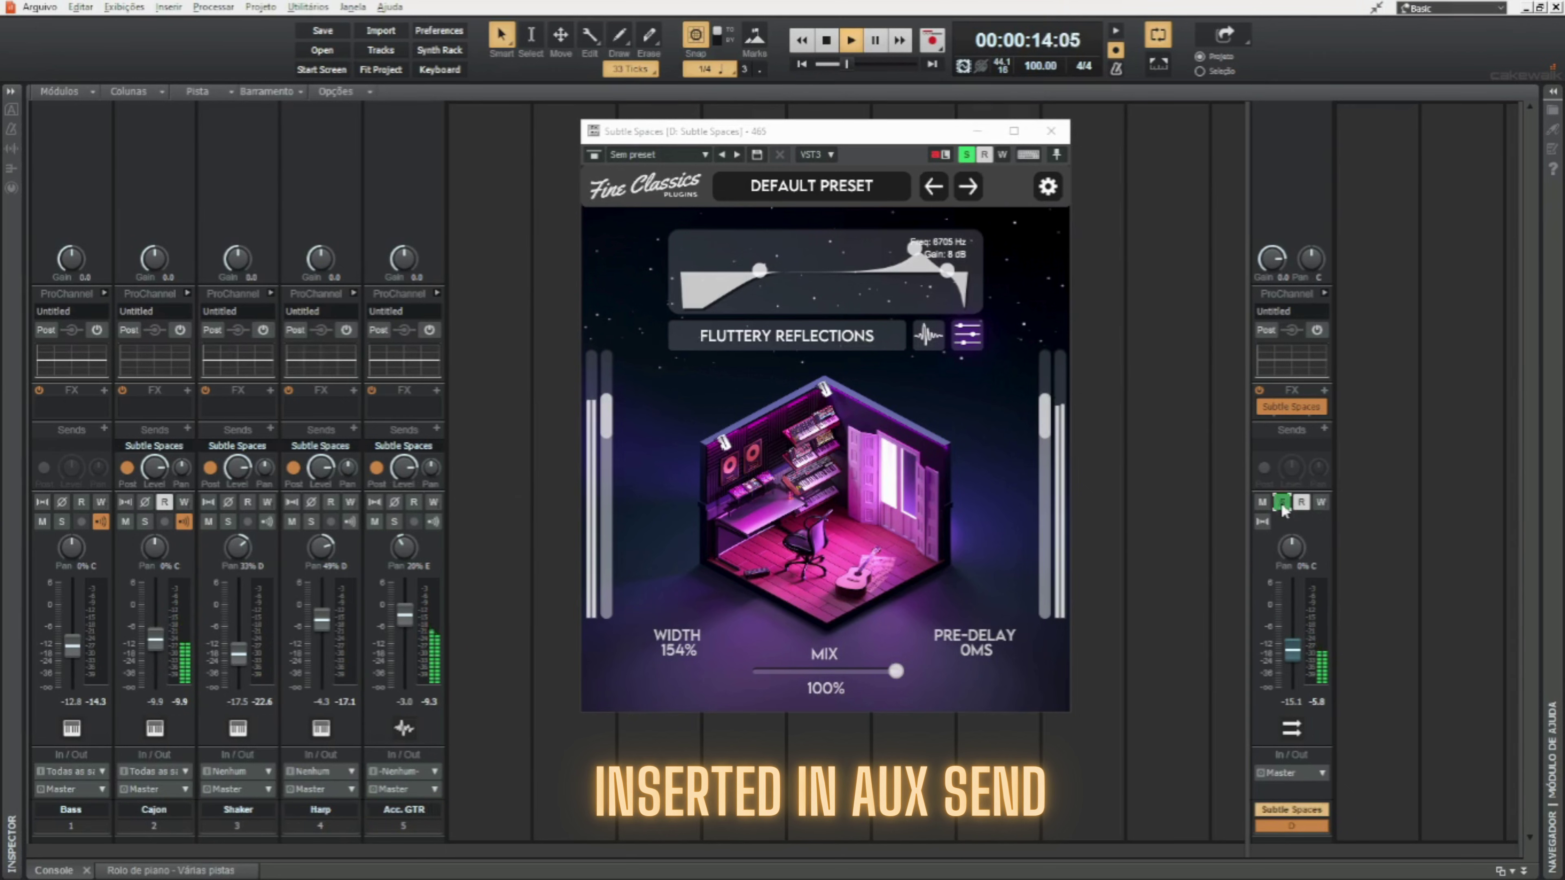
{"action": "left_click", "coordinate": [820, 186]}
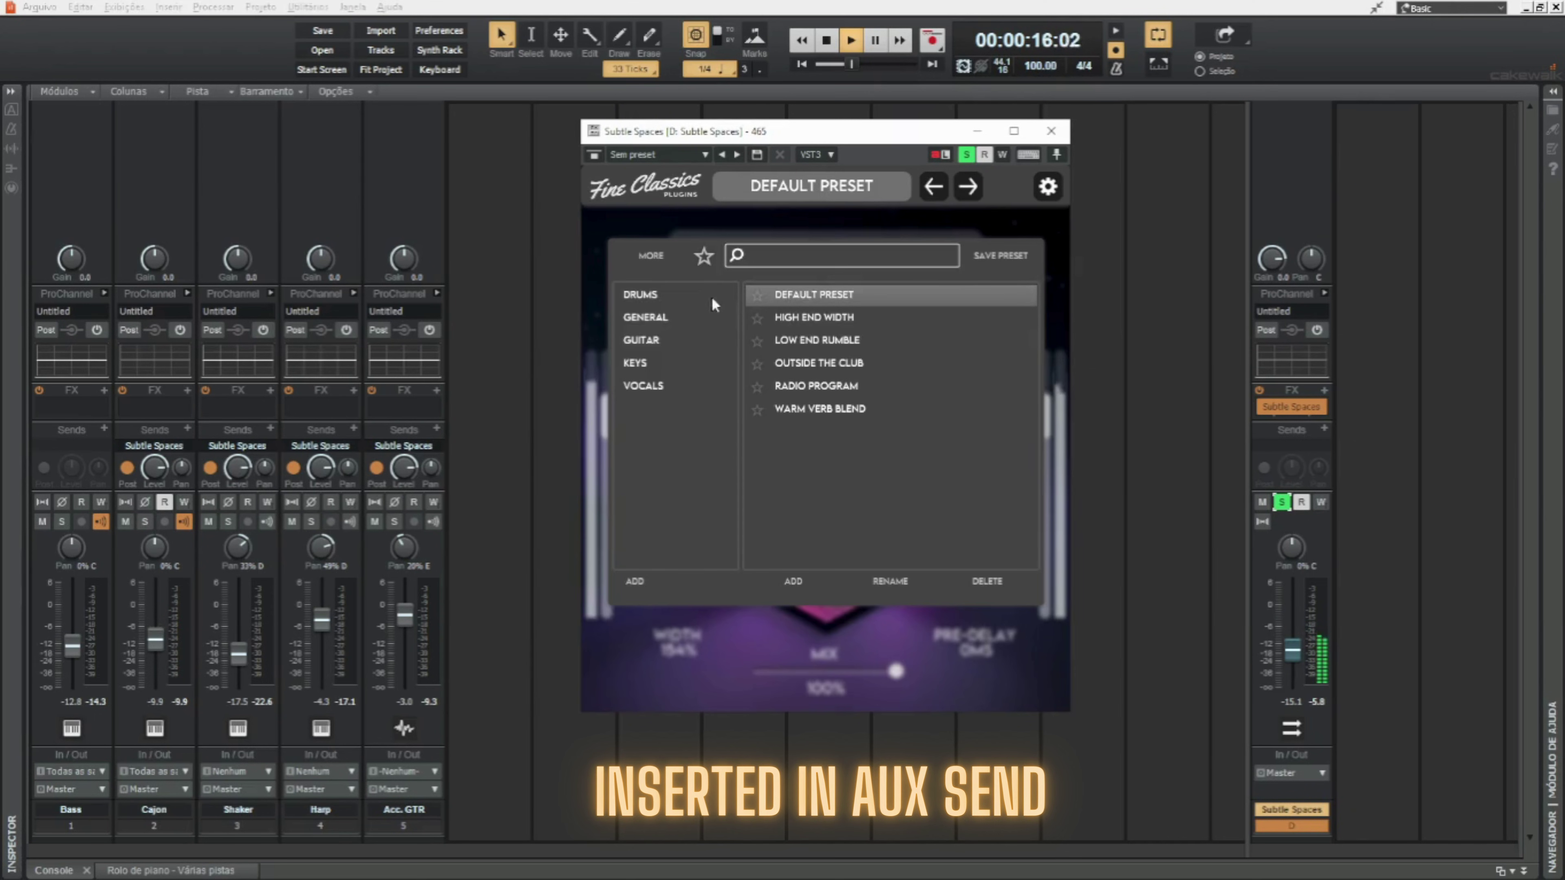
{"action": "left_click", "coordinate": [662, 314]}
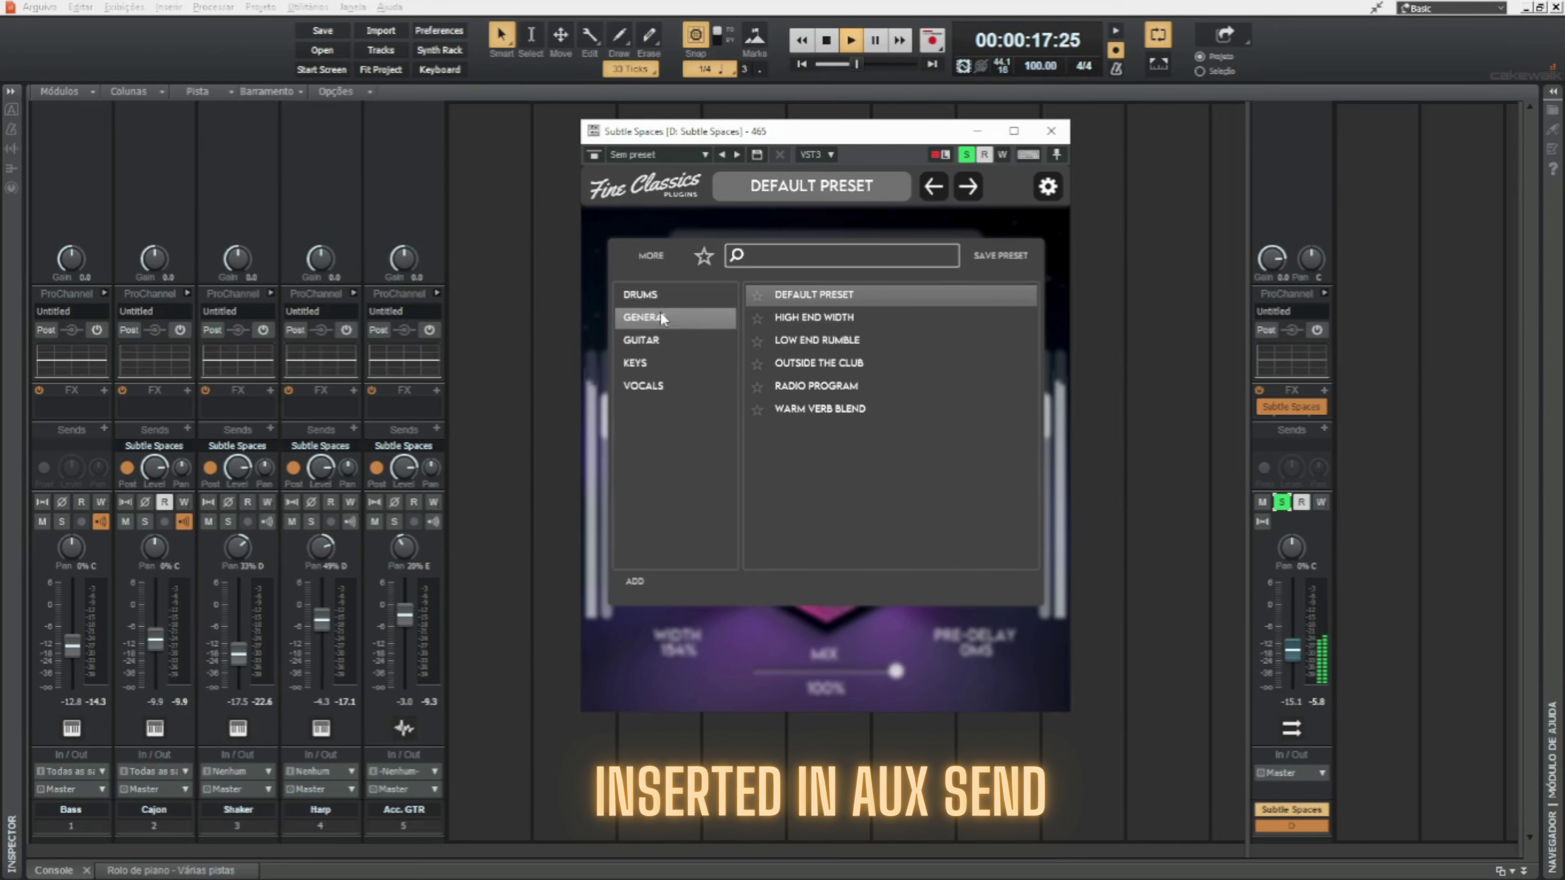
{"action": "left_click", "coordinate": [805, 318]}
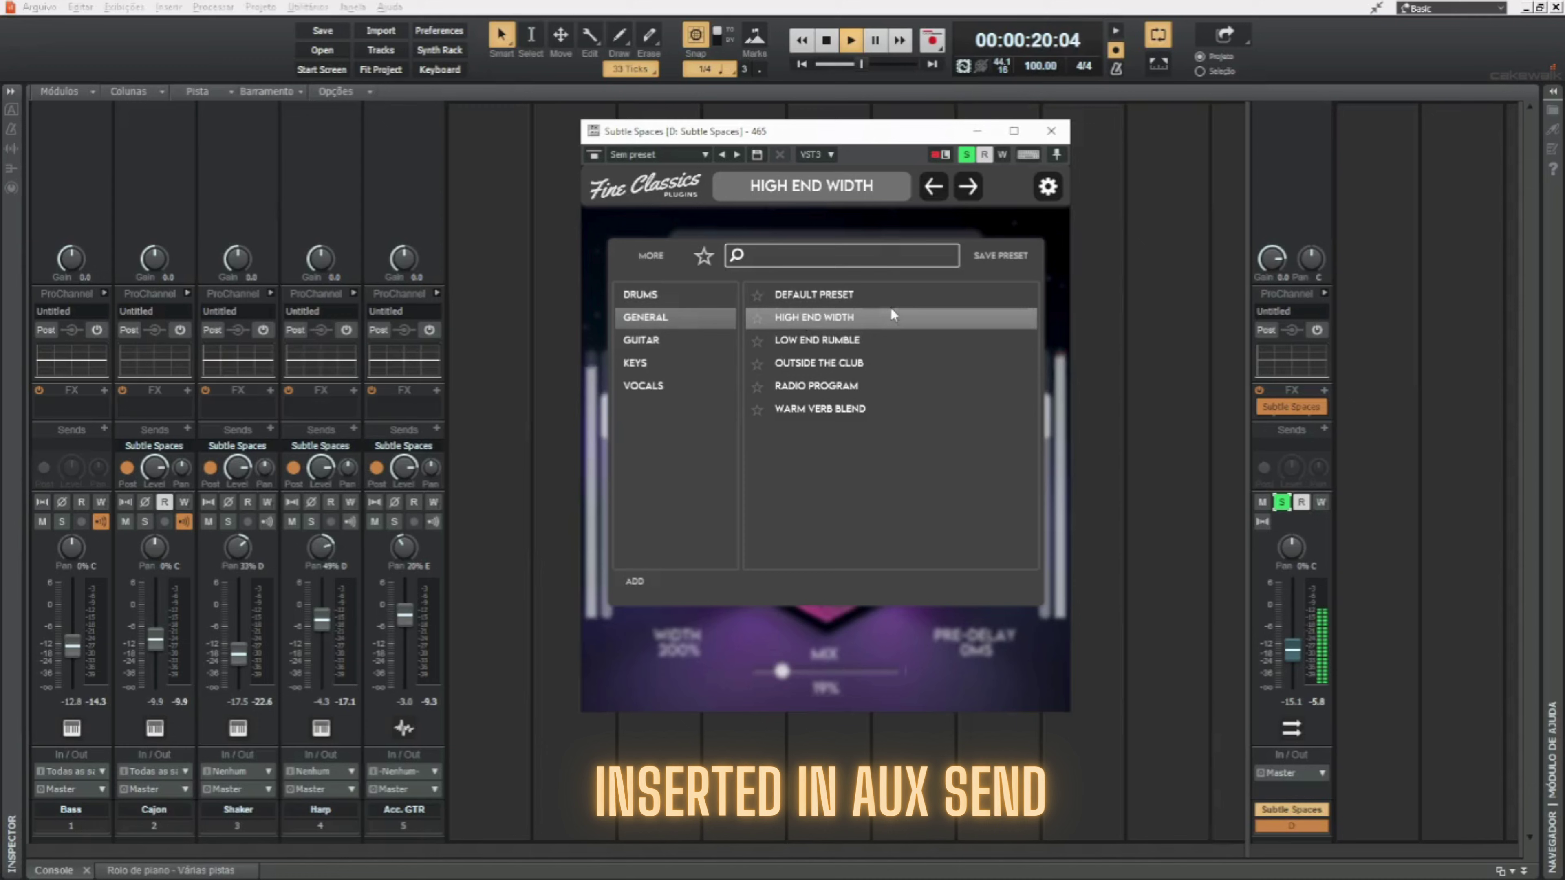
{"action": "left_click", "coordinate": [852, 425]}
{"action": "left_click_drag", "start_coordinate": [787, 678], "coordinate": [912, 673]}
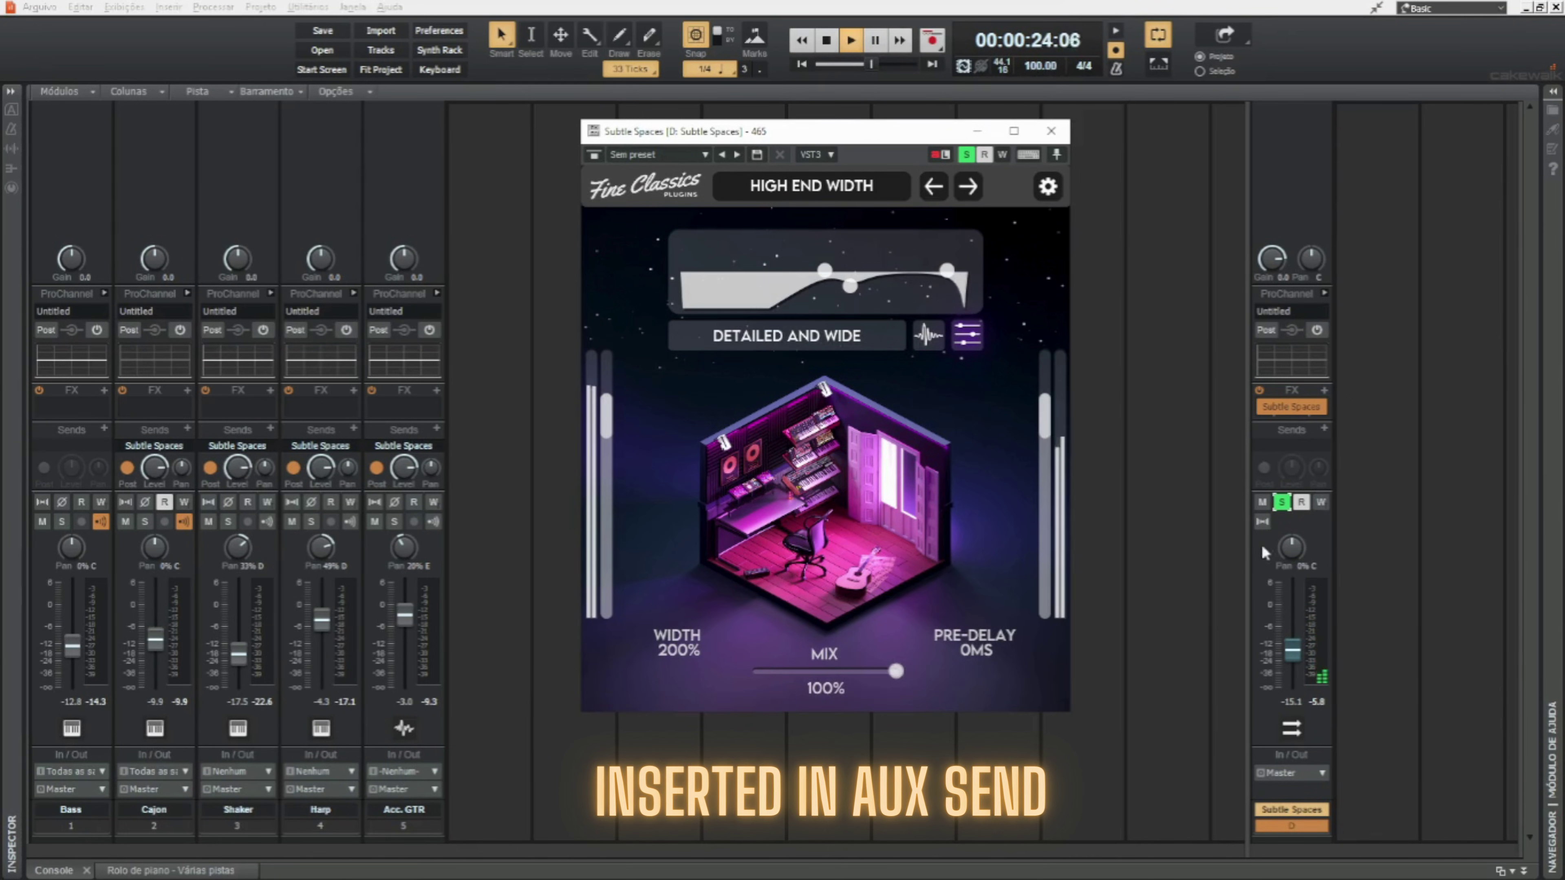
Unsolo the bus at about -6.7 dB fader level and boost the reverb's EQ by 5 dB at 8949 Hz
{"action": "left_click_drag", "start_coordinate": [1289, 656], "coordinate": [1290, 631]}
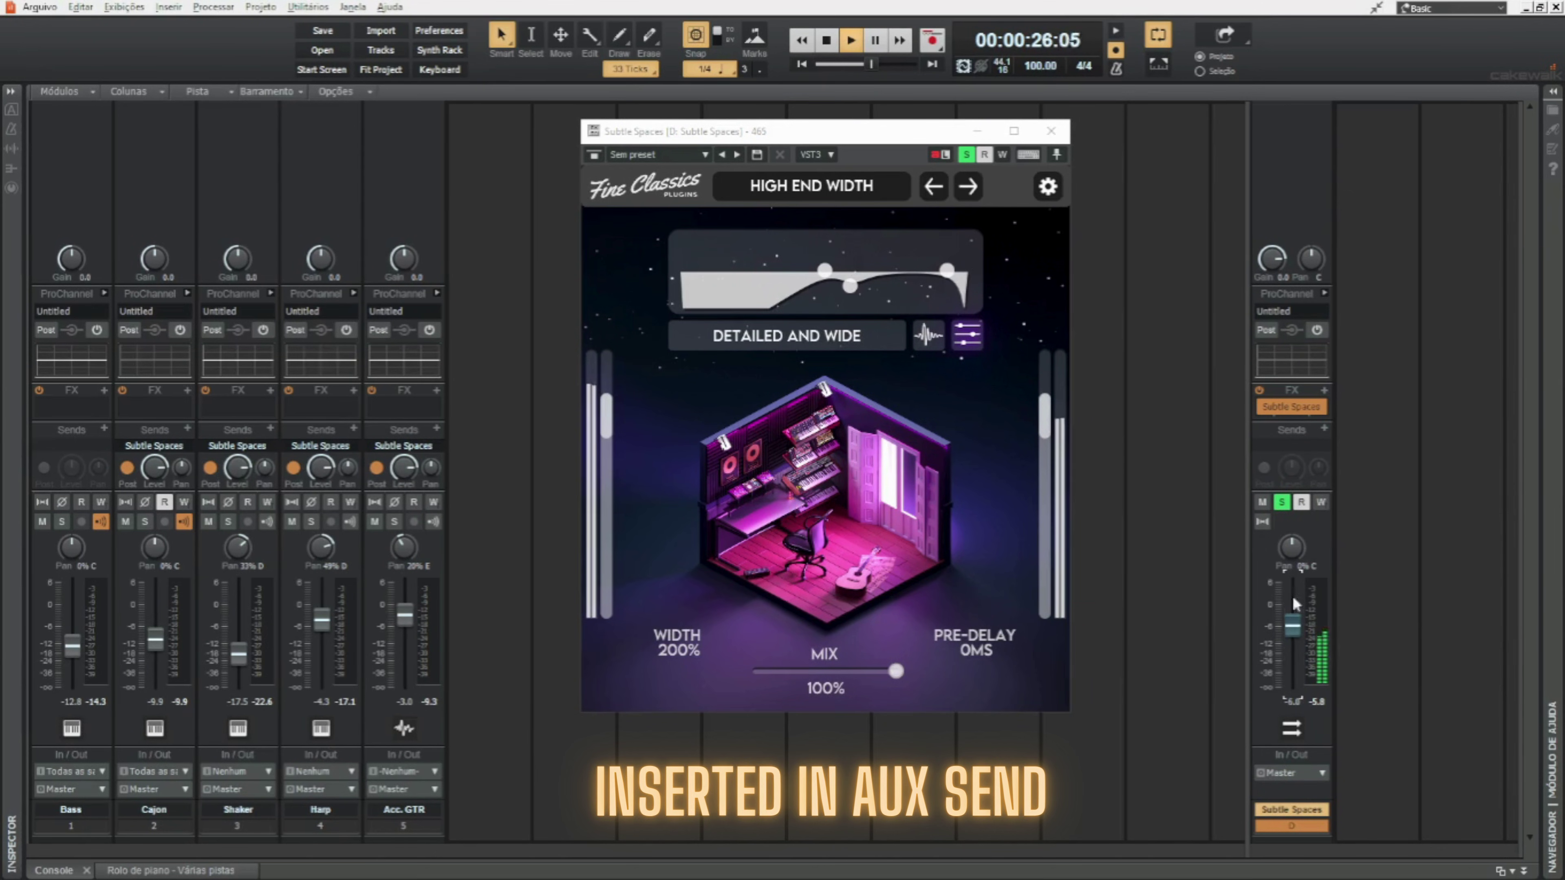
{"action": "left_click", "coordinate": [1282, 503]}
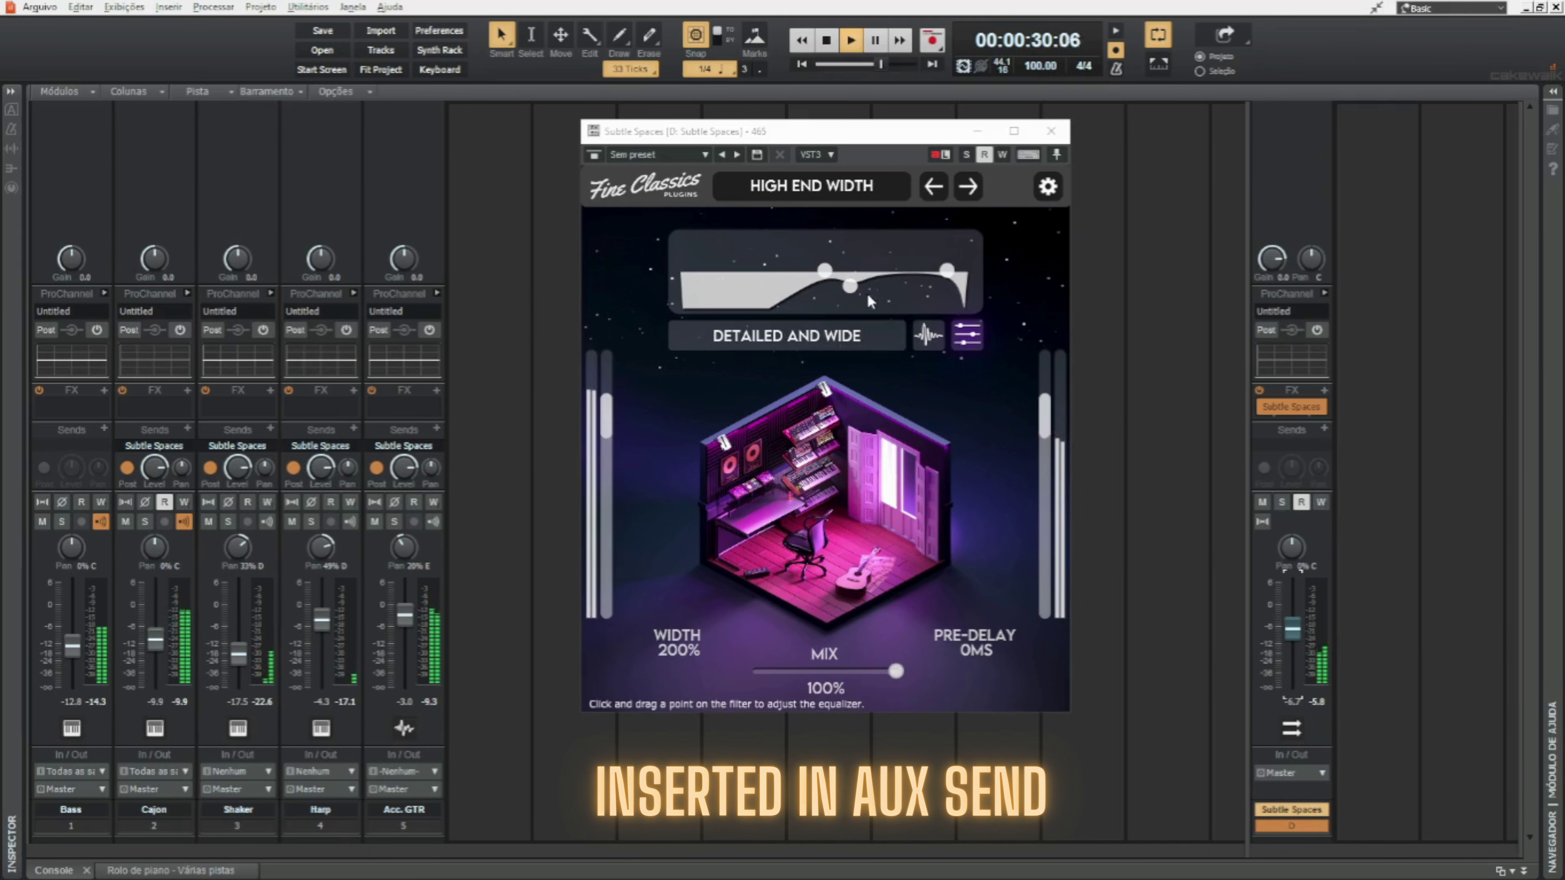
{"action": "left_click_drag", "start_coordinate": [856, 291], "coordinate": [933, 264]}
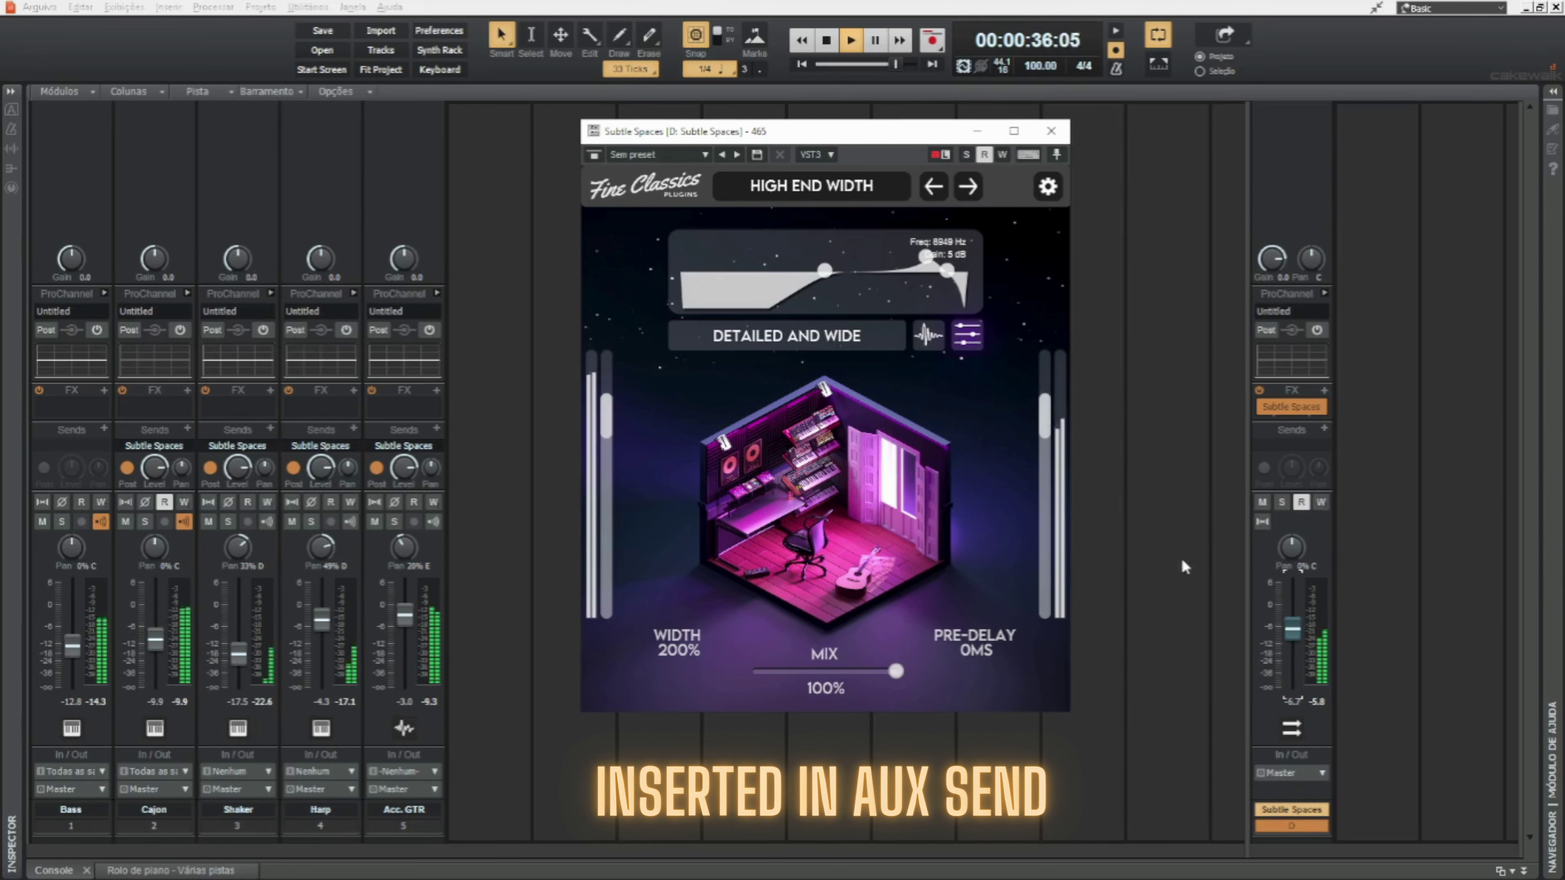
Compare the mix with the High End Width reverb bus muted and unmuted, and lower its fader to about -10.5 dB
{"action": "left_click", "coordinate": [1262, 502]}
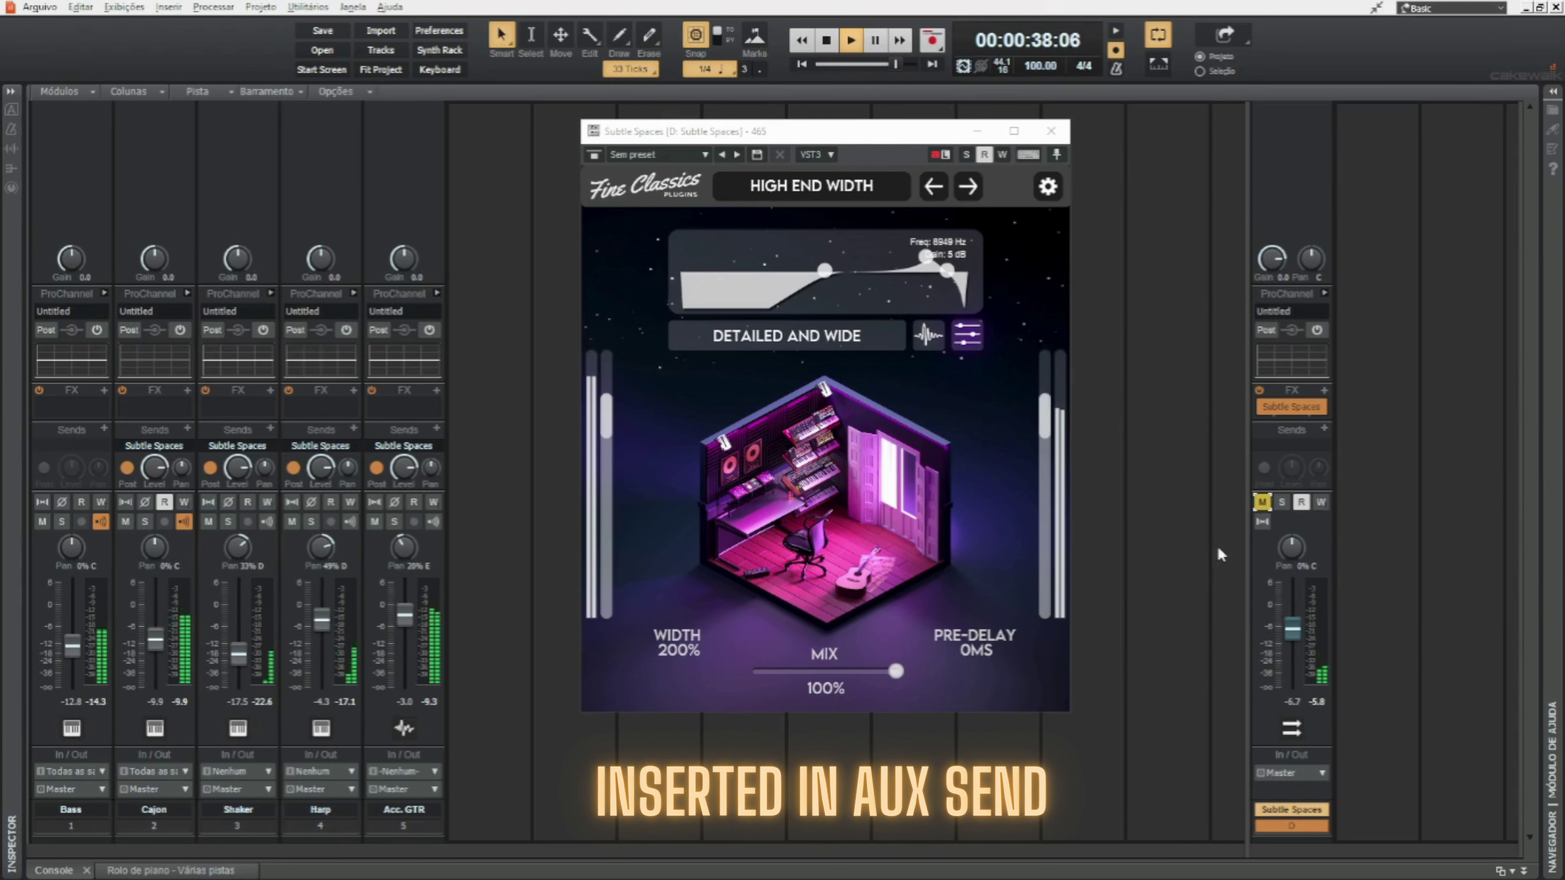
{"action": "left_click", "coordinate": [1262, 501]}
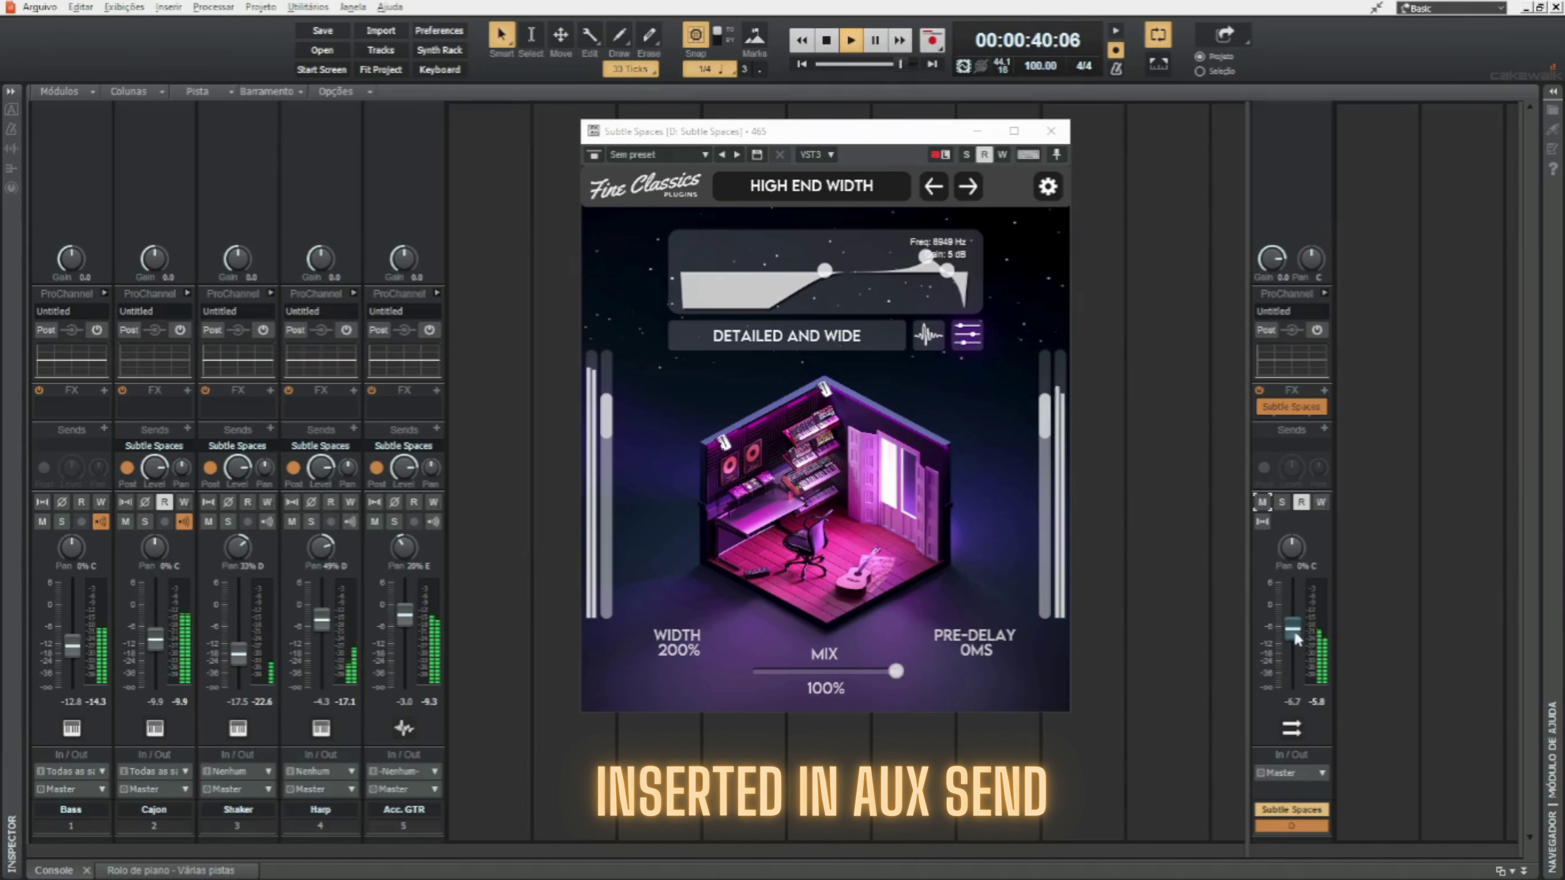
{"action": "left_click_drag", "start_coordinate": [1293, 631], "coordinate": [1293, 645]}
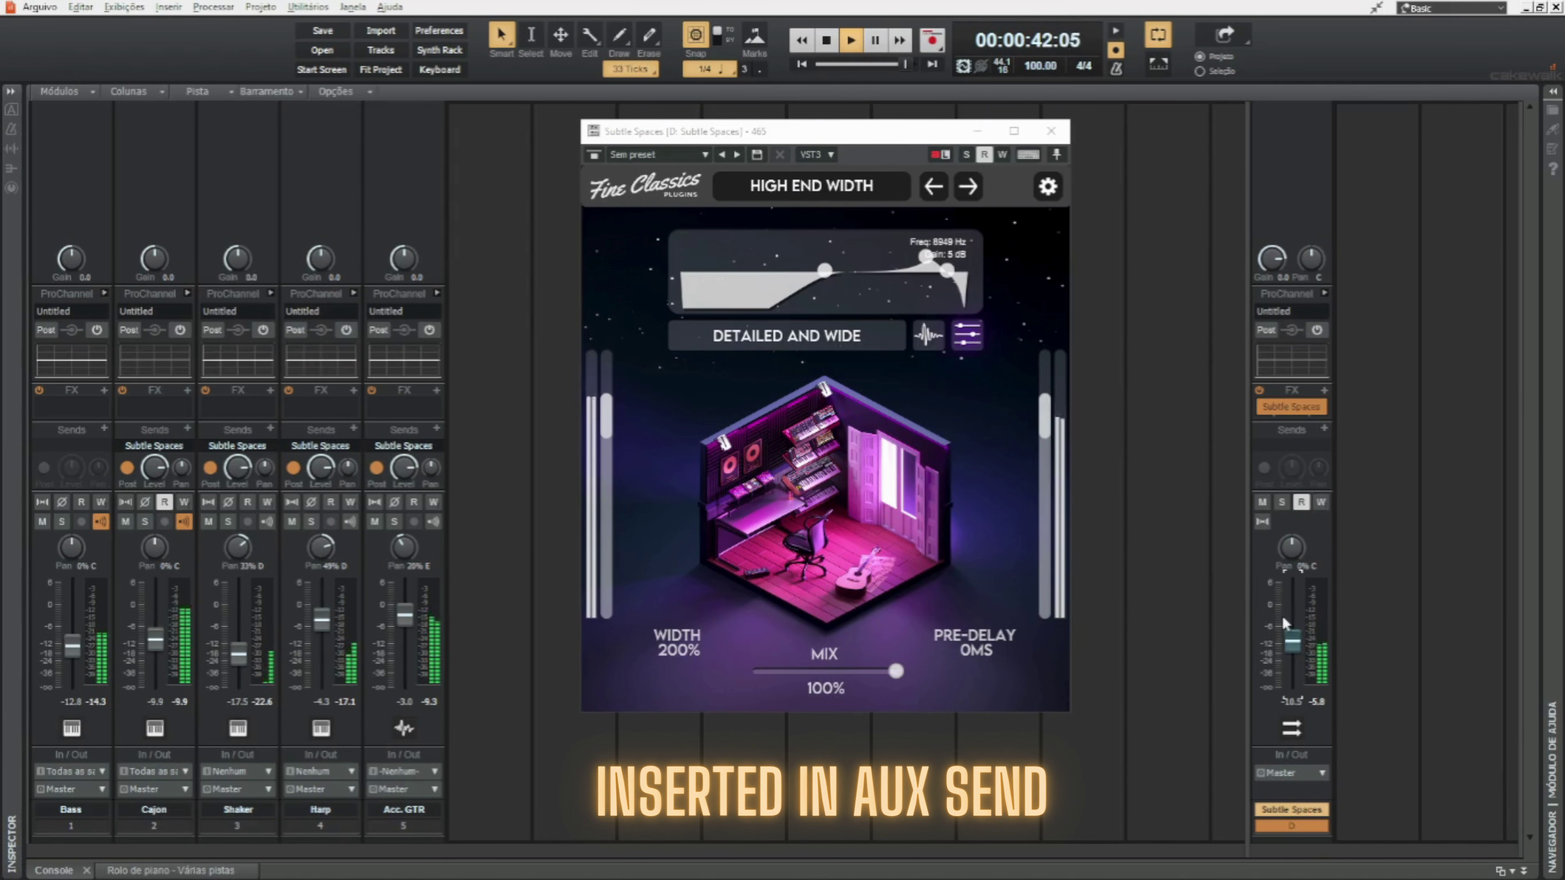
Adjust the Shaker's Subtle Spaces send level and set the bus fader to about -9.9 dB, comparing the bus muted and unmuted
{"action": "scroll", "coordinate": [238, 467], "scroll_direction": "up", "scroll_amount": 2}
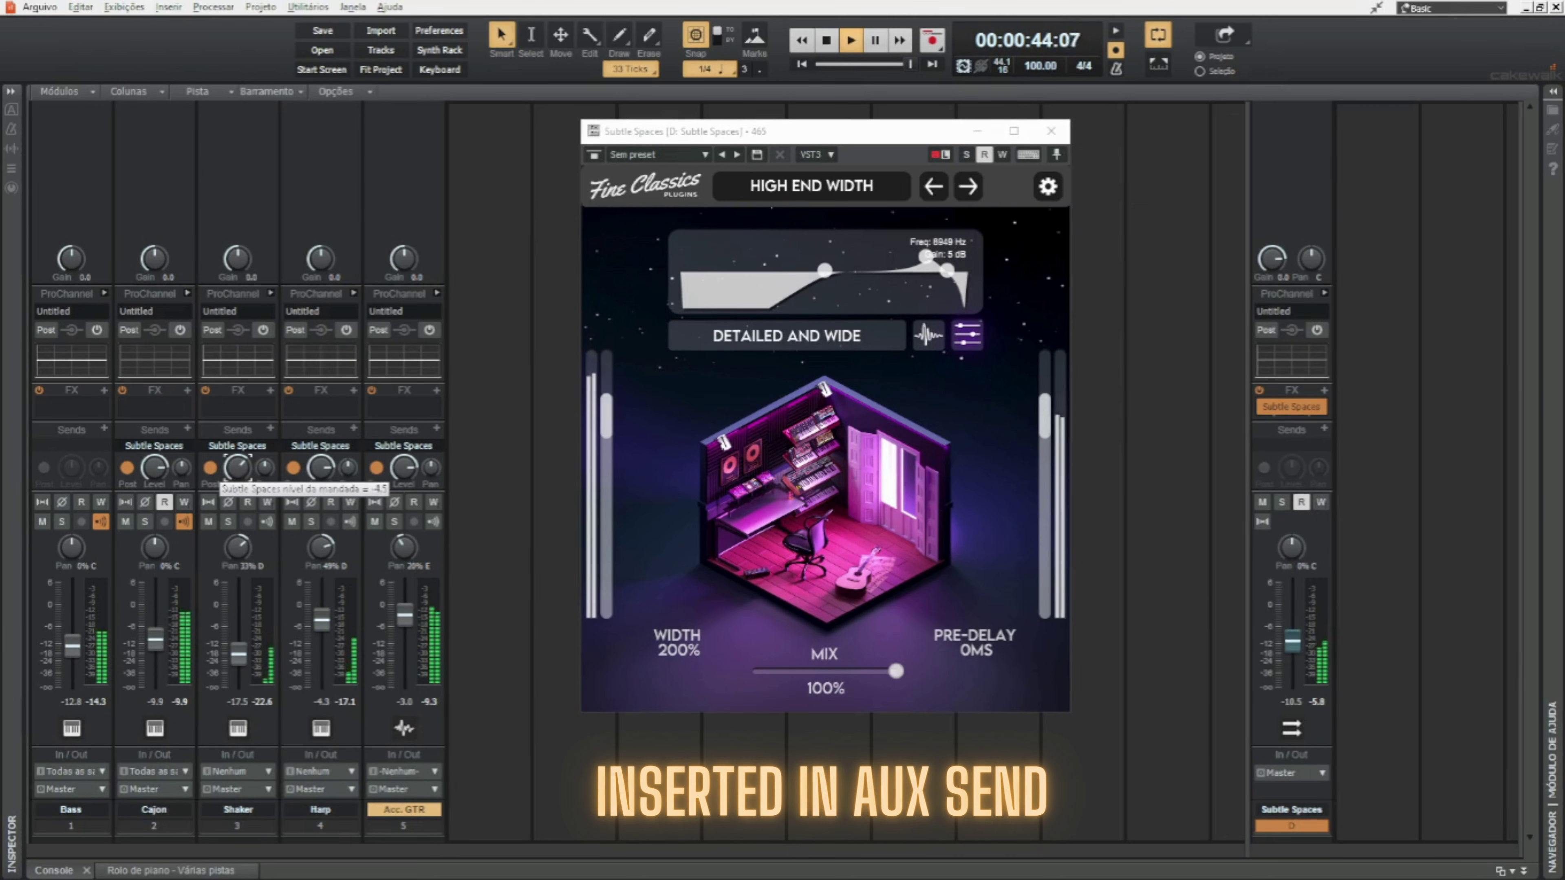
{"action": "scroll", "coordinate": [237, 467], "scroll_direction": "up", "scroll_amount": 1}
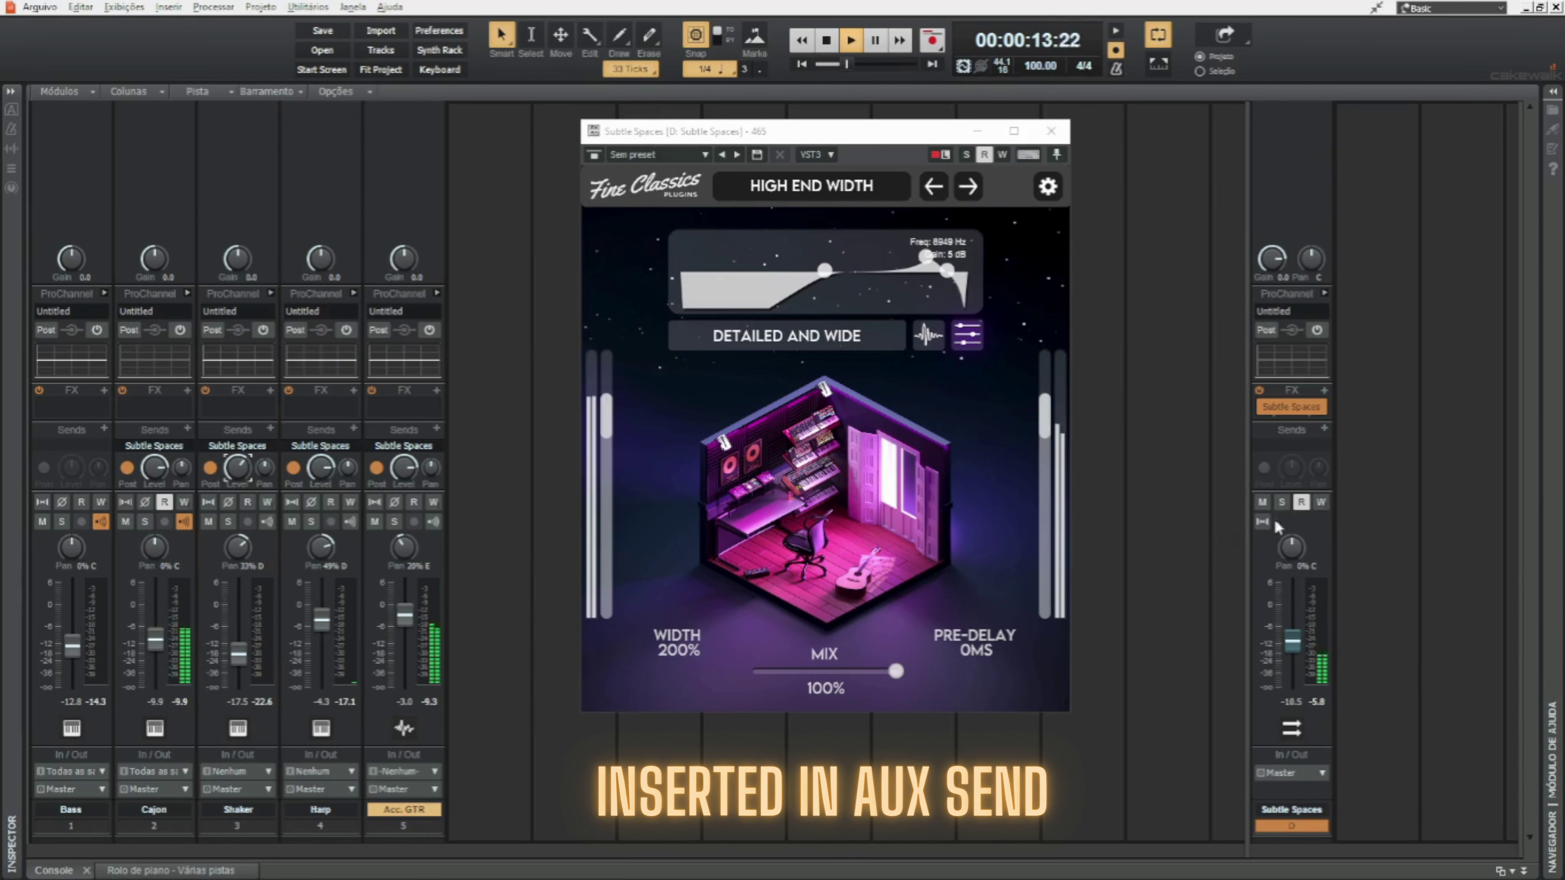
{"action": "left_click", "coordinate": [1262, 502]}
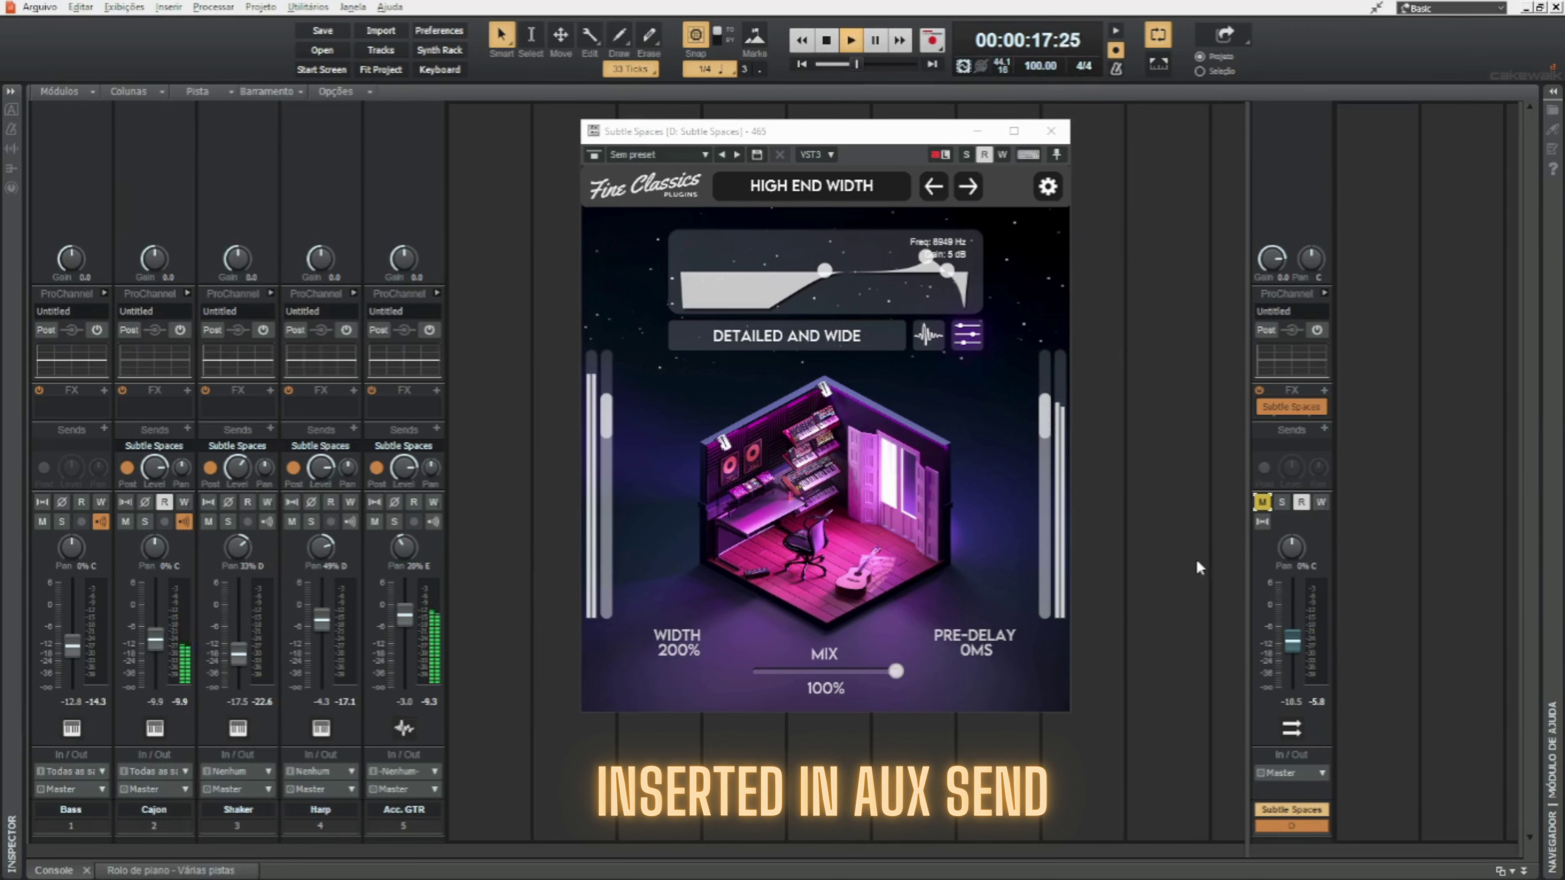
{"action": "left_click", "coordinate": [1262, 502]}
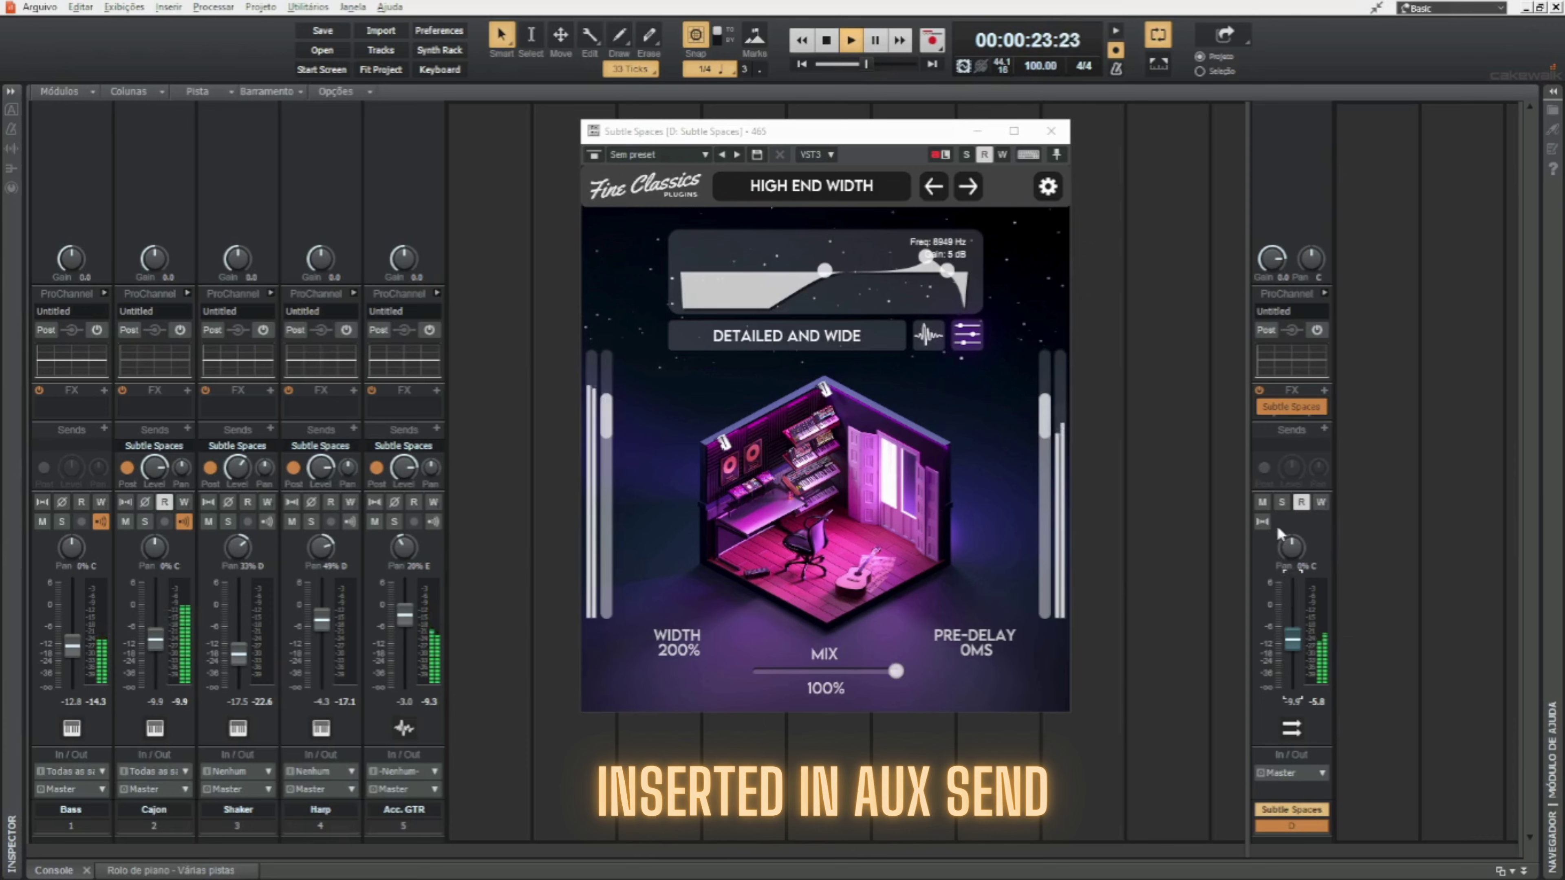
Solo the reverb bus, load the Low End Rumble preset from the General category, and set its mix to 100%
{"action": "left_click", "coordinate": [1282, 502]}
{"action": "left_click", "coordinate": [811, 188]}
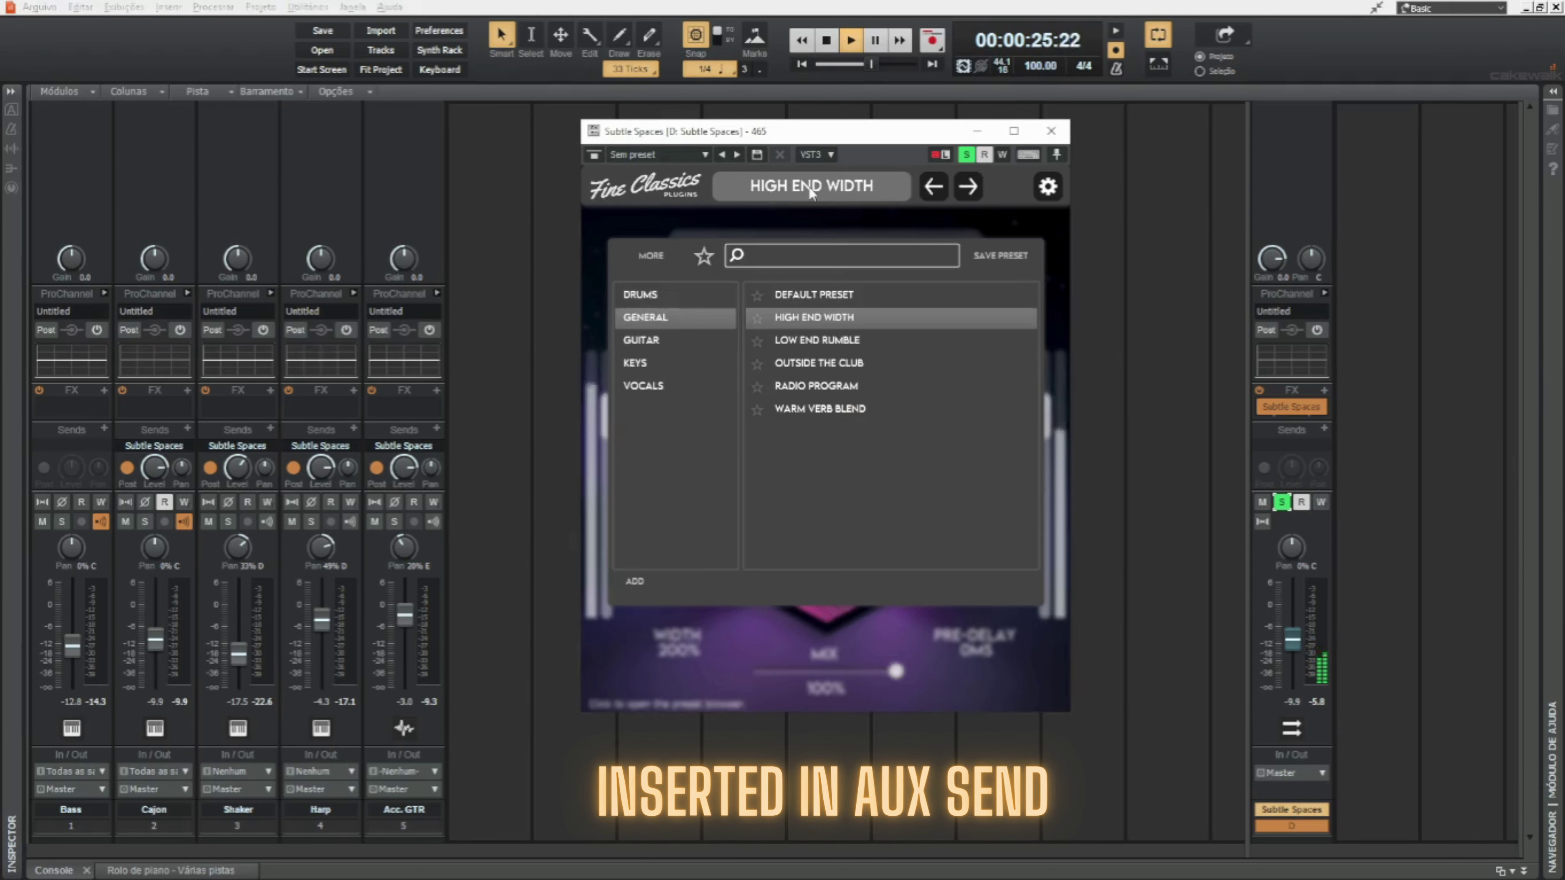
{"action": "left_click", "coordinate": [834, 341]}
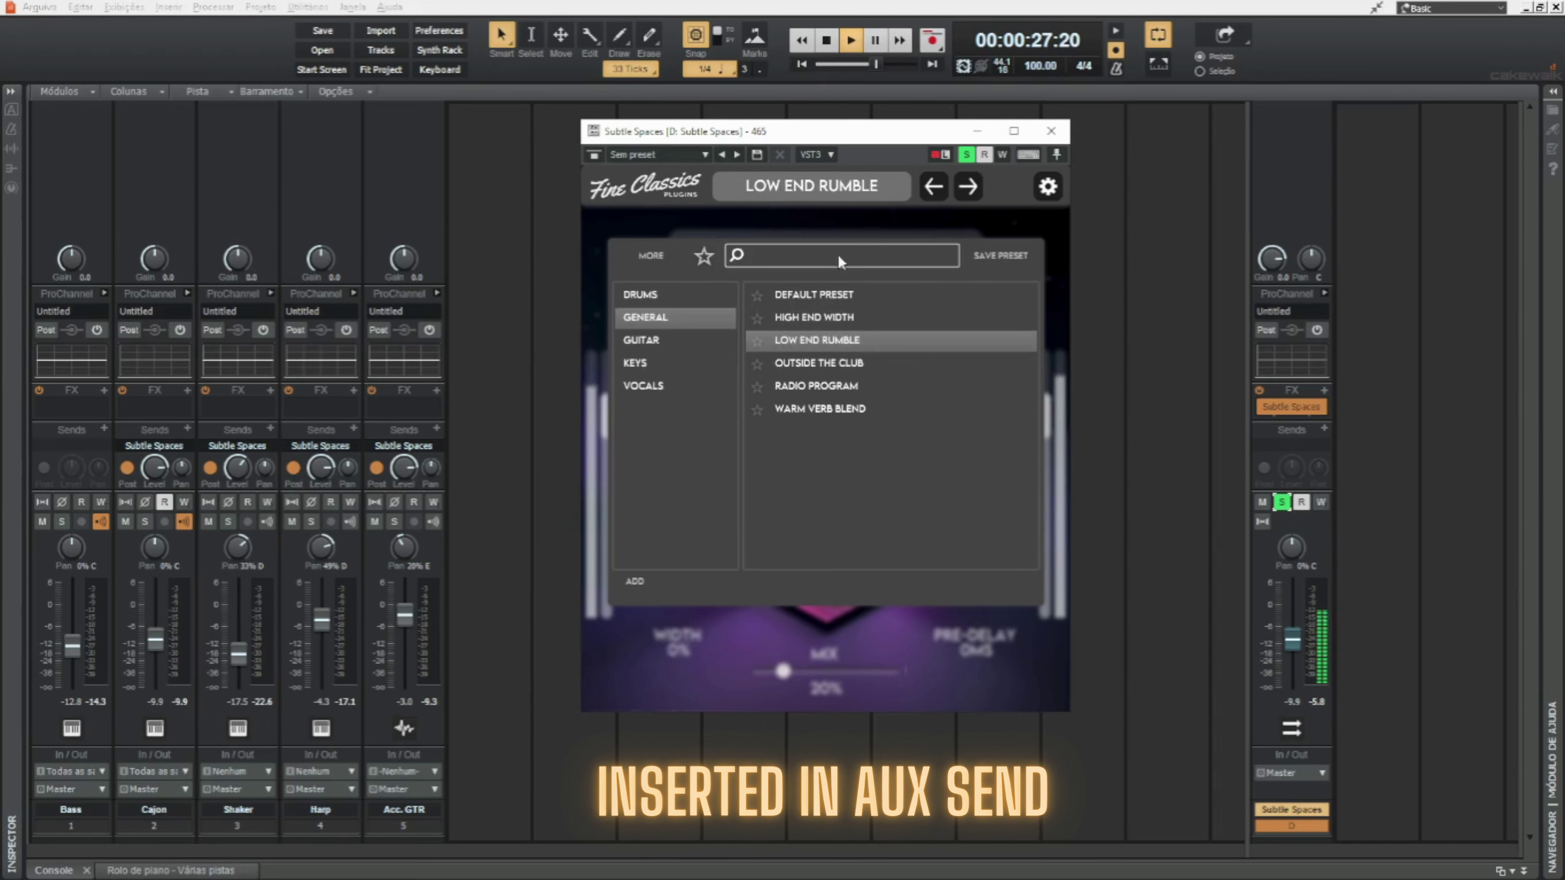
{"action": "left_click", "coordinate": [831, 190]}
{"action": "left_click_drag", "start_coordinate": [784, 671], "coordinate": [934, 669]}
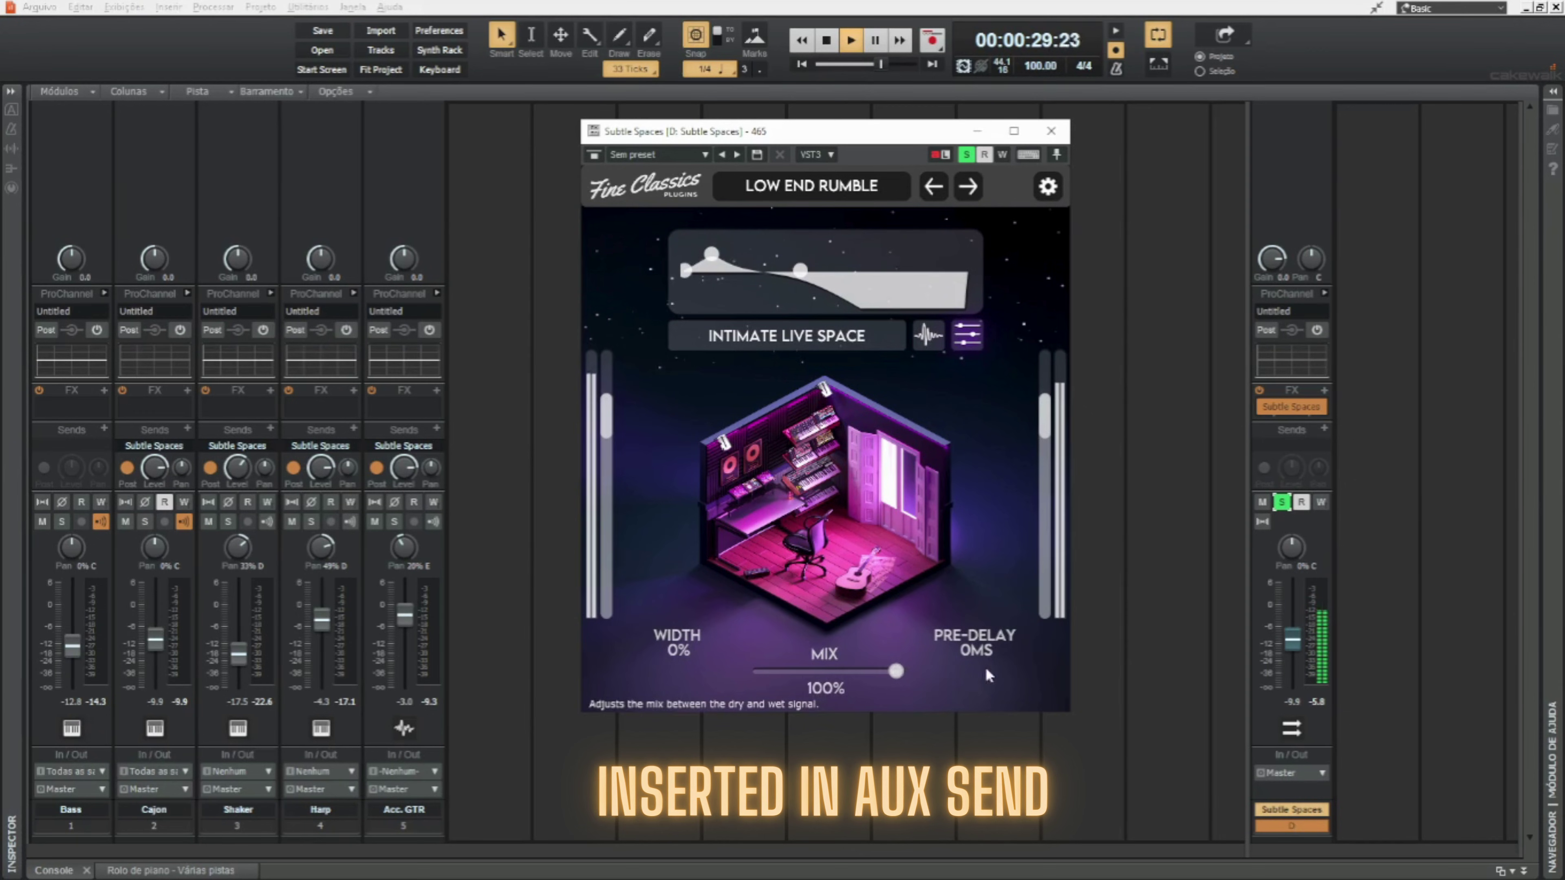
Raise the reverb bus fader, unsolo the bus, and settle its level at about -8.7 dB in the full mix
{"action": "left_click_drag", "start_coordinate": [1292, 641], "coordinate": [1292, 633]}
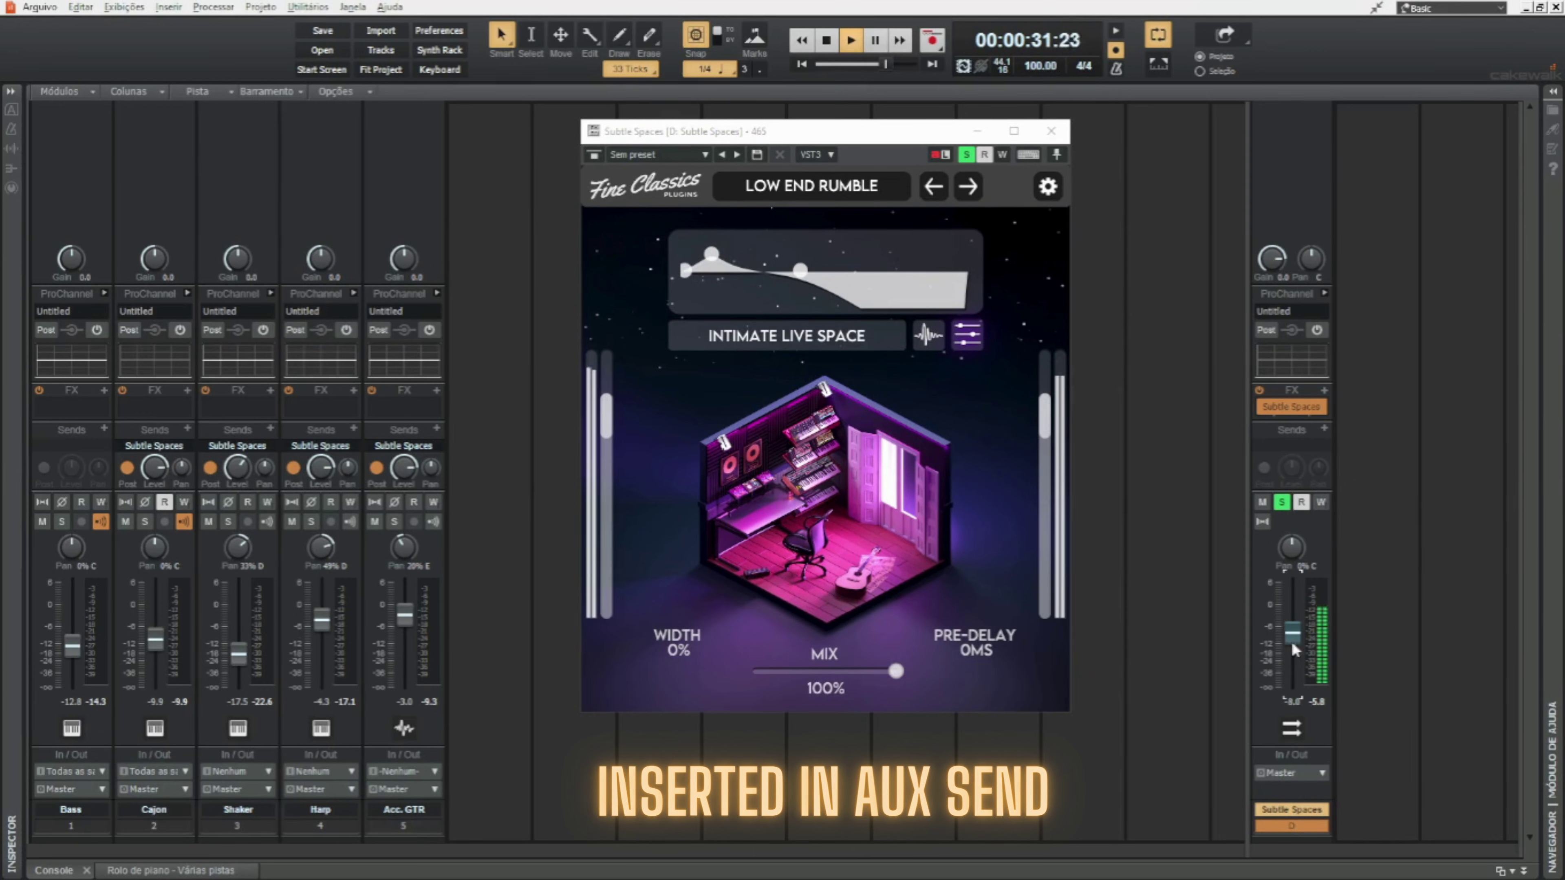
{"action": "left_click", "coordinate": [1282, 502]}
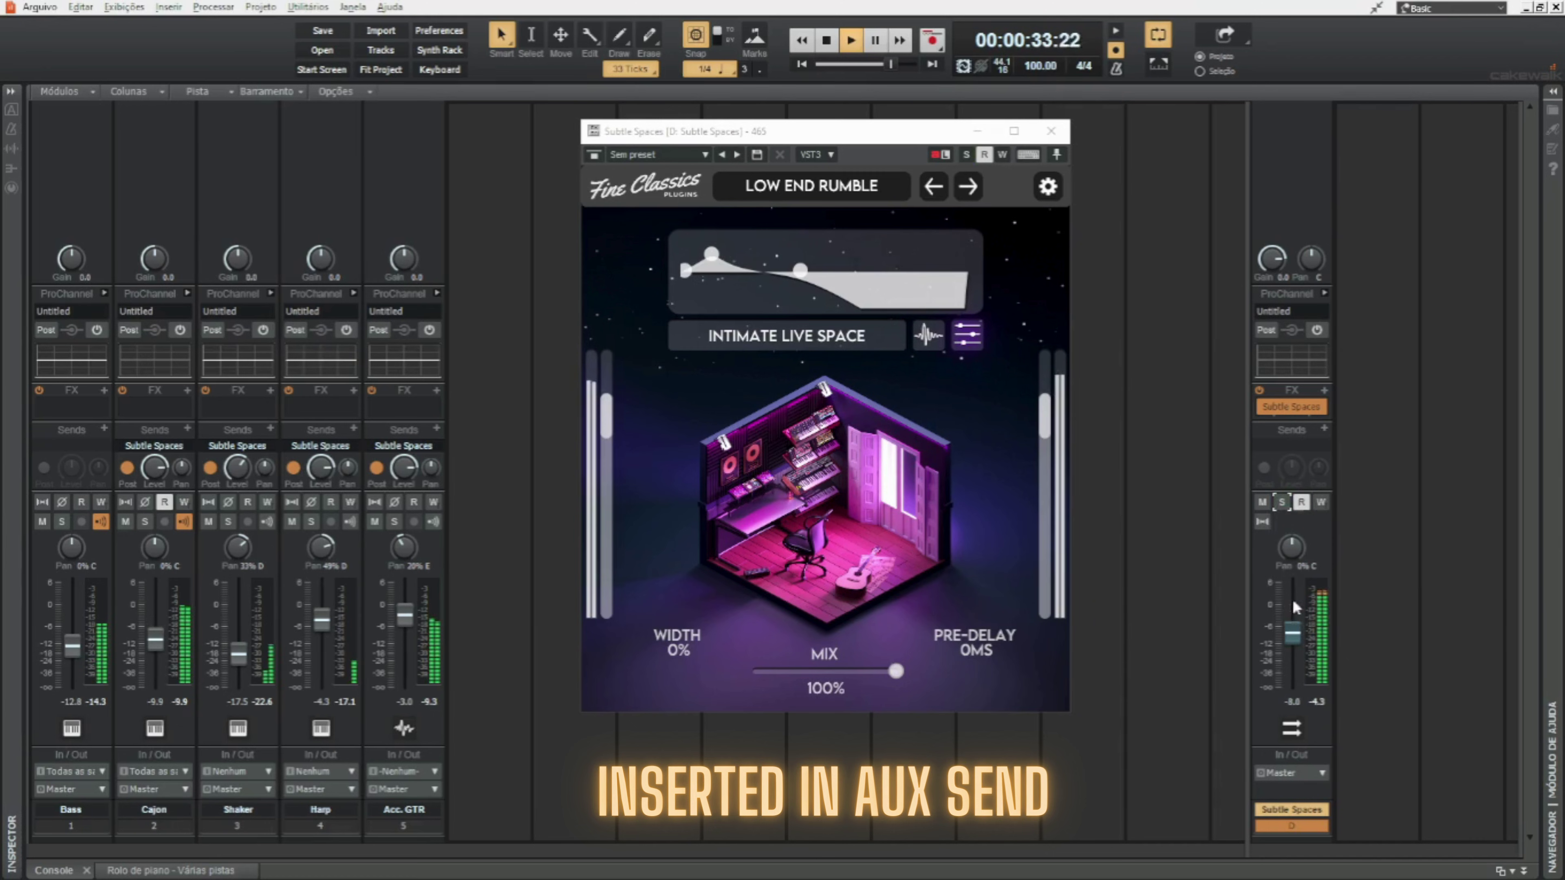
{"action": "left_click_drag", "start_coordinate": [1292, 633], "coordinate": [1292, 635]}
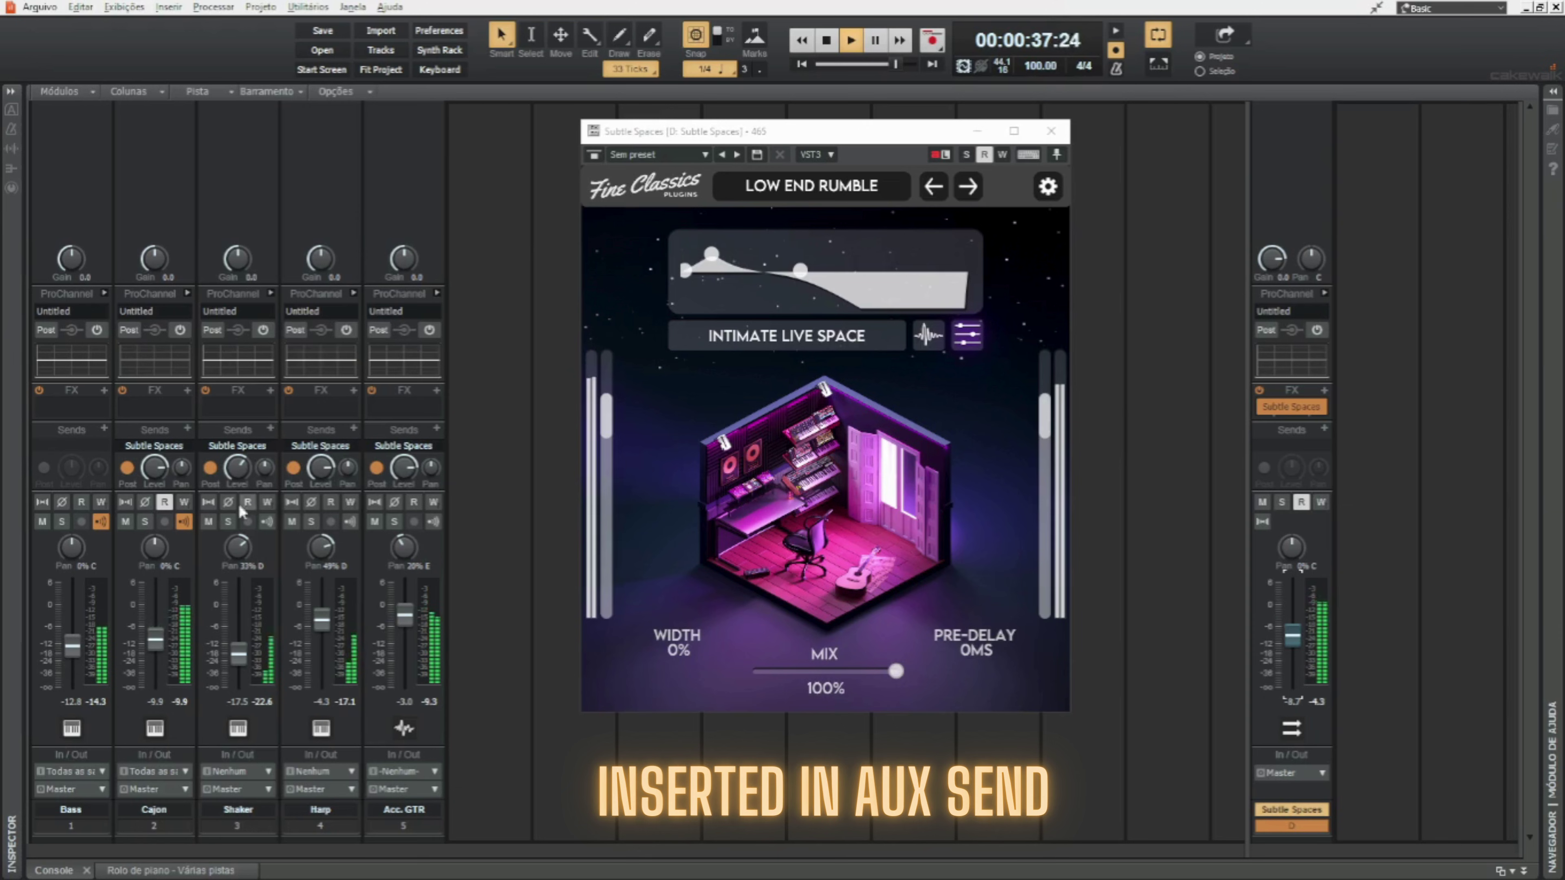
Compare the soloed Cajon with the reverb bus muted and unmuted, then unsolo it and adjust its Subtle Spaces send level
{"action": "left_click", "coordinate": [145, 522]}
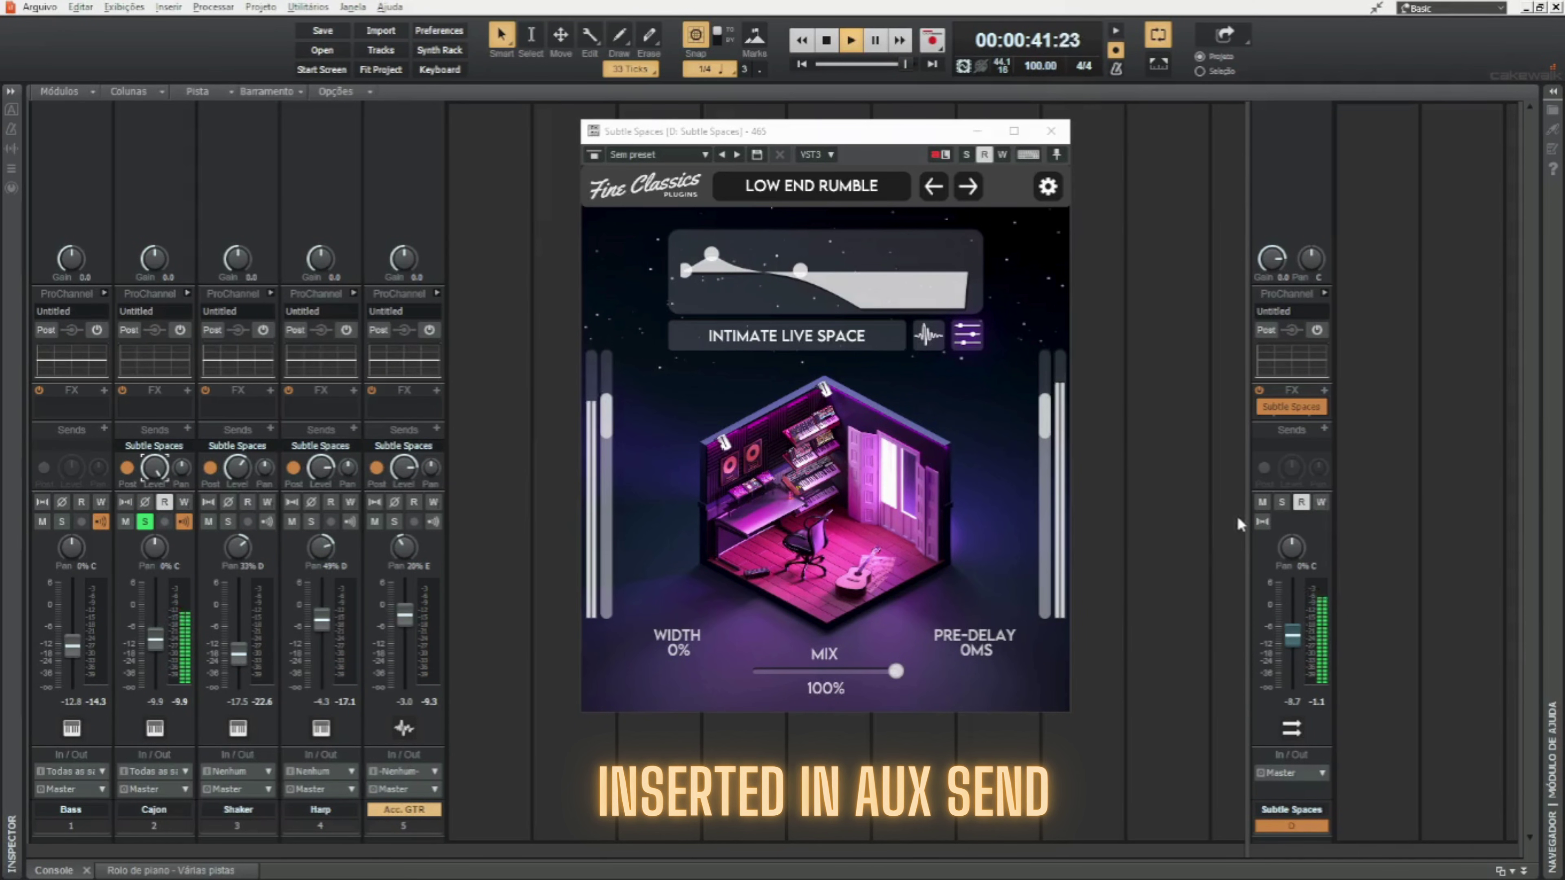
{"action": "left_click", "coordinate": [1262, 501]}
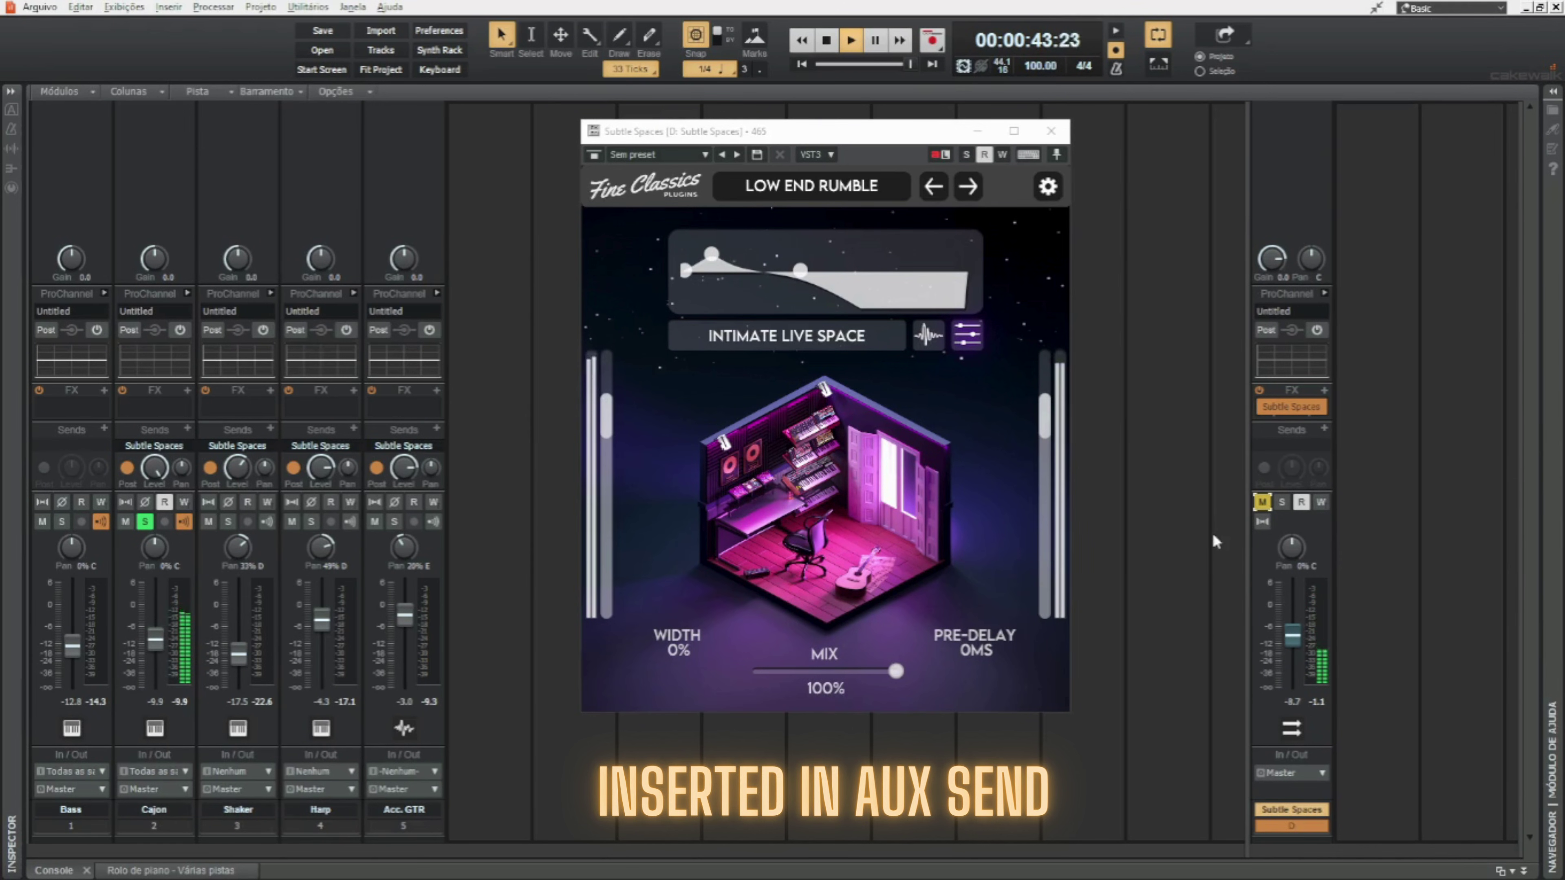
{"action": "left_click", "coordinate": [1262, 502]}
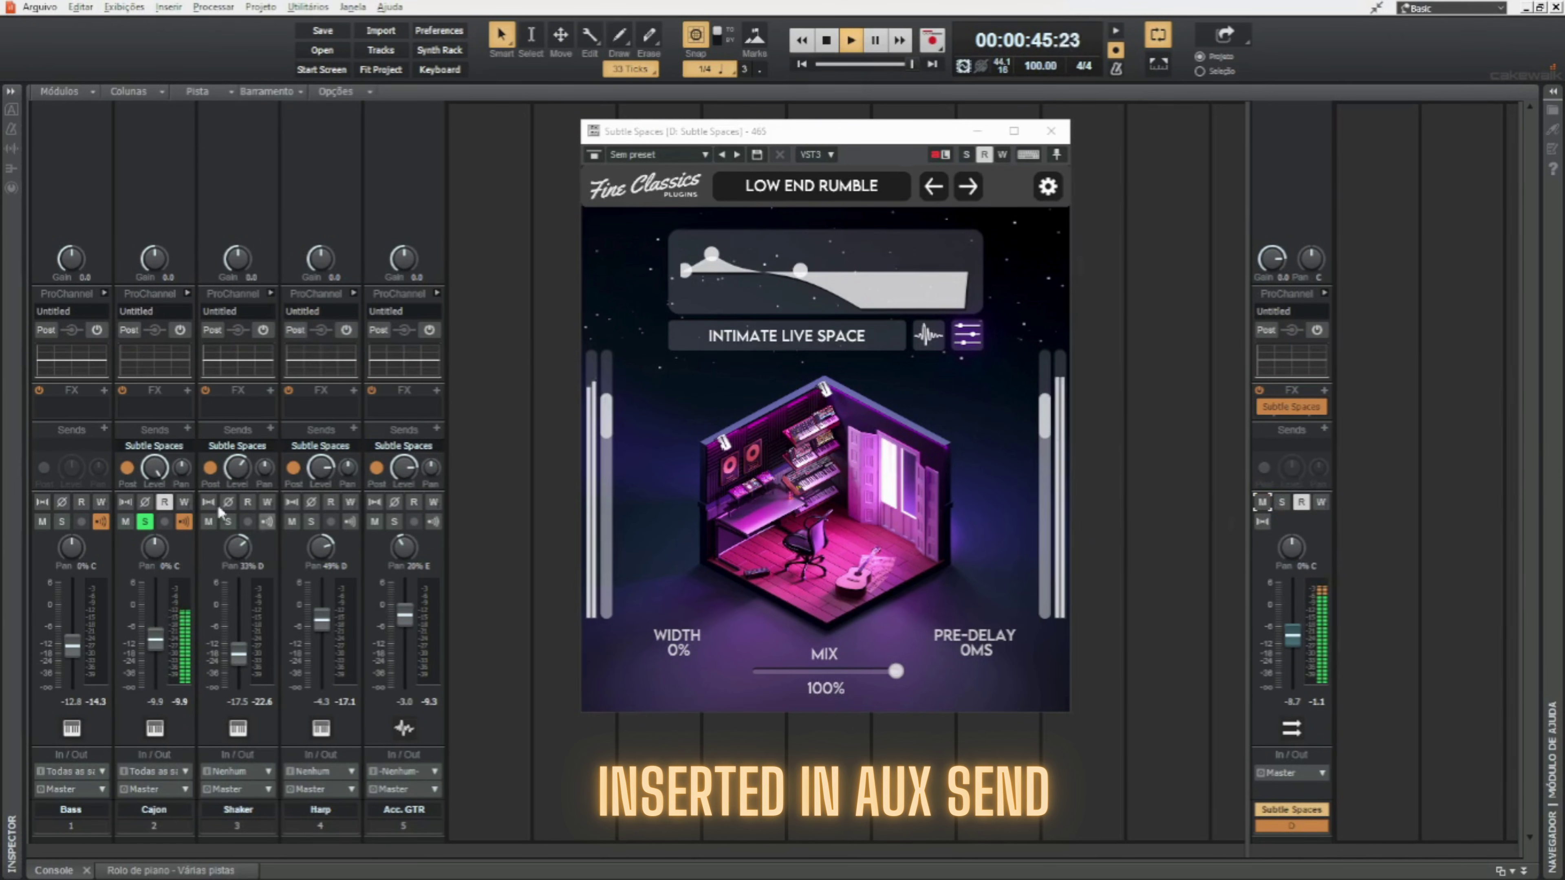
{"action": "left_click", "coordinate": [145, 521]}
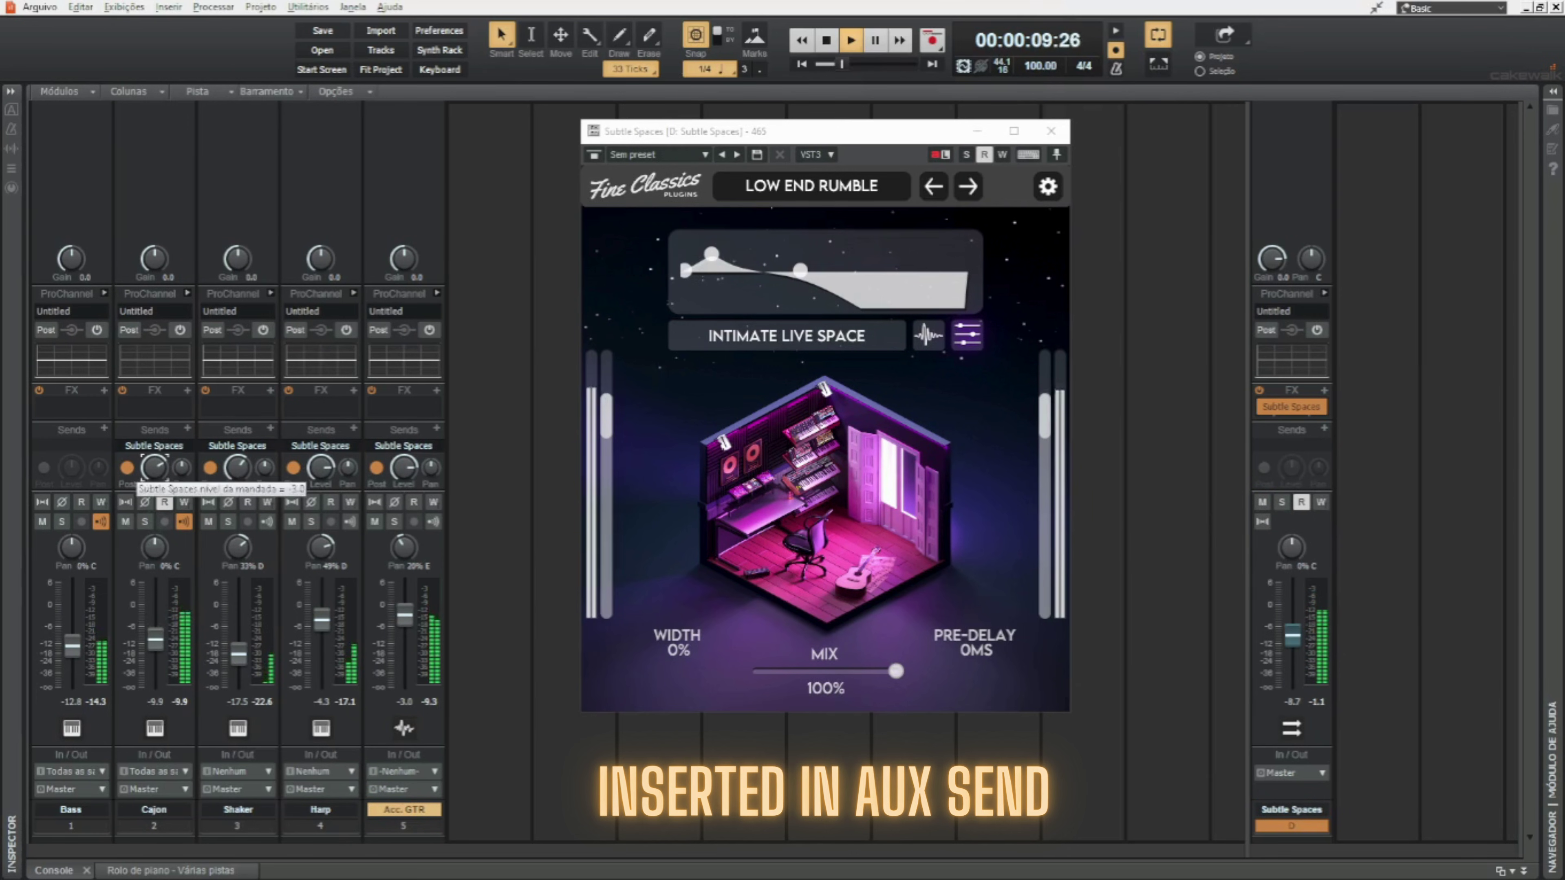
{"action": "left_click_drag", "start_coordinate": [154, 467], "coordinate": [155, 453]}
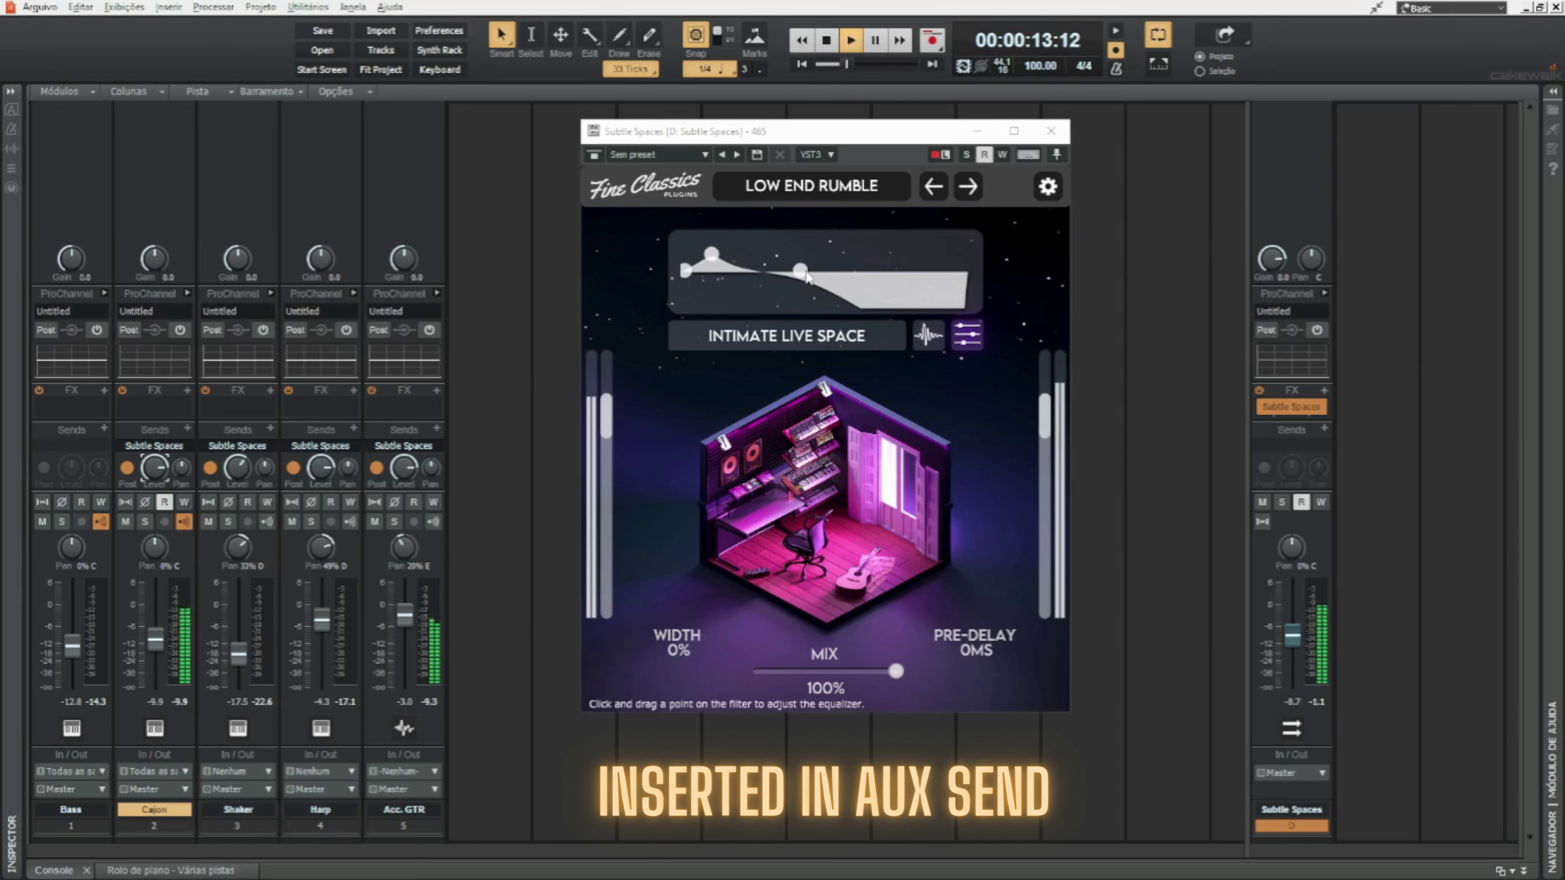
Set the reverb EQ's high cut to 2202 Hz and low cut to 214 Hz, with the width at 100%
{"action": "left_click_drag", "start_coordinate": [799, 270], "coordinate": [875, 273]}
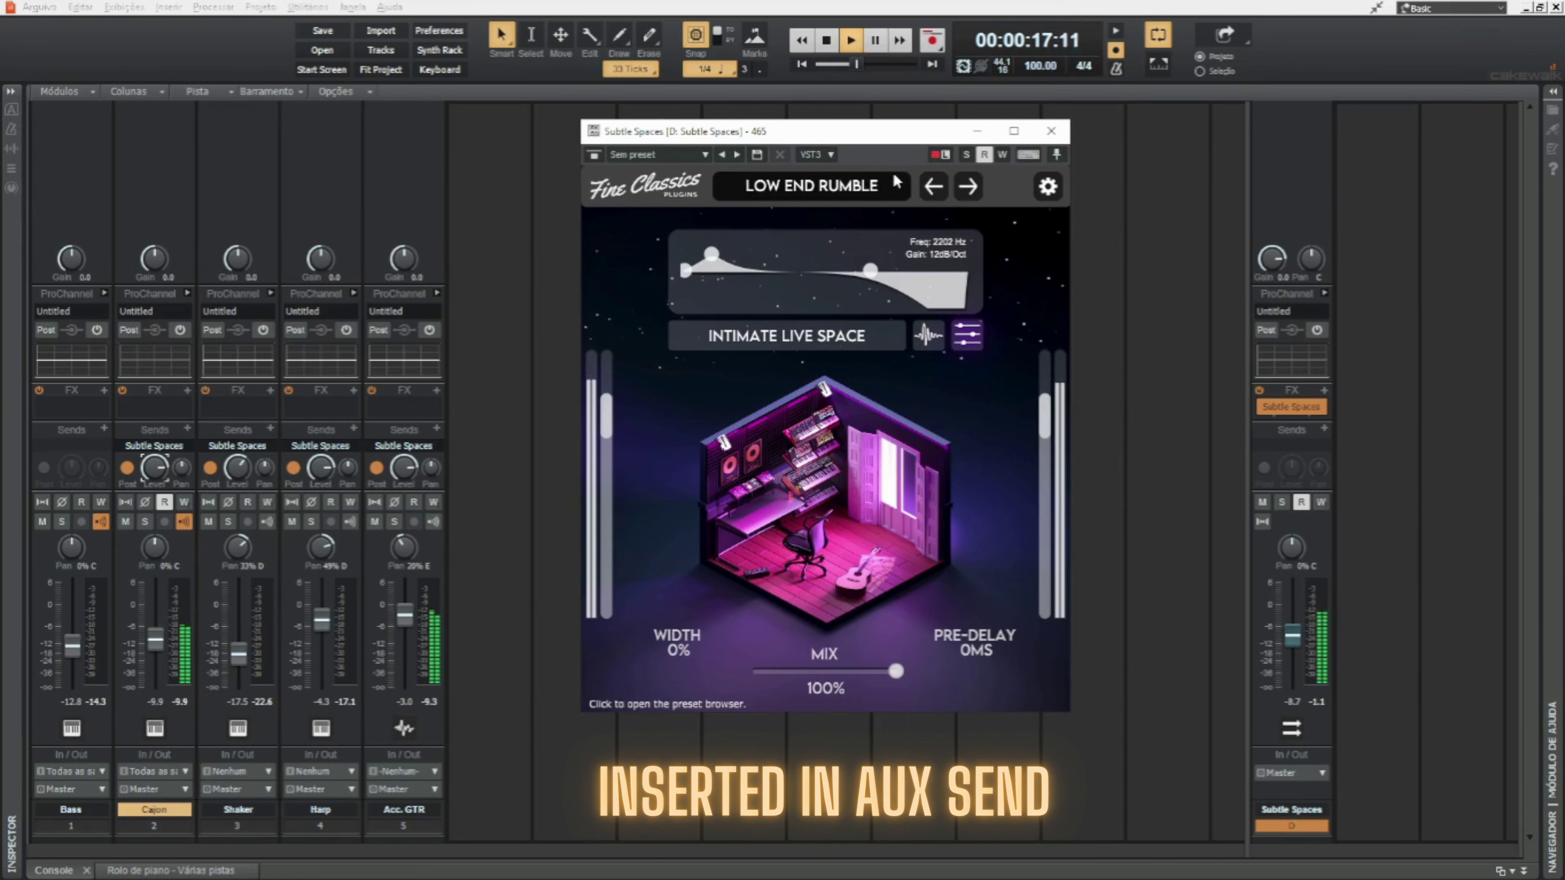
{"action": "left_click_drag", "start_coordinate": [678, 641], "coordinate": [720, 573]}
{"action": "left_click_drag", "start_coordinate": [684, 272], "coordinate": [781, 289]}
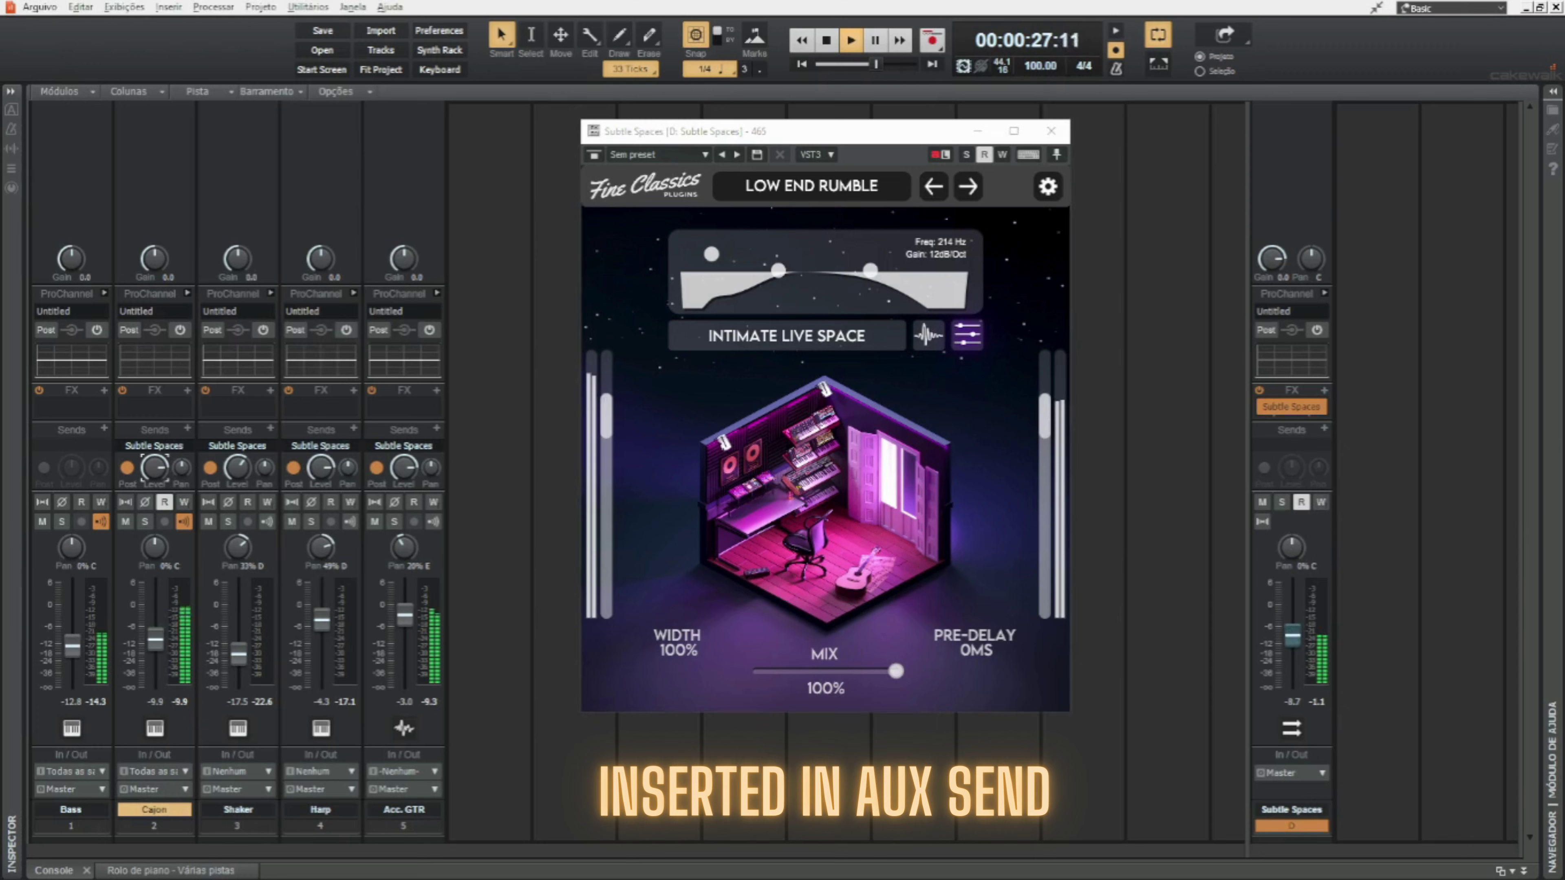
Raise the reverb bus fader and set the reverb's width to 140%
{"action": "left_click_drag", "start_coordinate": [1293, 635], "coordinate": [1293, 624]}
{"action": "mouse_move", "coordinate": [849, 621]}
{"action": "left_mouse_down"}
{"action": "mouse_move", "coordinate": [843, 609]}
{"action": "mouse_move", "coordinate": [850, 645]}
{"action": "left_mouse_up"}
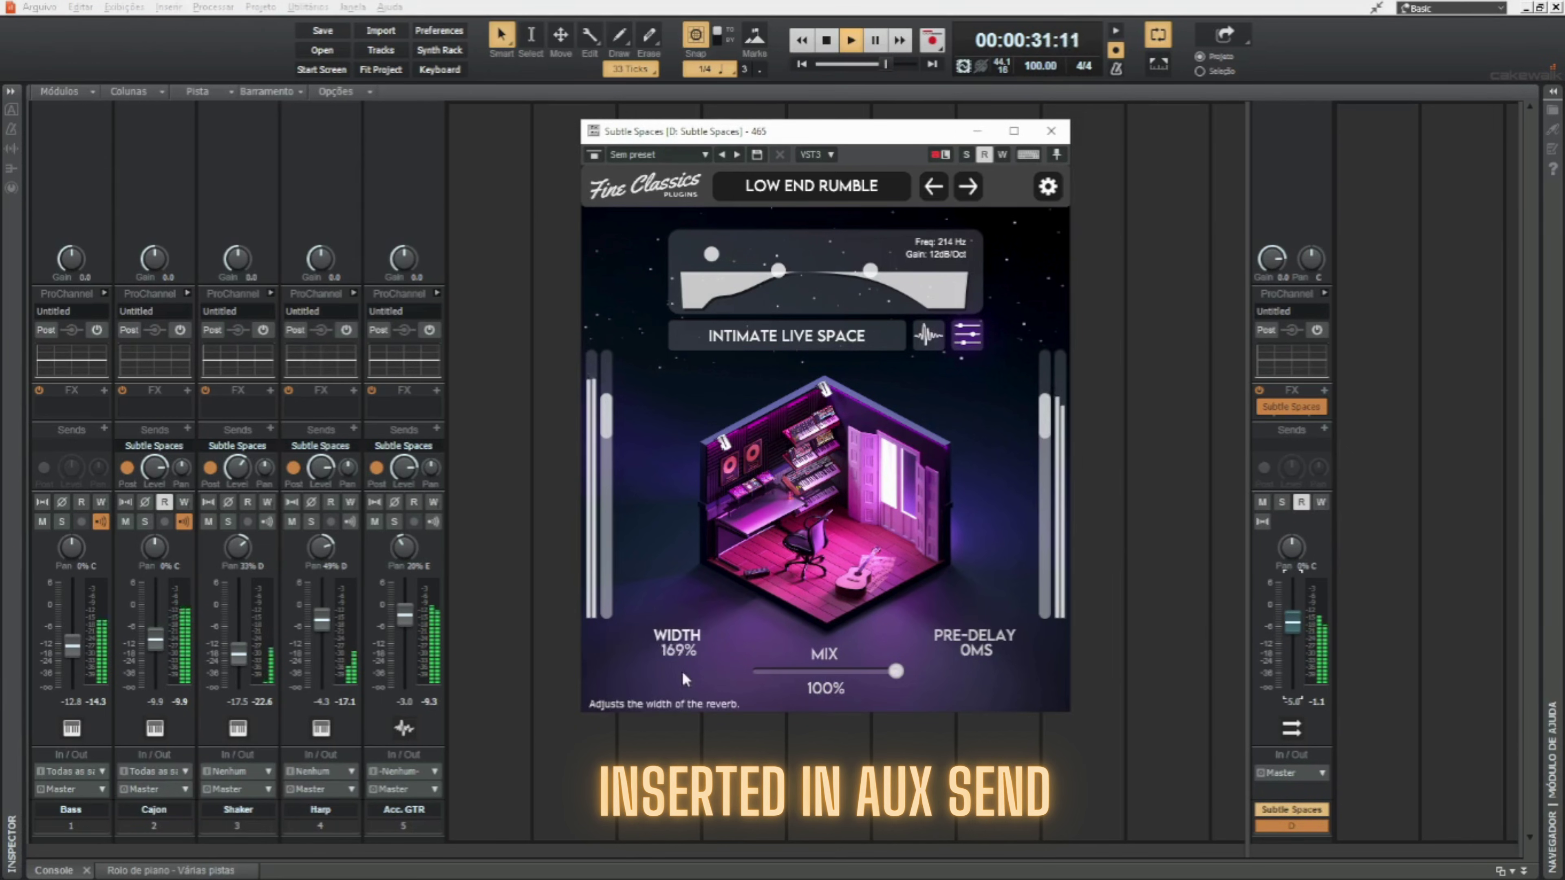
{"action": "left_click_drag", "start_coordinate": [680, 693], "coordinate": [681, 698]}
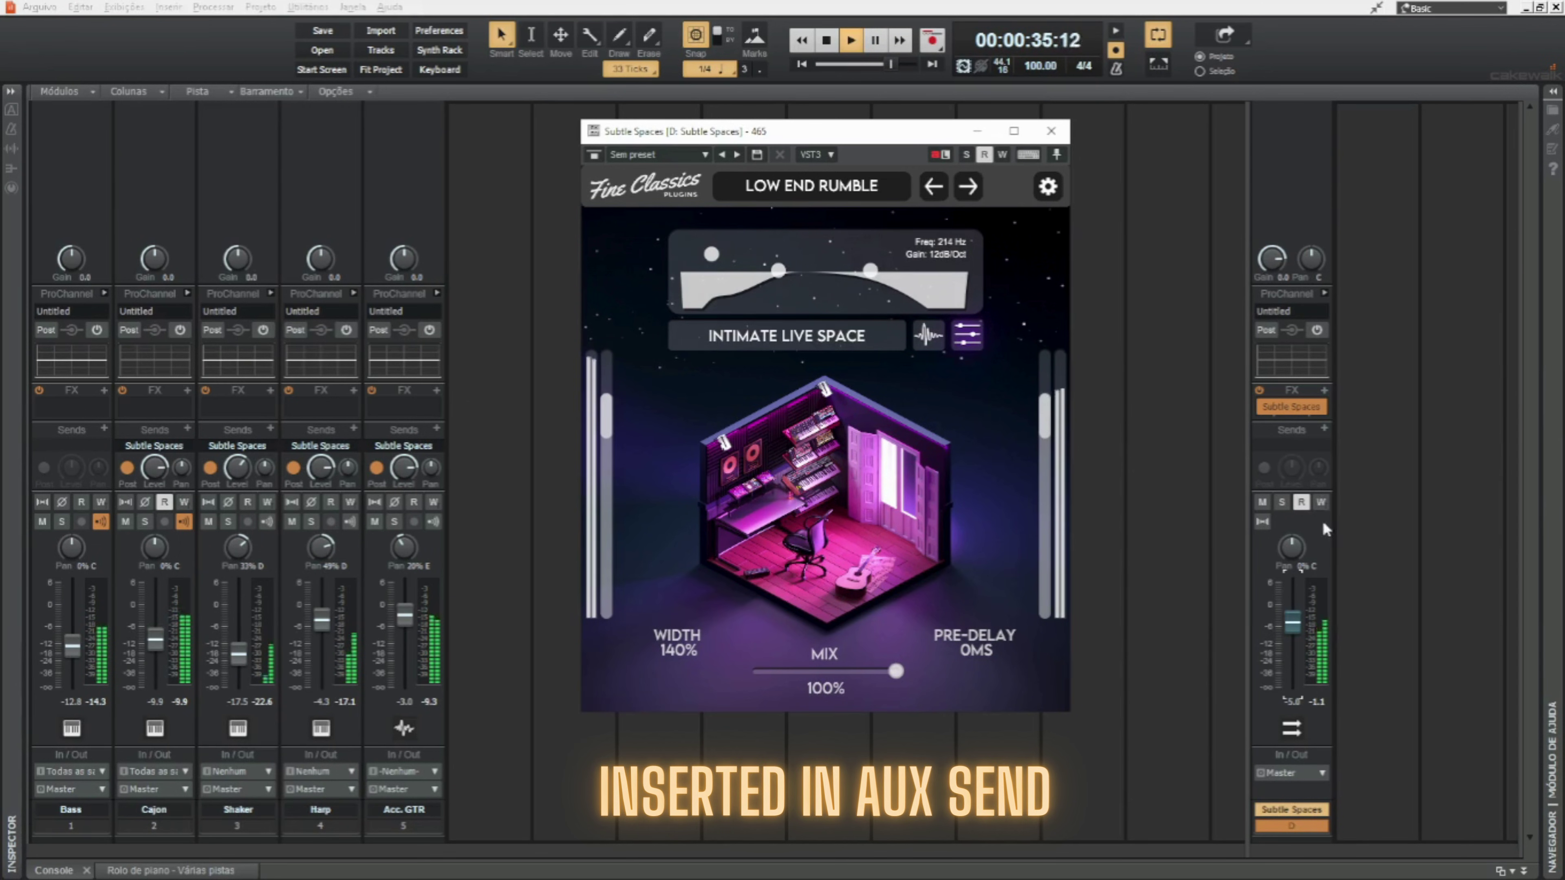
Compare the mix with the Low End Rumble reverb bus muted and unmuted, and lower its fader to about -6.4 dB
{"action": "left_click", "coordinate": [1262, 501]}
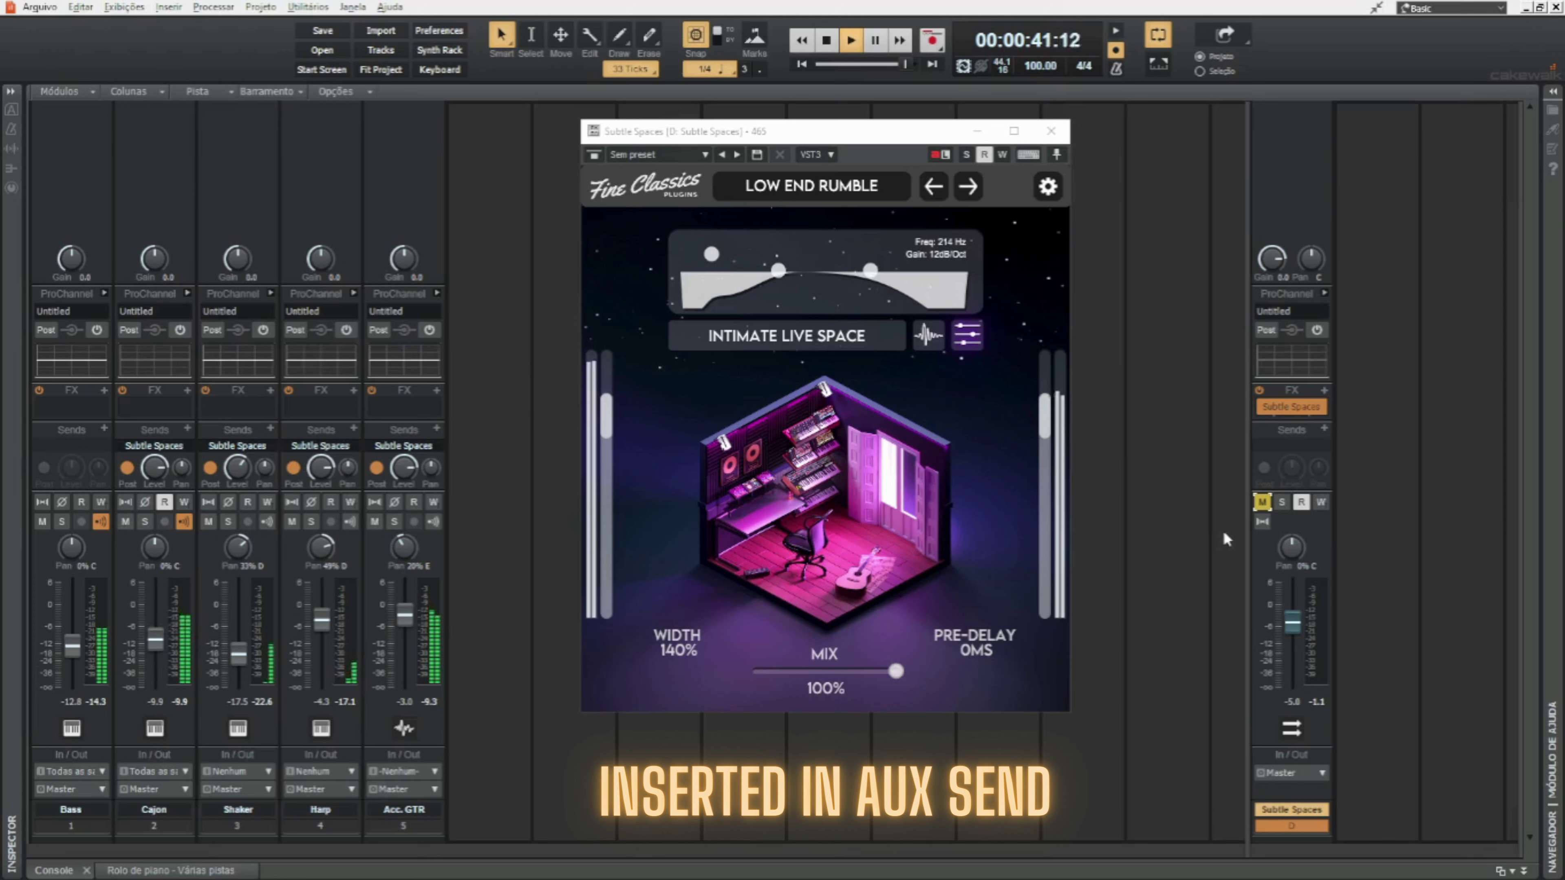
{"action": "left_click", "coordinate": [1262, 502]}
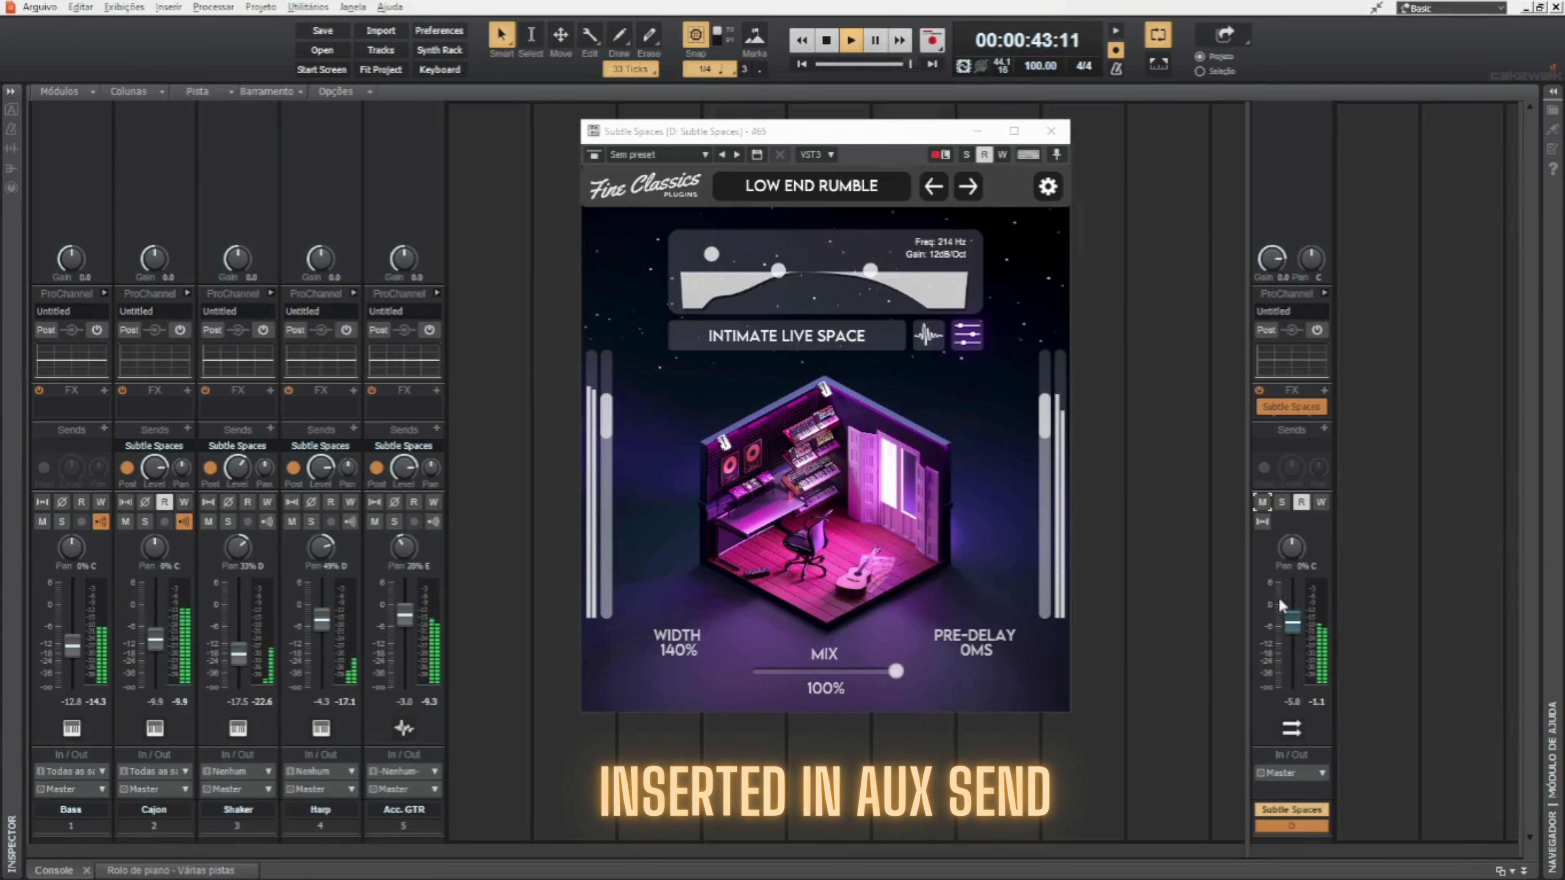
{"action": "left_click_drag", "start_coordinate": [1292, 619], "coordinate": [1292, 625]}
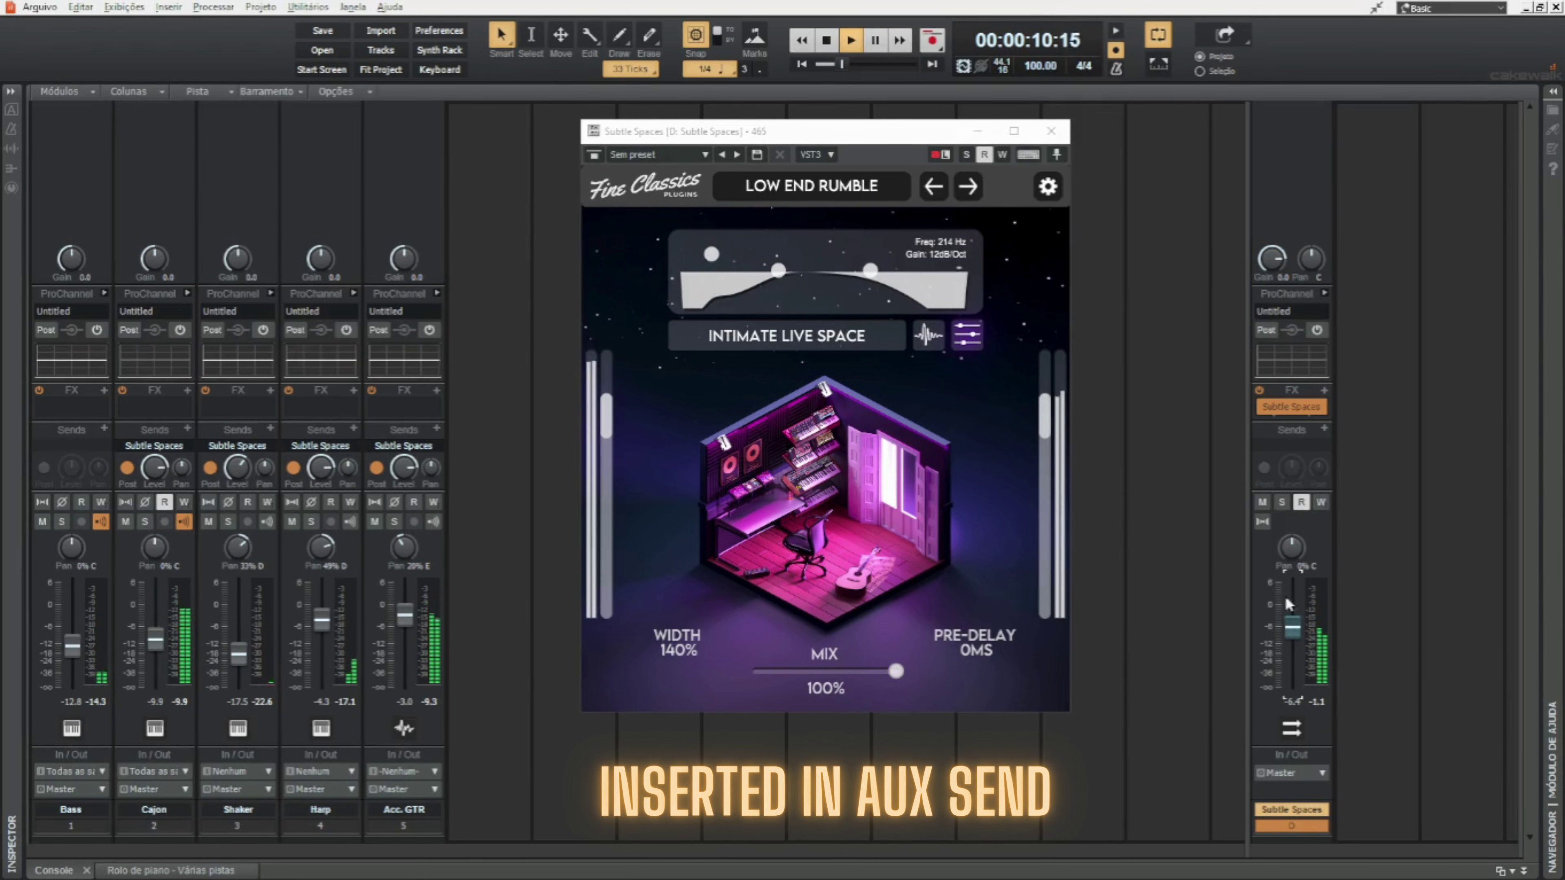
Solo the reverb bus, load the Outside the Club preset from the General category, and set its mix to 100%
{"action": "left_click", "coordinate": [1282, 501]}
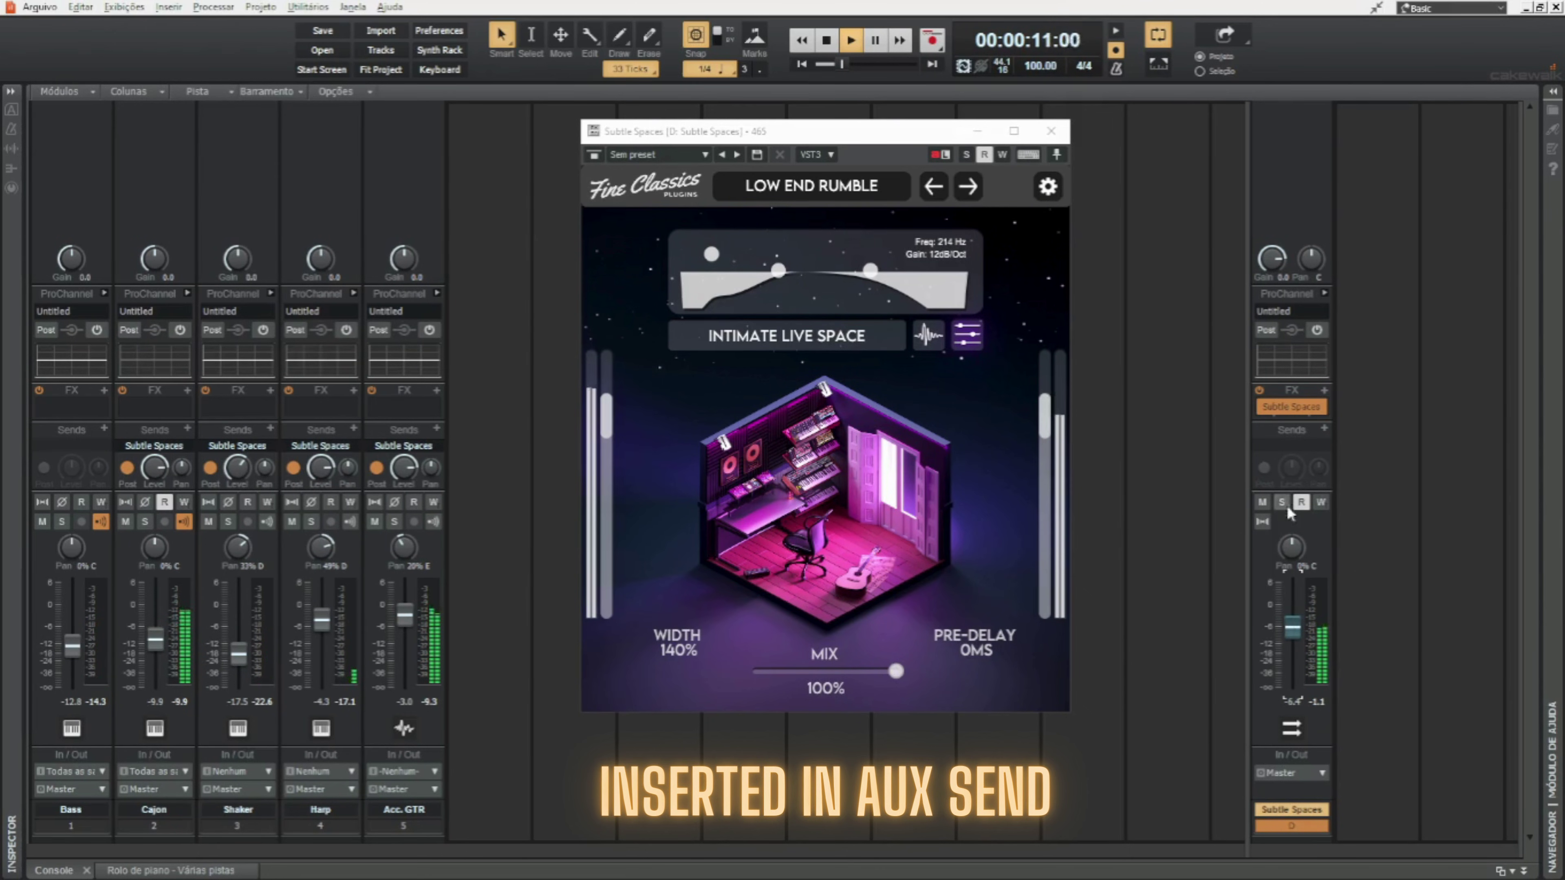
{"action": "left_click", "coordinate": [806, 188]}
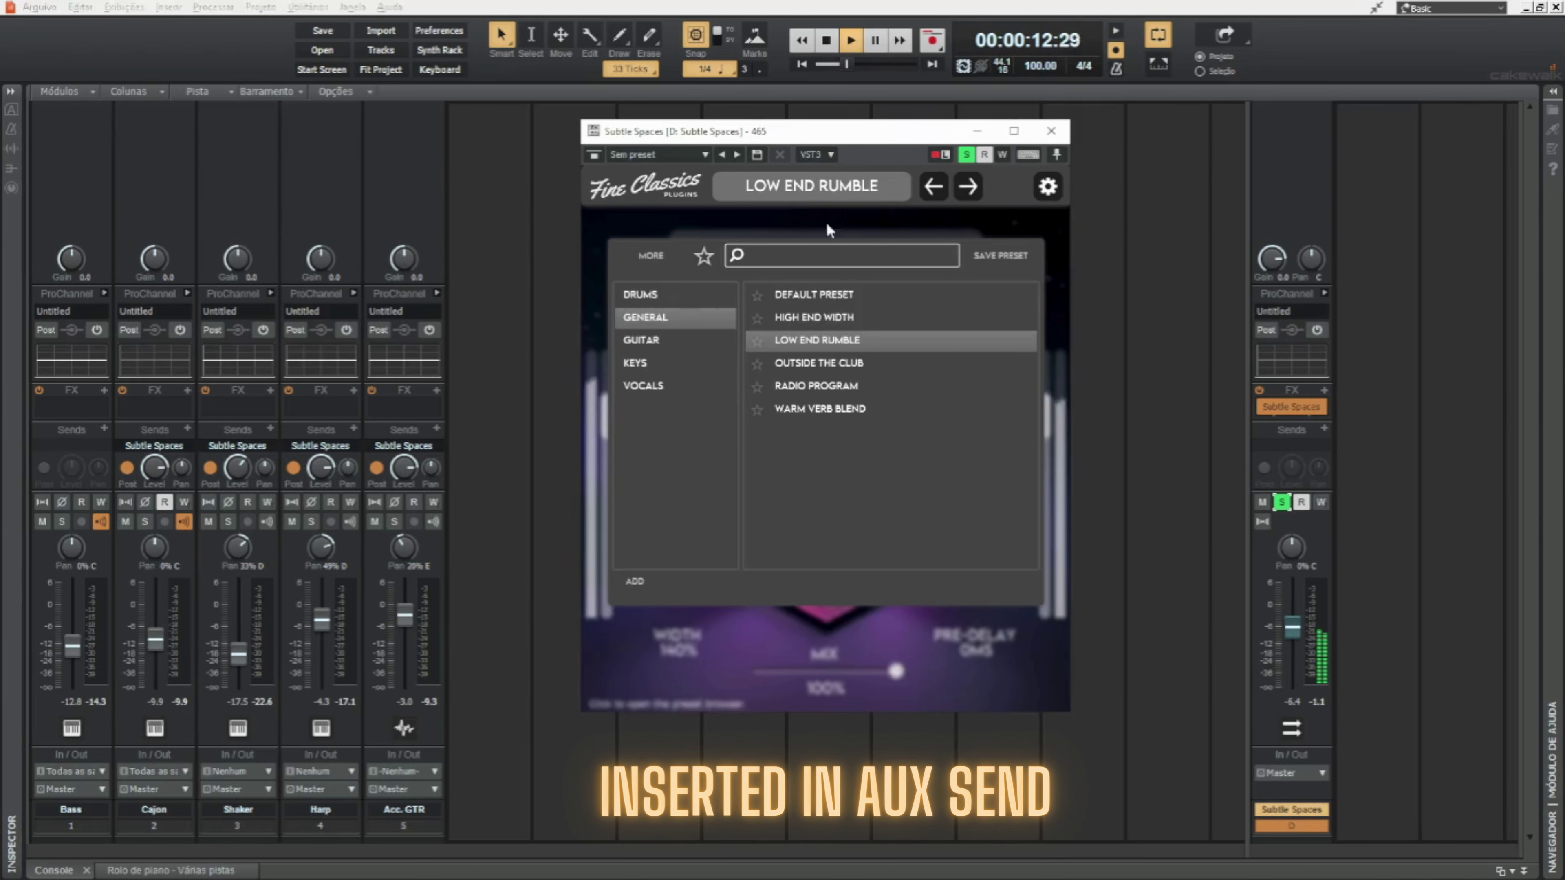
{"action": "left_click", "coordinate": [828, 365]}
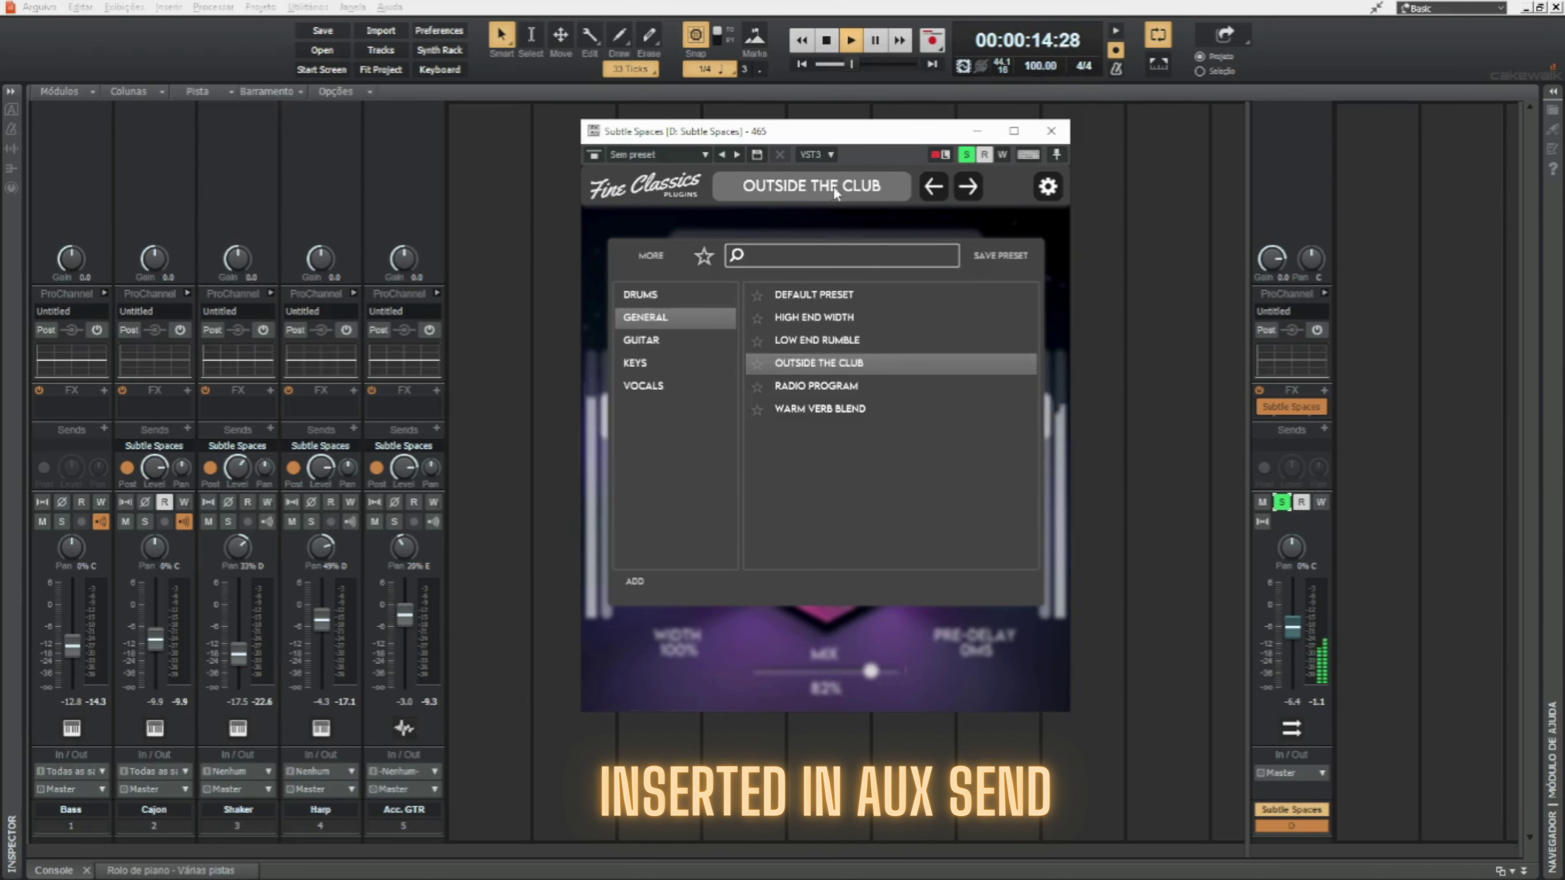
{"action": "left_click", "coordinate": [851, 601]}
{"action": "left_click_drag", "start_coordinate": [871, 671], "coordinate": [900, 671]}
Unsolo the reverb bus, compare the mix with it muted and unmuted, and set its fader to about 1.2 dB
{"action": "left_click_drag", "start_coordinate": [1292, 627], "coordinate": [1293, 609]}
{"action": "left_click", "coordinate": [1282, 502]}
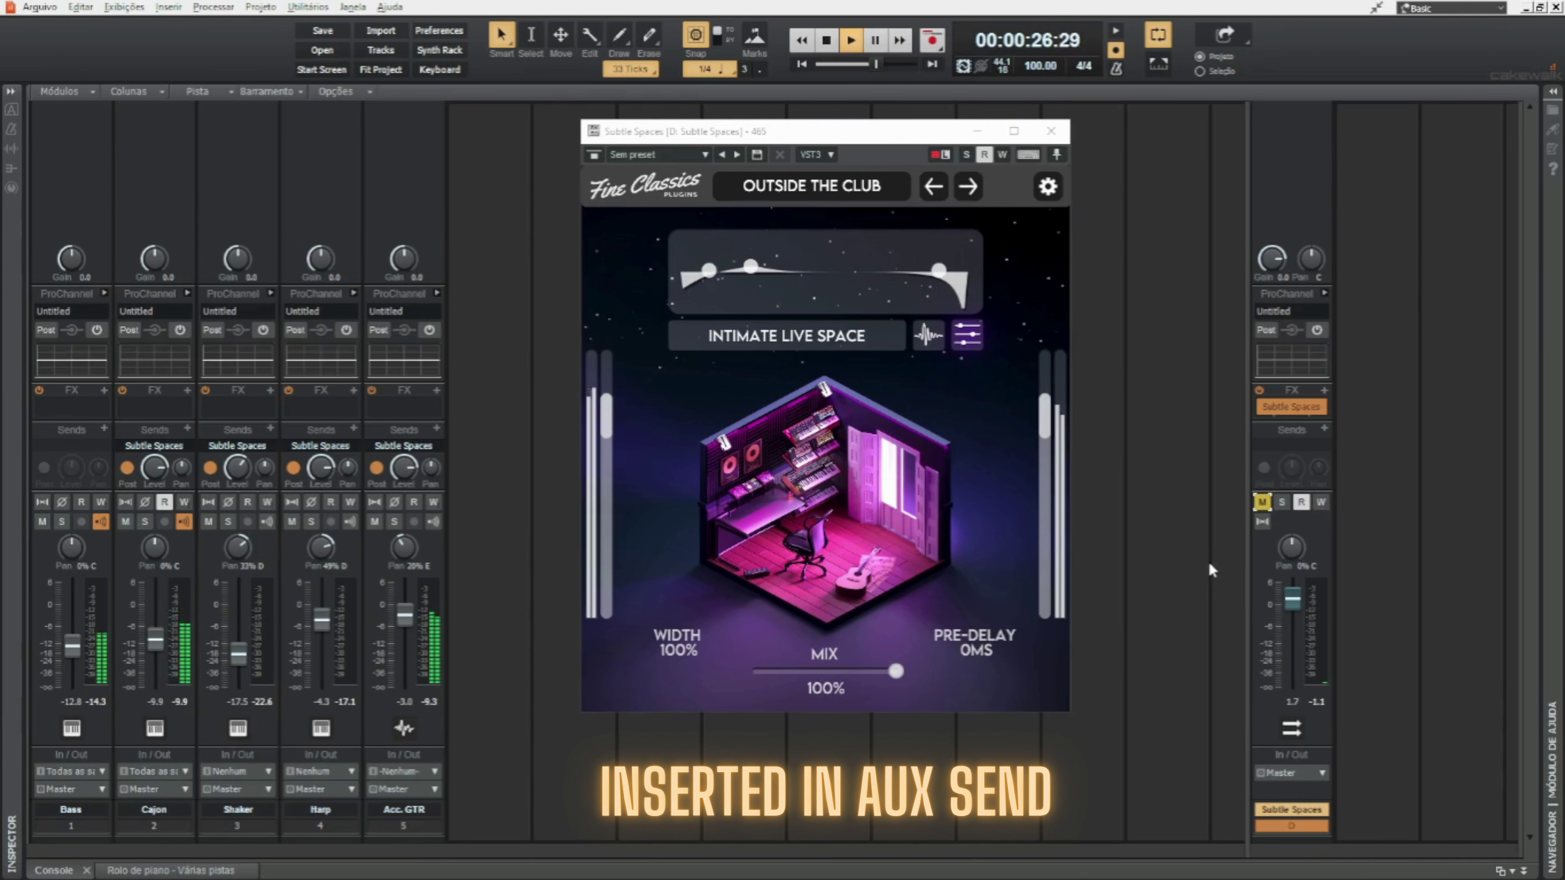
{"action": "left_click", "coordinate": [1262, 503]}
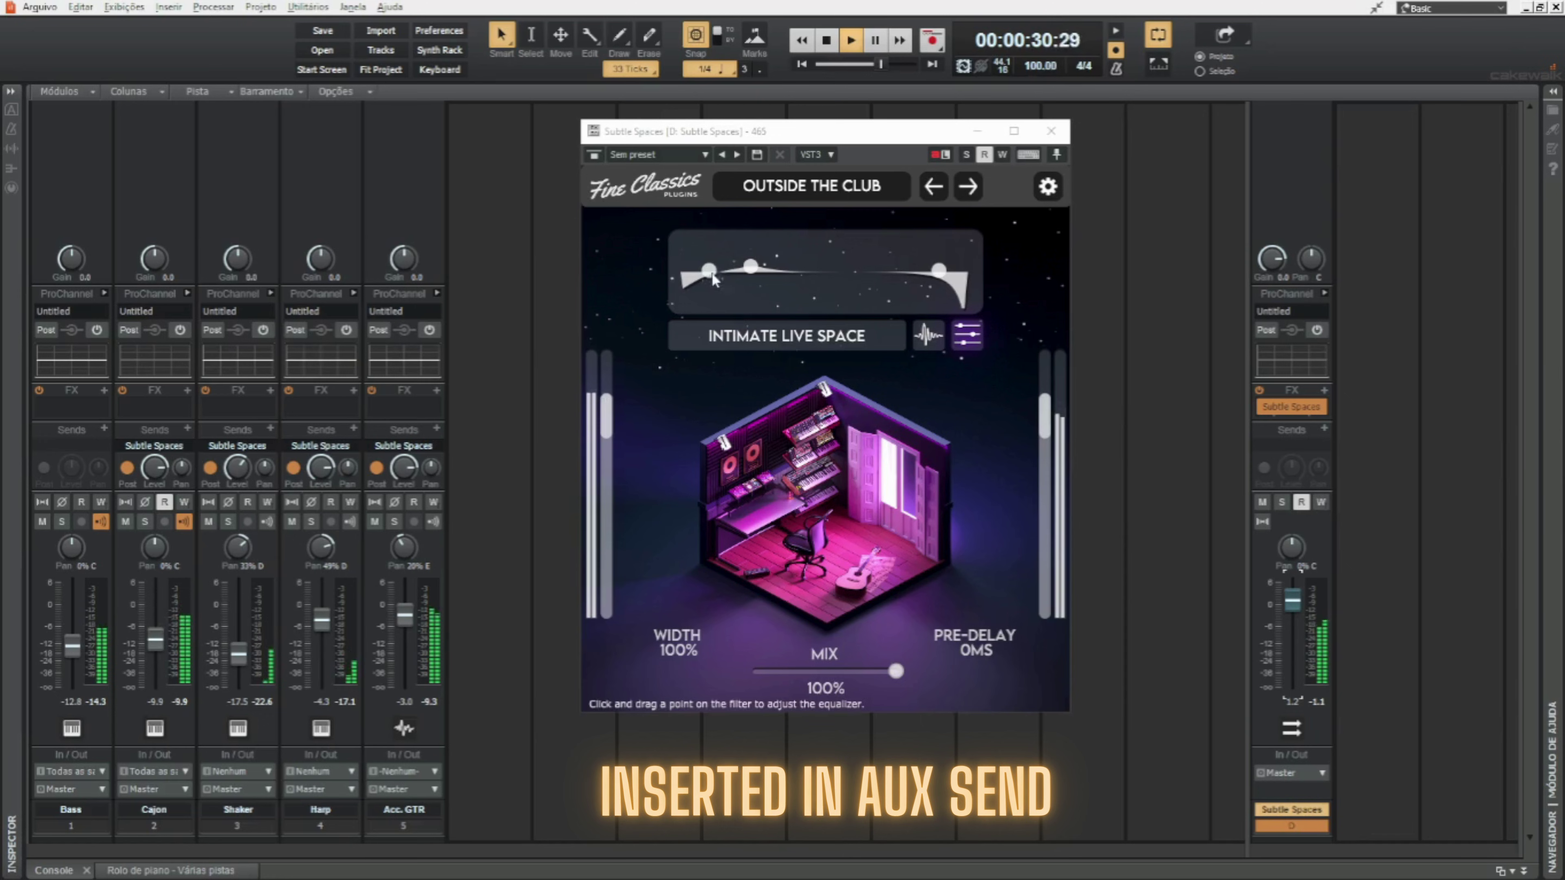
Set the reverb EQ's low cut to 125 Hz and compare the mix with the bus muted and unmuted
{"action": "left_click_drag", "start_coordinate": [712, 272], "coordinate": [757, 281]}
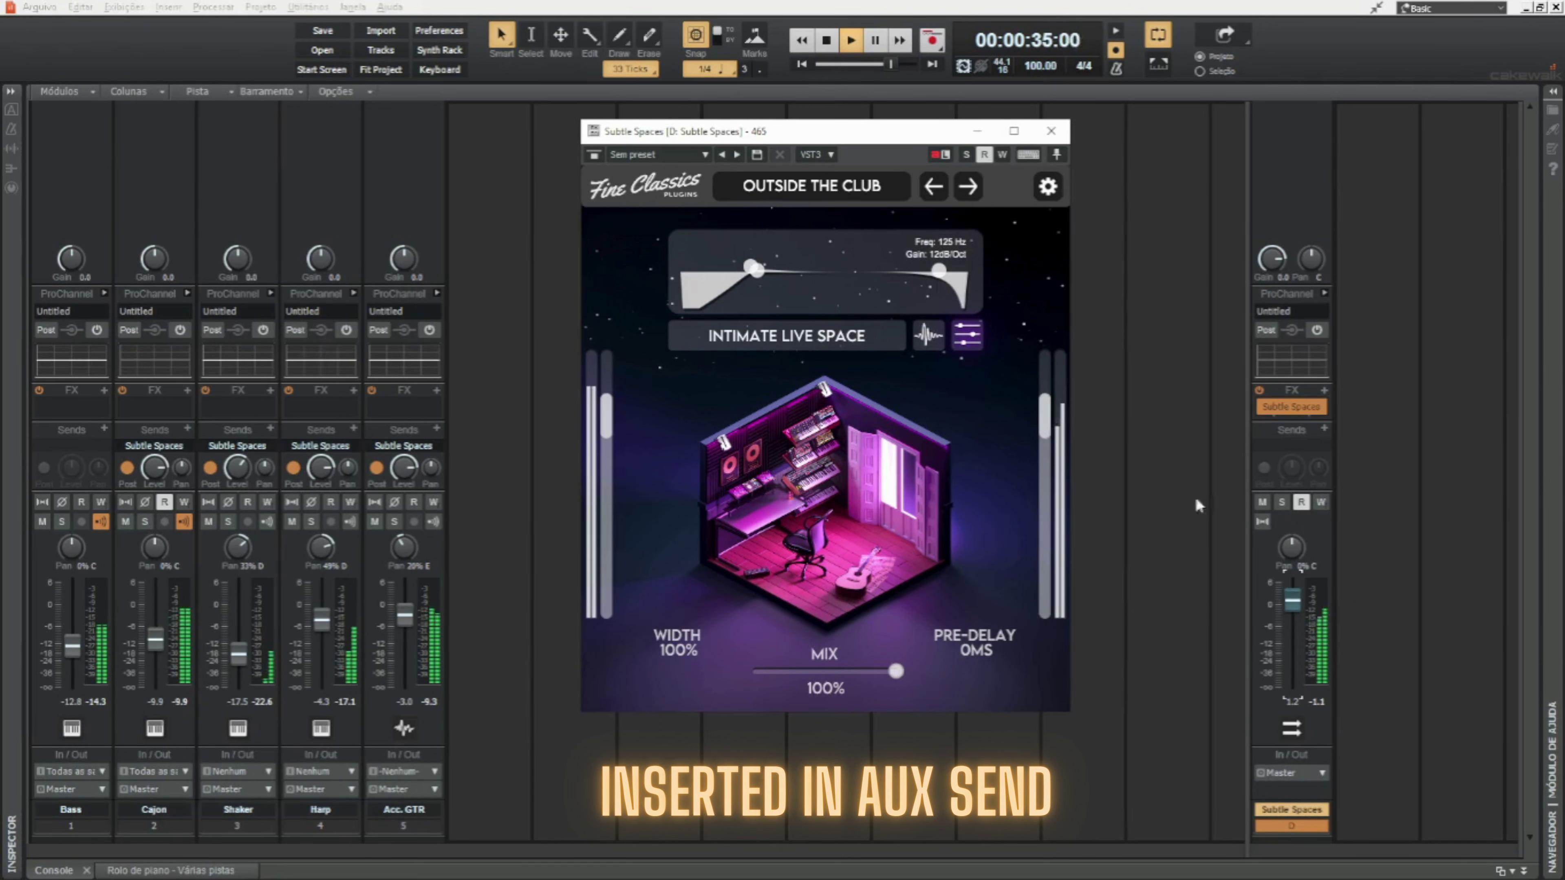
{"action": "left_click", "coordinate": [1261, 503]}
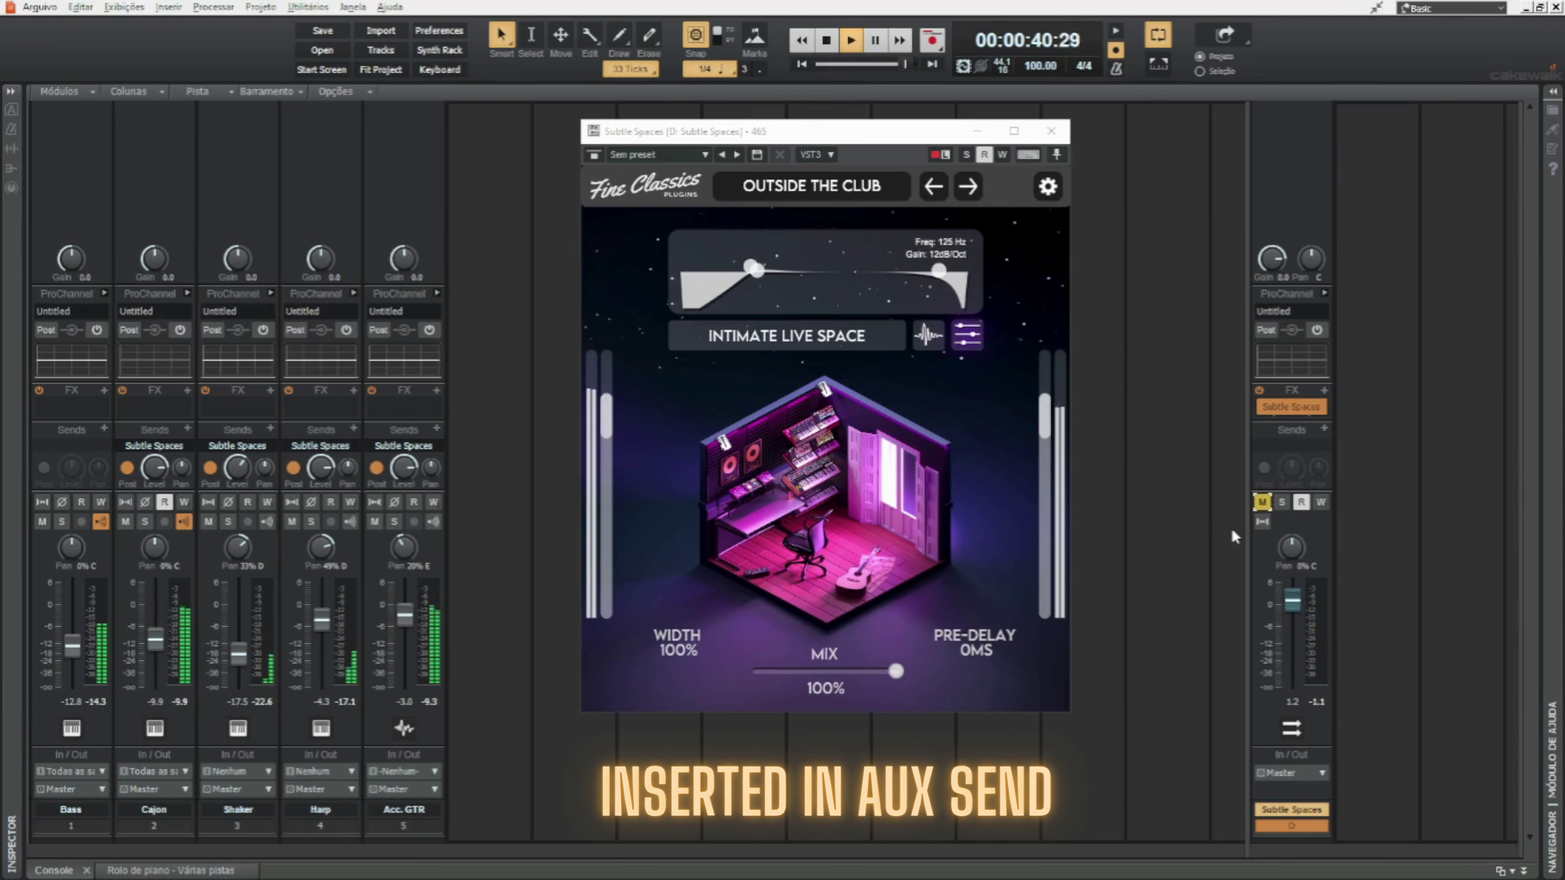
{"action": "left_click", "coordinate": [1260, 505]}
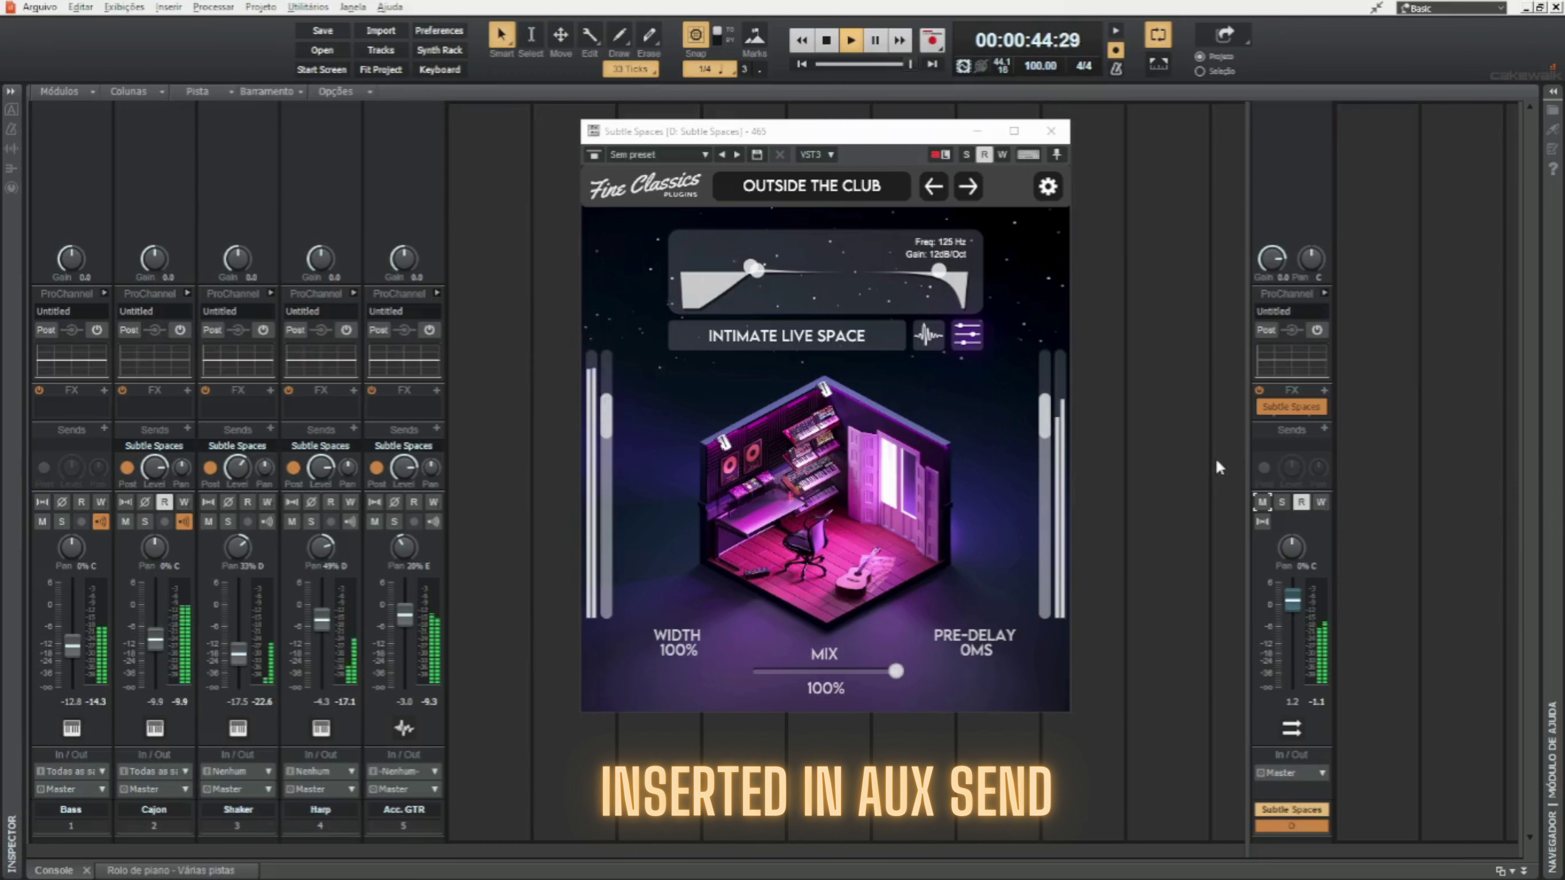
Load the General category's Radio Program preset with the reverb bus soloed, set the fader to about -0.4 dB, and unsolo the bus
{"action": "left_click", "coordinate": [1282, 502]}
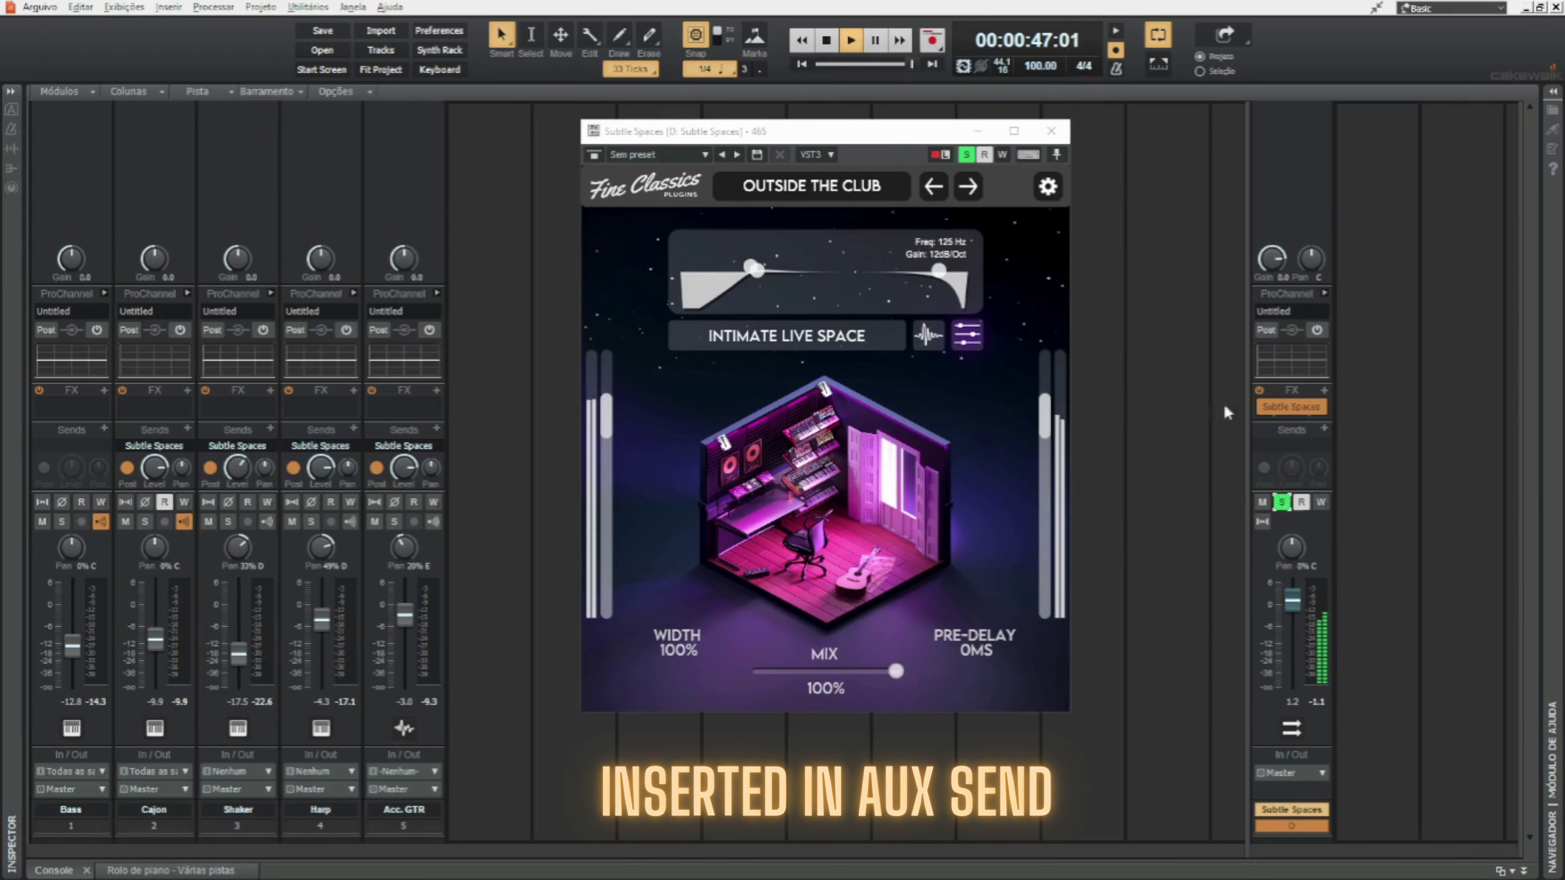
{"action": "left_click", "coordinate": [806, 181]}
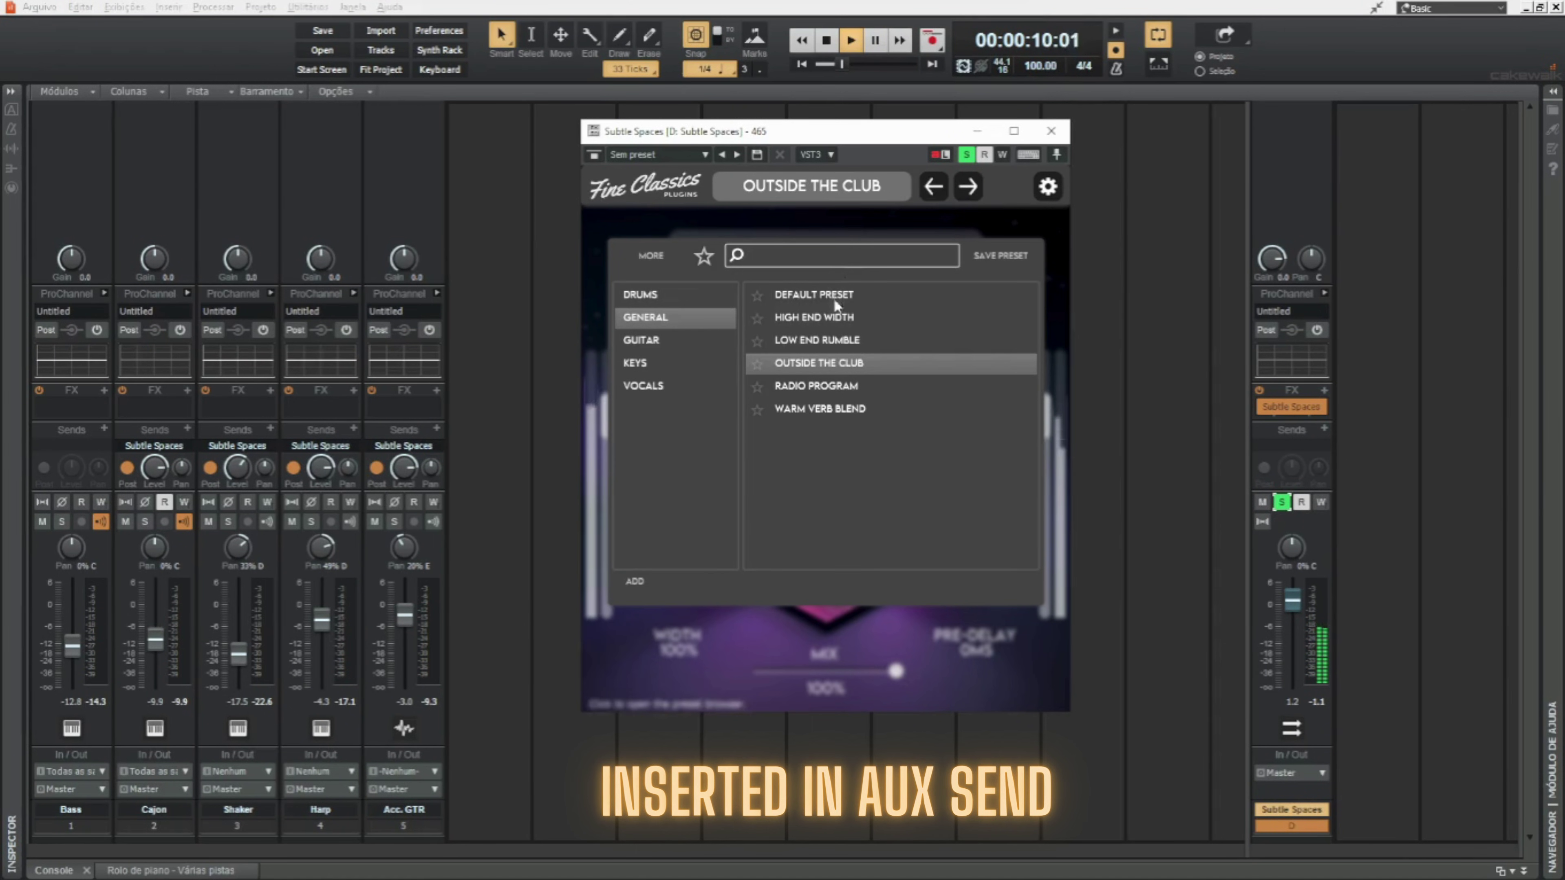
{"action": "left_click", "coordinate": [817, 386]}
{"action": "left_click", "coordinate": [829, 220]}
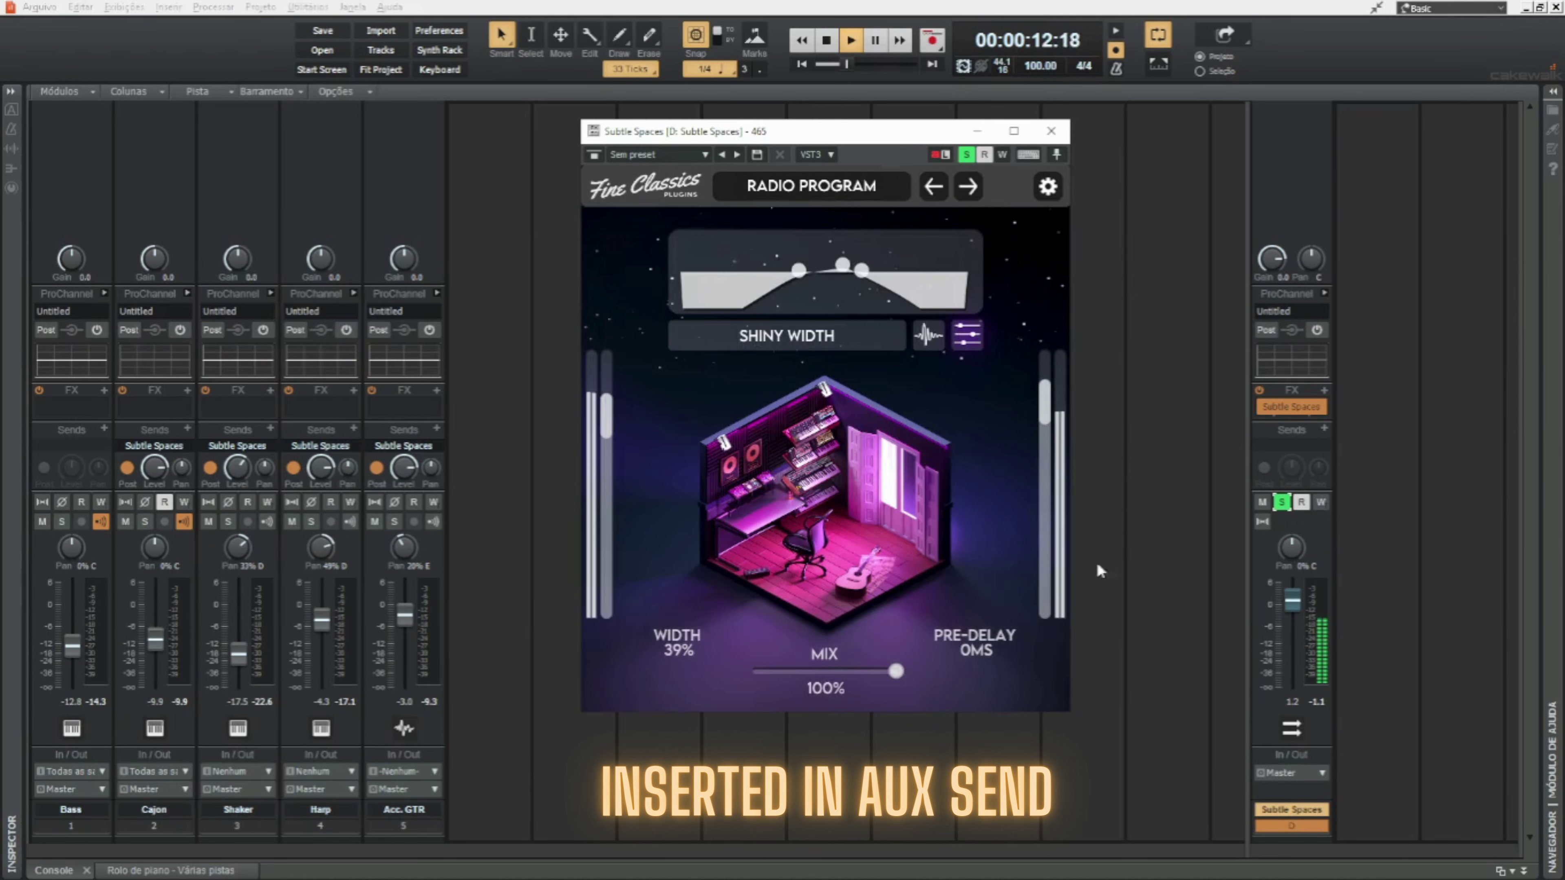
{"action": "left_click_drag", "start_coordinate": [1284, 593], "coordinate": [1287, 604]}
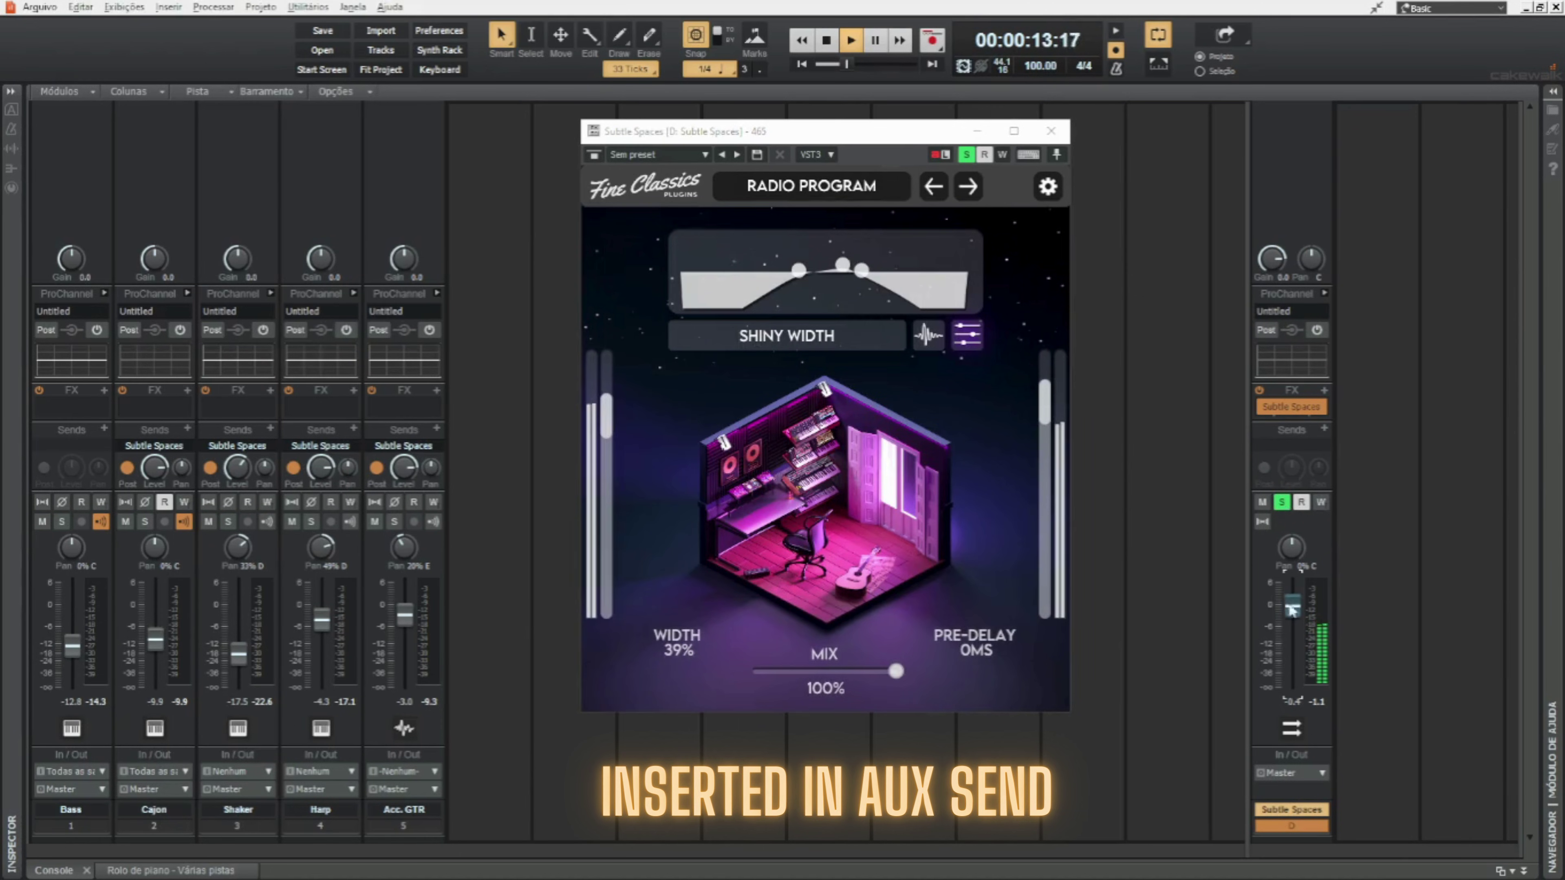
{"action": "left_click", "coordinate": [1282, 502]}
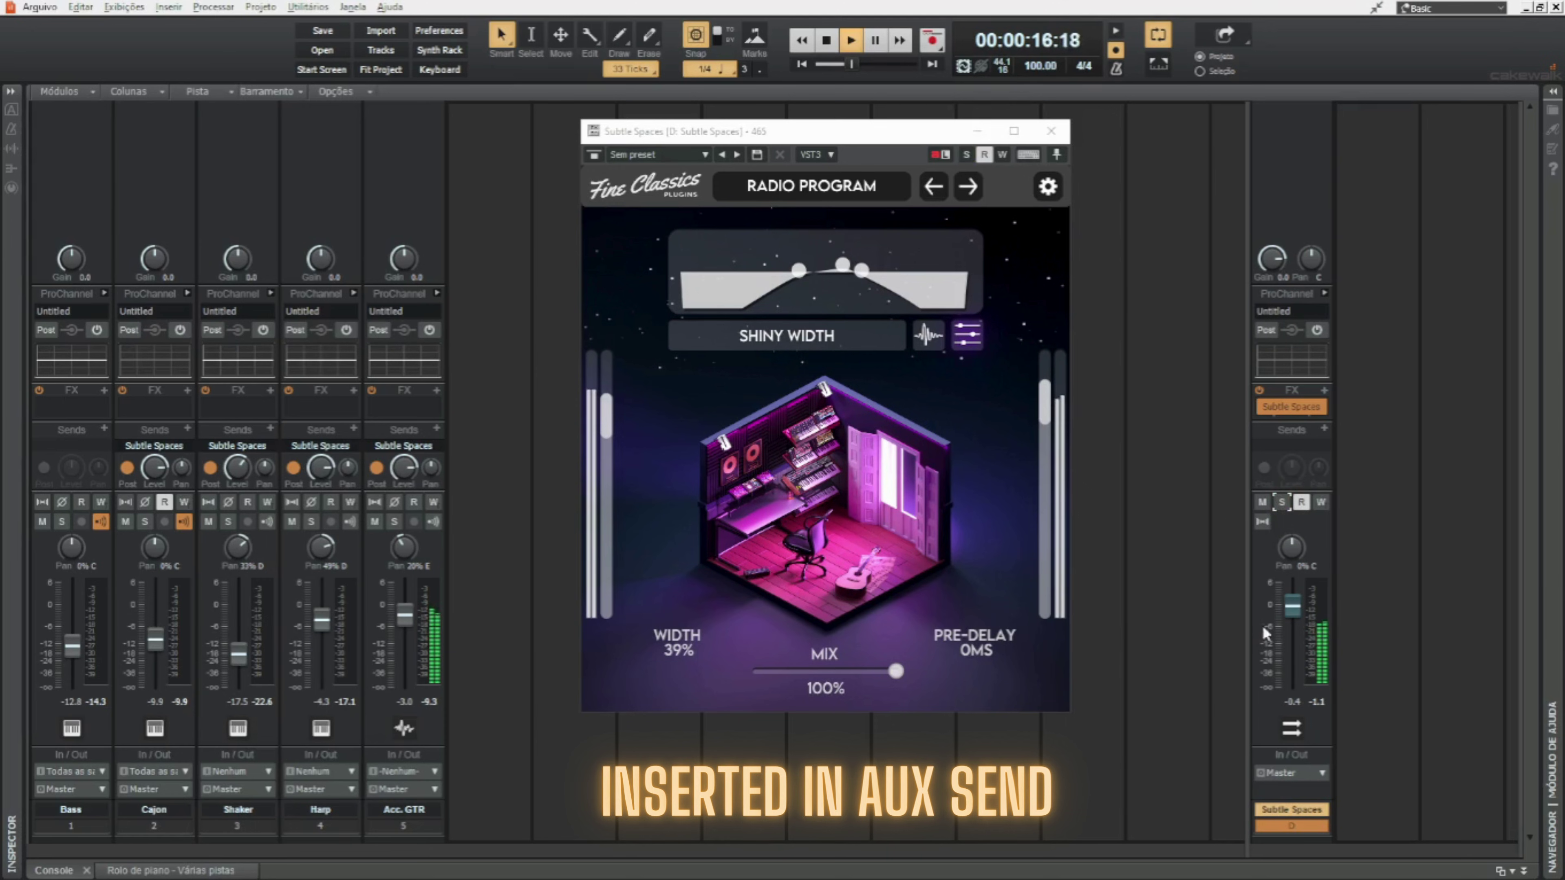
Lower the reverb bus fader to about -7.4 dB and set the reverb's pre-delay to 112 ms
{"action": "left_click_drag", "start_coordinate": [1294, 628], "coordinate": [1293, 616]}
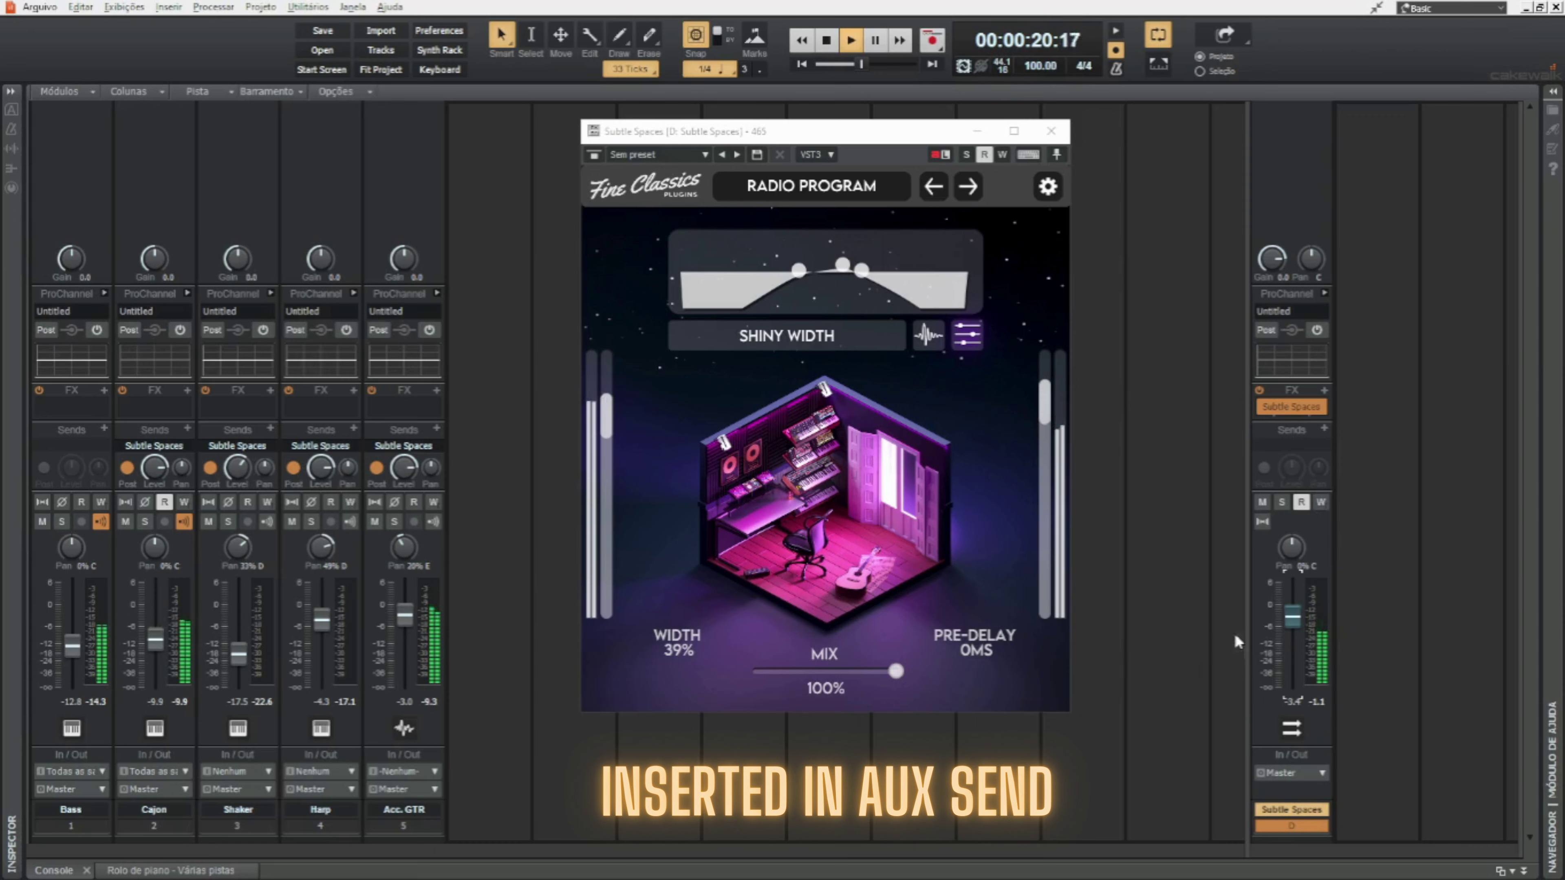
{"action": "left_click_drag", "start_coordinate": [1293, 617], "coordinate": [1293, 628]}
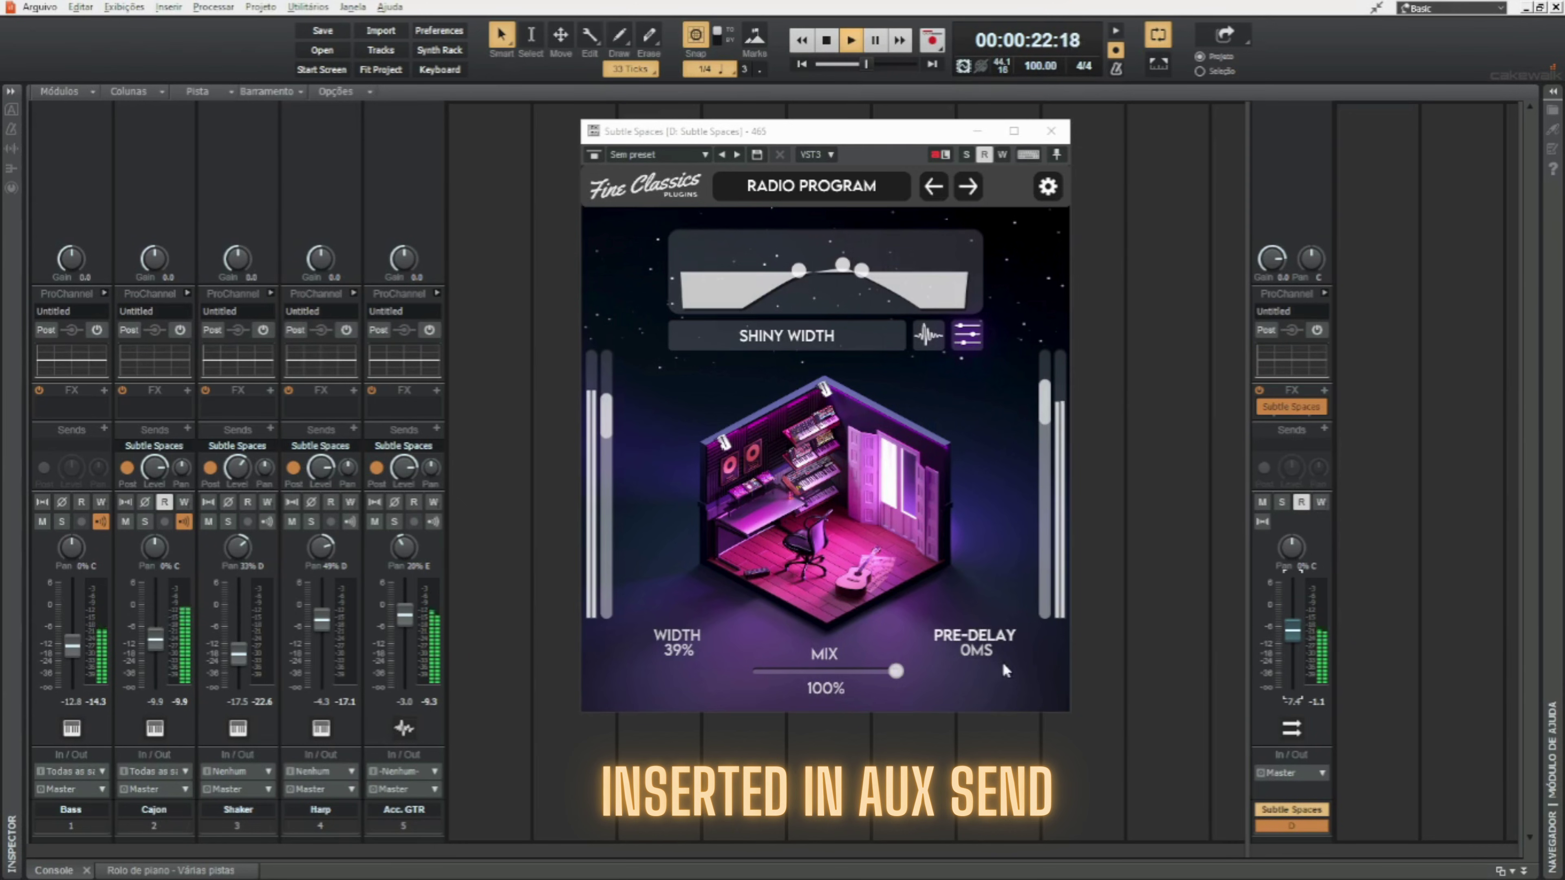
{"action": "left_click_drag", "start_coordinate": [1001, 661], "coordinate": [991, 606]}
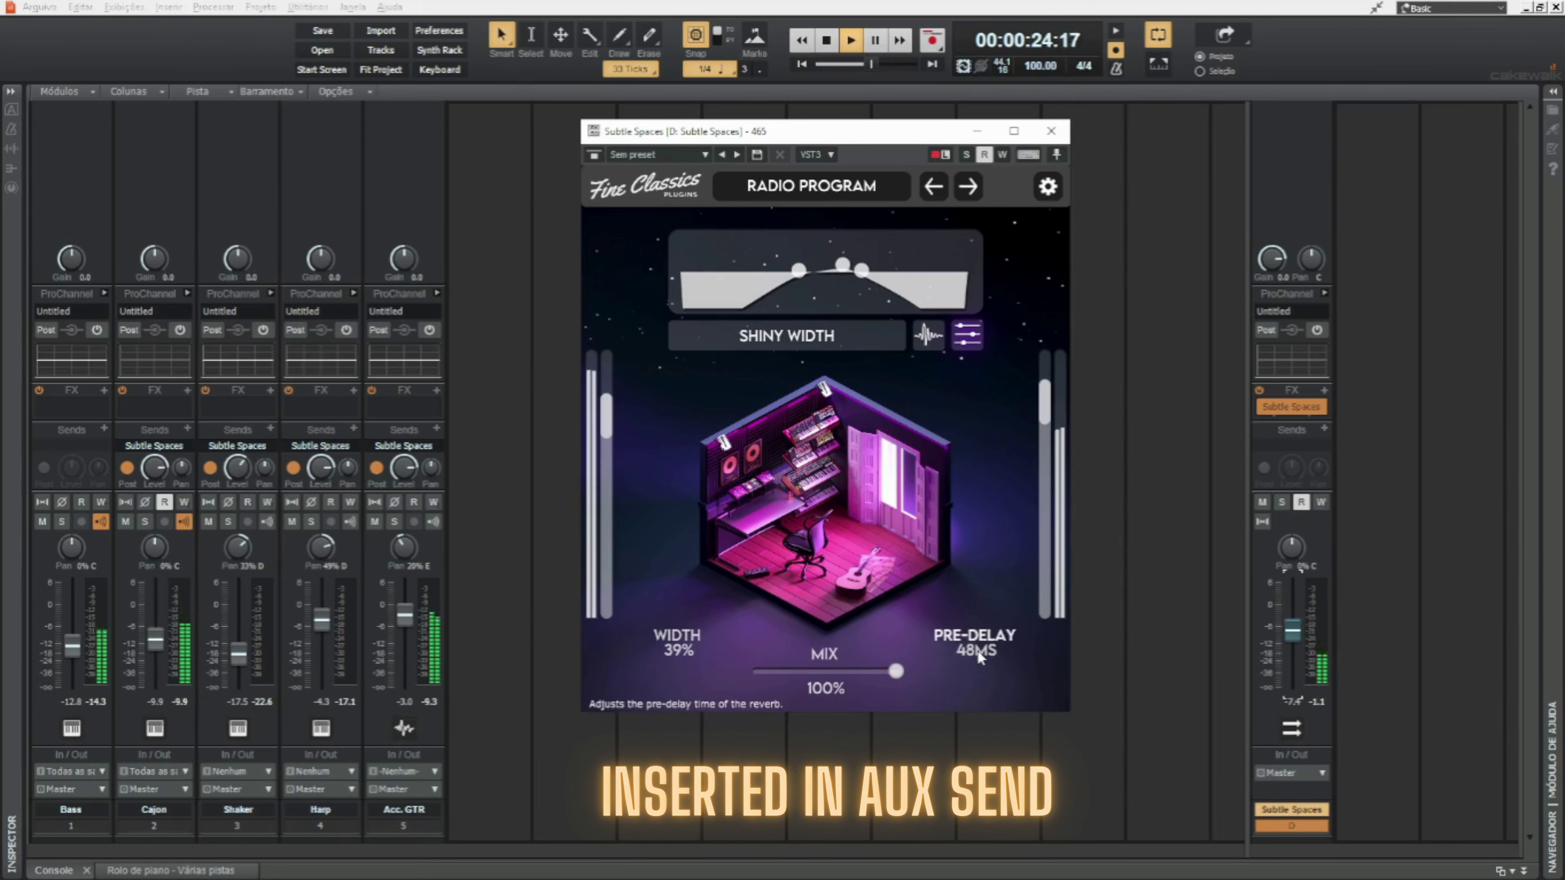
{"action": "left_click_drag", "start_coordinate": [983, 660], "coordinate": [980, 650]}
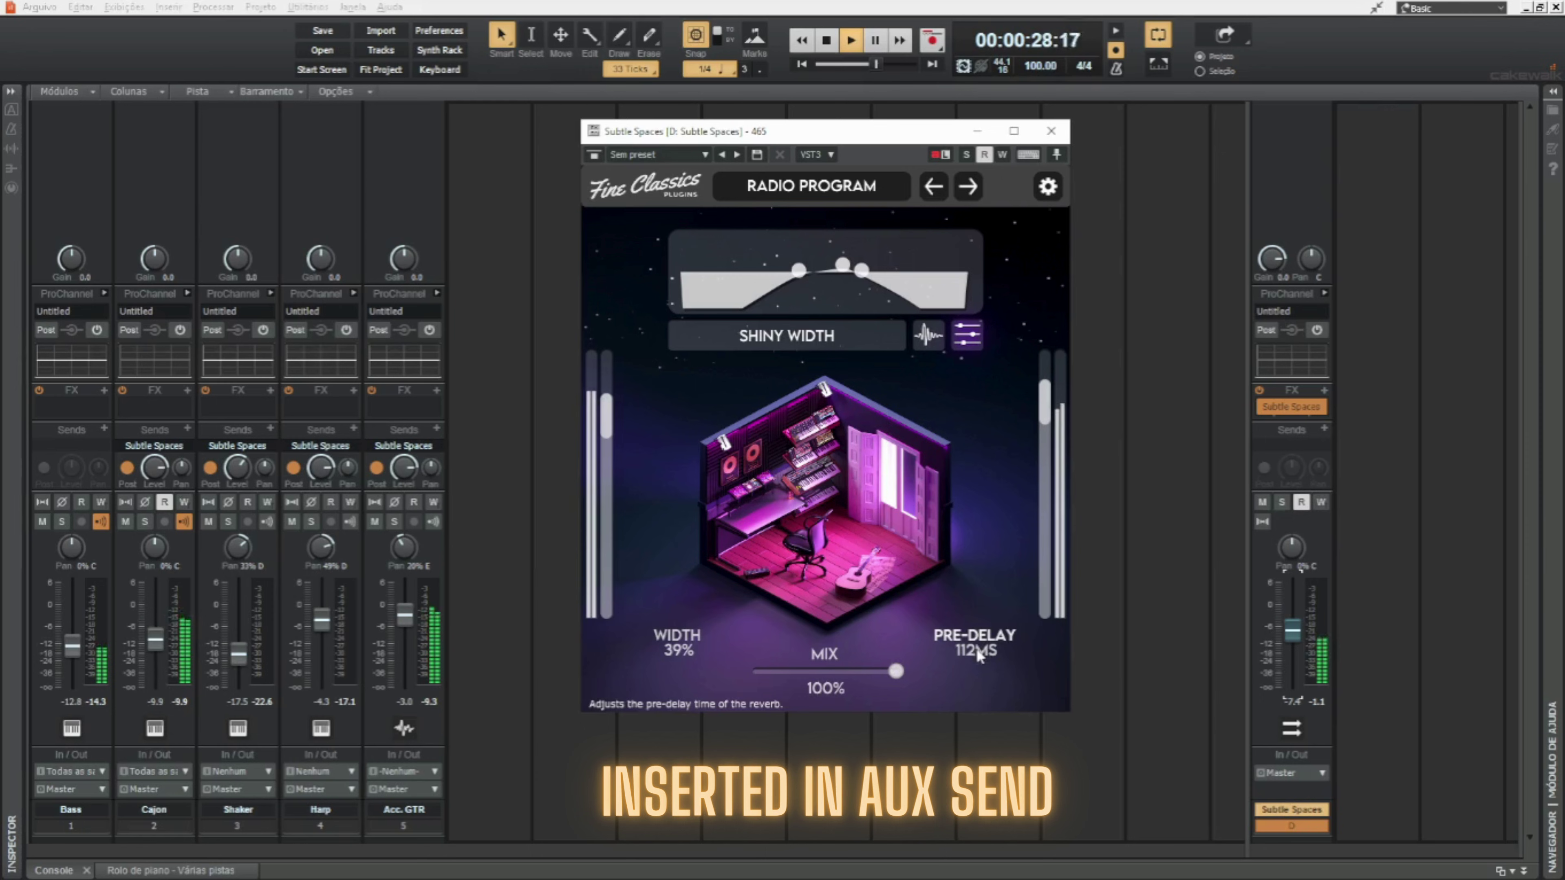
Lower the Cajon track's reverb send to about -9.6 dB and the reverb bus fader to about -9.7 dB
{"action": "left_click", "coordinate": [154, 468]}
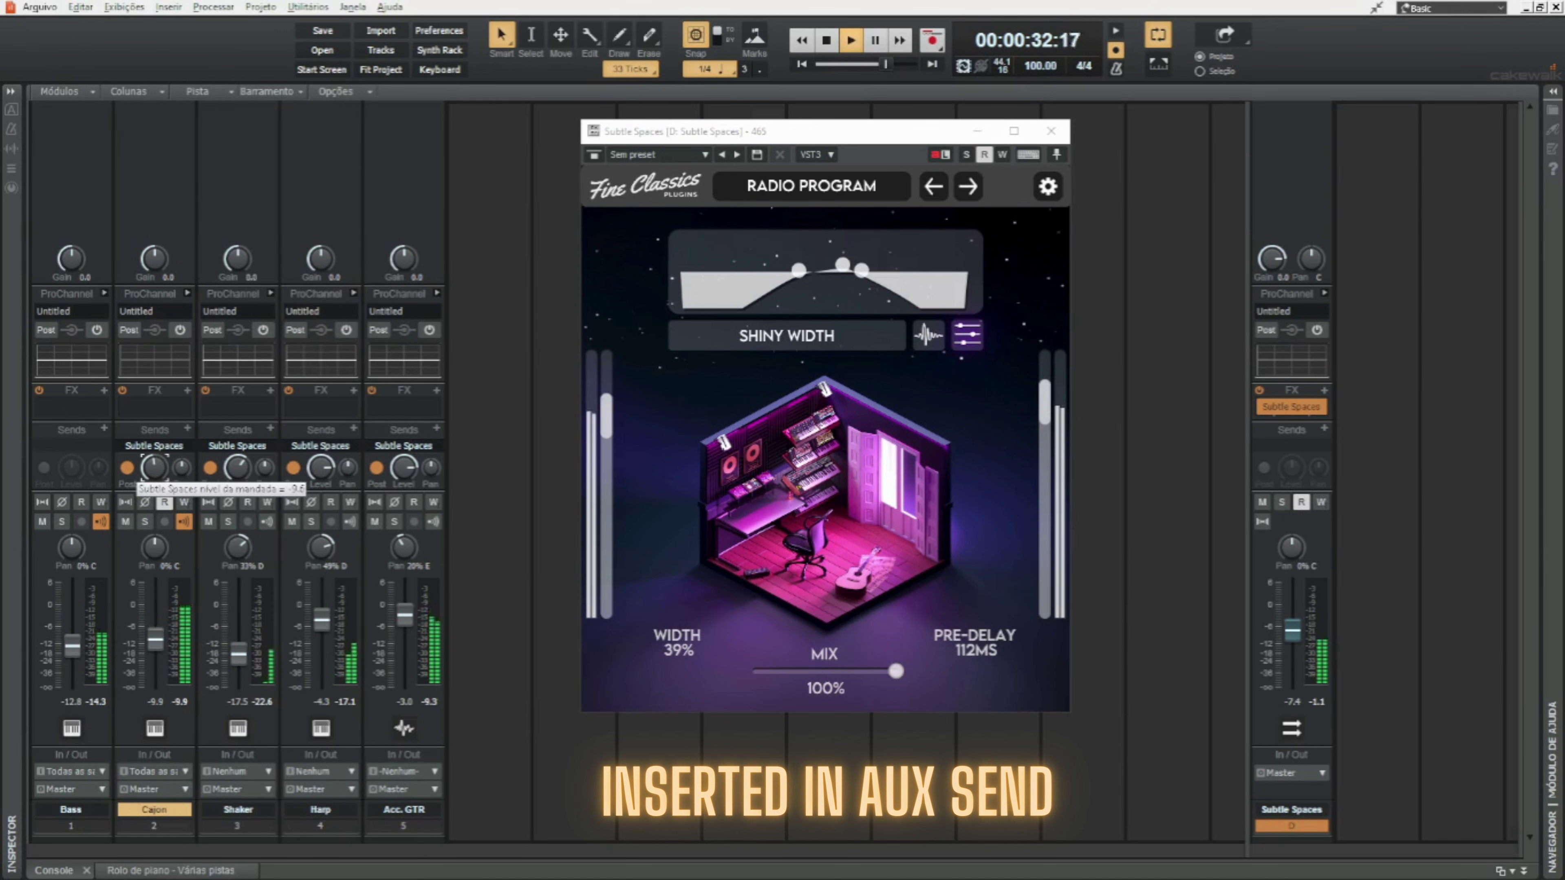
{"action": "left_click_drag", "start_coordinate": [154, 467], "coordinate": [154, 474]}
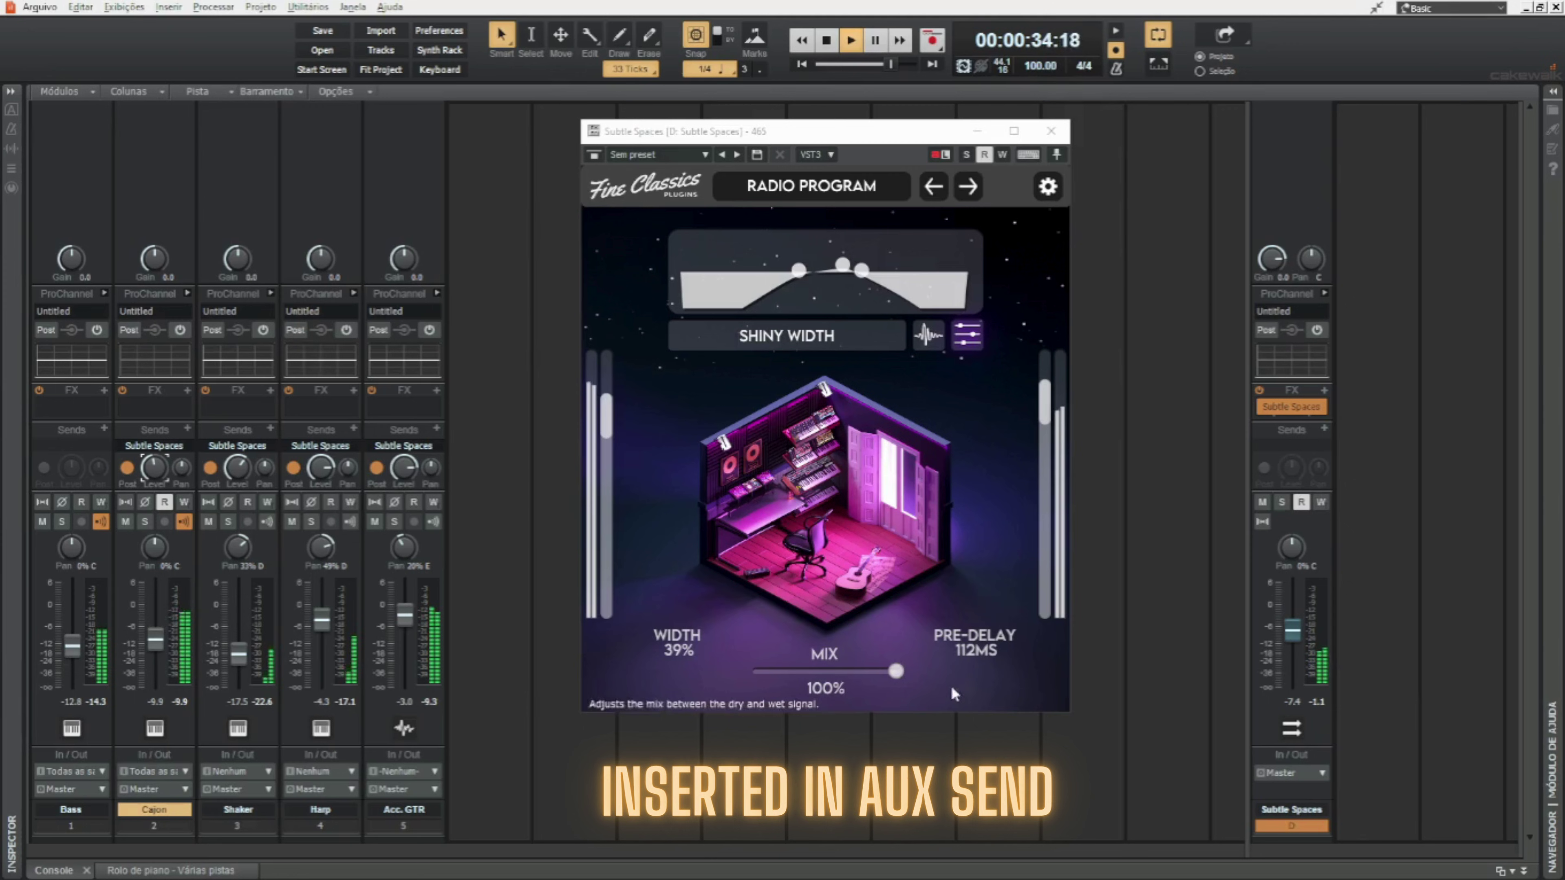
{"action": "left_click_drag", "start_coordinate": [1294, 649], "coordinate": [1295, 648]}
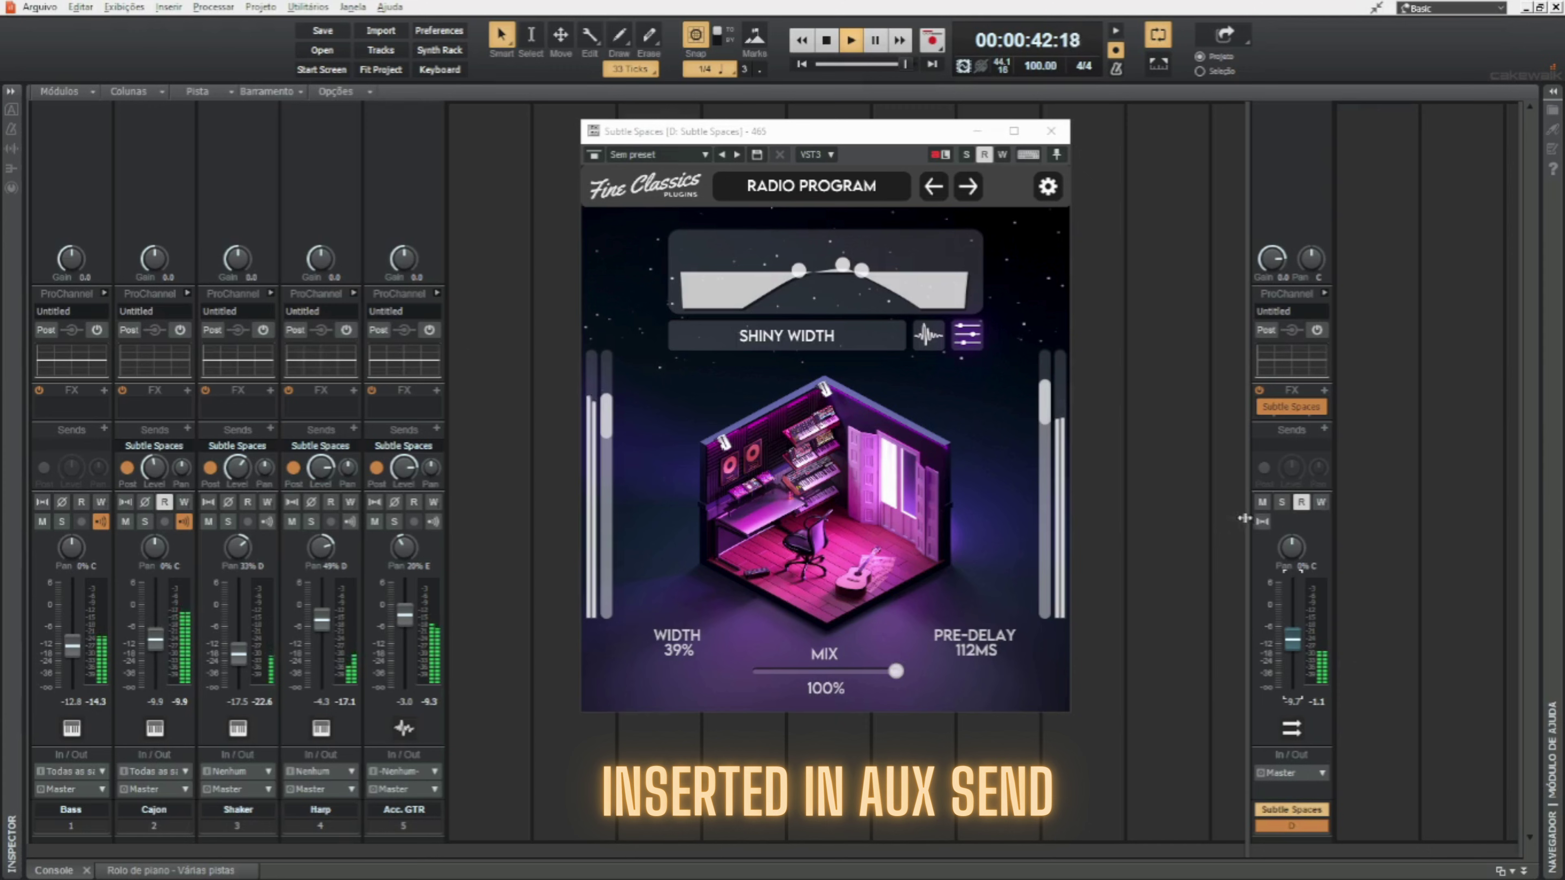
Compare the mix with the reverb bus muted and unmuted, lower its fader to about -10.1 dB, and set the pre-delay to 150 ms
{"action": "left_click", "coordinate": [1262, 502]}
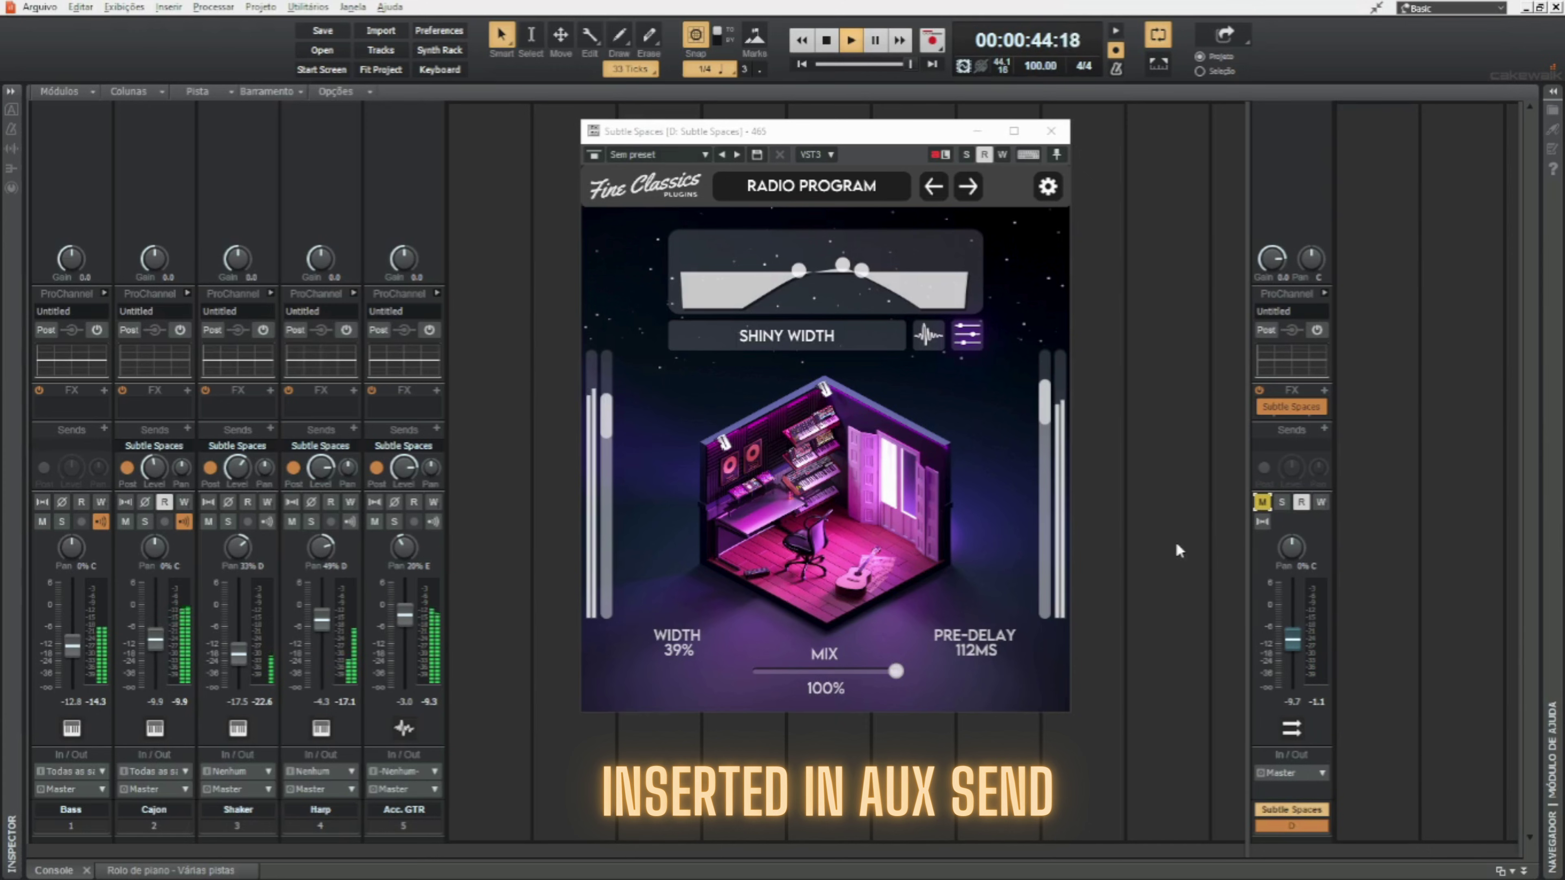
{"action": "left_click", "coordinate": [1262, 502]}
{"action": "left_click_drag", "start_coordinate": [1293, 640], "coordinate": [1292, 642]}
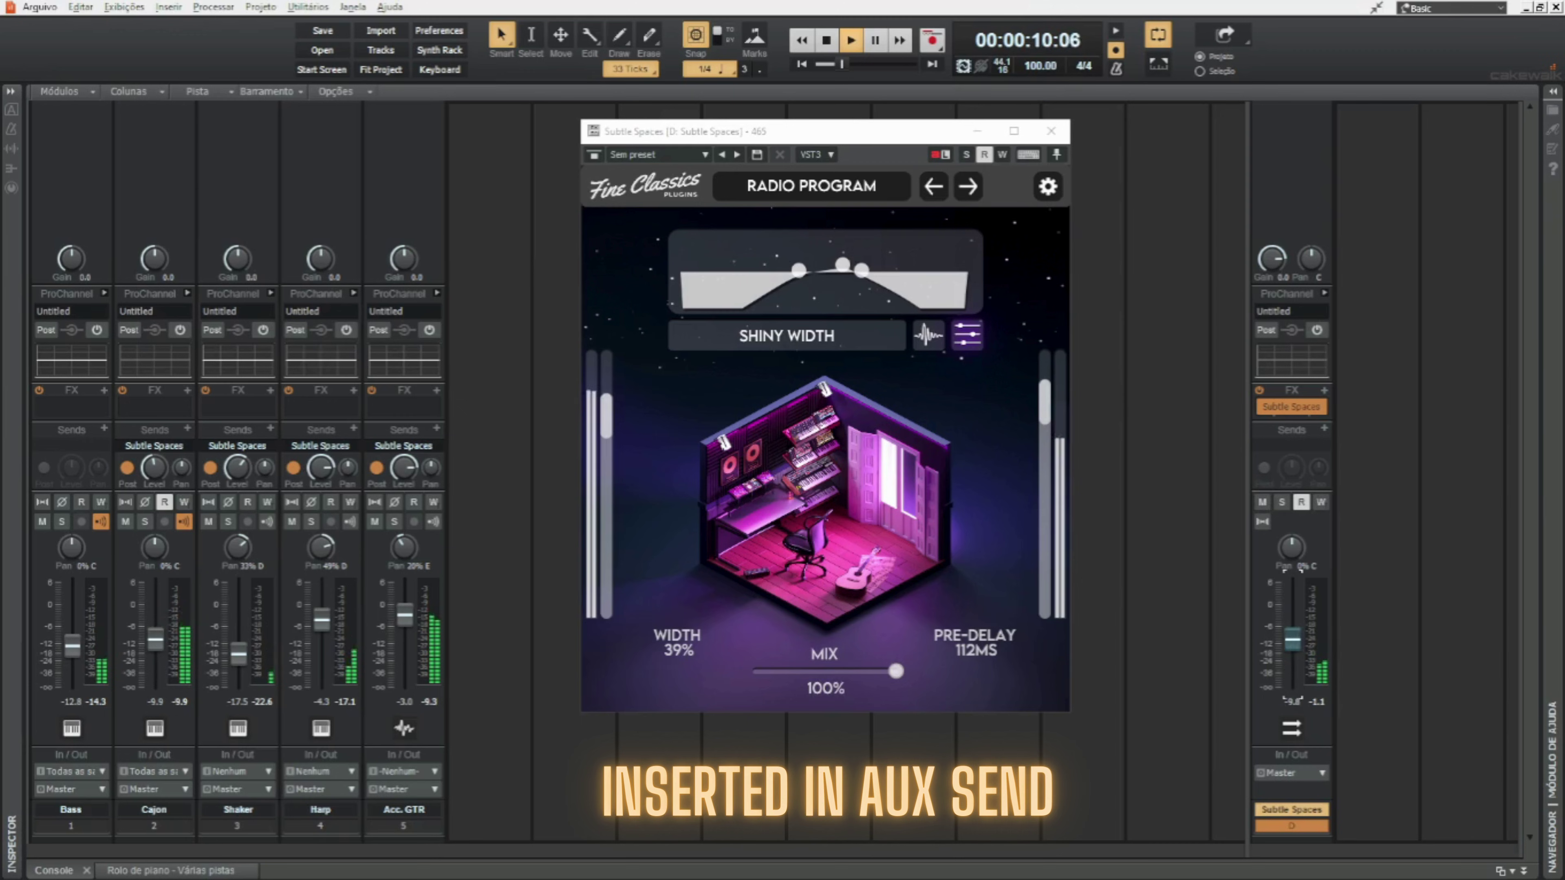
{"action": "mouse_move", "coordinate": [979, 626]}
{"action": "left_mouse_down"}
{"action": "mouse_move", "coordinate": [982, 660]}
{"action": "mouse_move", "coordinate": [982, 642]}
{"action": "left_mouse_up"}
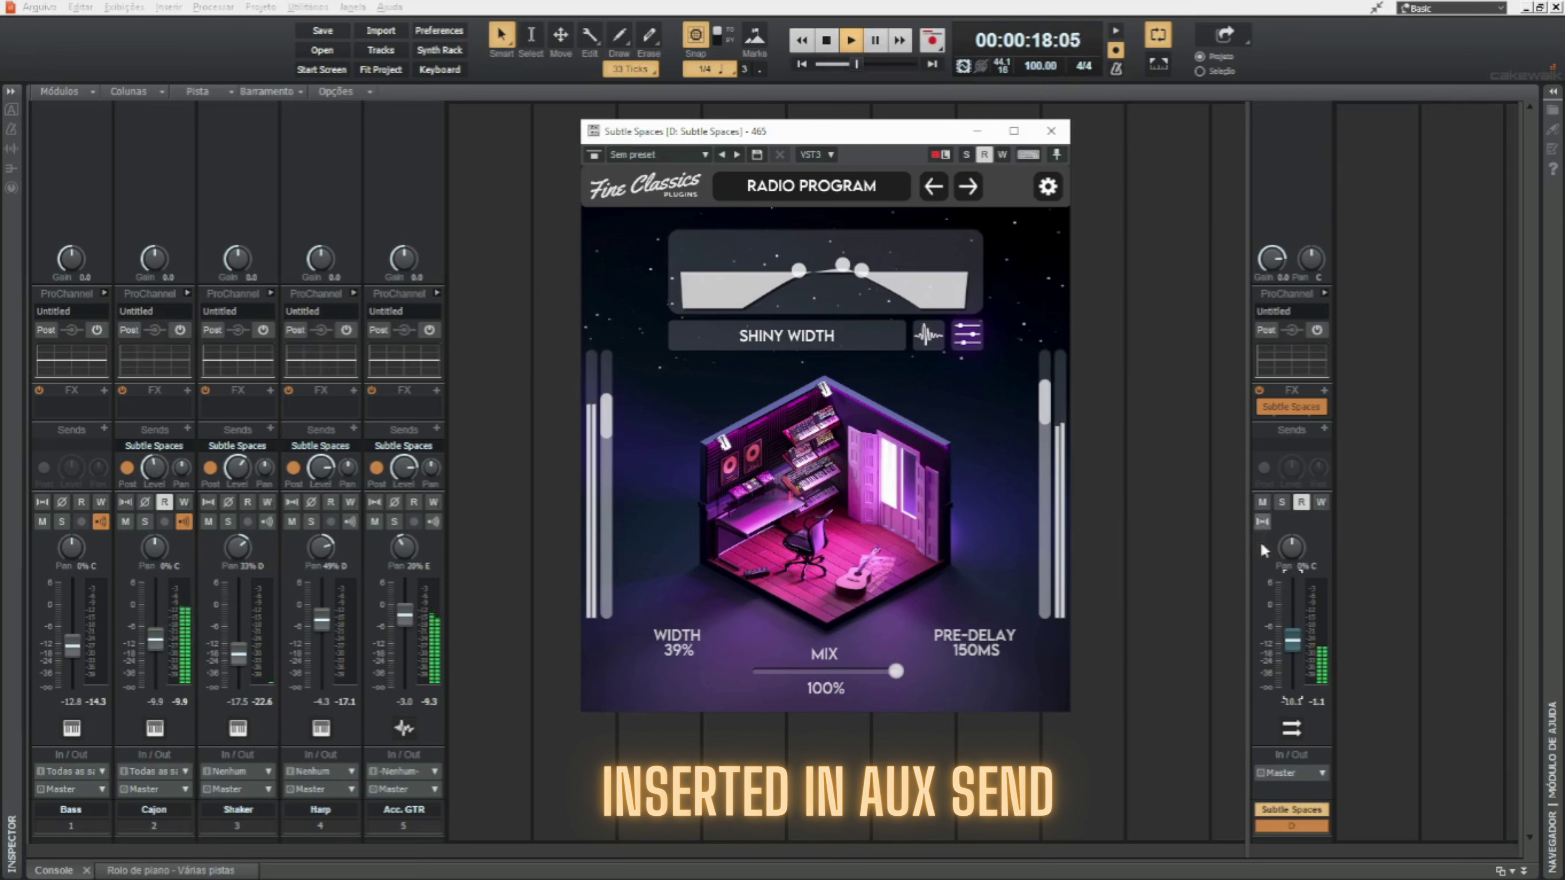
Load the General category's Warm Verb Blend preset at 100% mix with the reverb bus soloed, raise its fader to about 1.1 dB, and unsolo it
{"action": "left_click", "coordinate": [1281, 501]}
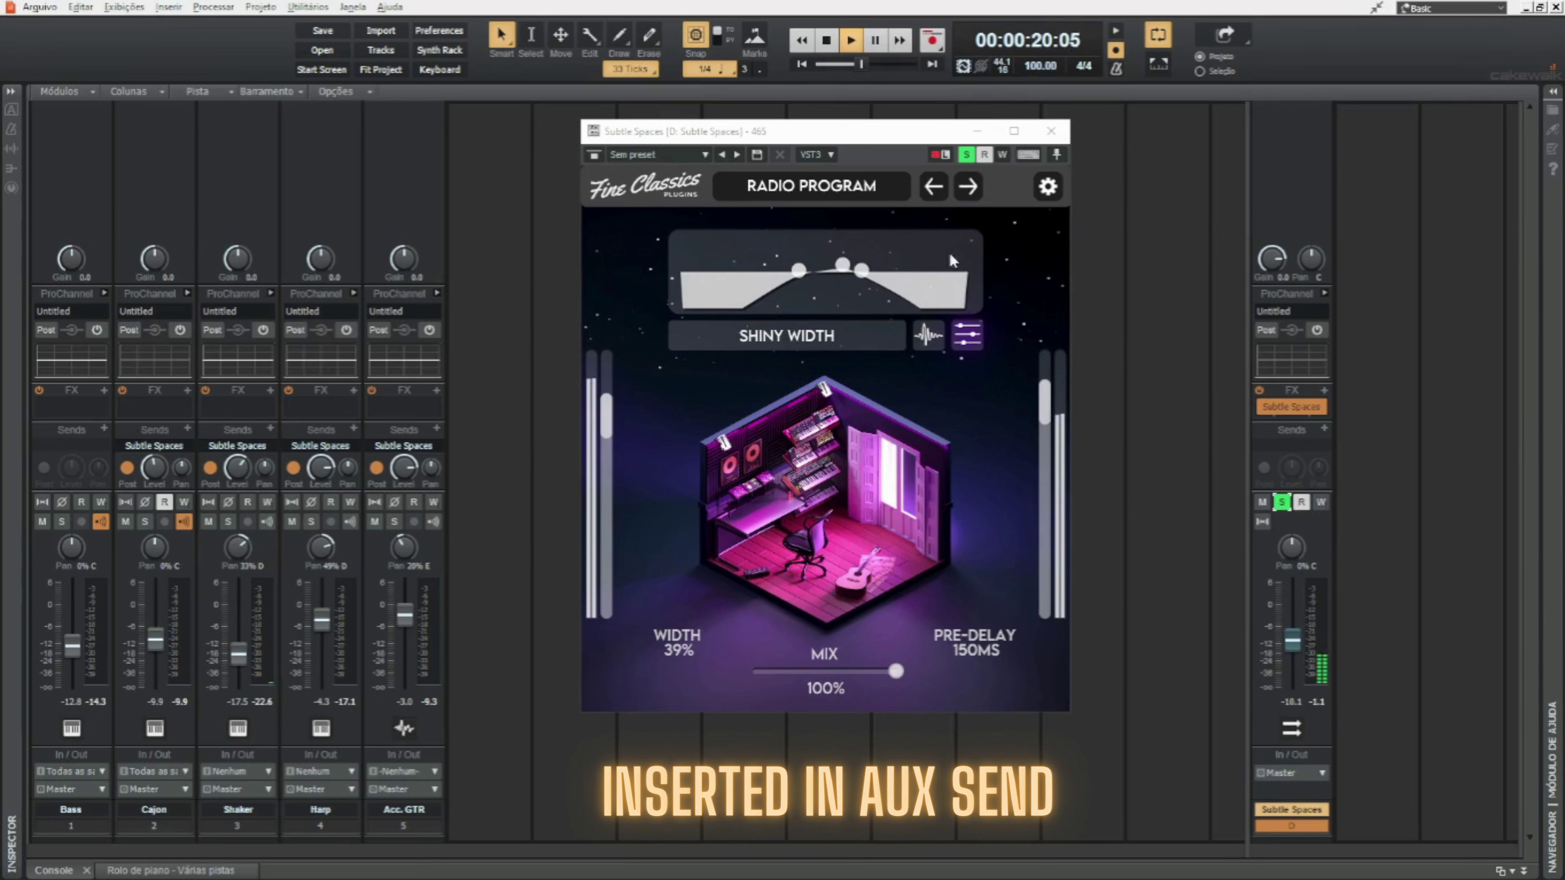
{"action": "left_click", "coordinate": [810, 193]}
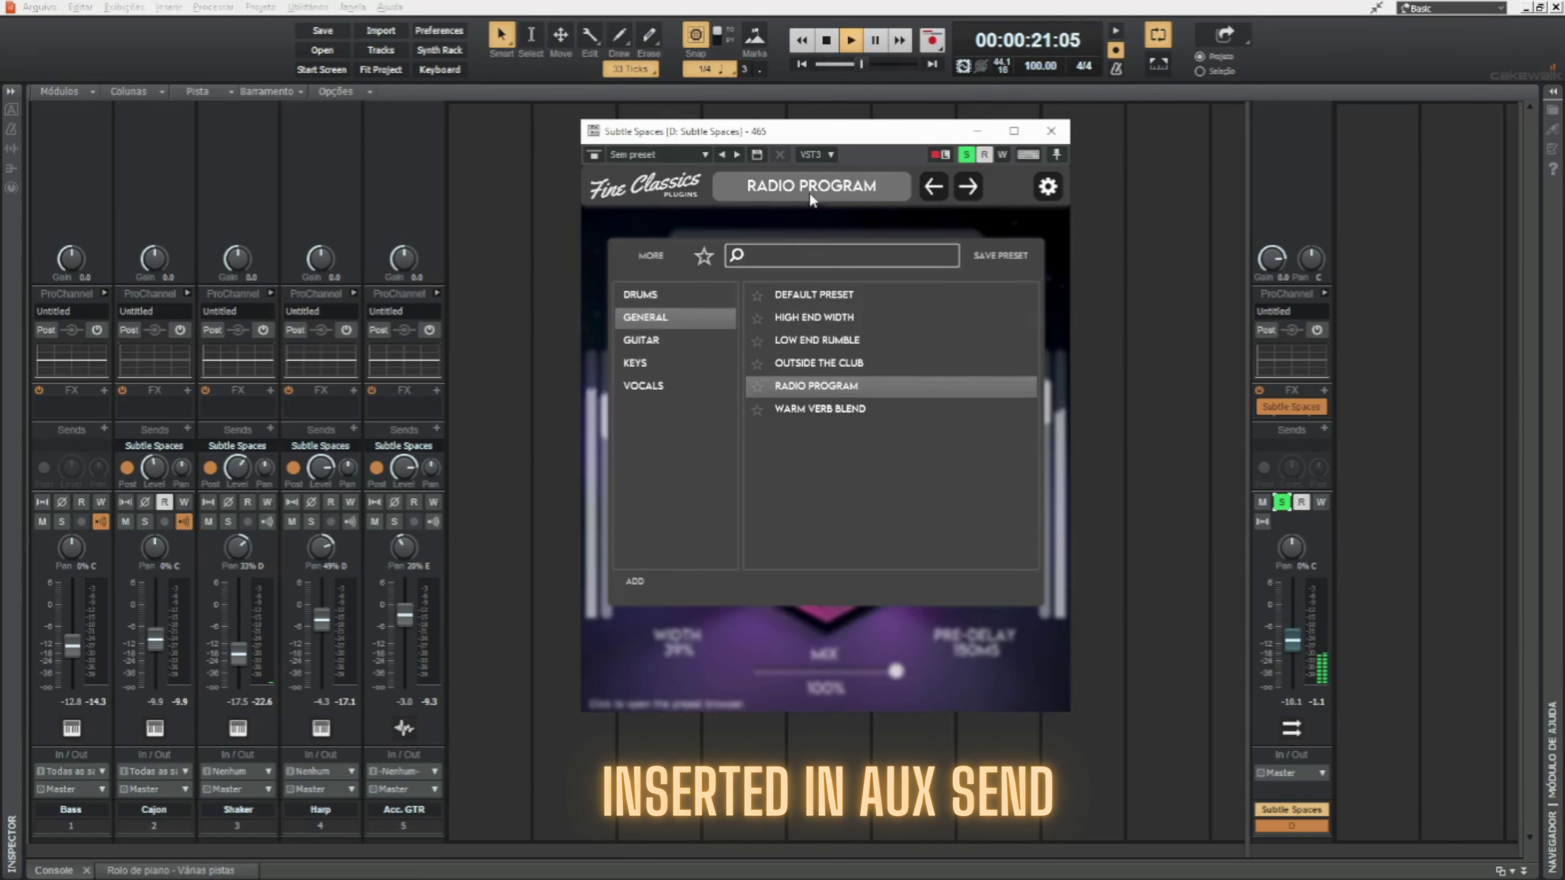
{"action": "left_click", "coordinate": [812, 411]}
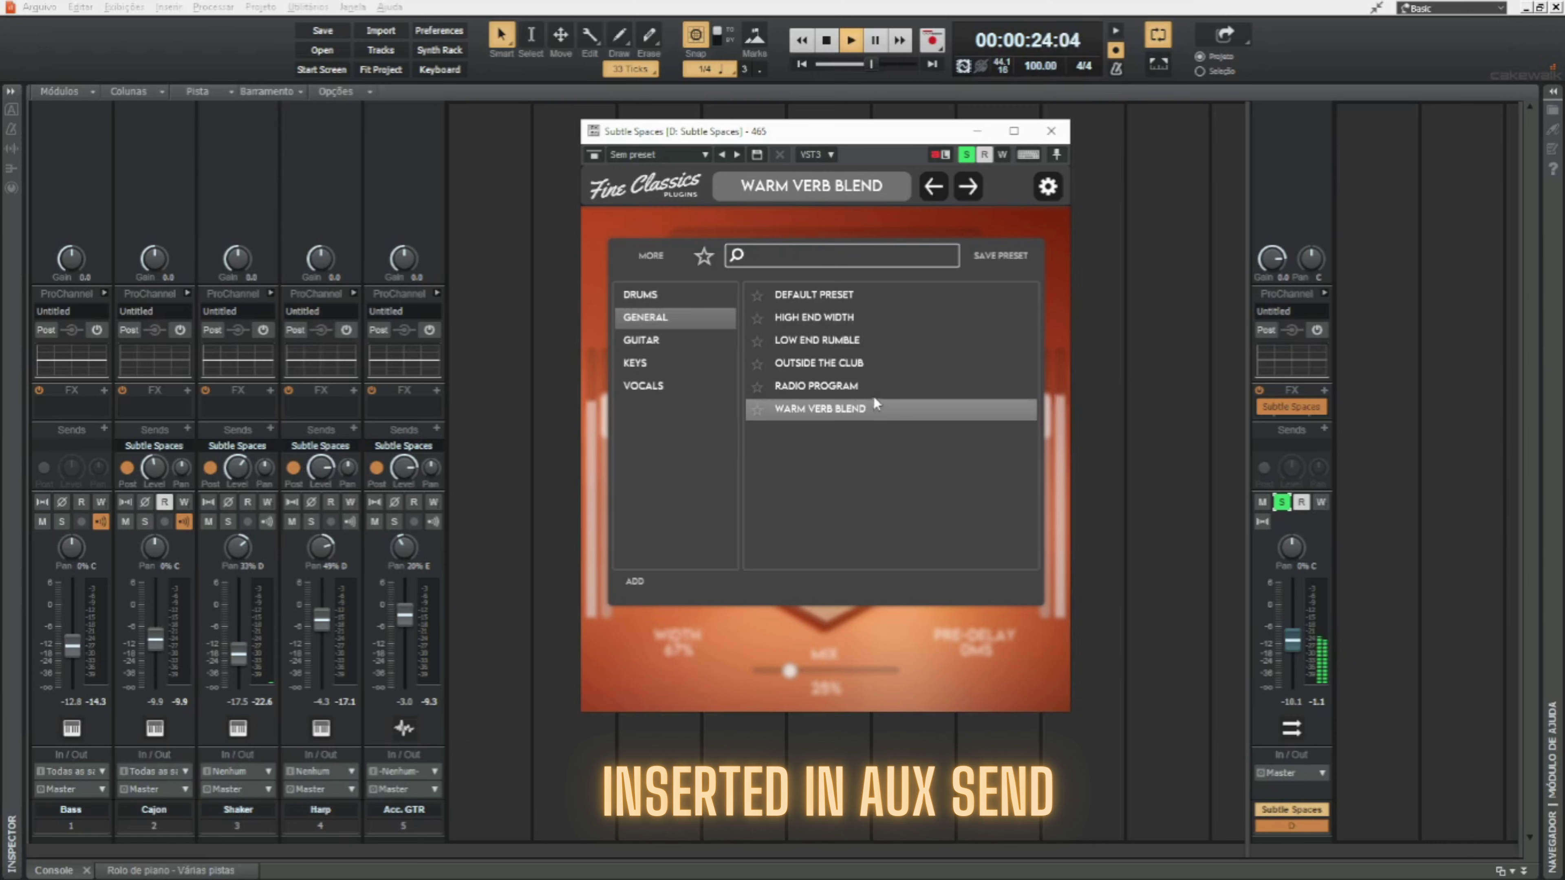
{"action": "left_click", "coordinate": [818, 642]}
{"action": "left_click_drag", "start_coordinate": [790, 671], "coordinate": [1026, 674]}
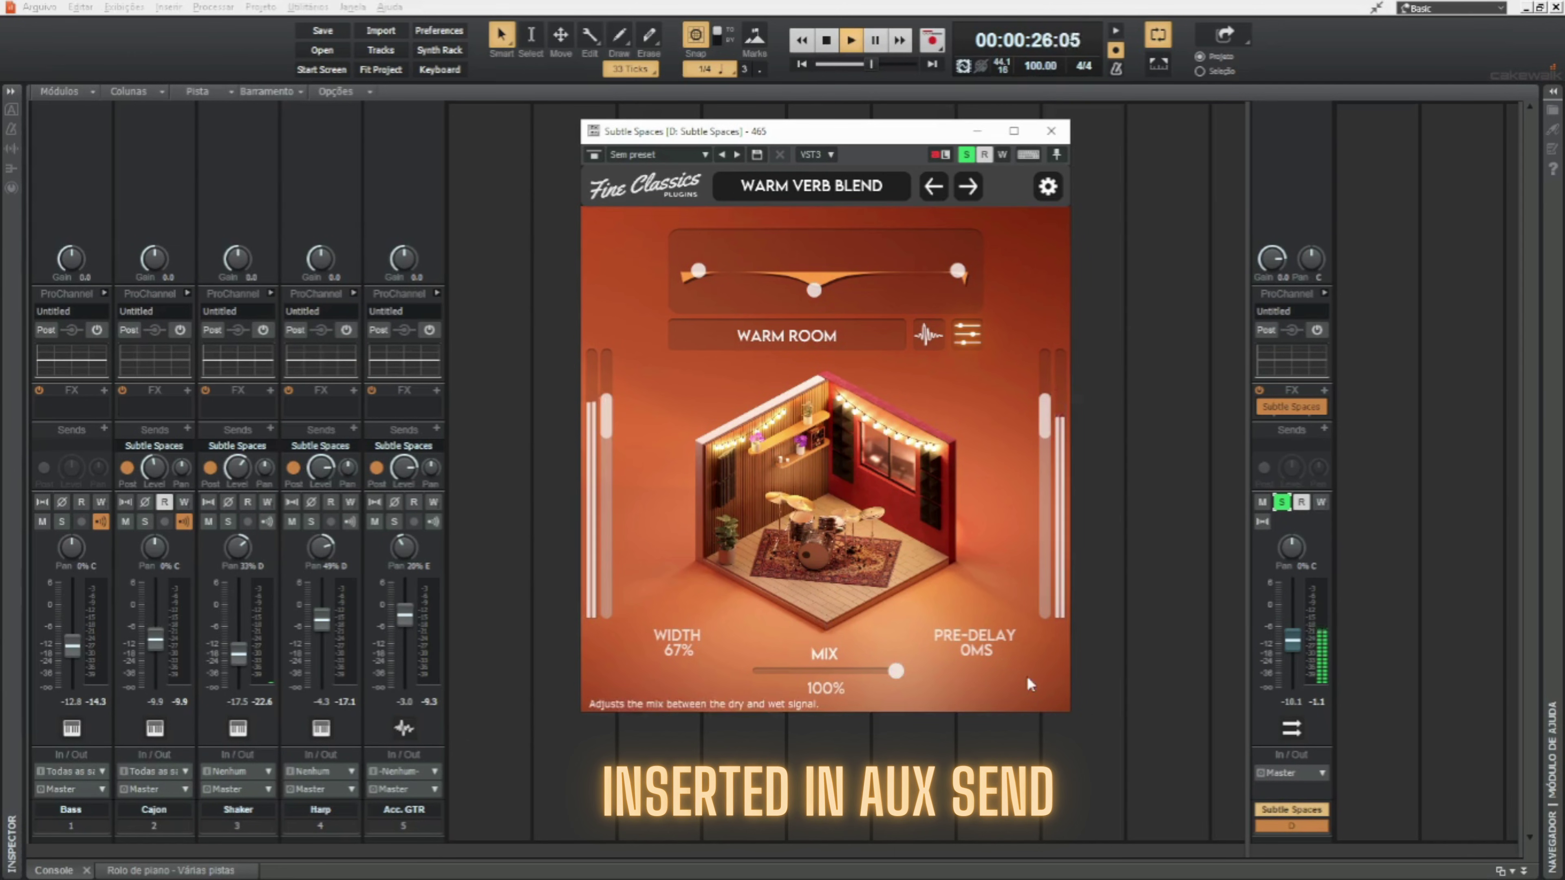
{"action": "left_click_drag", "start_coordinate": [1293, 643], "coordinate": [1293, 601]}
{"action": "left_click", "coordinate": [1282, 502]}
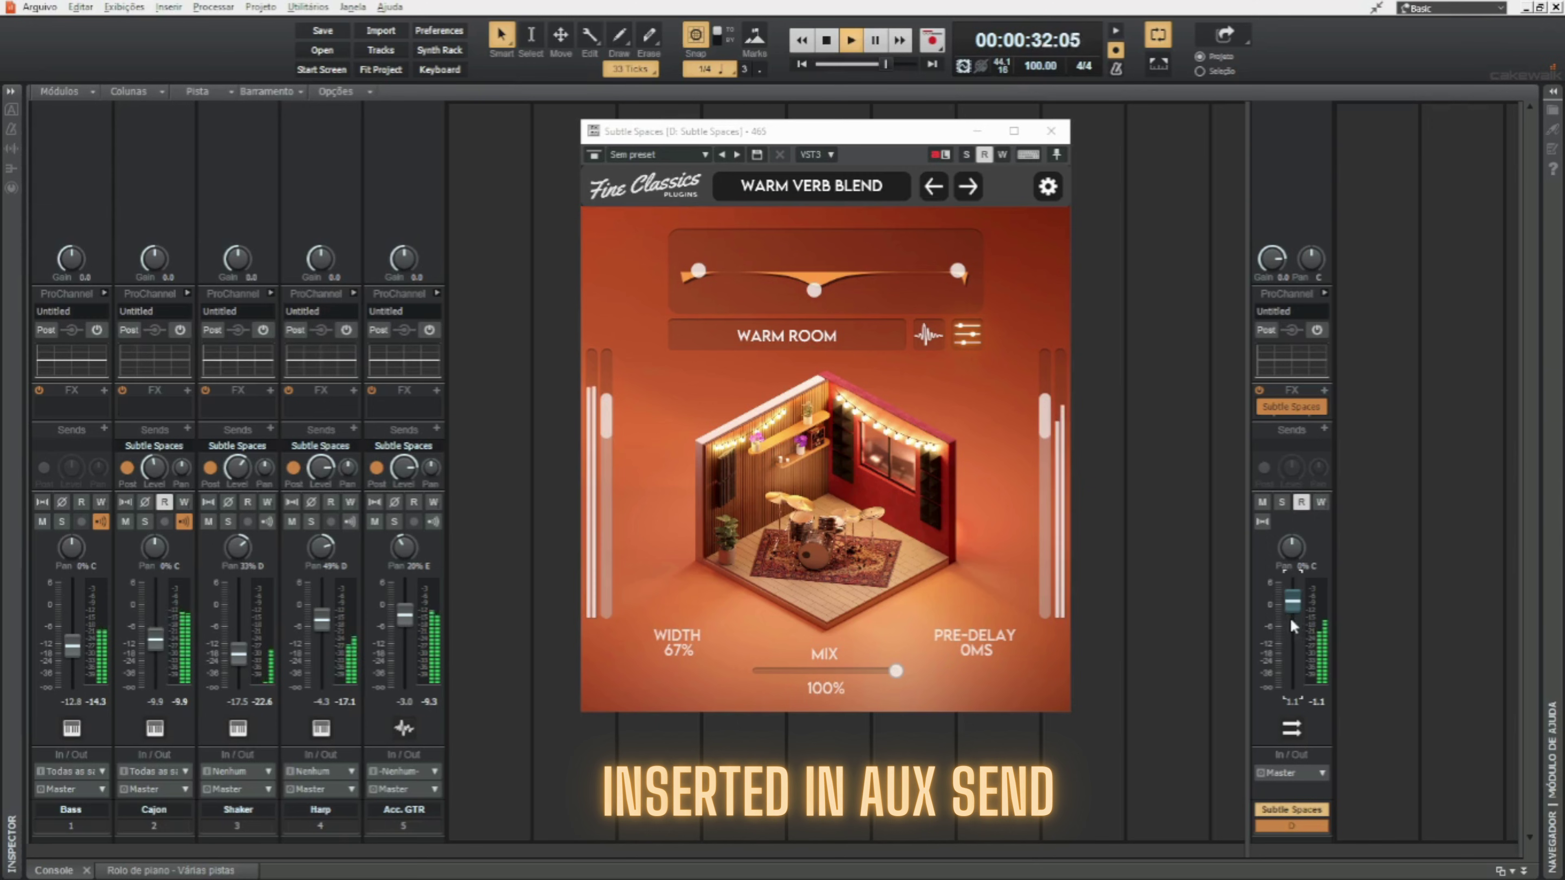
Raise the Acc. GTR and Cajon reverb sends, and compare the soloed Cajon with the reverb bus muted and unmuted
{"action": "left_click", "coordinate": [403, 467]}
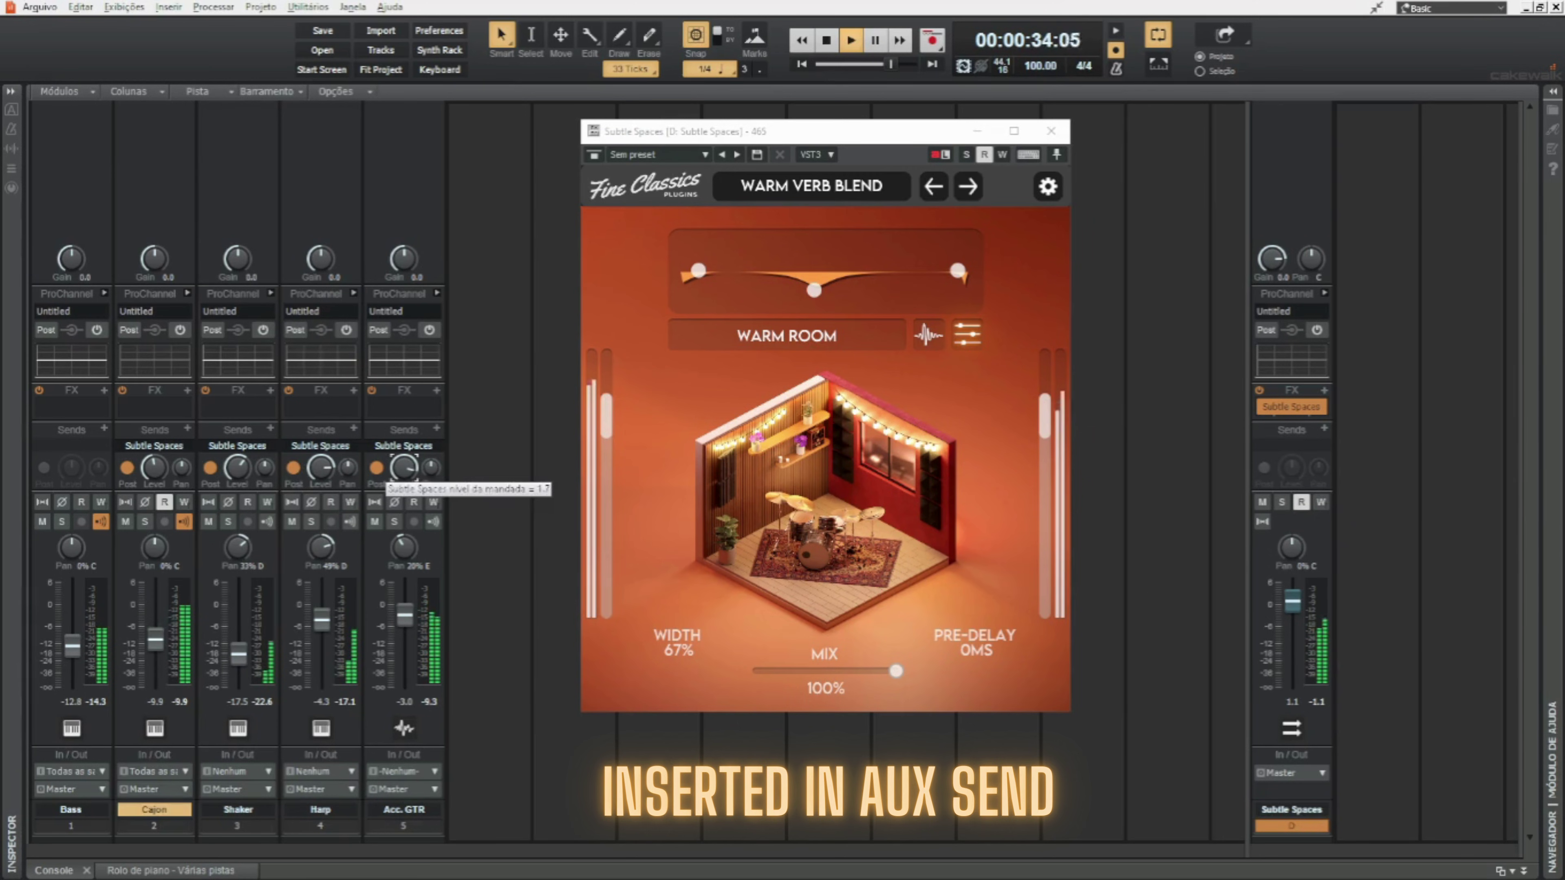
{"action": "left_click_drag", "start_coordinate": [154, 467], "coordinate": [154, 443]}
{"action": "left_click", "coordinate": [145, 523]}
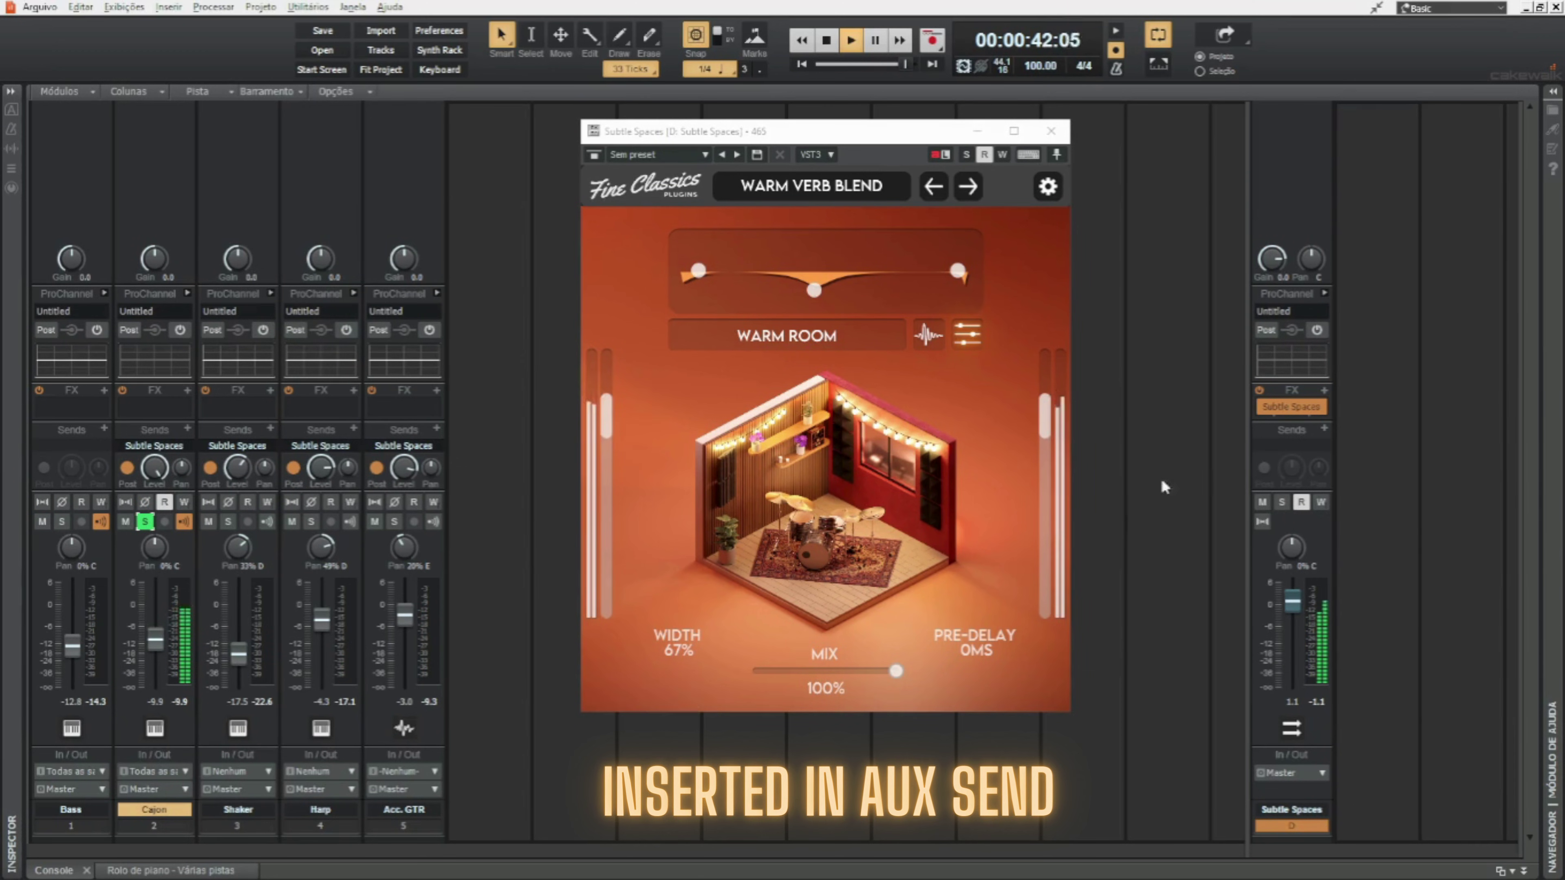
{"action": "left_click", "coordinate": [1262, 502]}
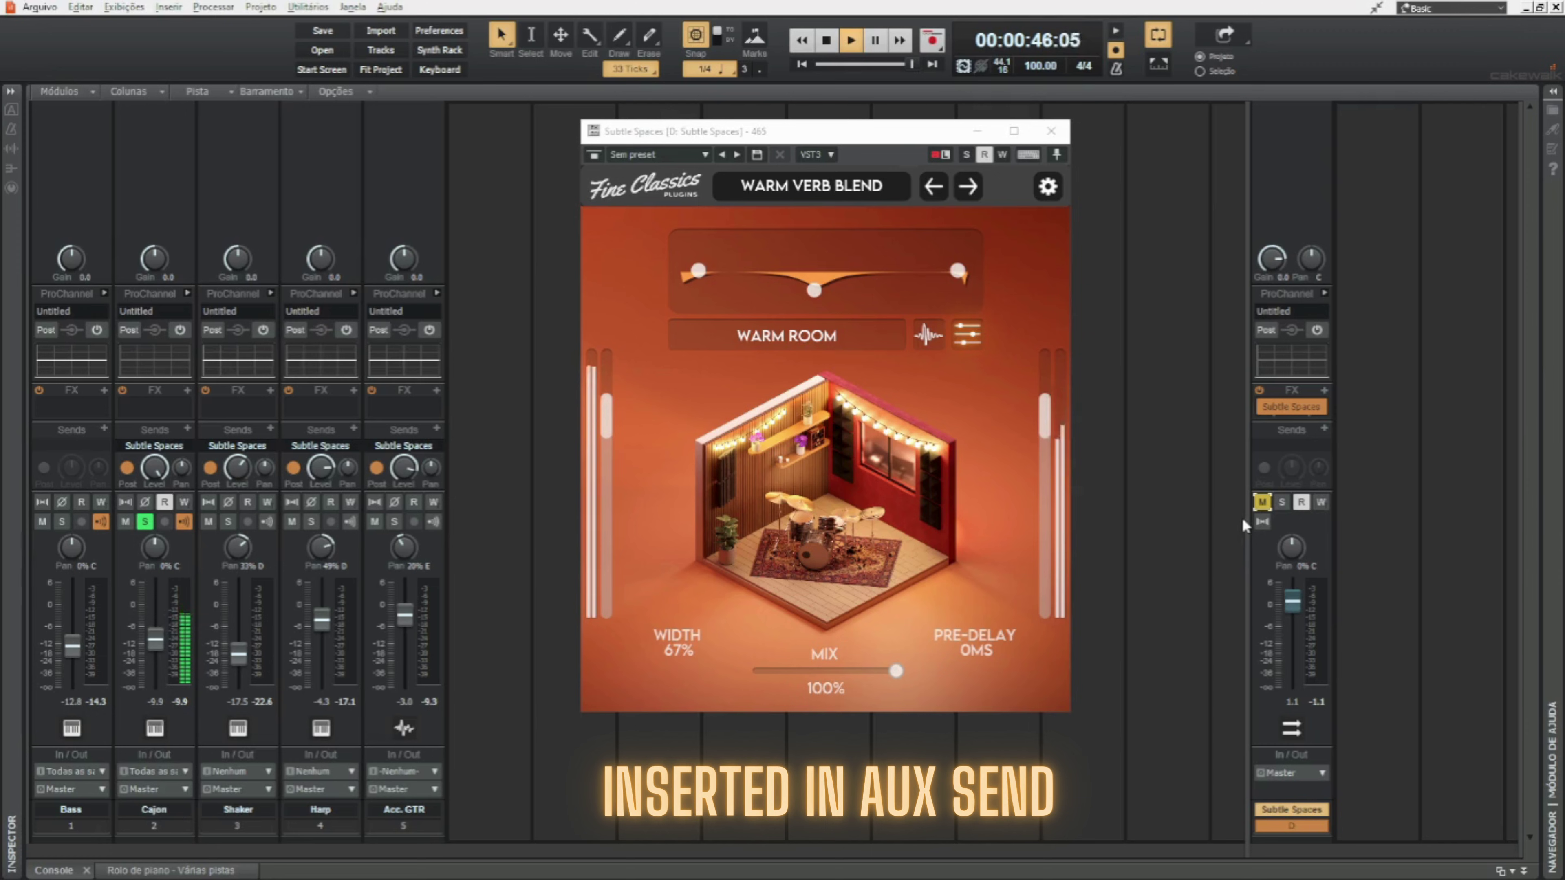
{"action": "left_click", "coordinate": [1262, 502]}
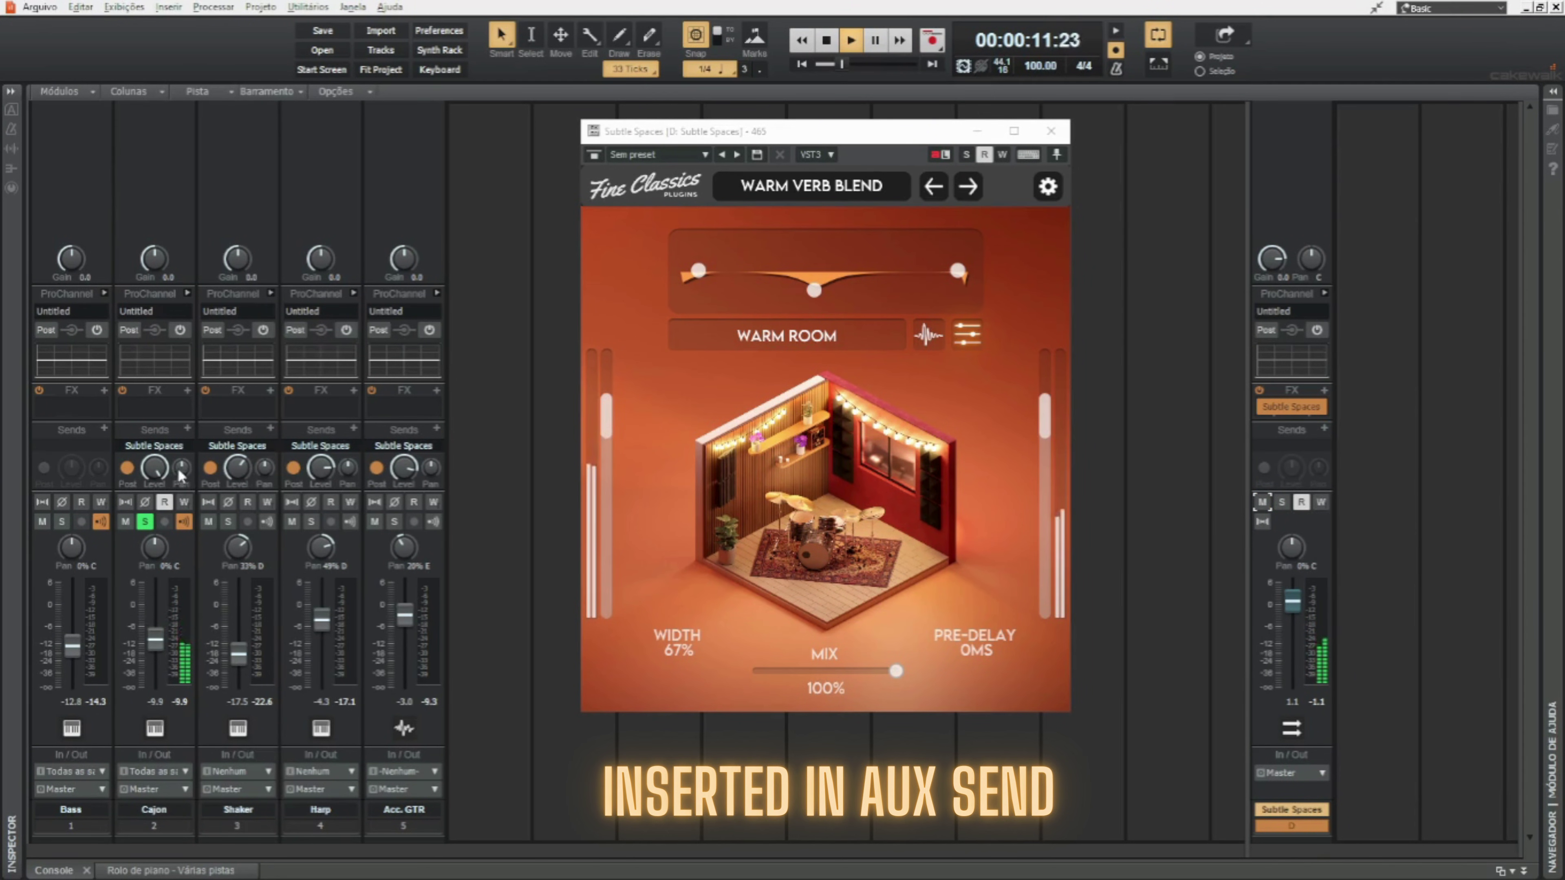
Lower the Cajon reverb send to about -1.6 dB, unsolo the Cajon, and reduce the Acc. GTR reverb send
{"action": "left_click", "coordinate": [154, 468]}
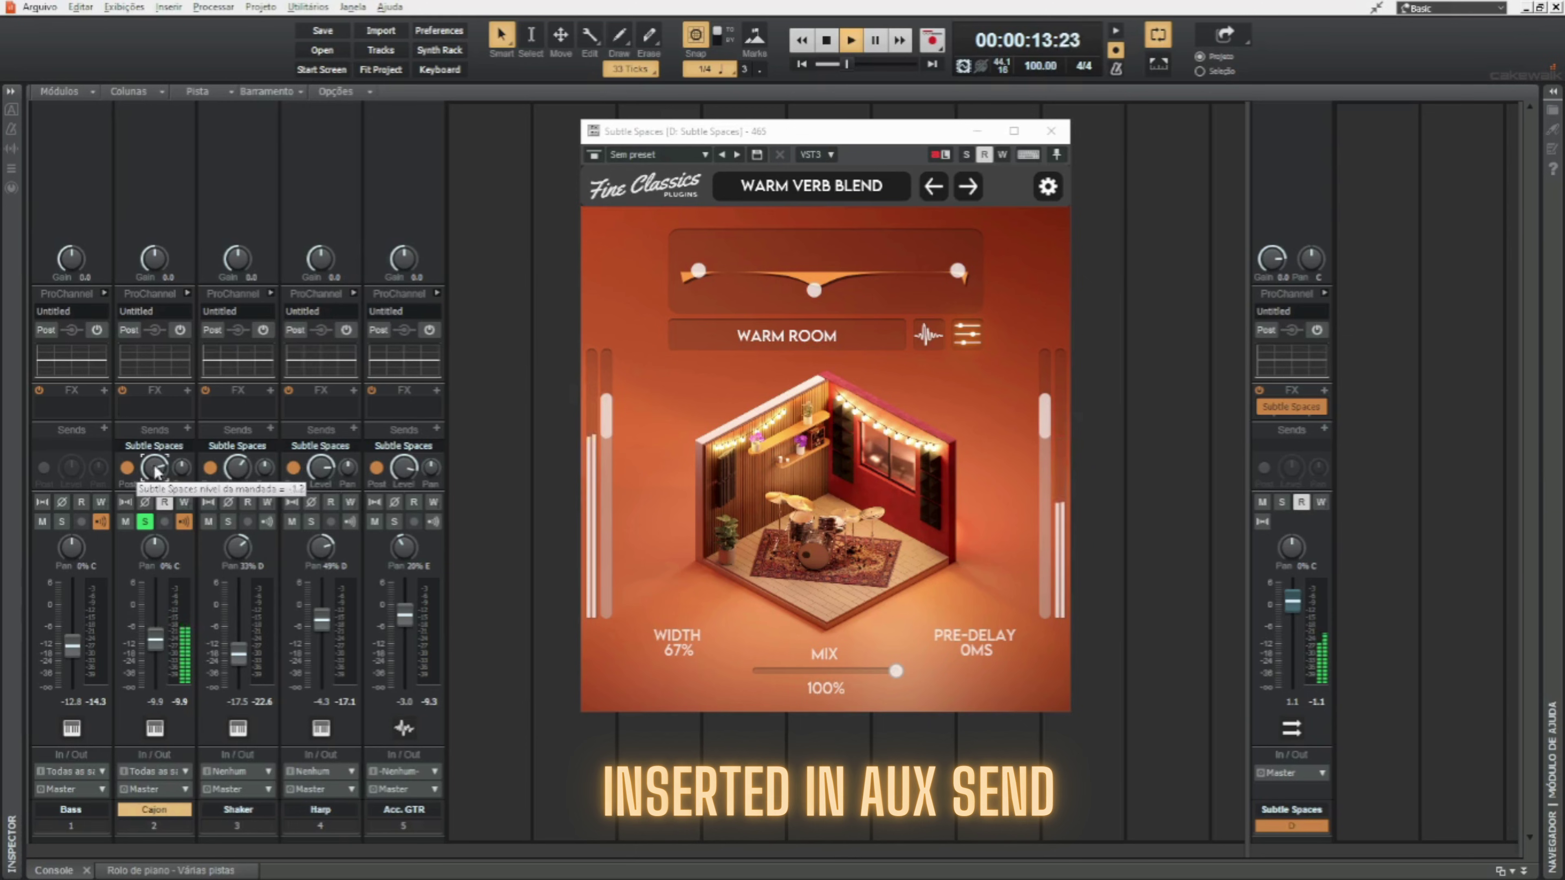
{"action": "left_click_drag", "start_coordinate": [154, 468], "coordinate": [155, 497]}
{"action": "left_click", "coordinate": [145, 522]}
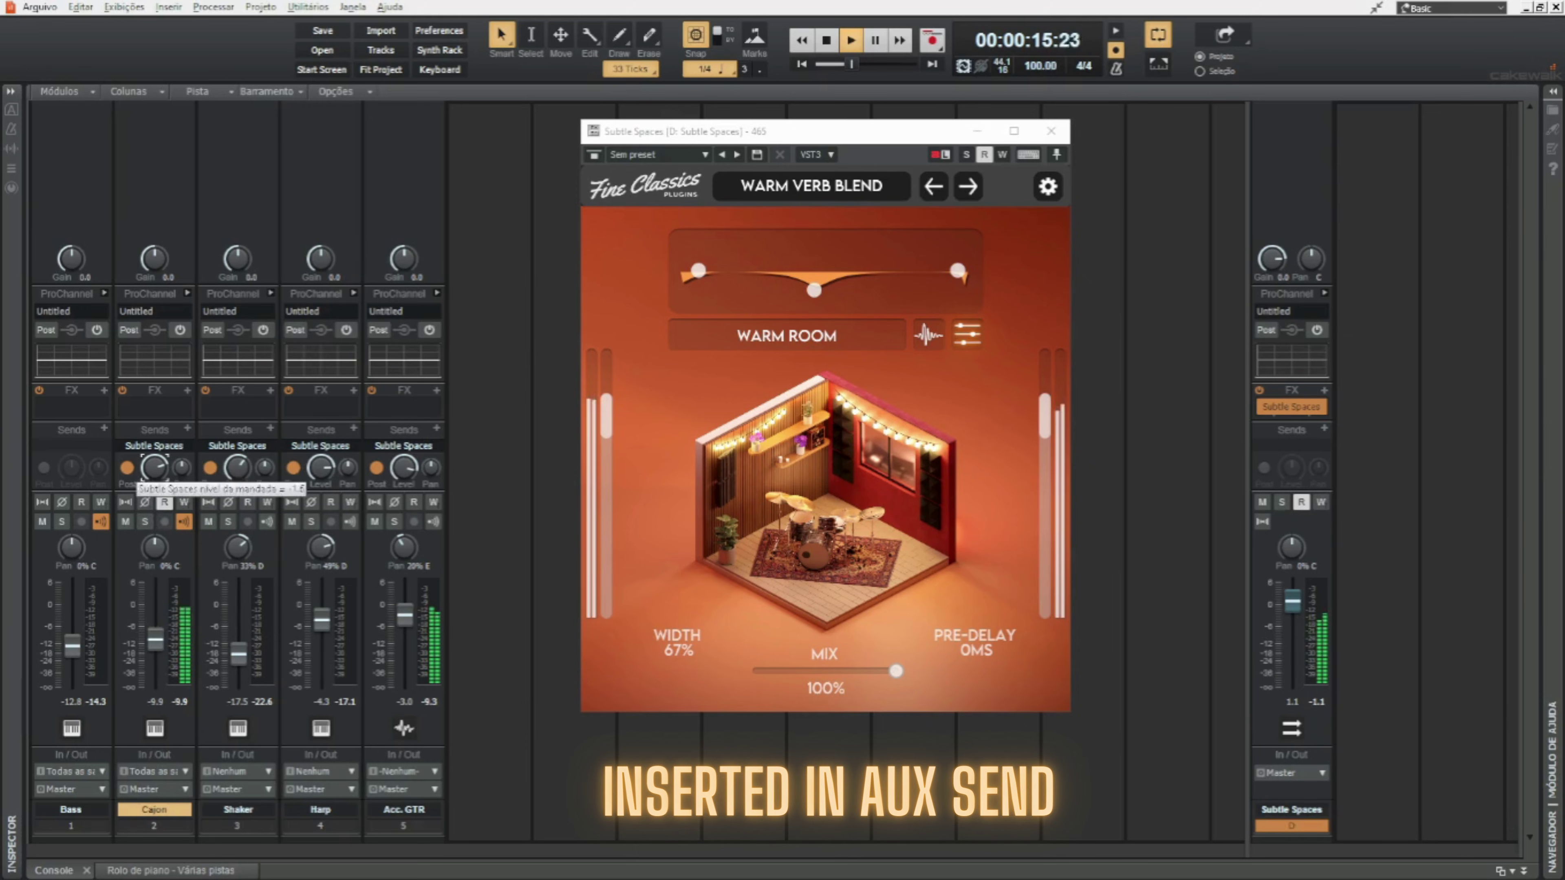
{"action": "left_click_drag", "start_coordinate": [403, 467], "coordinate": [449, 441]}
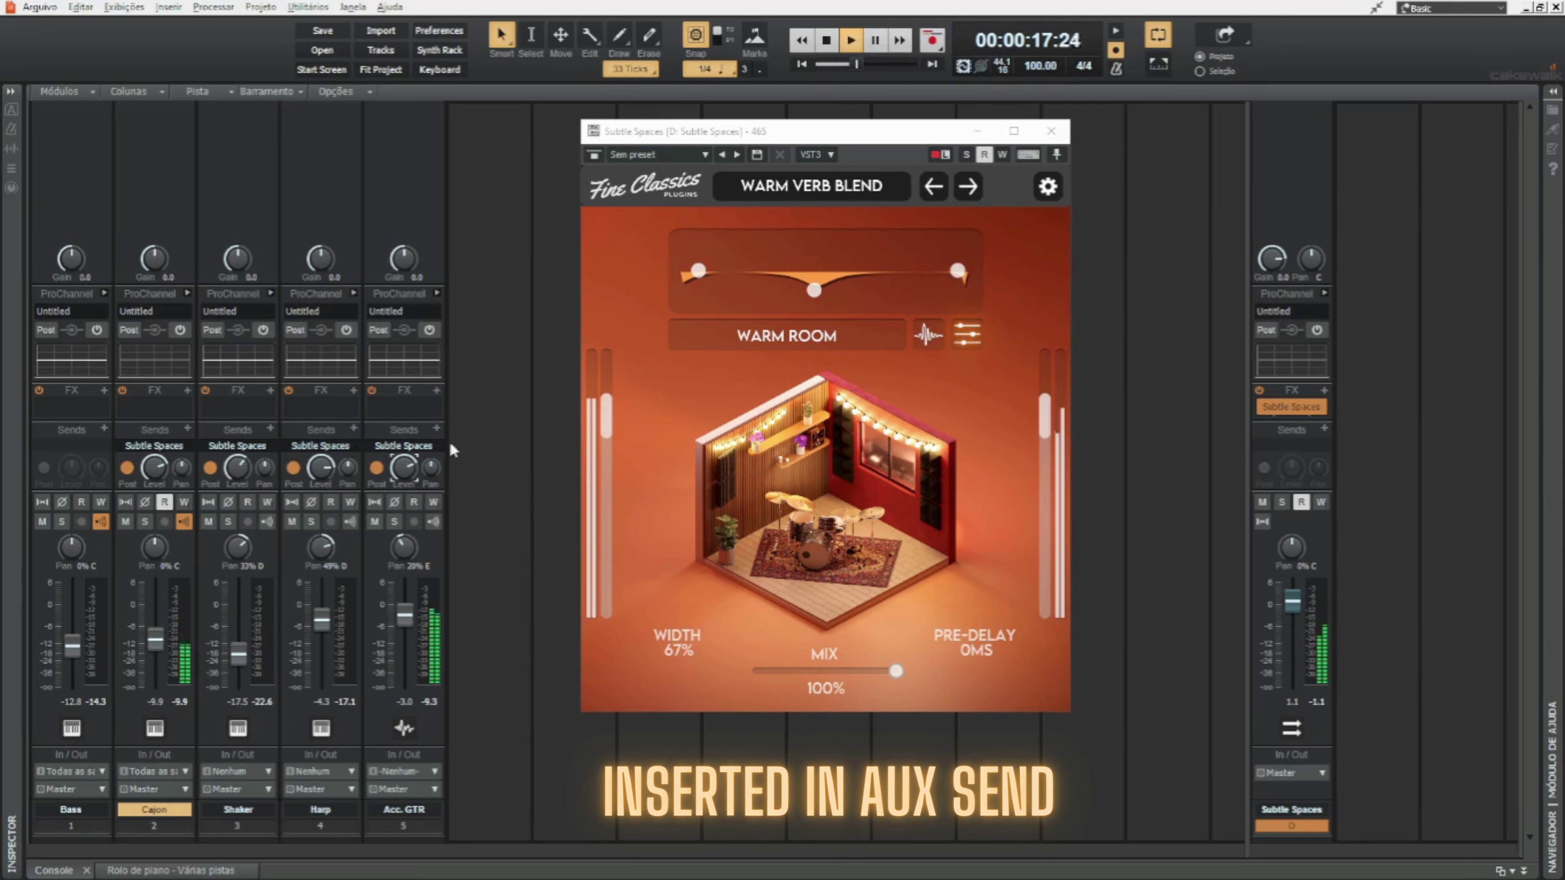
Set the reverb EQ's high cut to about 11 kHz and its mid band to 4349 Hz at 5 dB, and compare with the bus muted and unmuted
{"action": "left_click_drag", "start_coordinate": [958, 272], "coordinate": [904, 262]}
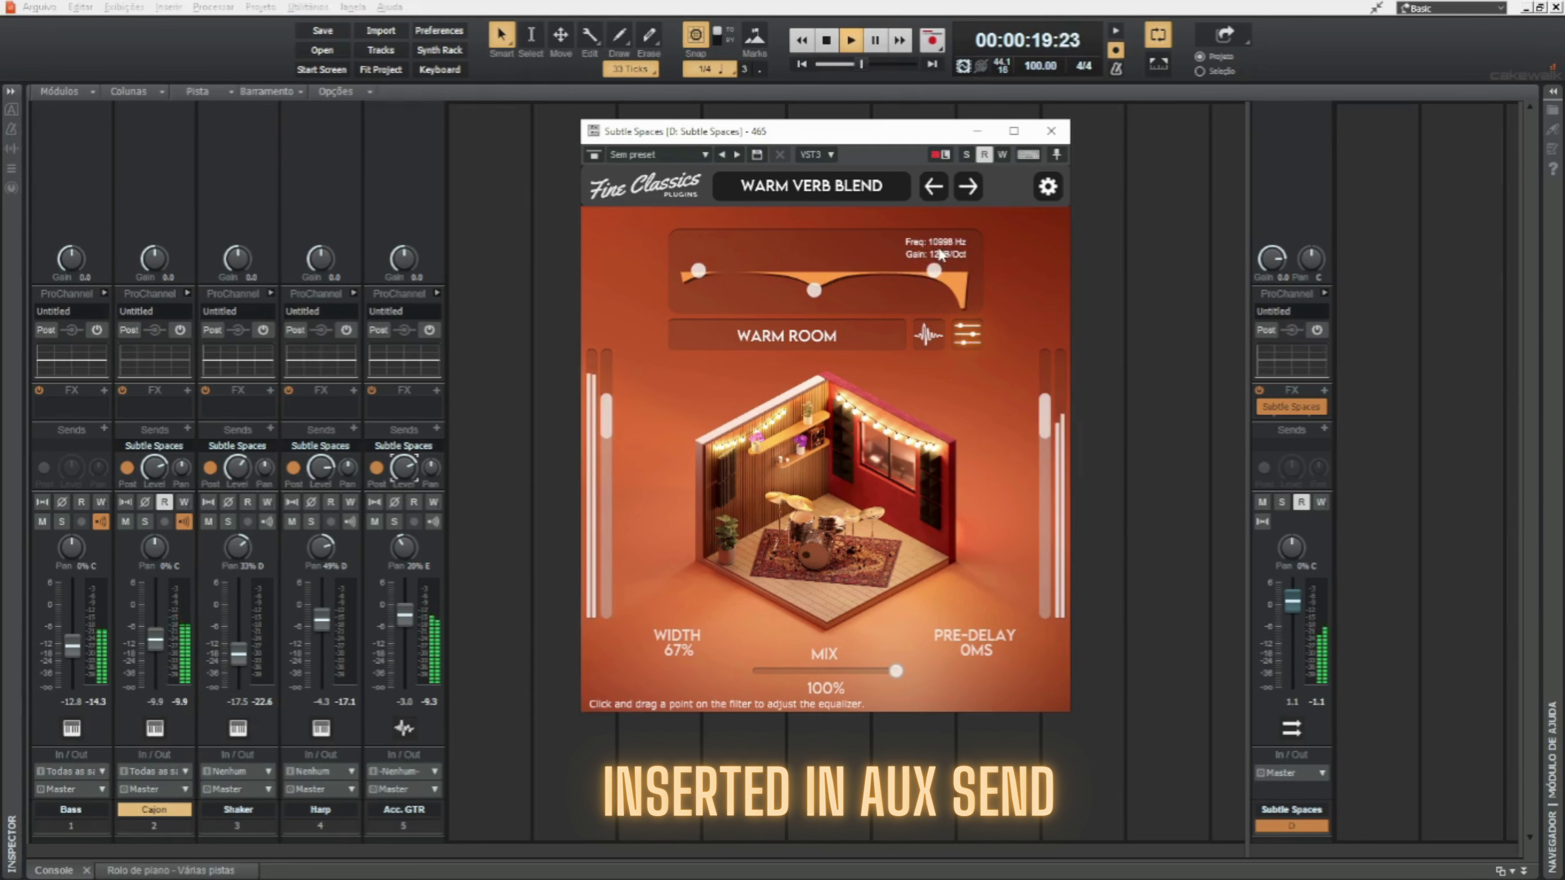
{"action": "left_click_drag", "start_coordinate": [820, 291], "coordinate": [904, 265]}
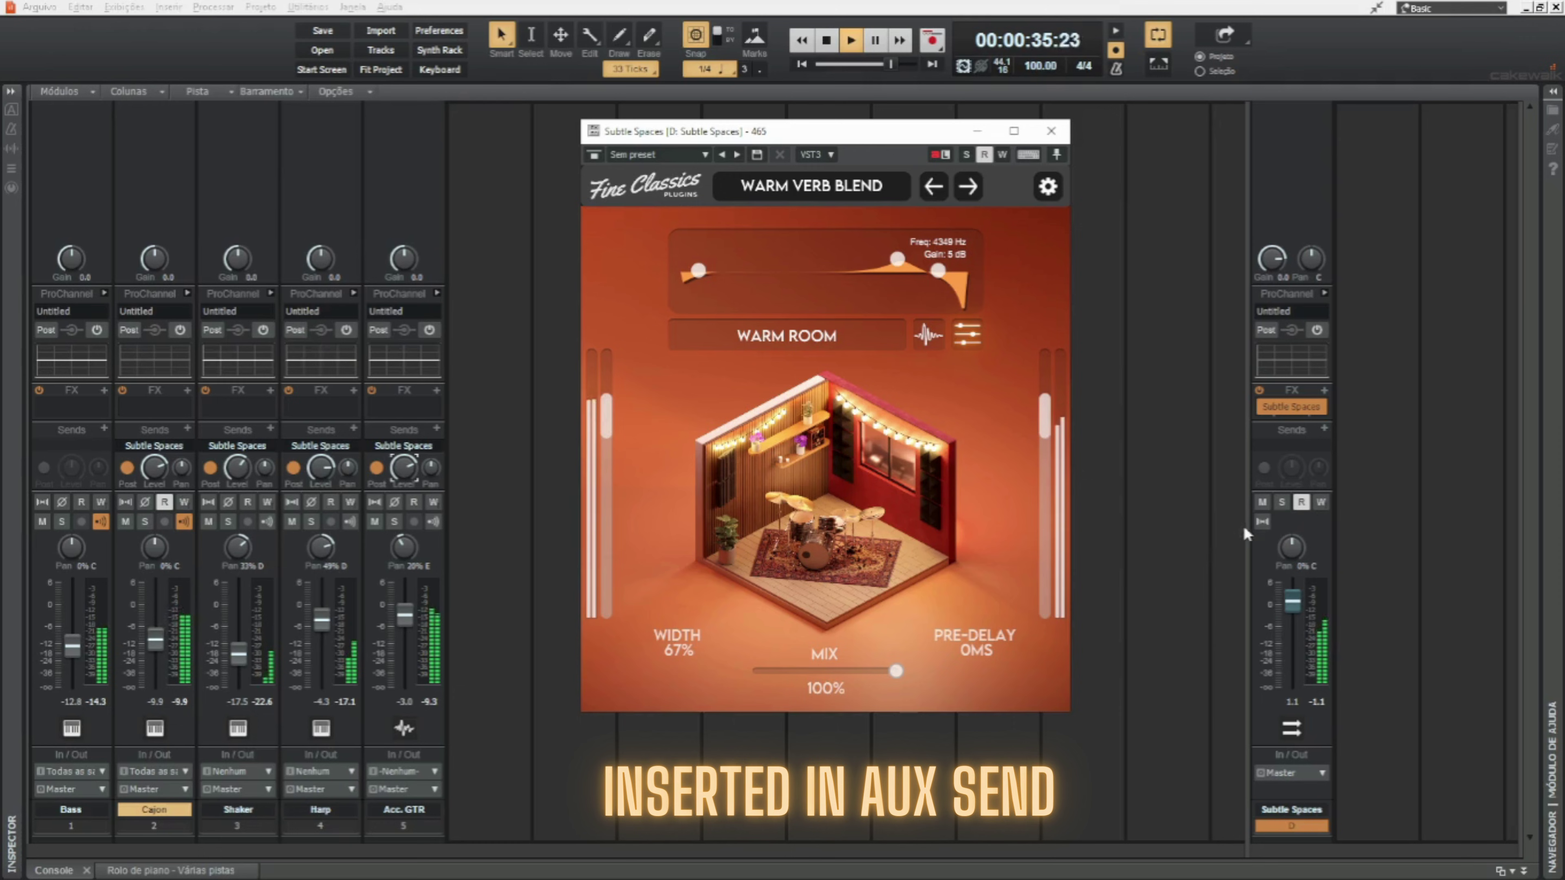
{"action": "left_click", "coordinate": [1262, 502]}
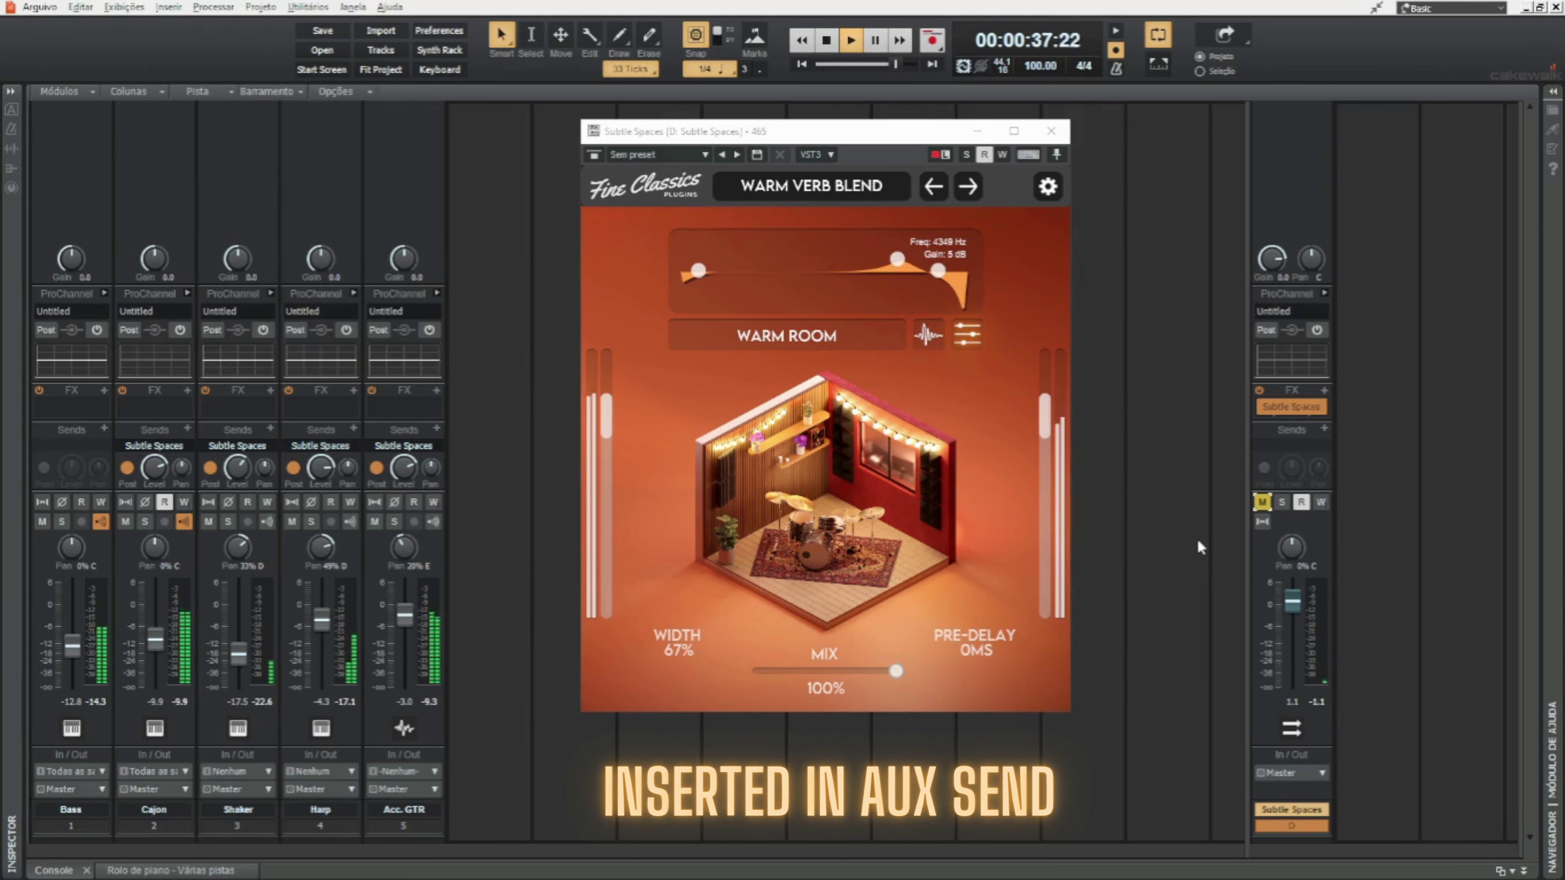
{"action": "left_click", "coordinate": [1262, 502]}
Lower the reverb bus fader to about -3.2 dB and set the reverb's width to 200%
{"action": "left_click_drag", "start_coordinate": [1289, 605], "coordinate": [1289, 617]}
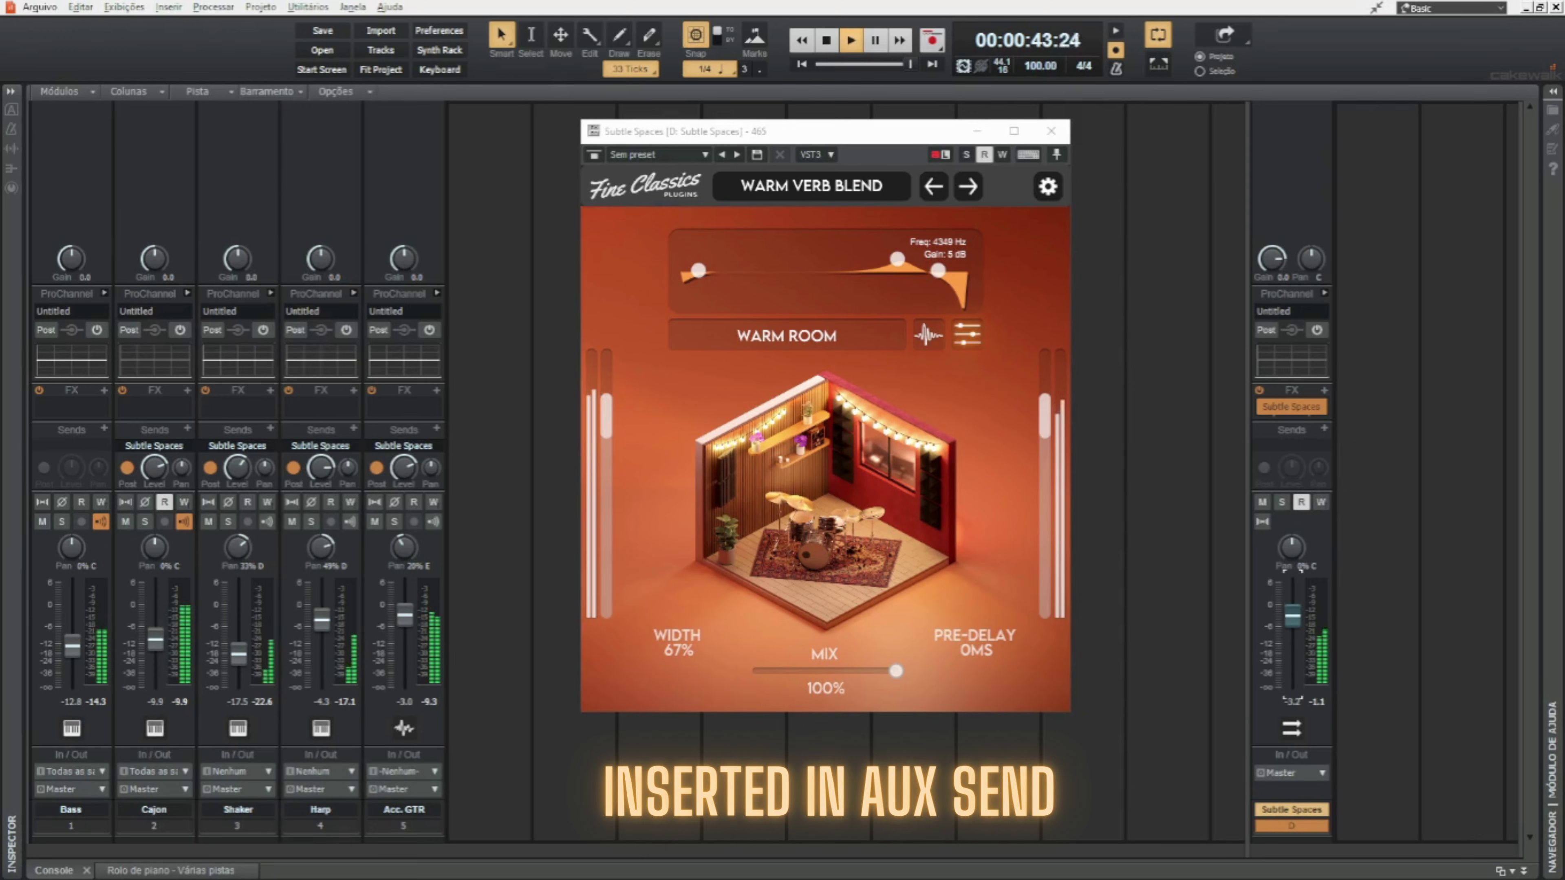
{"action": "left_click_drag", "start_coordinate": [712, 604], "coordinate": [718, 554]}
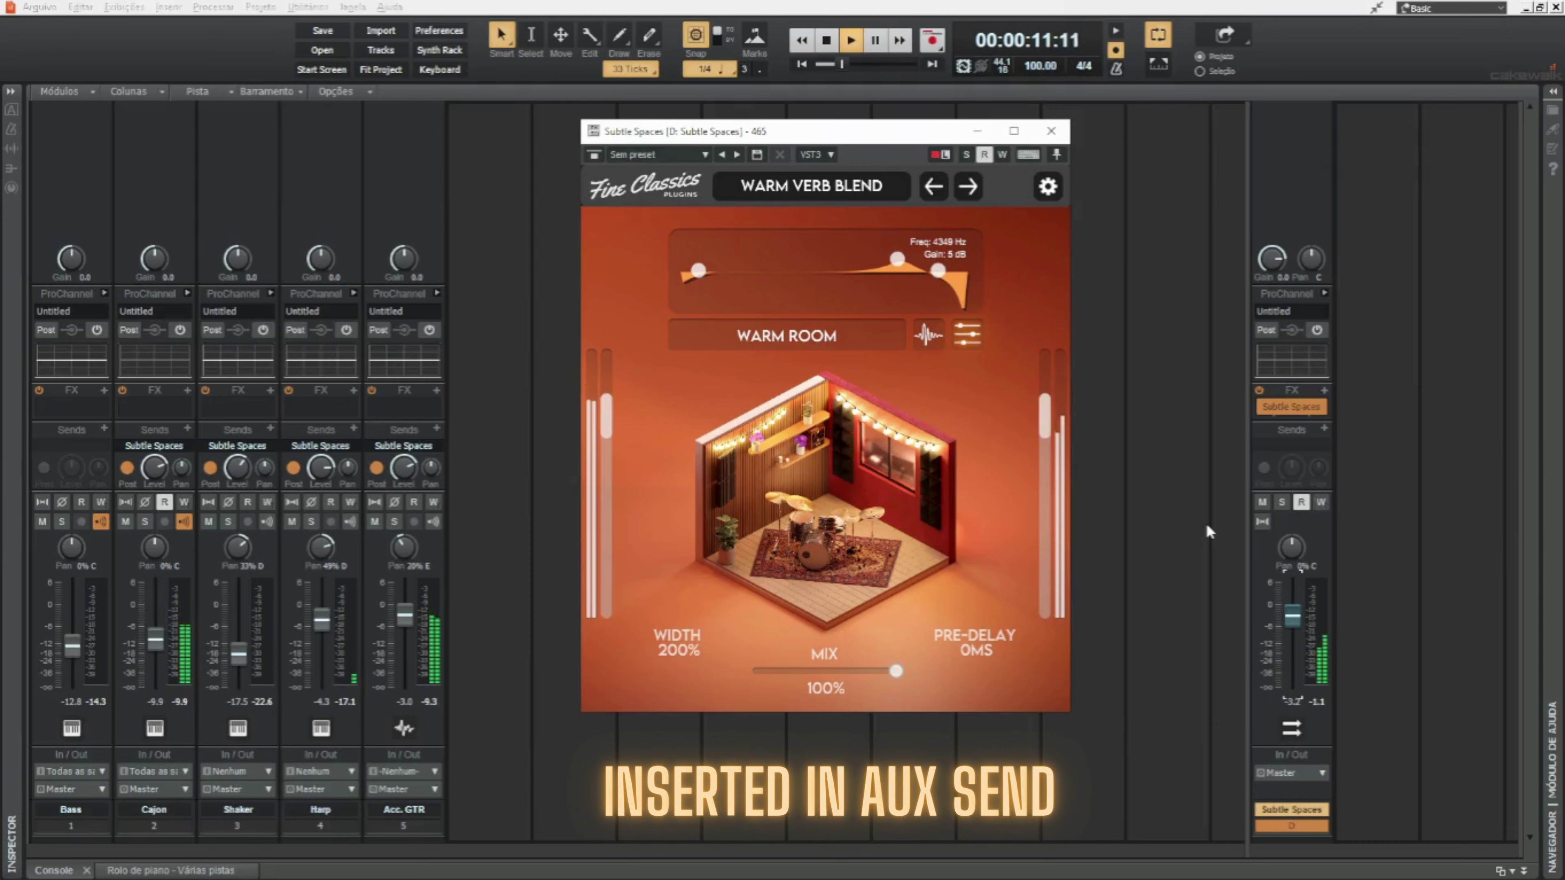
Load the Guitar category's Big Guitar Big Room preset in the reverb and close the preset browser
{"action": "left_click", "coordinate": [821, 187]}
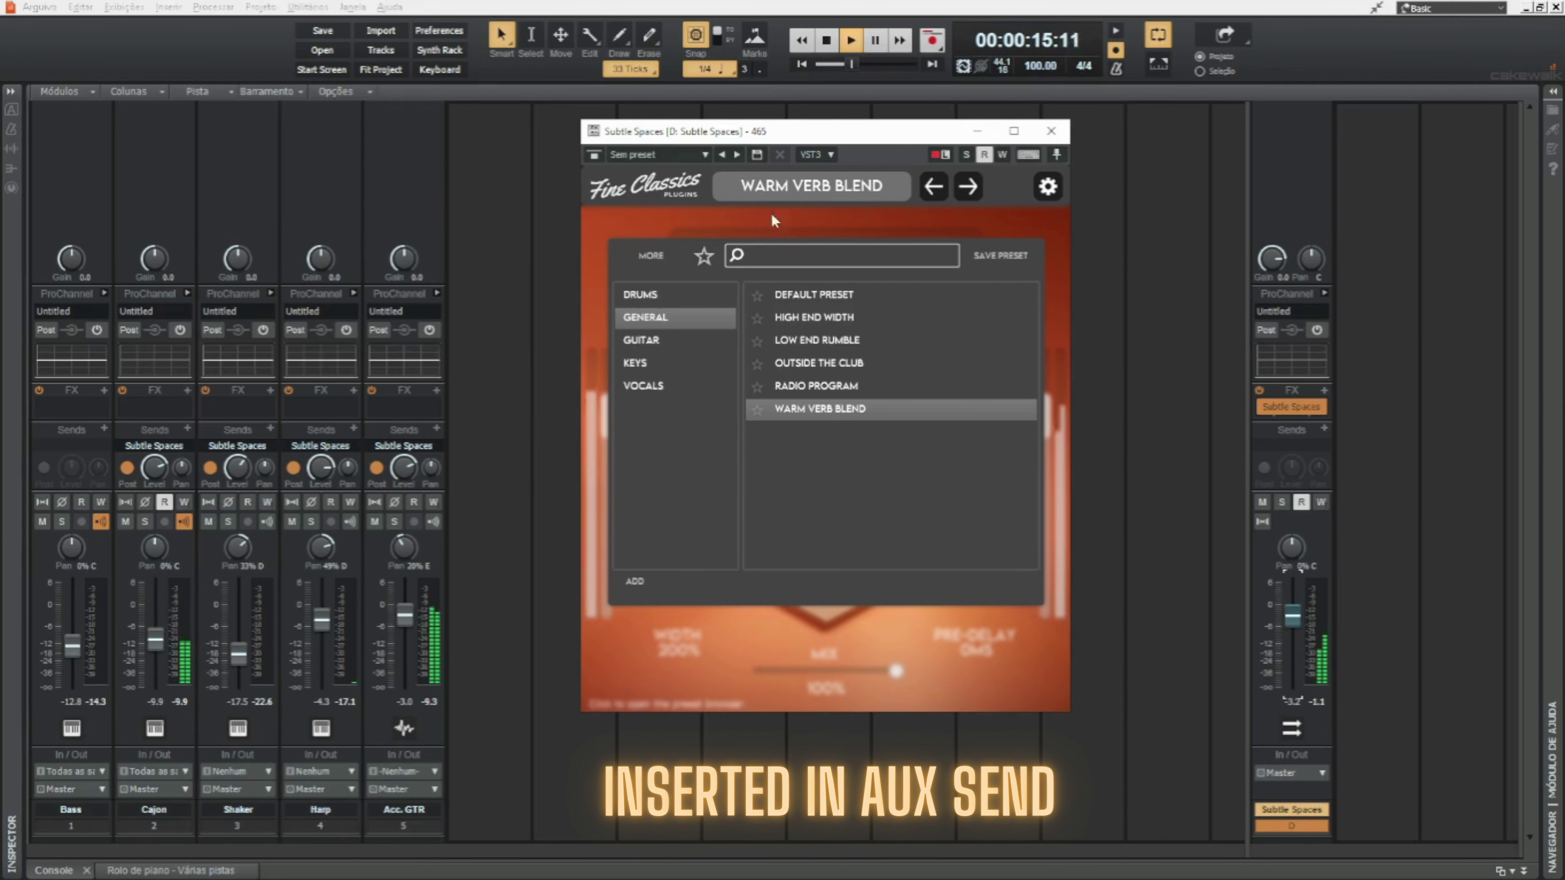
{"action": "left_click", "coordinate": [721, 340]}
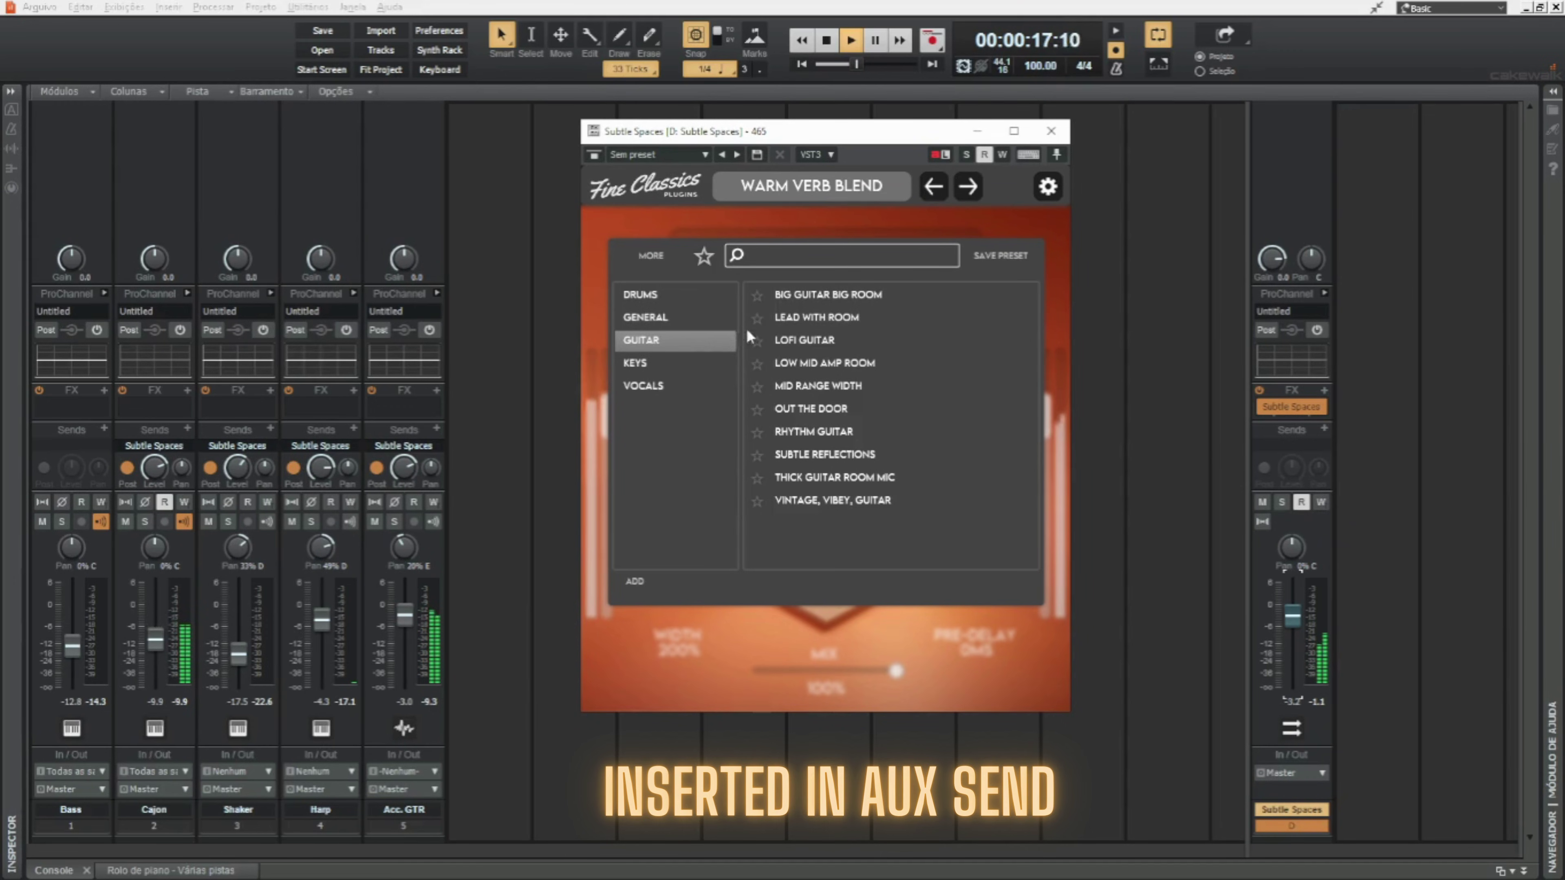
{"action": "left_click", "coordinate": [808, 294]}
{"action": "left_click", "coordinate": [881, 200]}
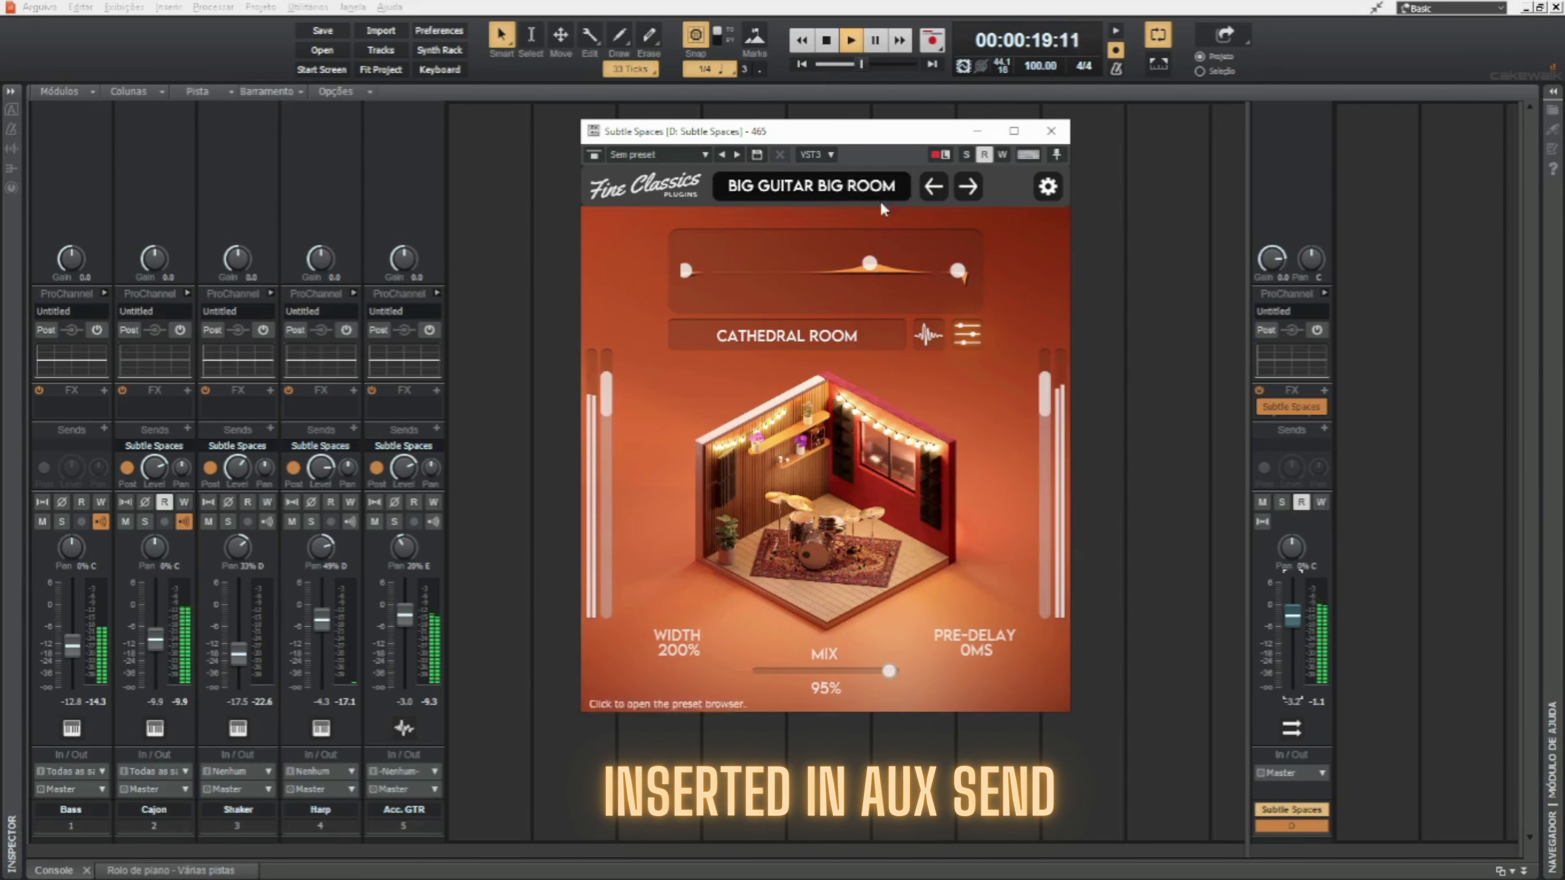
Turn down the Cajon and Shaker reverb sends and lower the reverb bus fader to about -7.8 dB
{"action": "left_click", "coordinate": [160, 466]}
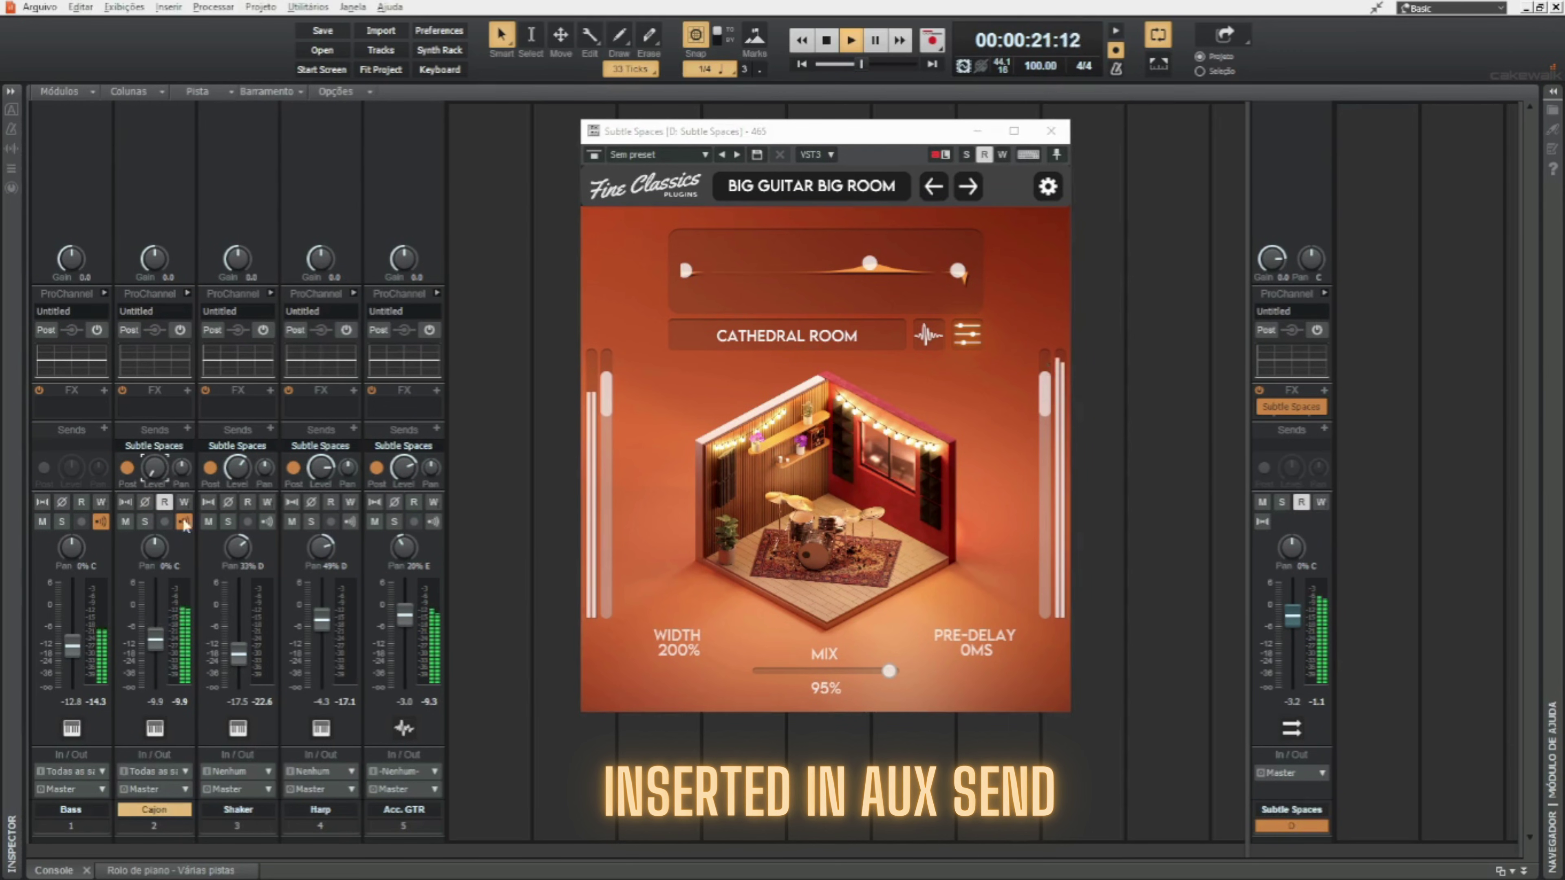
{"action": "left_click", "coordinate": [236, 470]}
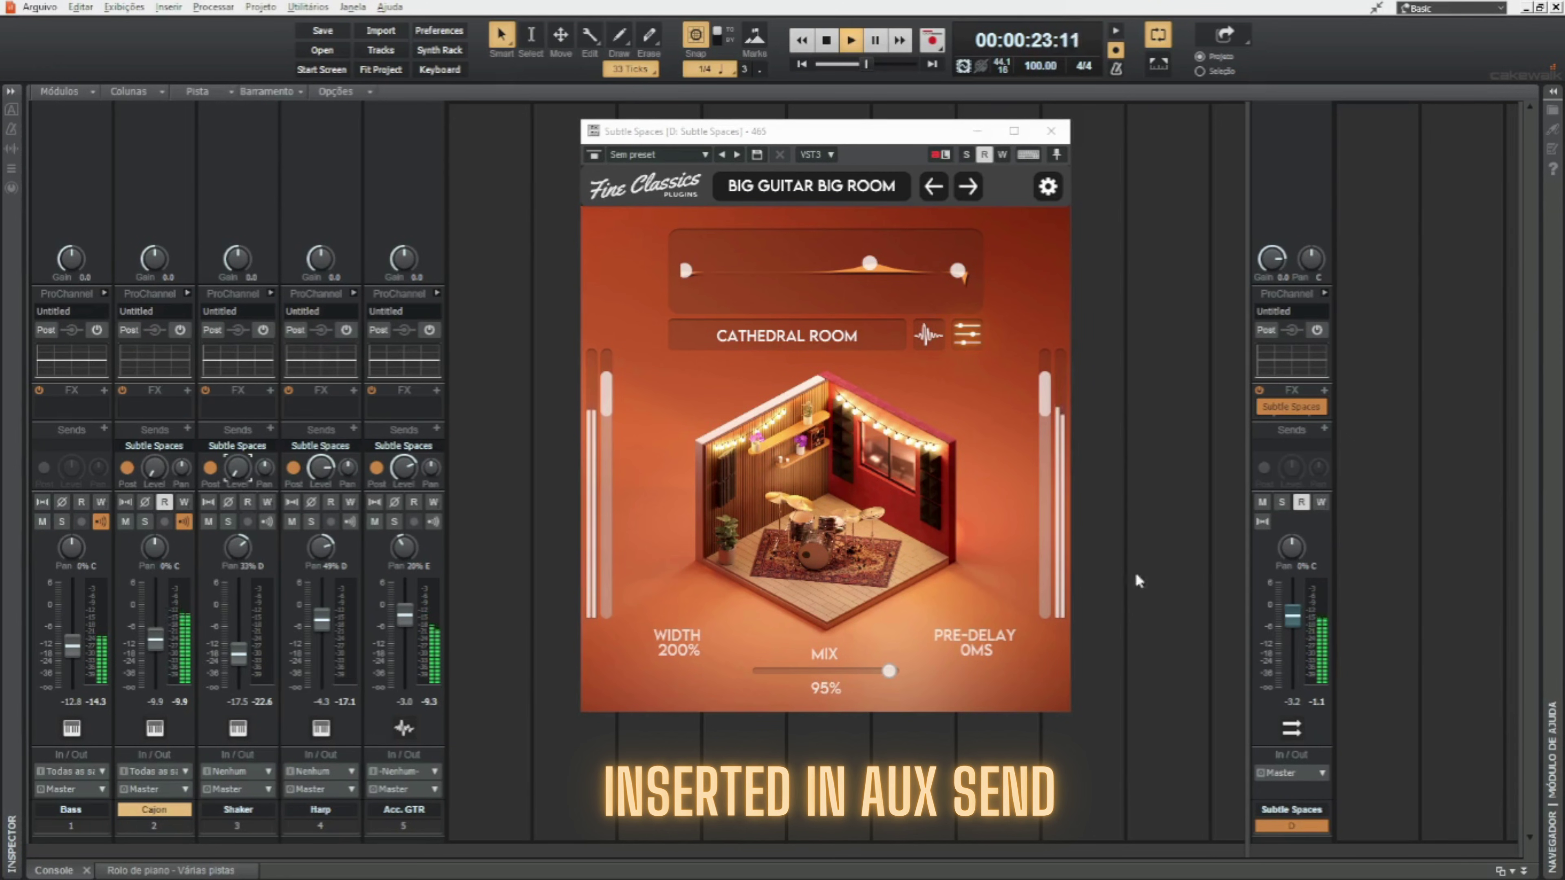
{"action": "left_click_drag", "start_coordinate": [1292, 635], "coordinate": [1292, 652]}
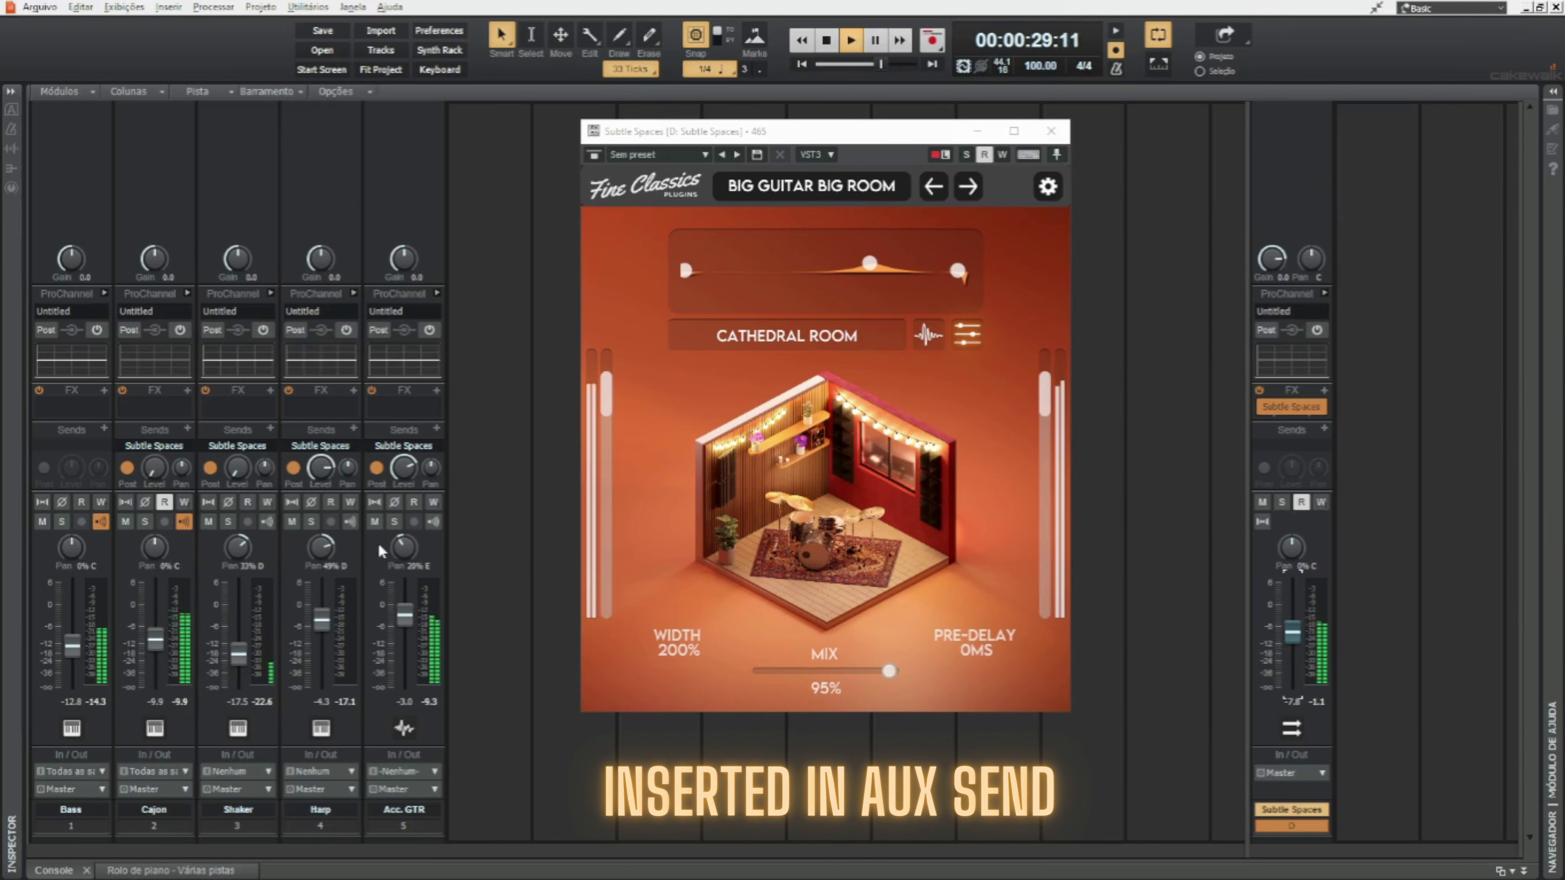
Solo the Acc. GTR track and compare it with the reverb bus muted and unmuted
{"action": "left_click", "coordinate": [394, 522]}
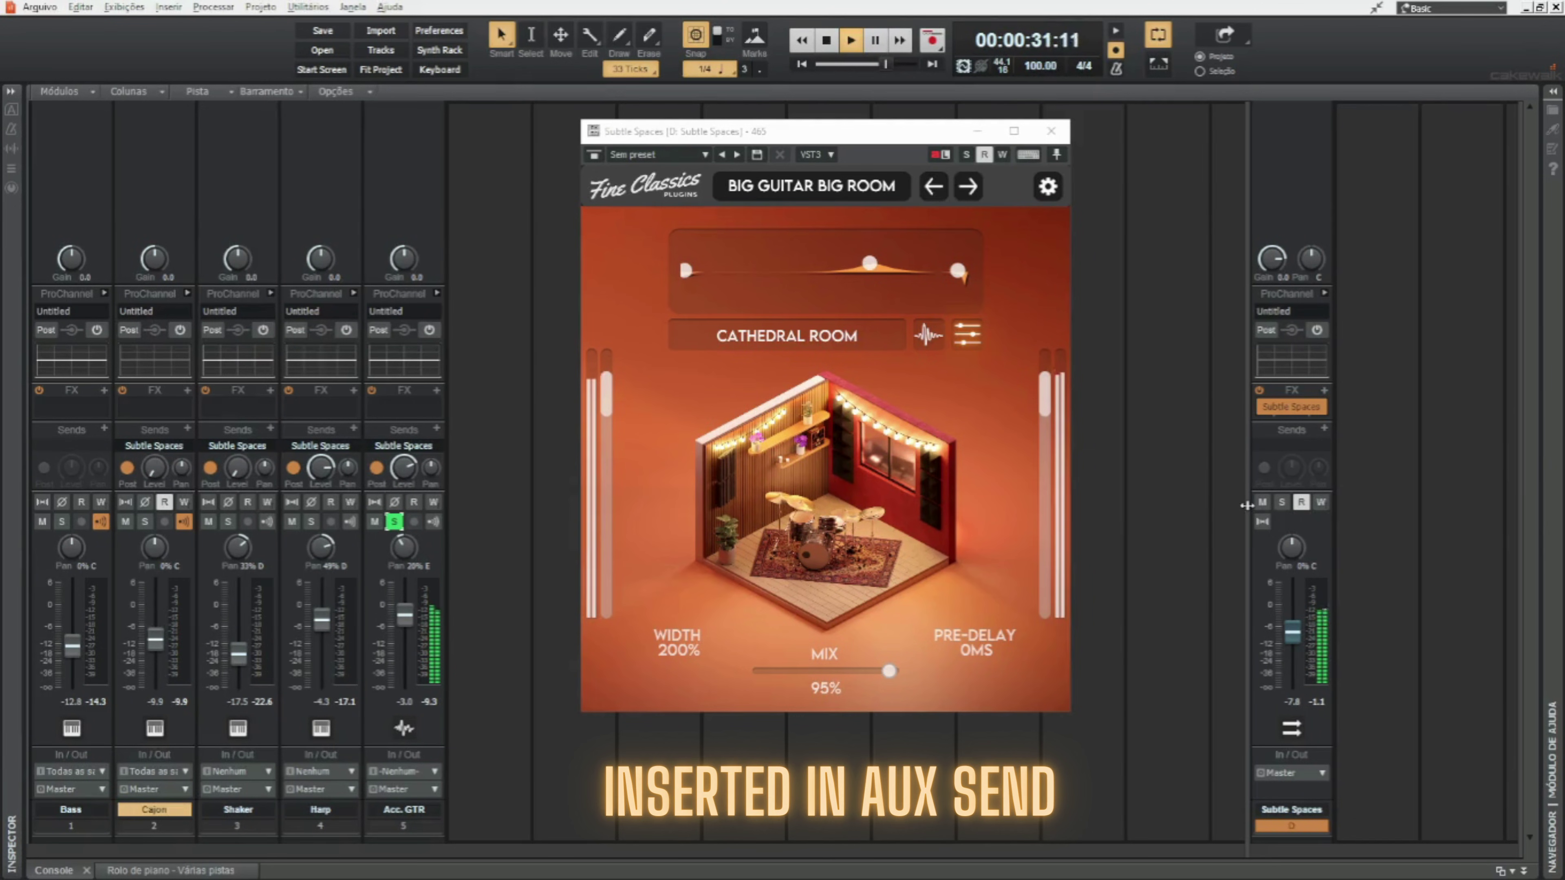
{"action": "left_click", "coordinate": [1261, 502]}
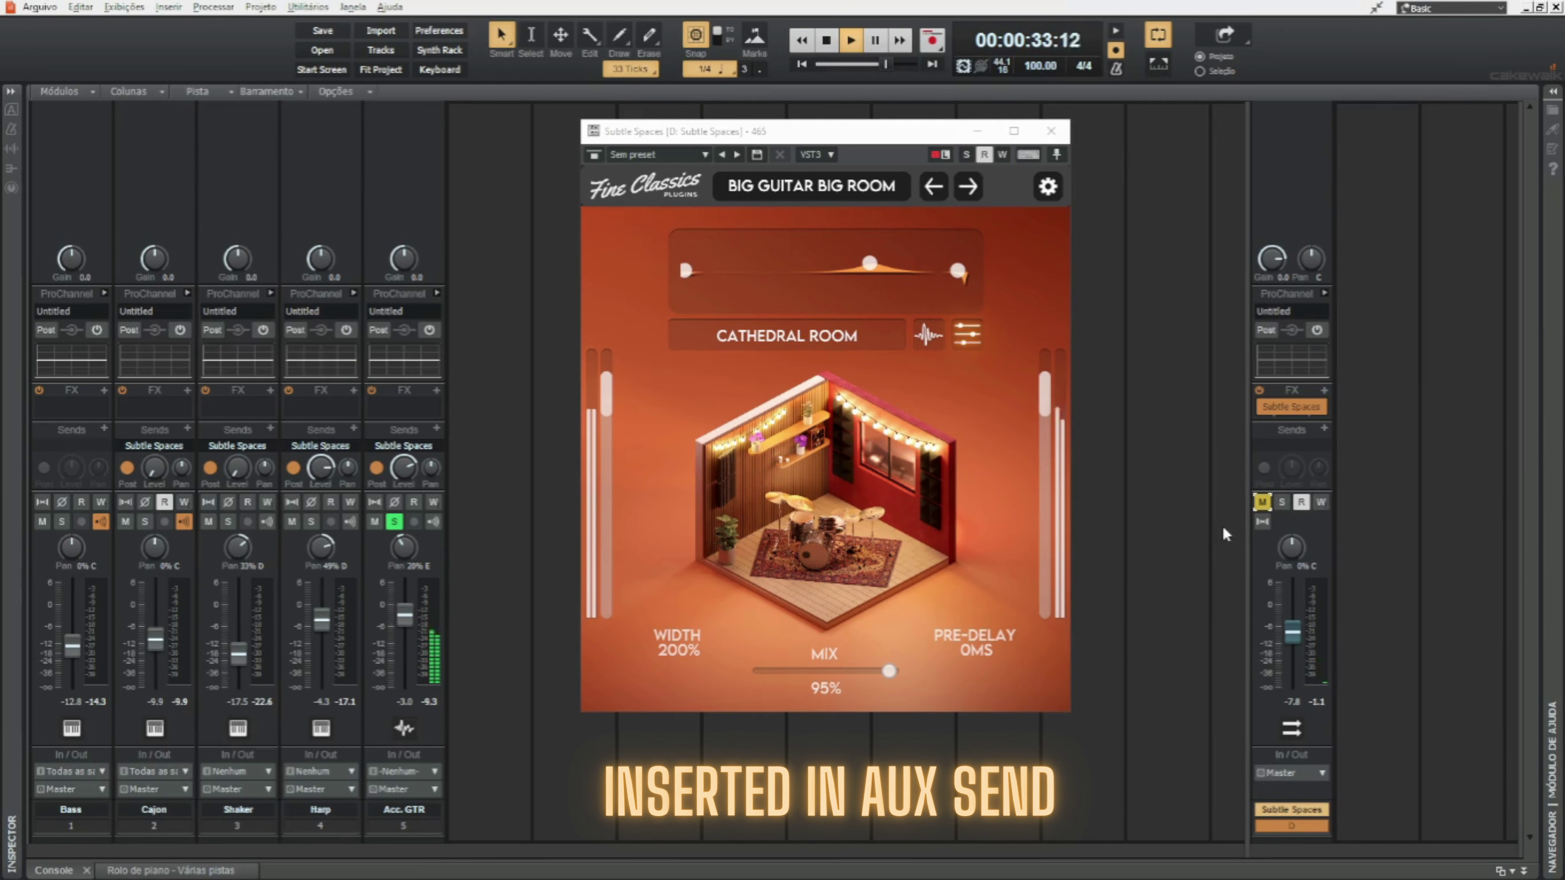
{"action": "left_click", "coordinate": [1262, 502]}
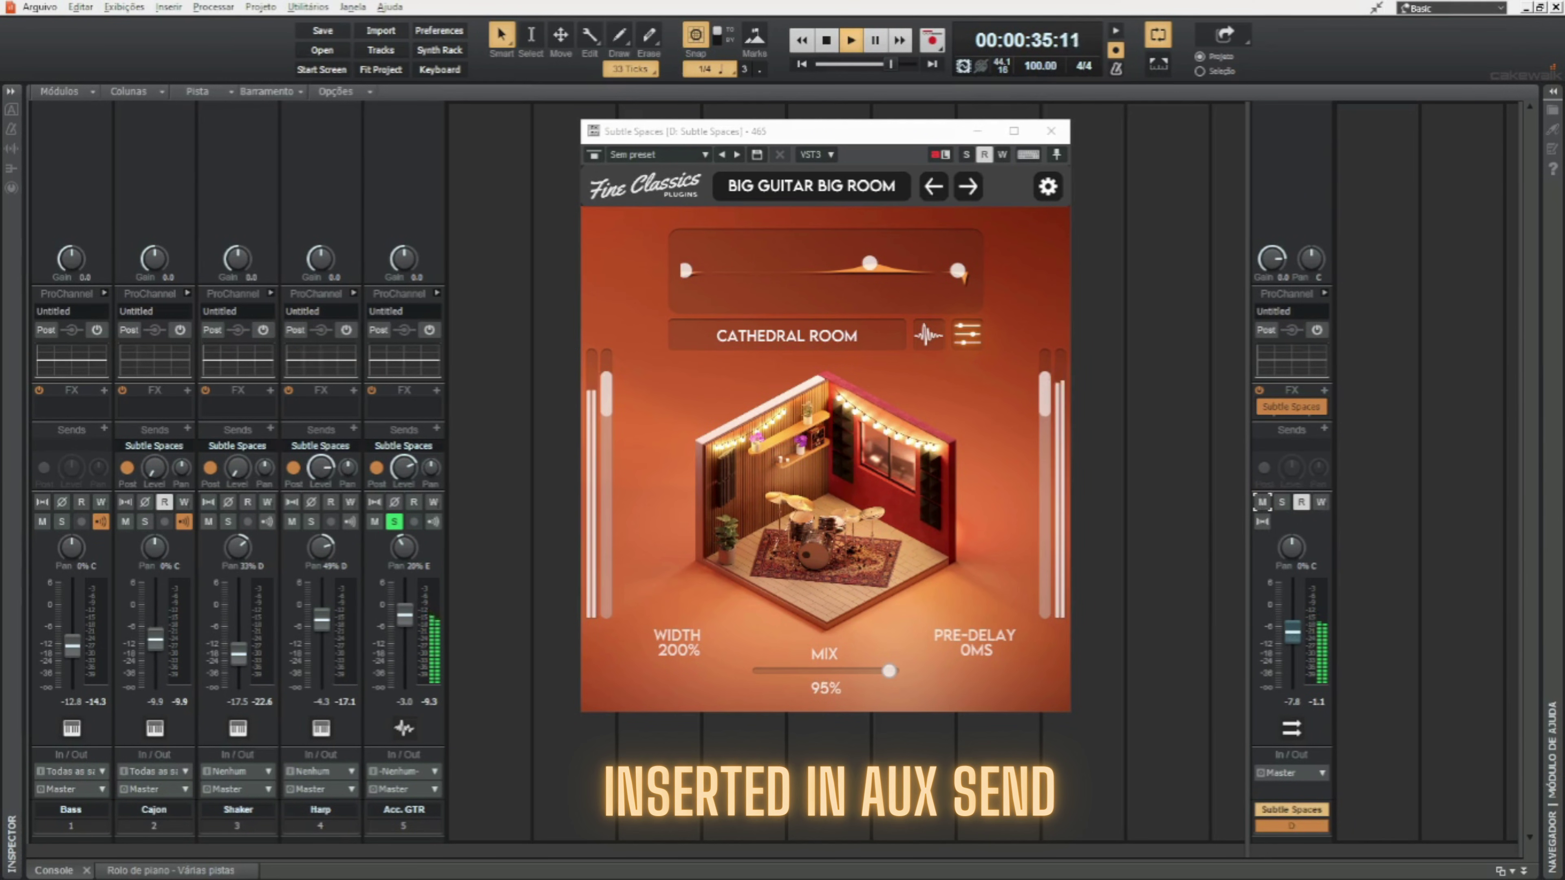
Lower the reverb bus fader to about -14.3 dB, unsolo Acc. GTR, and compare the full mix with the bus muted and unmuted
{"action": "left_click_drag", "start_coordinate": [1293, 632], "coordinate": [1292, 655]}
{"action": "left_click", "coordinate": [395, 522]}
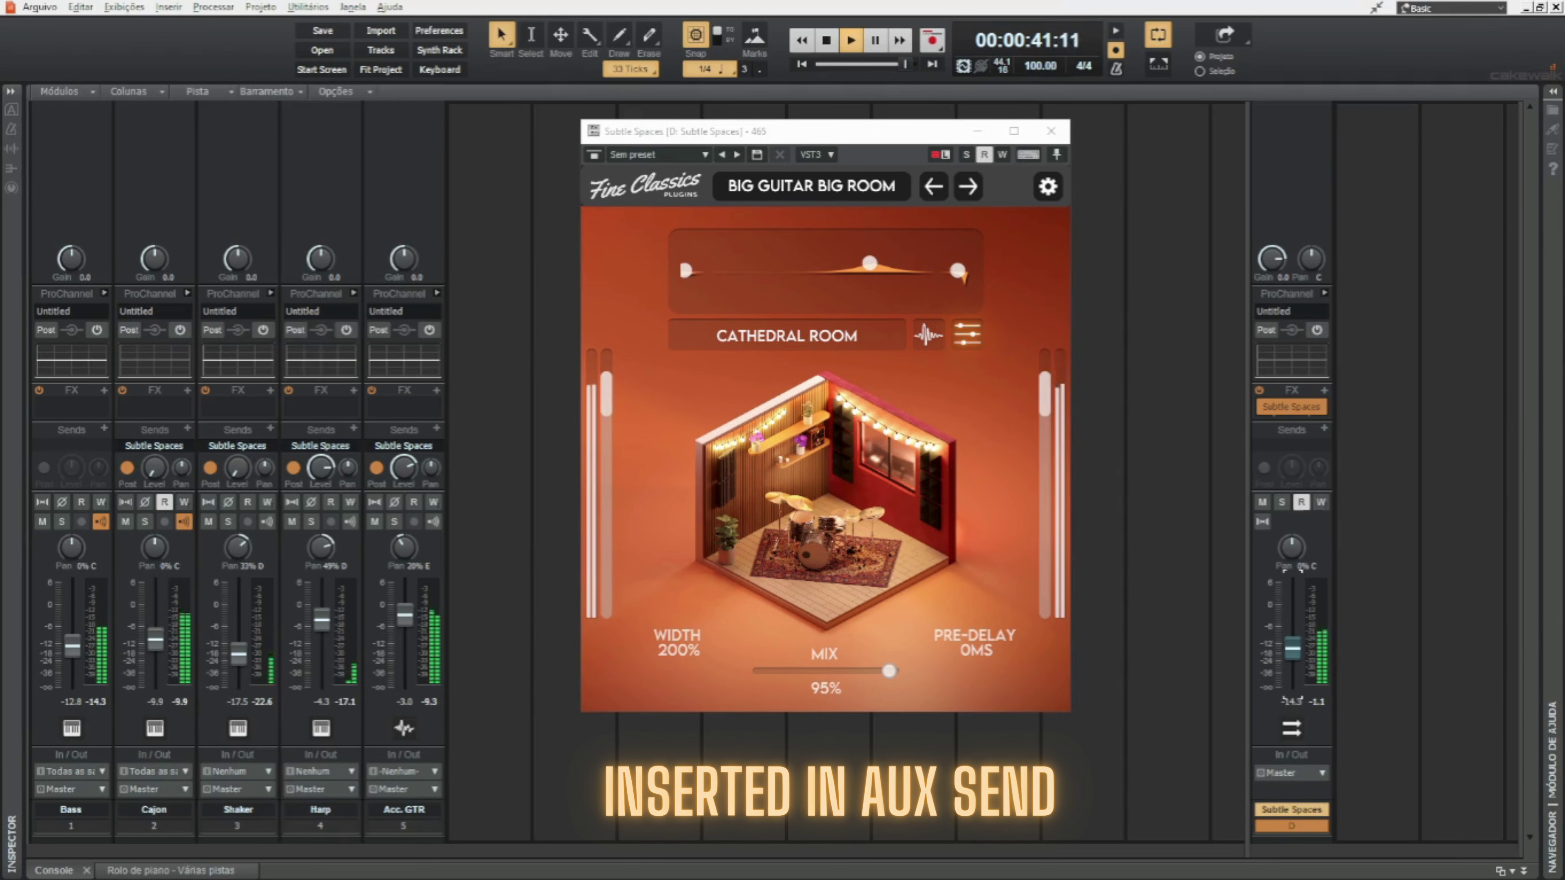
{"action": "left_click", "coordinate": [1262, 502]}
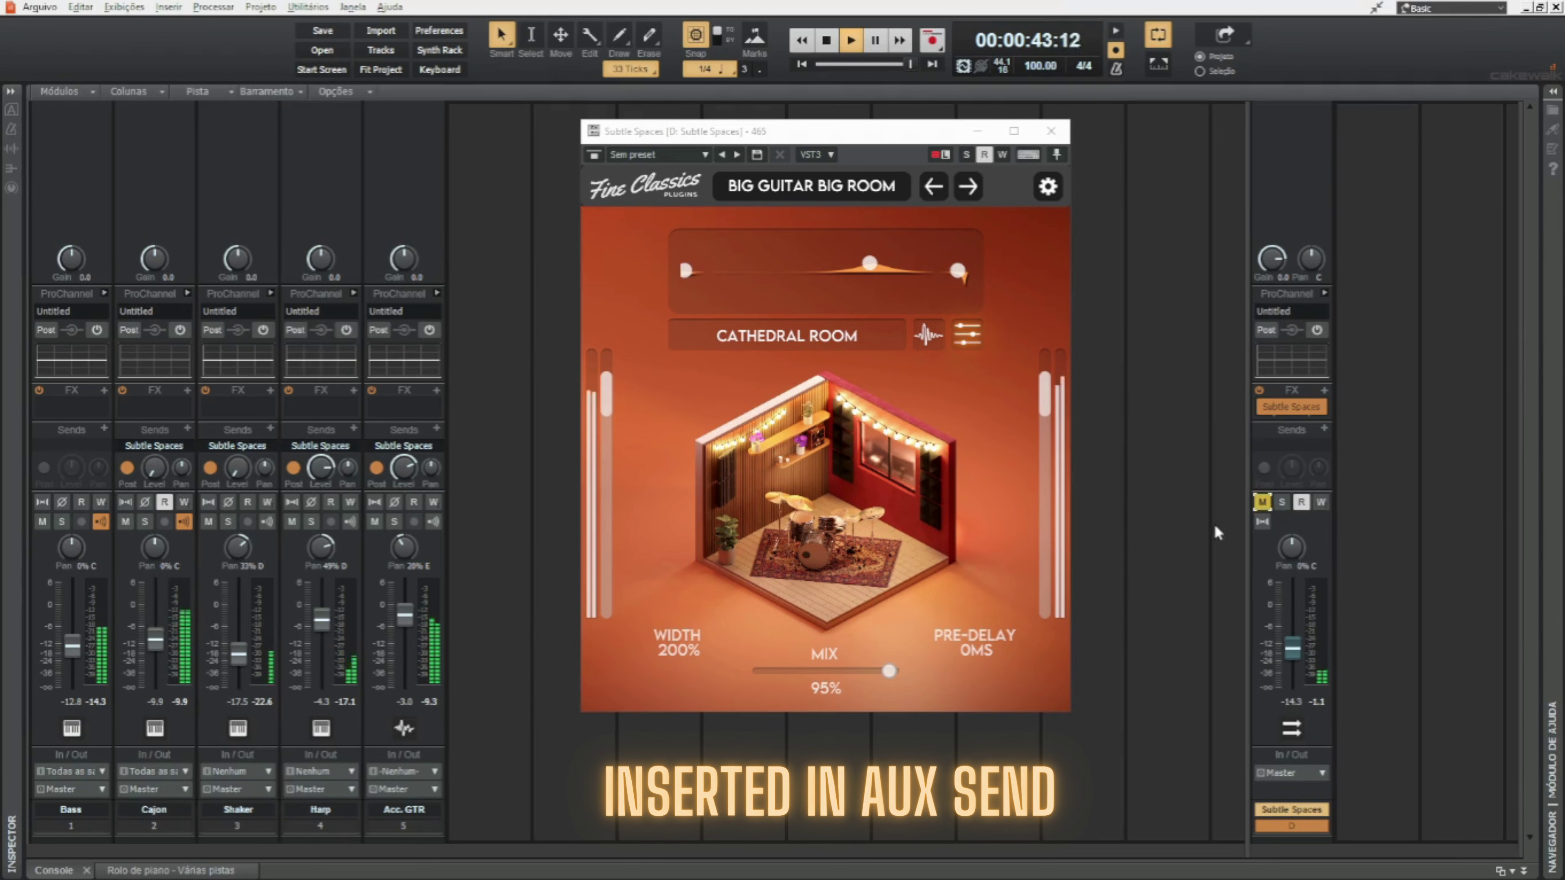
{"action": "left_click", "coordinate": [1261, 509]}
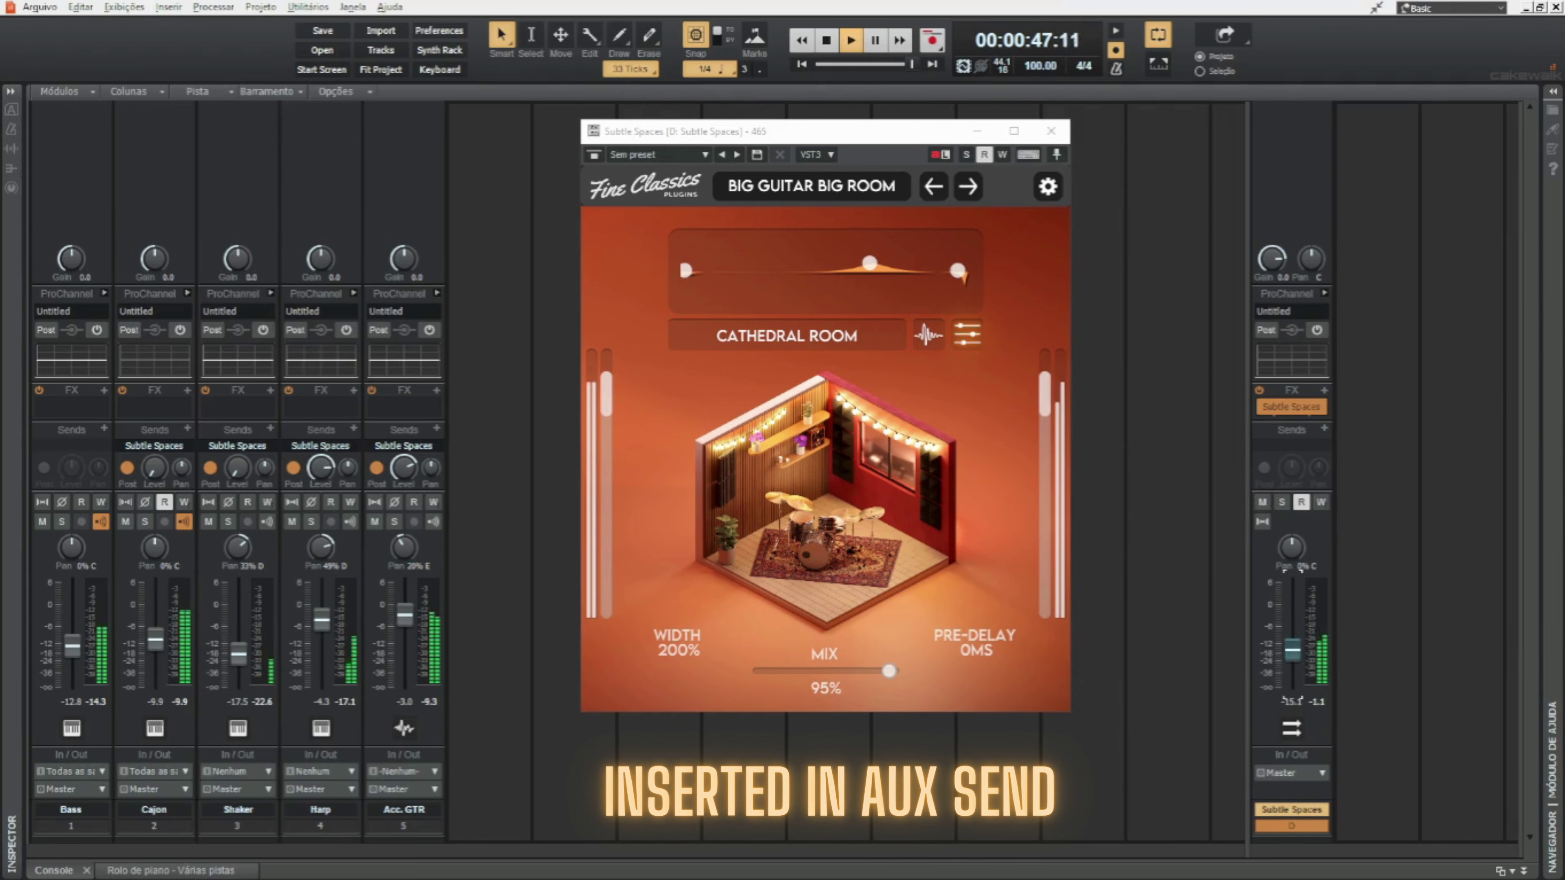
Solo the reverb bus, load the Guitar category's Lead With Room preset, and set the reverb mix to 100%
{"action": "left_click", "coordinate": [1282, 502]}
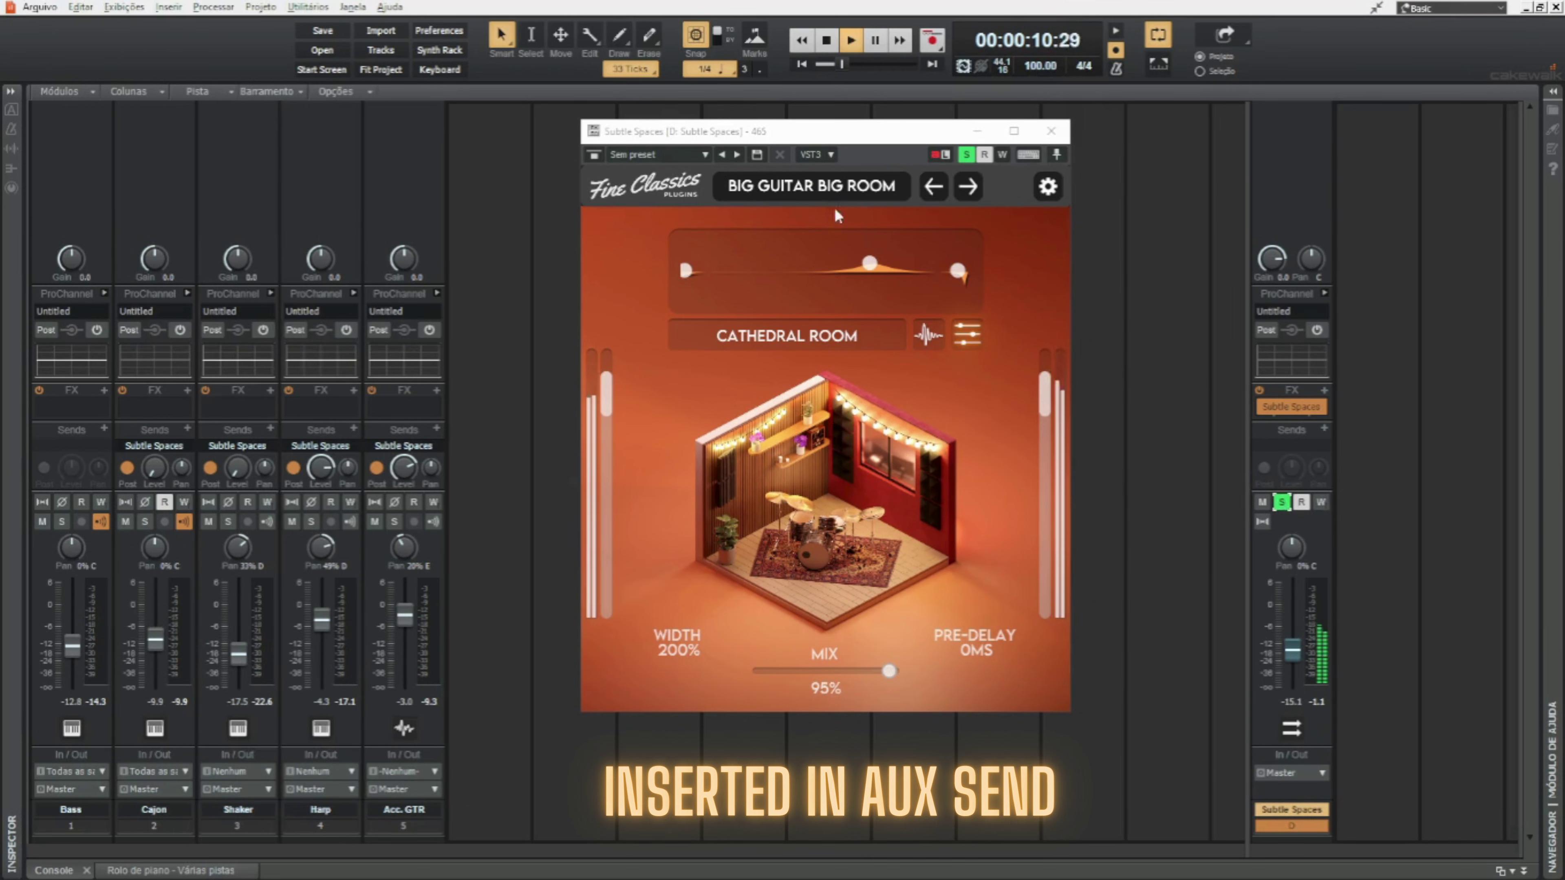
{"action": "left_click", "coordinate": [816, 188]}
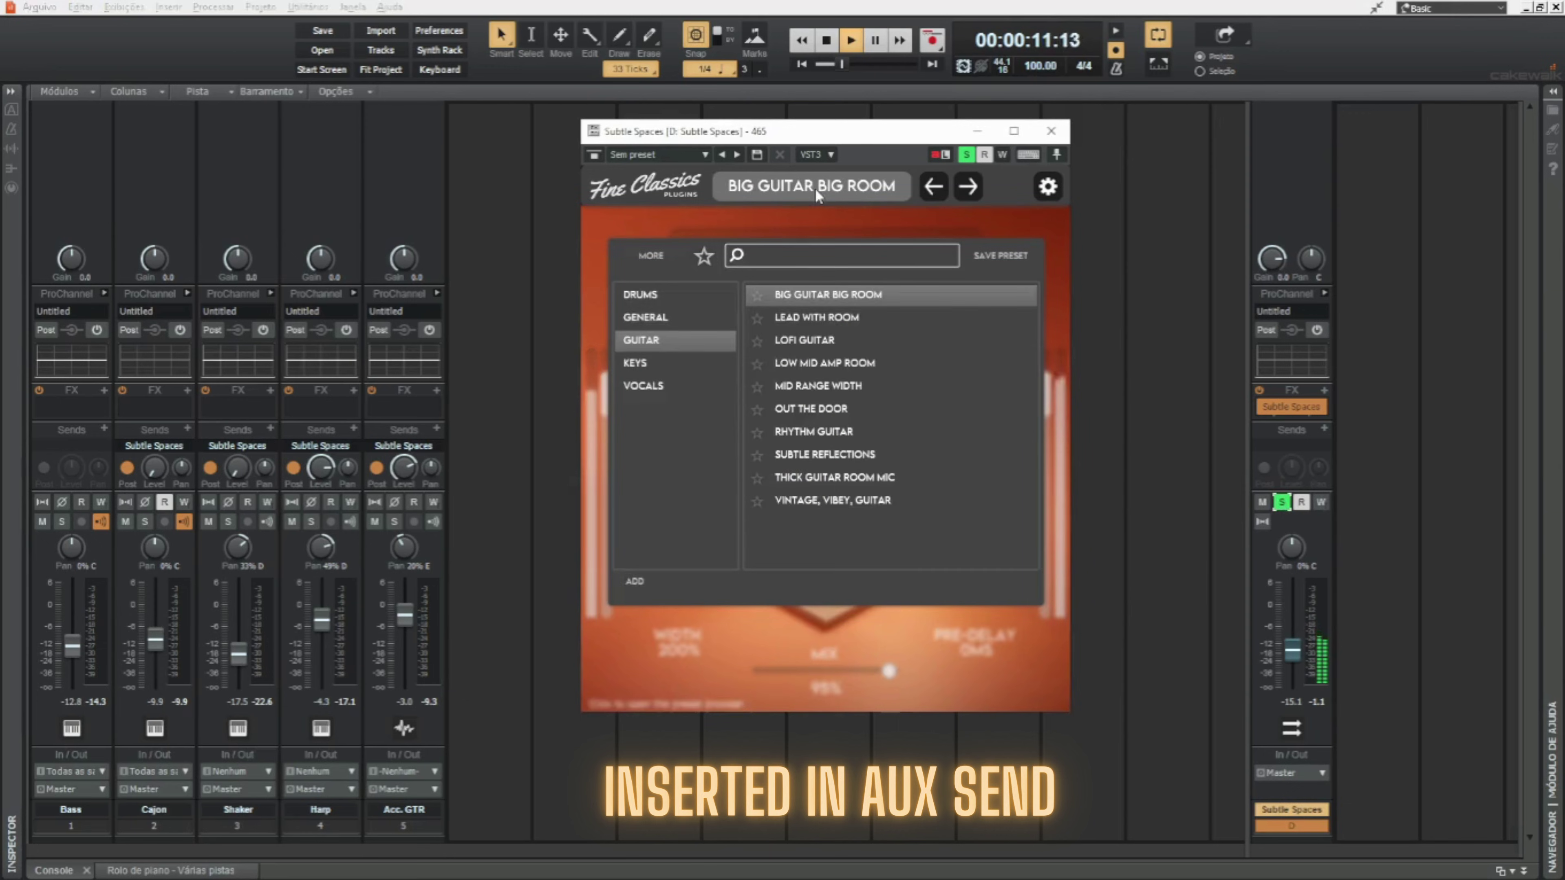
{"action": "left_click", "coordinate": [825, 320]}
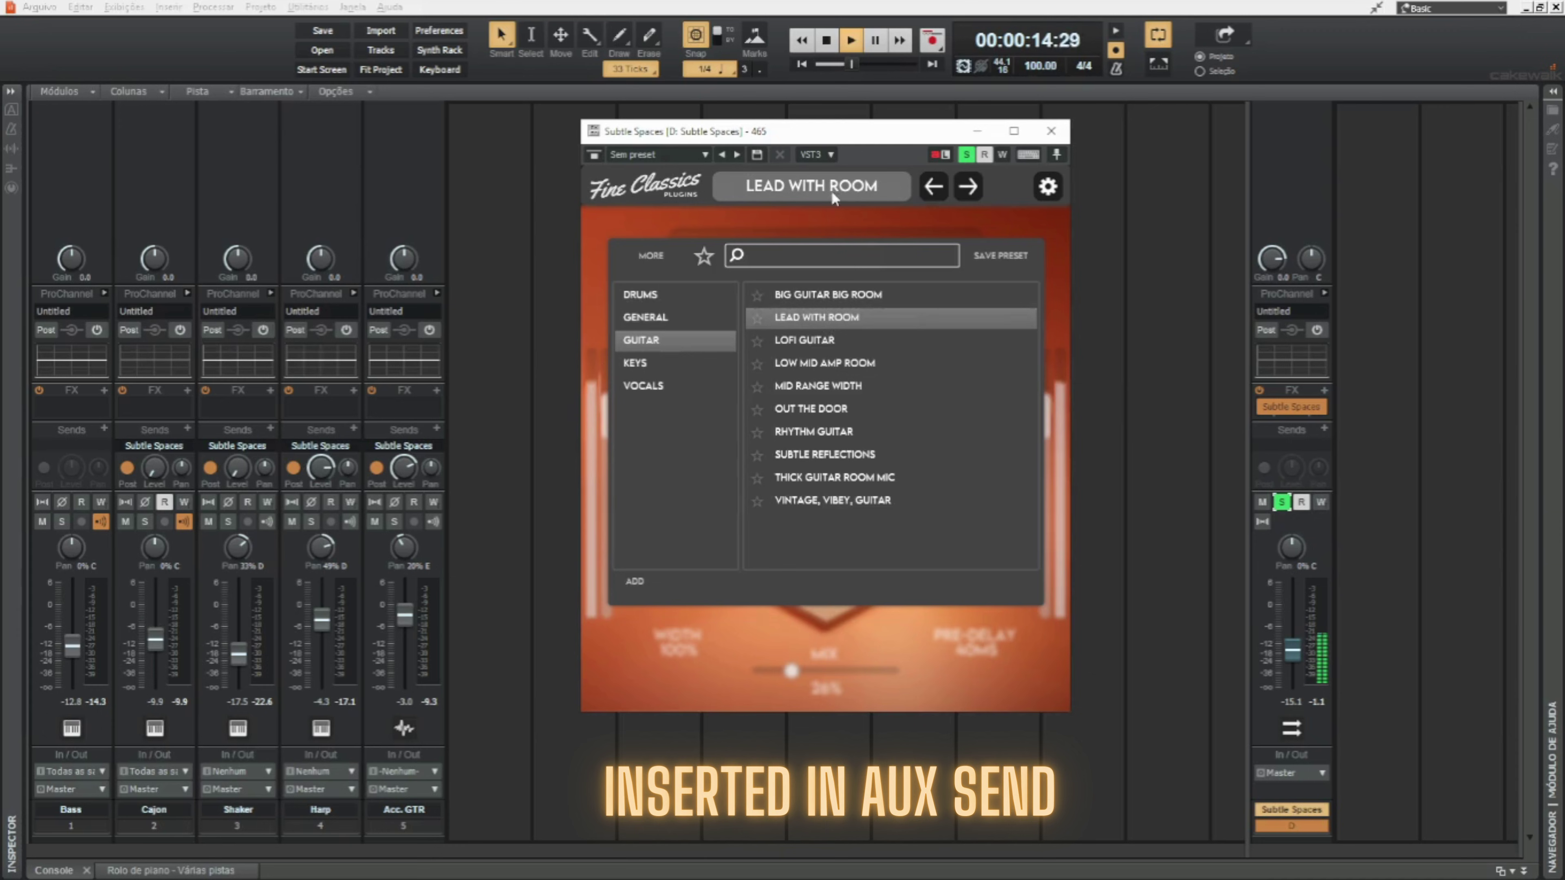
{"action": "left_click", "coordinate": [850, 230]}
{"action": "left_click_drag", "start_coordinate": [791, 671], "coordinate": [943, 671]}
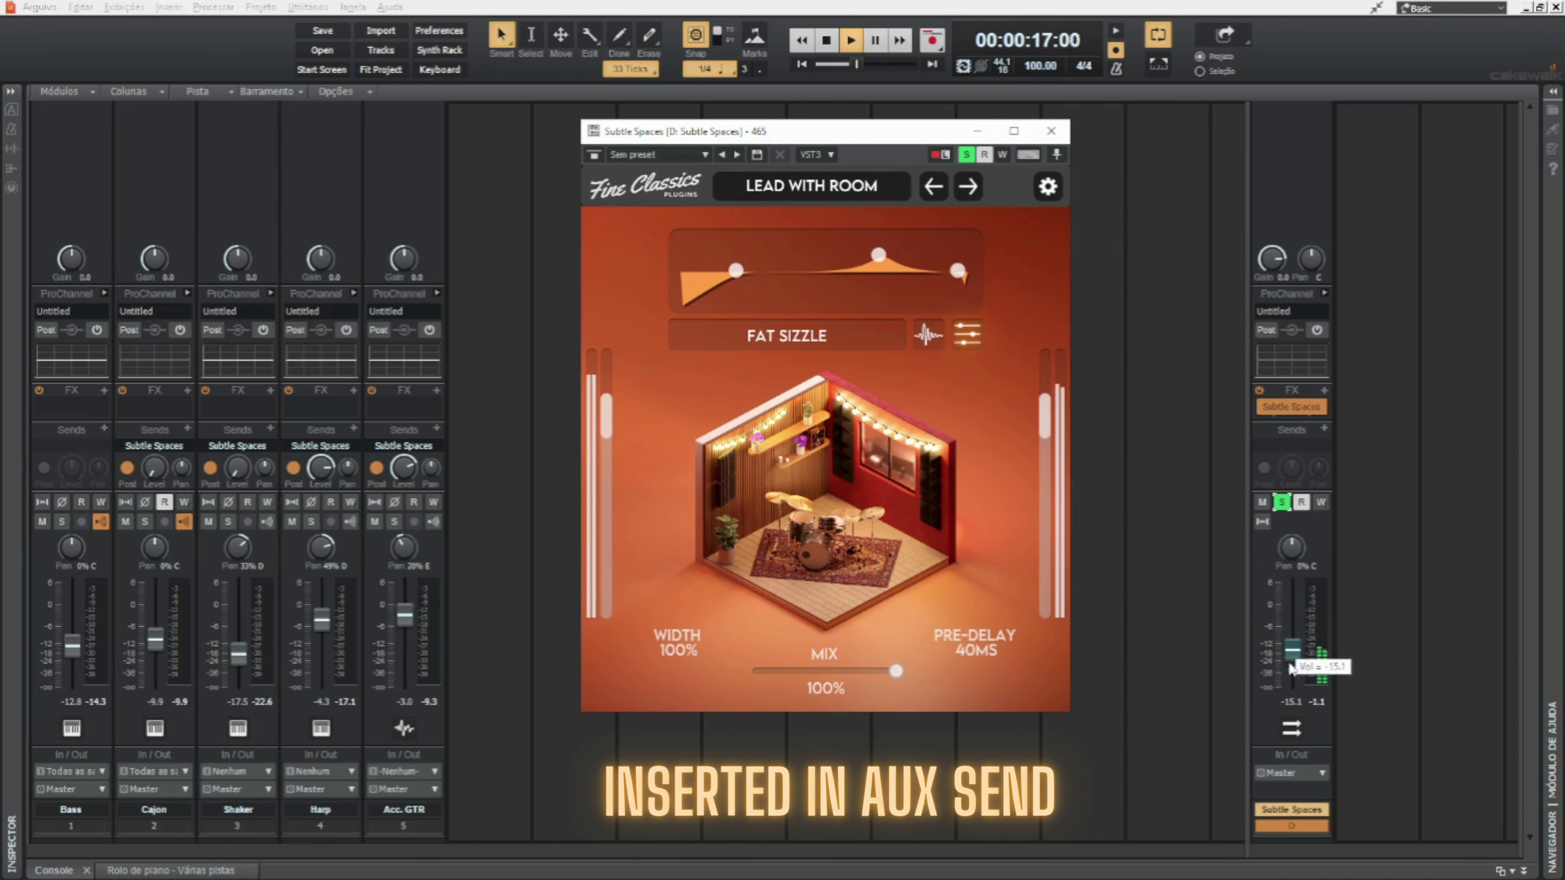
Raise the reverb bus fader to about -8.4 dB and unsolo the bus
{"action": "left_click_drag", "start_coordinate": [1292, 662], "coordinate": [1292, 634]}
{"action": "left_click", "coordinate": [1283, 502]}
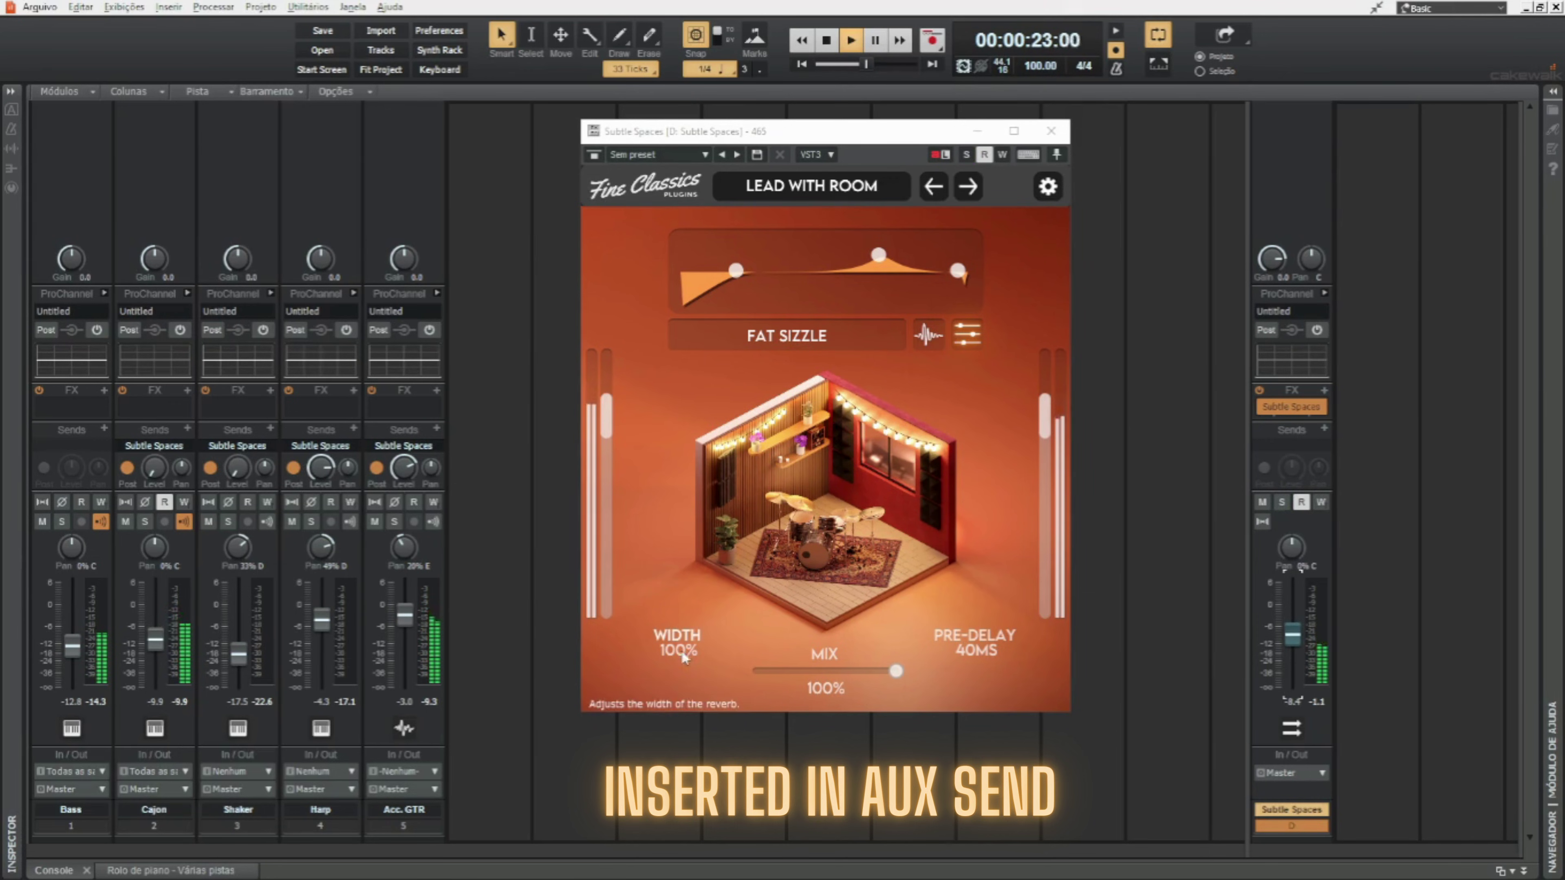
Set the reverb width to 200% and turn up the Acc. GTR track's reverb send
{"action": "left_click_drag", "start_coordinate": [681, 650], "coordinate": [712, 562]}
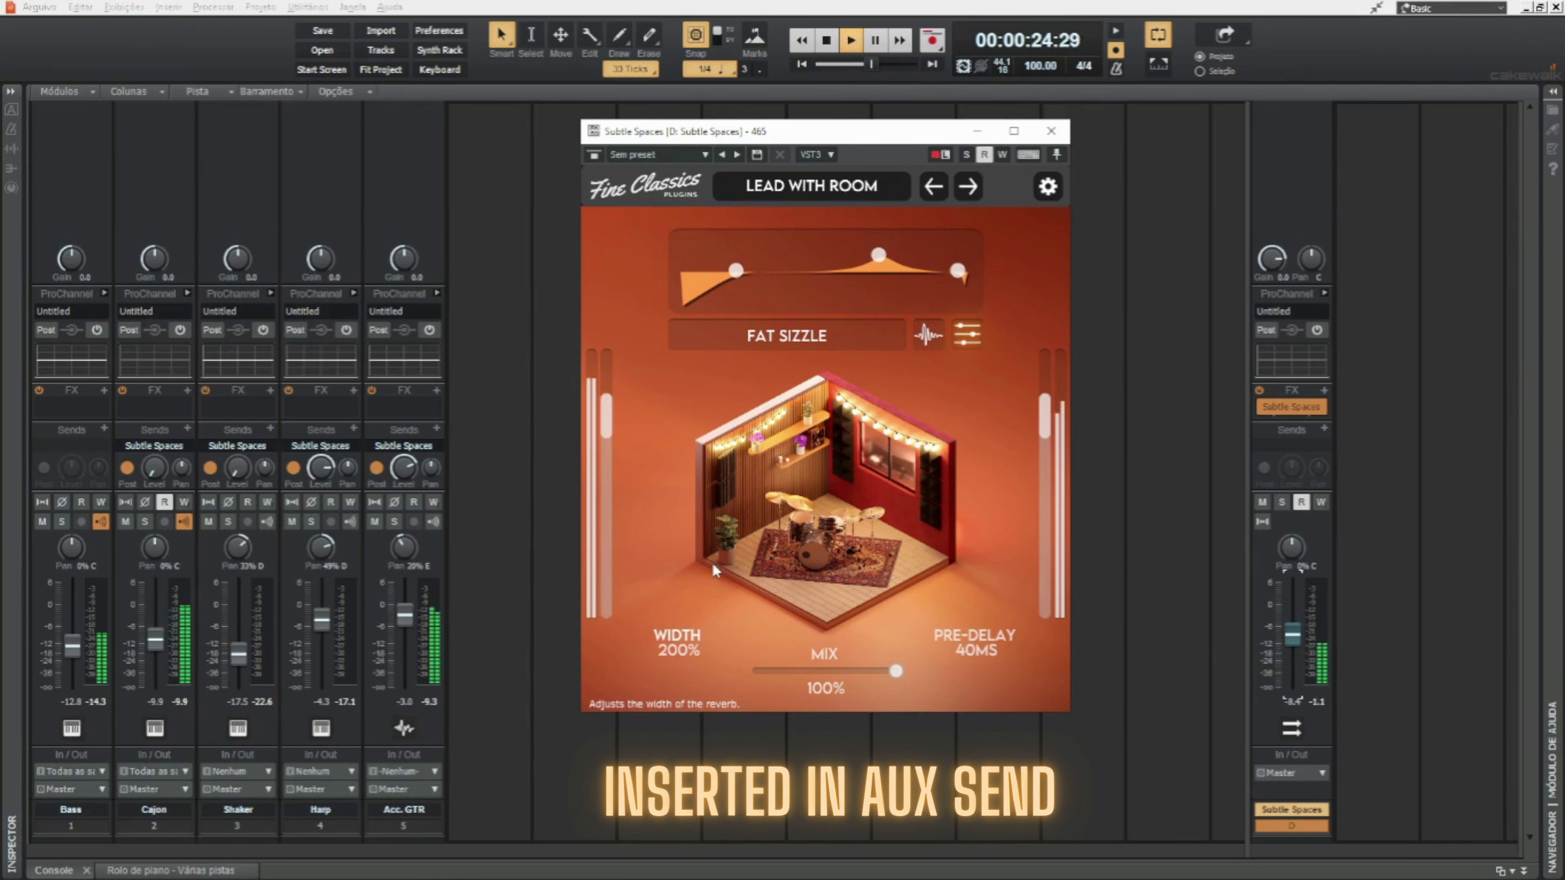
{"action": "left_click", "coordinate": [434, 497]}
{"action": "left_click_drag", "start_coordinate": [403, 469], "coordinate": [404, 463]}
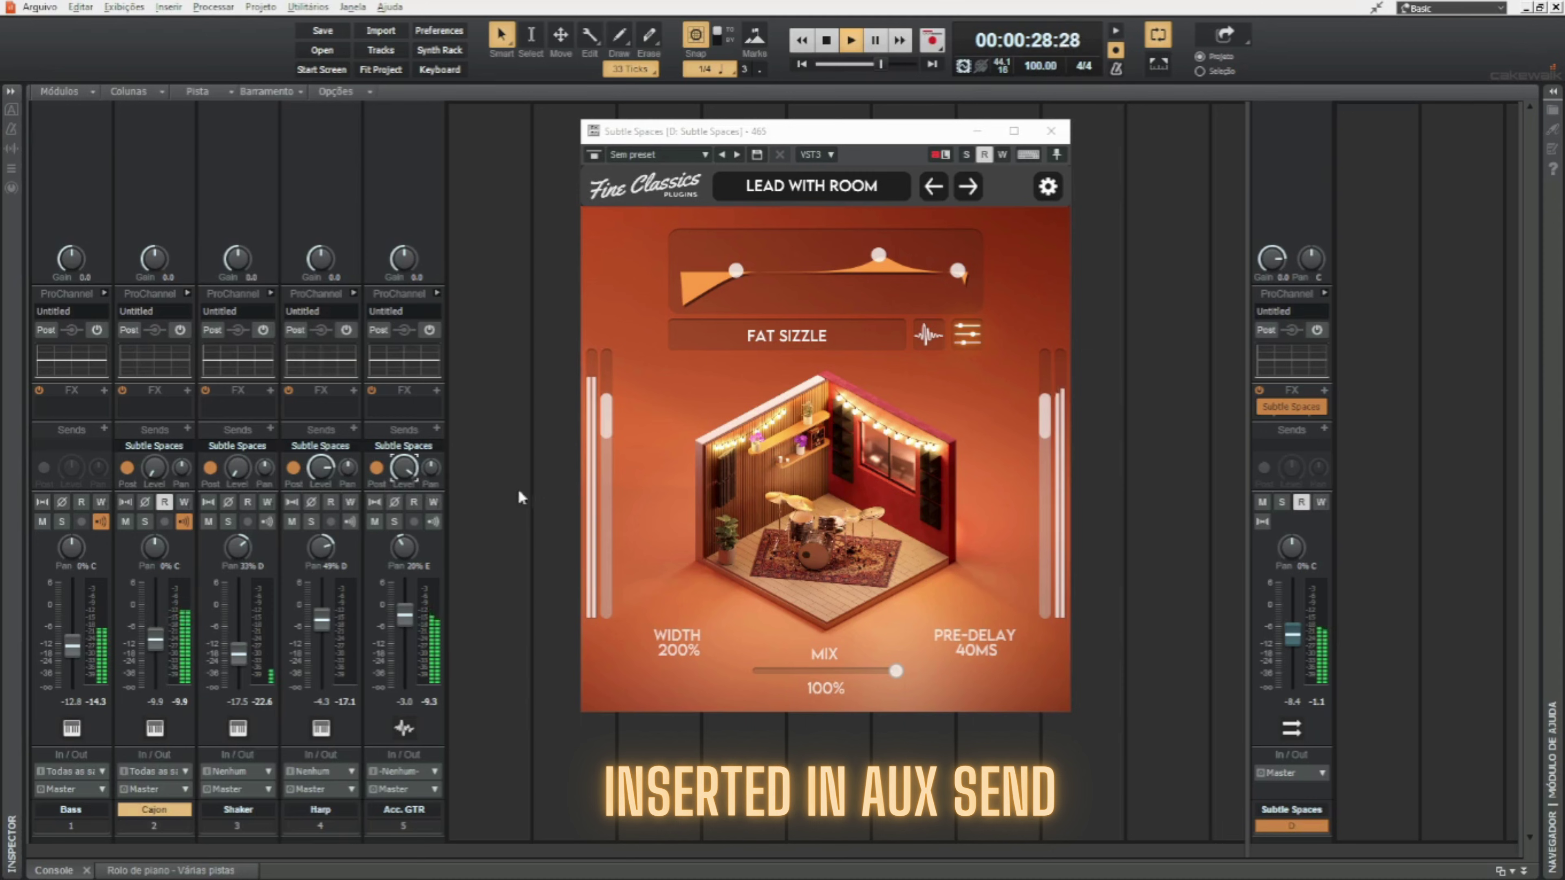
Lower the reverb bus fader to about -14.9 dB and compare the mix with the bus muted and unmuted
{"action": "left_click", "coordinate": [1292, 547]}
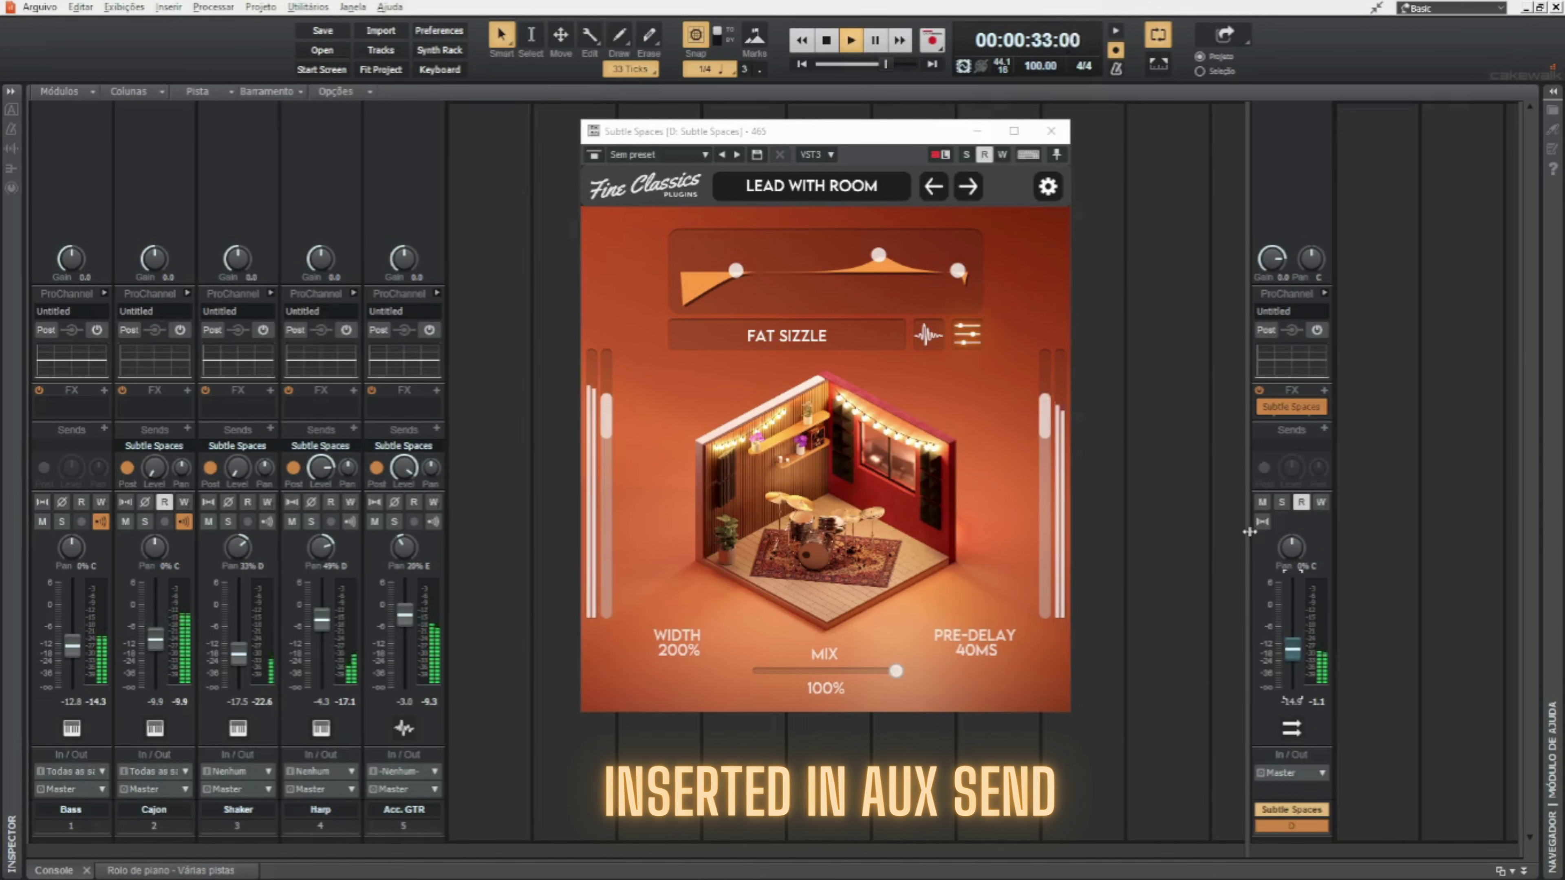
{"action": "left_click", "coordinate": [1262, 502]}
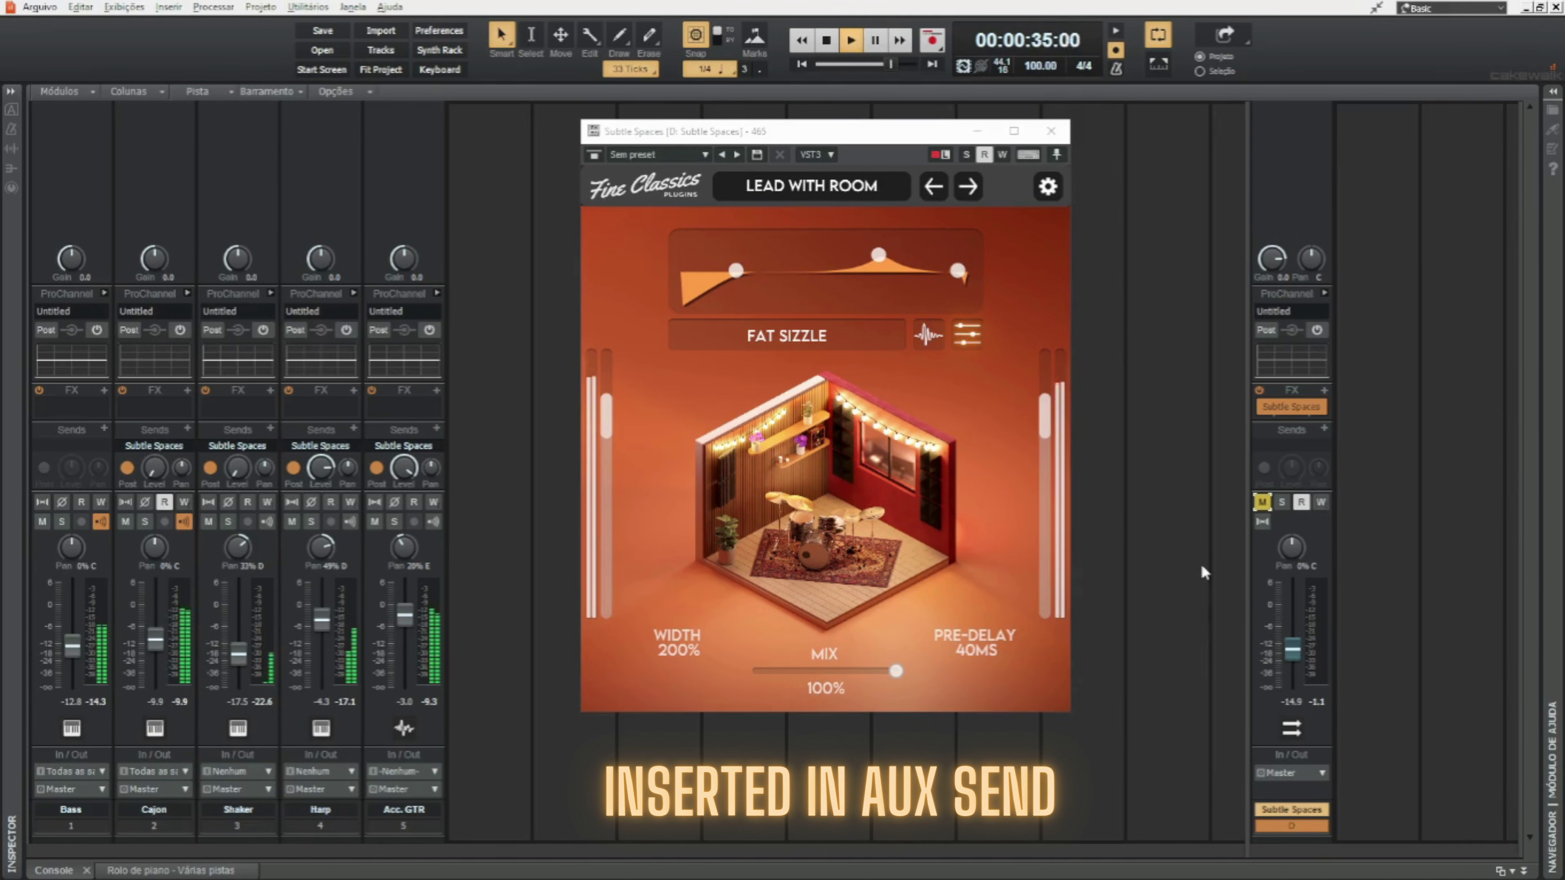
{"action": "left_click", "coordinate": [1260, 502]}
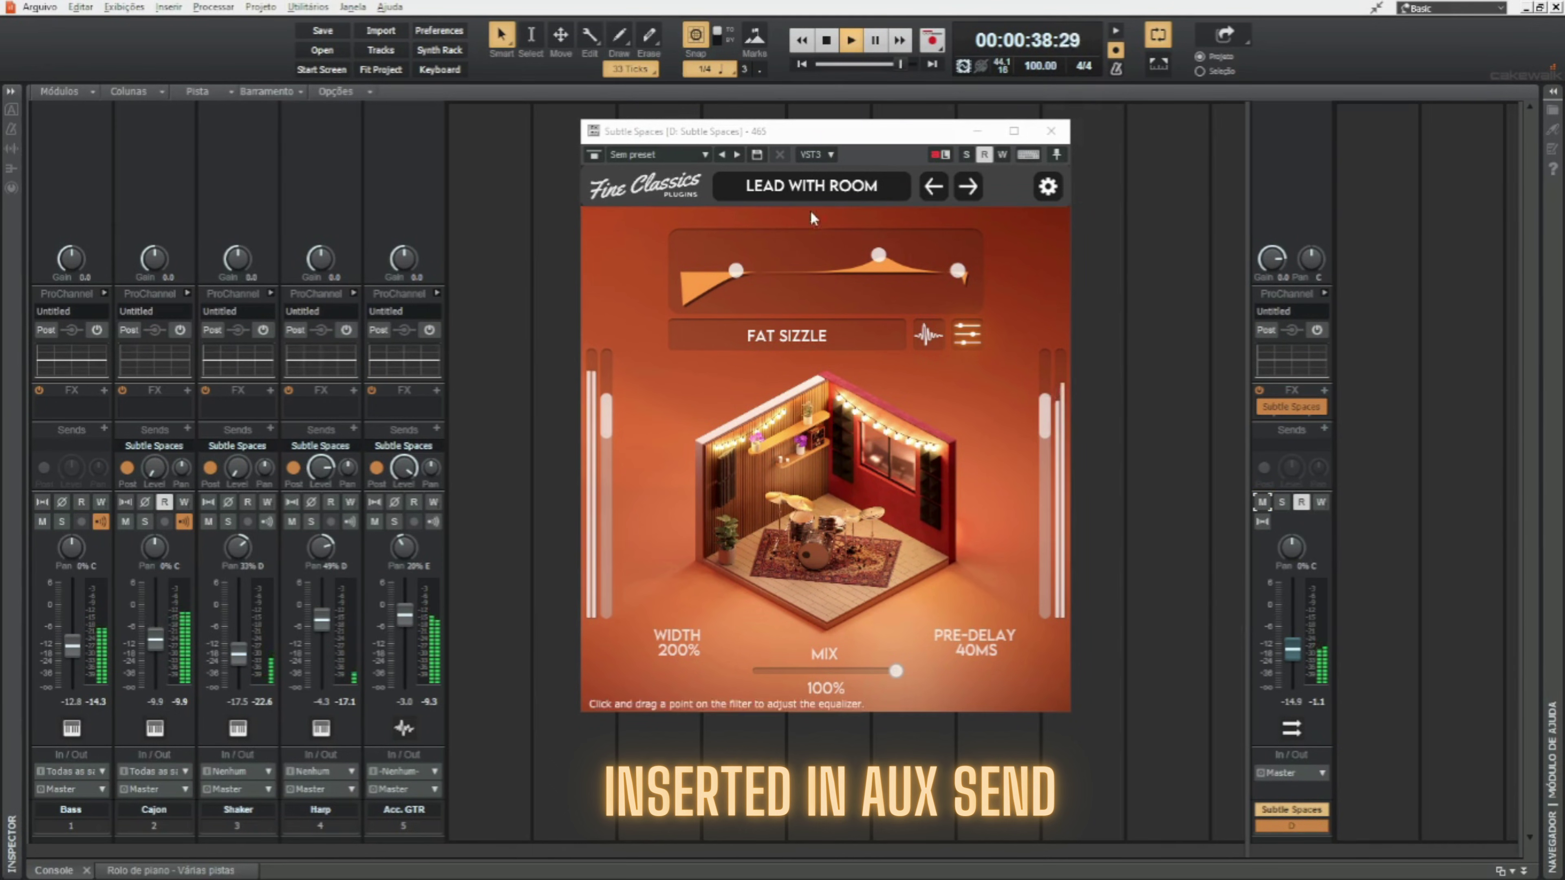
Load the Guitar category's Vintage, Vibey, Guitar preset and set the reverb mix to 100%
{"action": "left_click", "coordinate": [812, 188]}
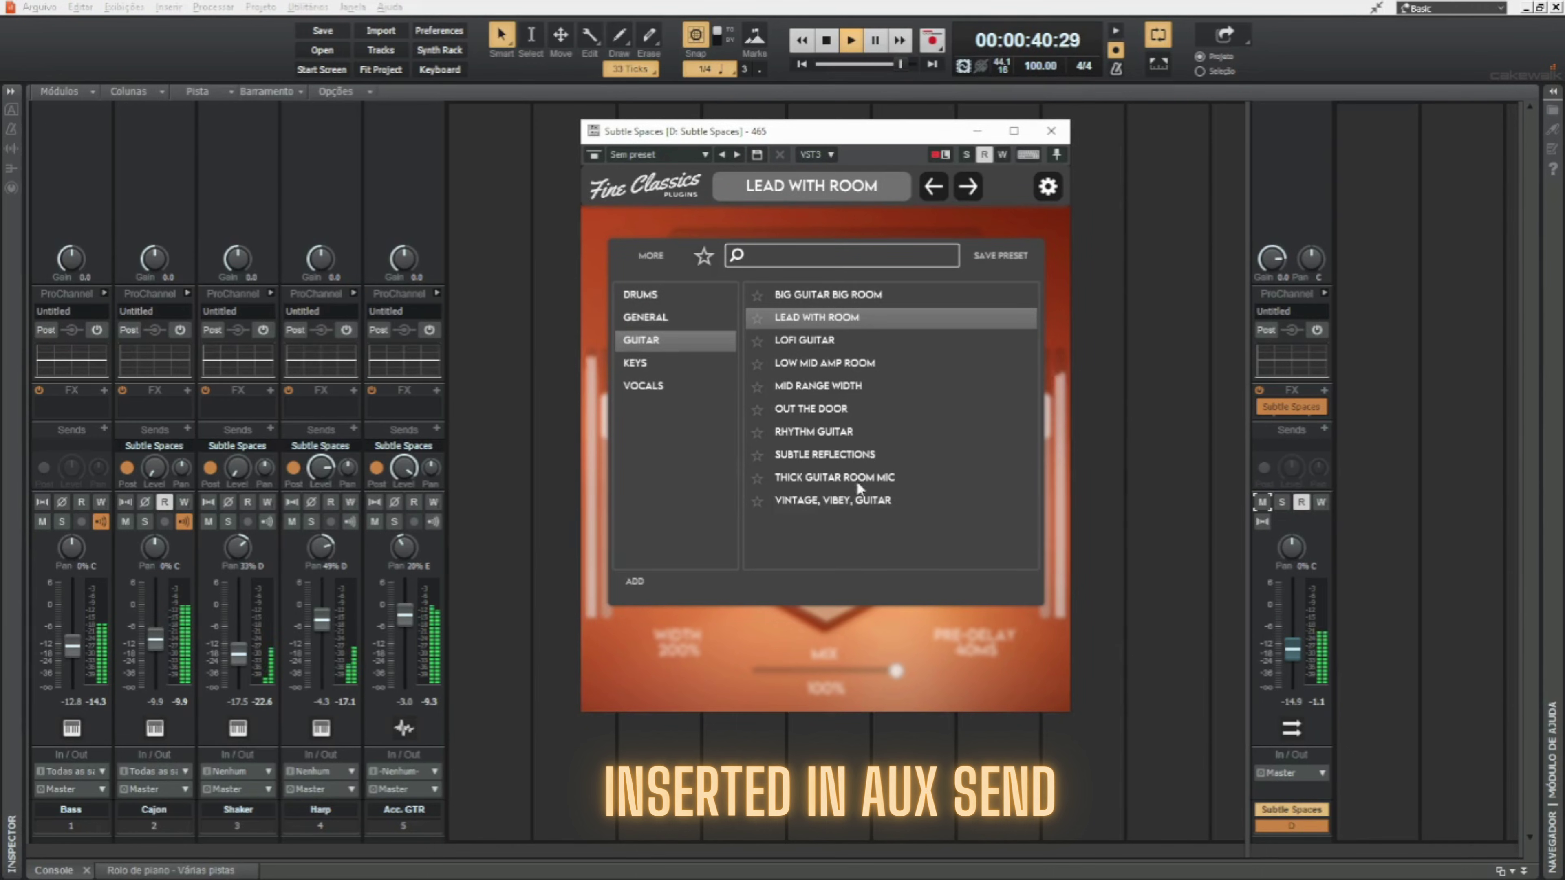
{"action": "left_click", "coordinate": [844, 500]}
{"action": "left_click", "coordinate": [851, 191]}
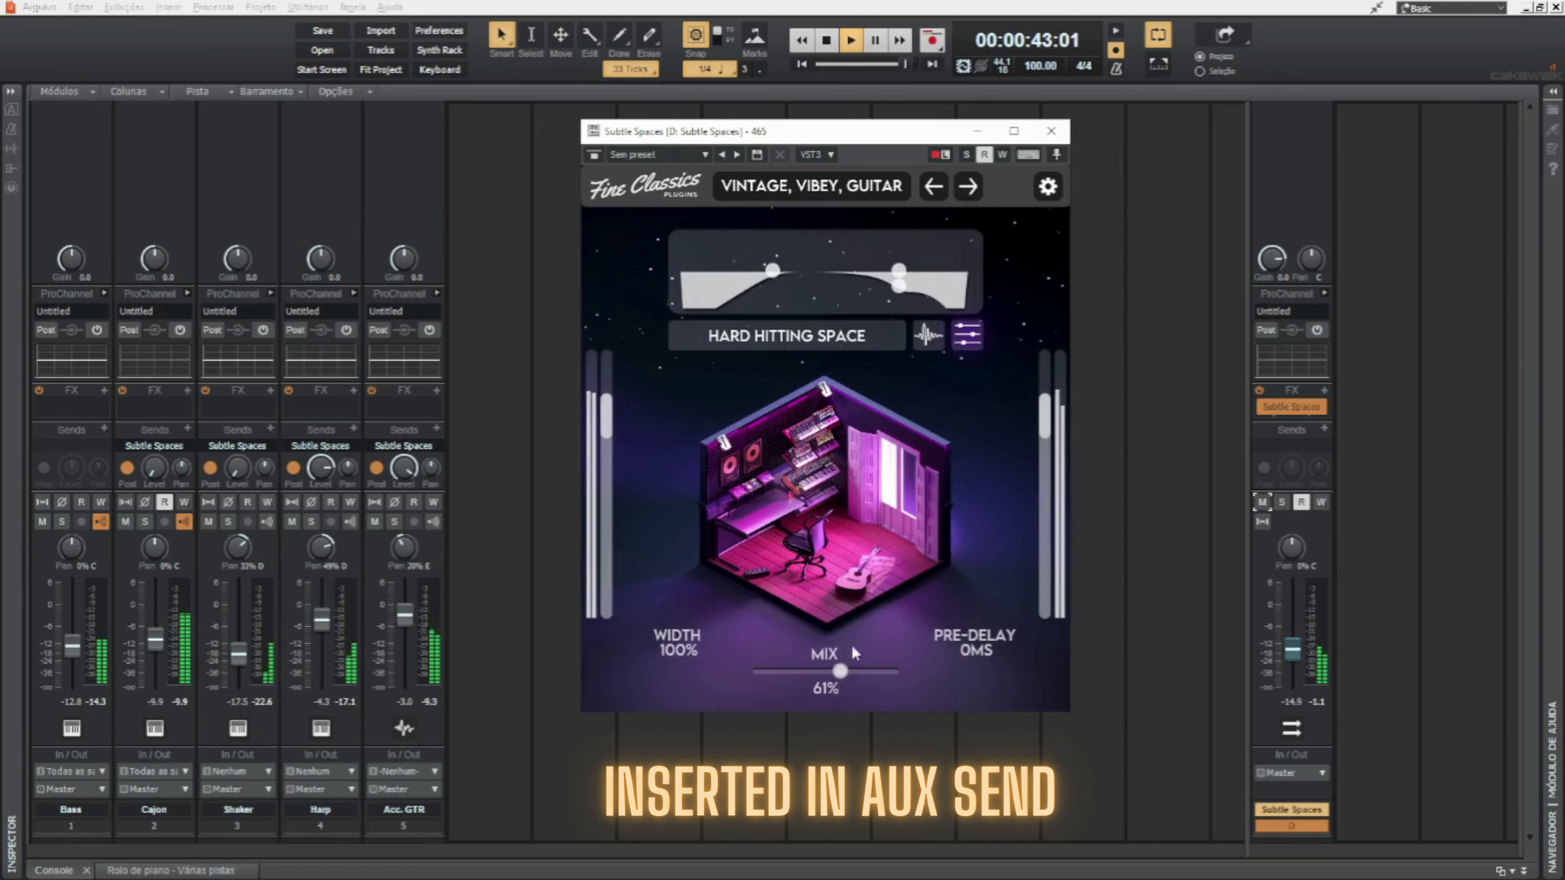
{"action": "left_click_drag", "start_coordinate": [840, 671], "coordinate": [896, 671]}
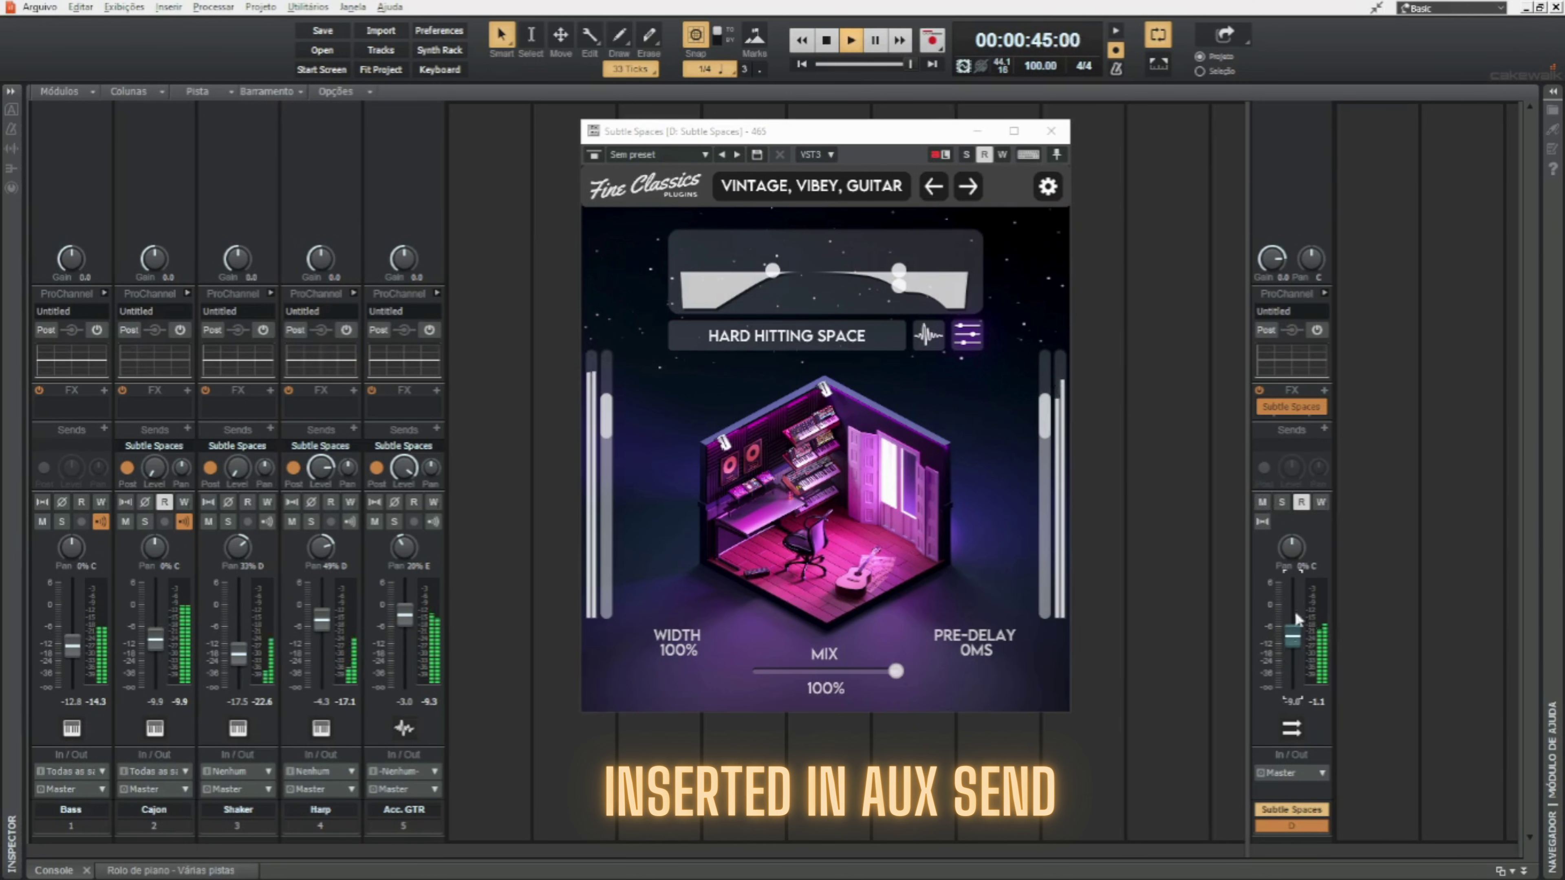
Raise the reverb bus fader to about -8.0 dB while listening to the bus in solo, and unsolo it
{"action": "left_click", "coordinate": [1282, 502]}
{"action": "left_click_drag", "start_coordinate": [1292, 652], "coordinate": [1292, 647]}
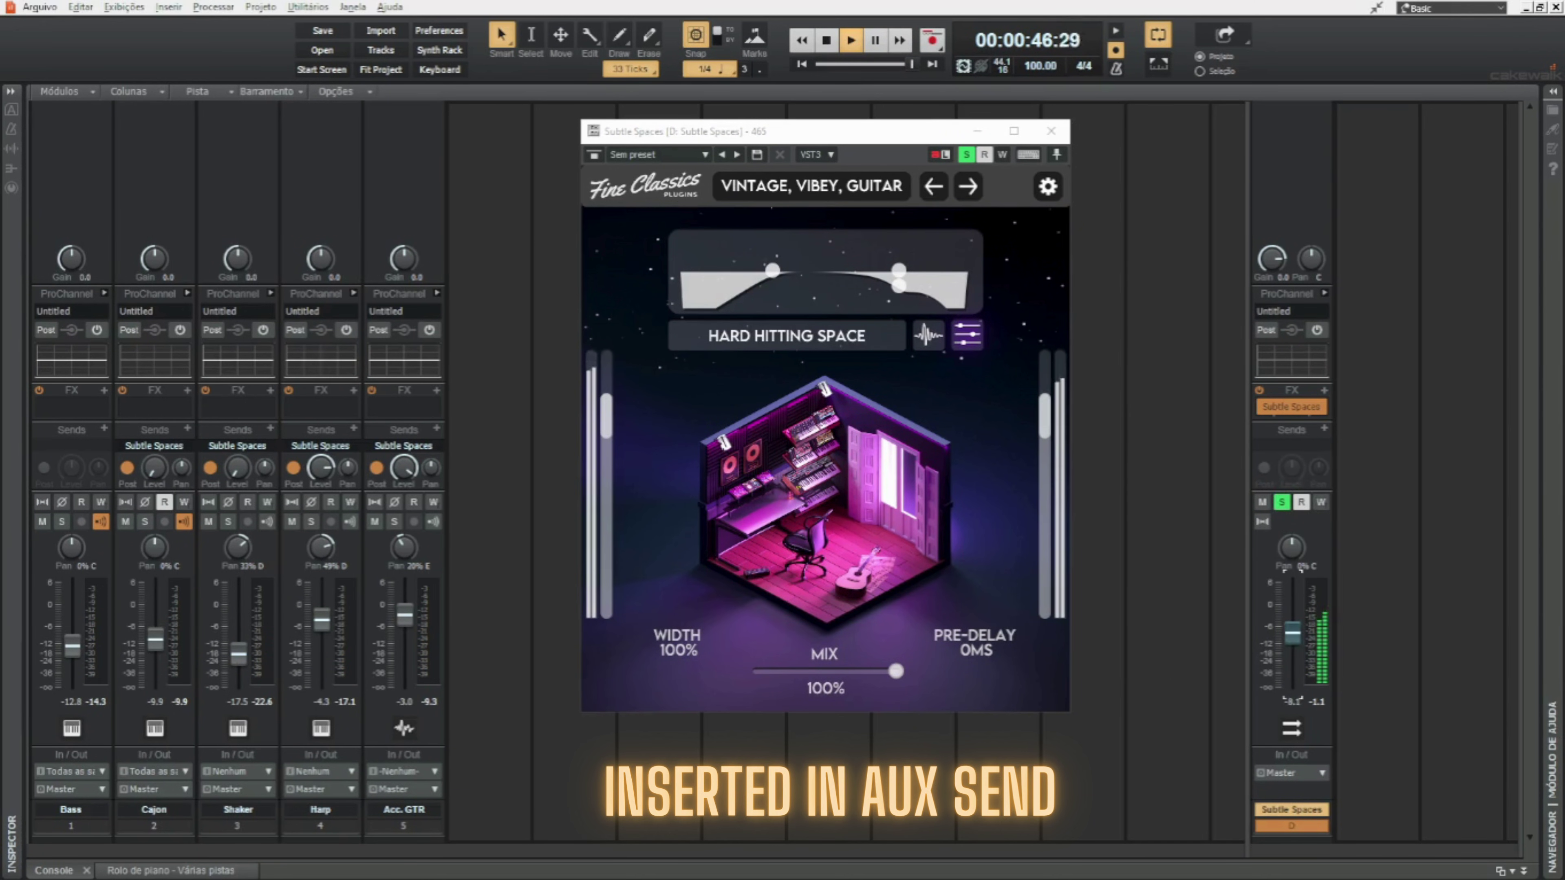
{"action": "left_click", "coordinate": [1282, 501]}
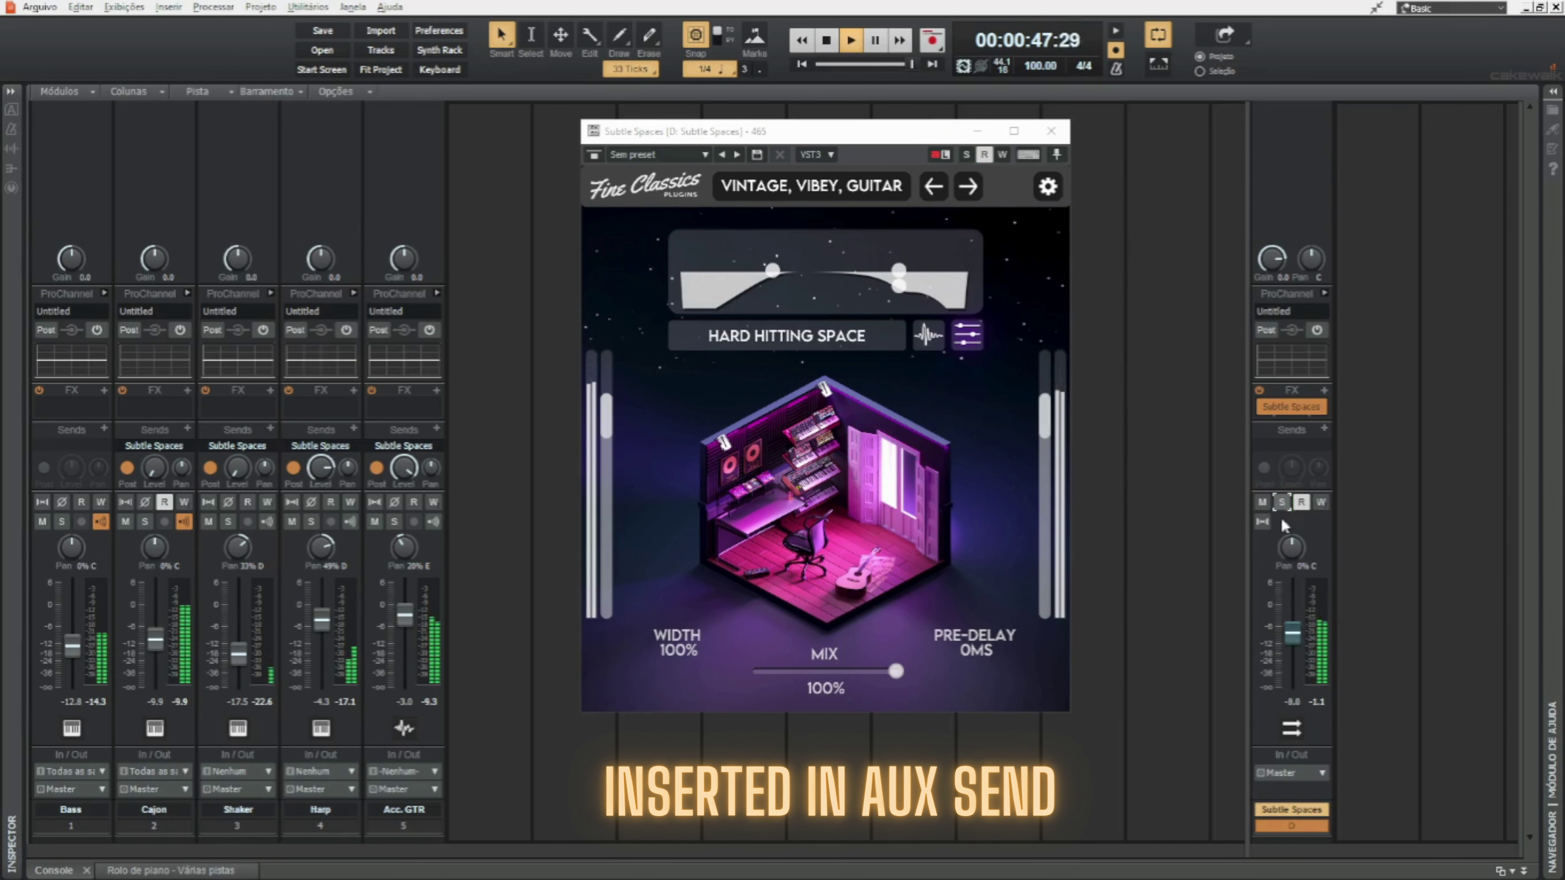
Reset the Acc. GTR track's reverb send level and lower the reverb bus fader to about -13.3 dB
{"action": "double_click", "coordinate": [404, 467]}
{"action": "key", "text": "Return"}
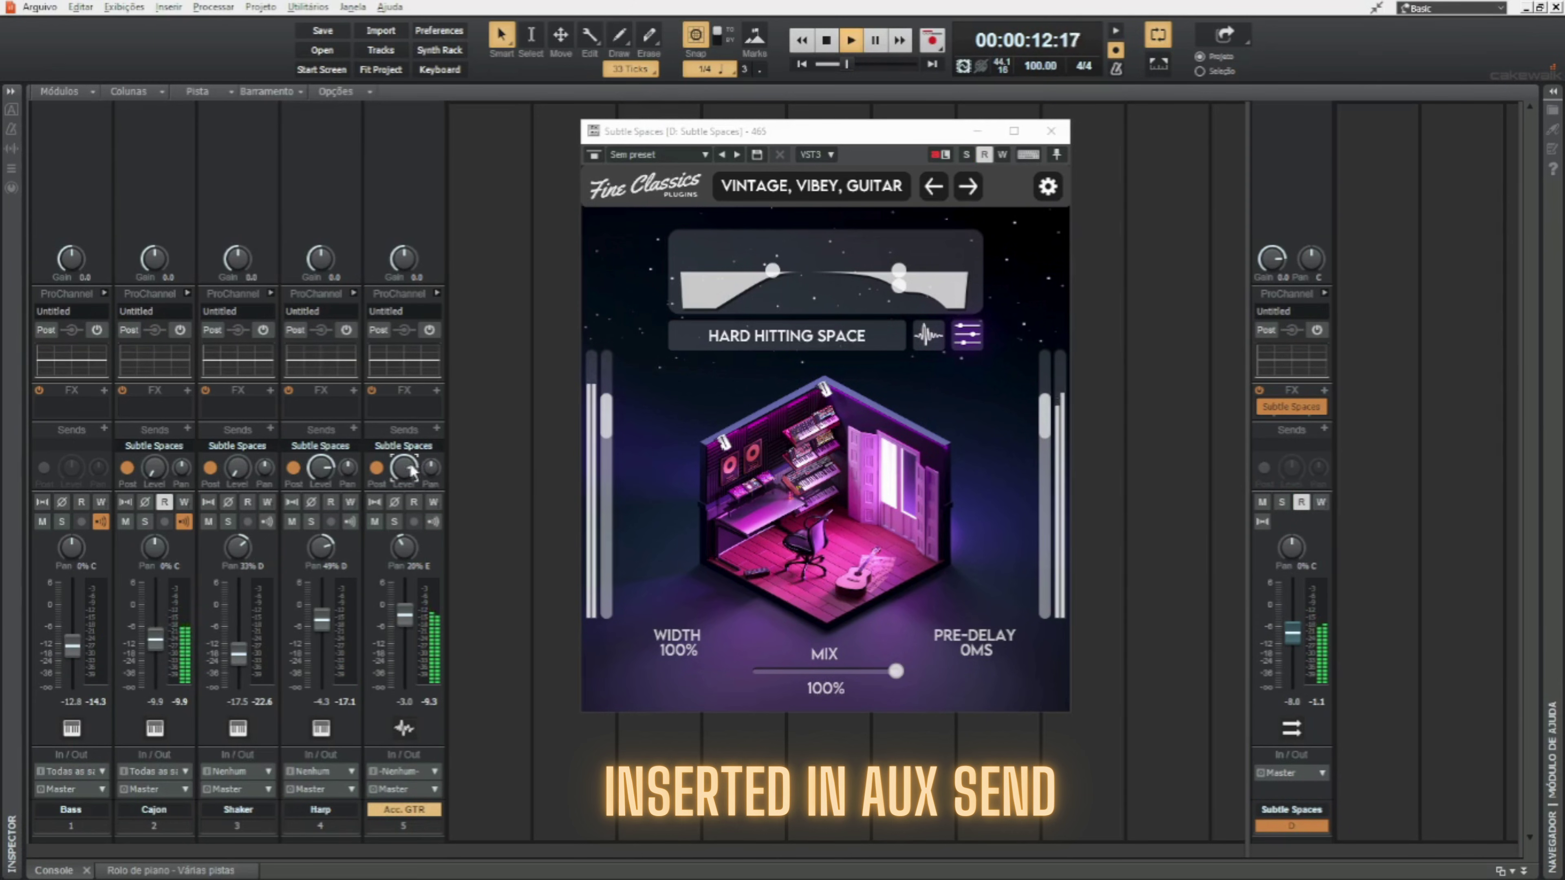
{"action": "left_click_drag", "start_coordinate": [1292, 633], "coordinate": [1292, 644]}
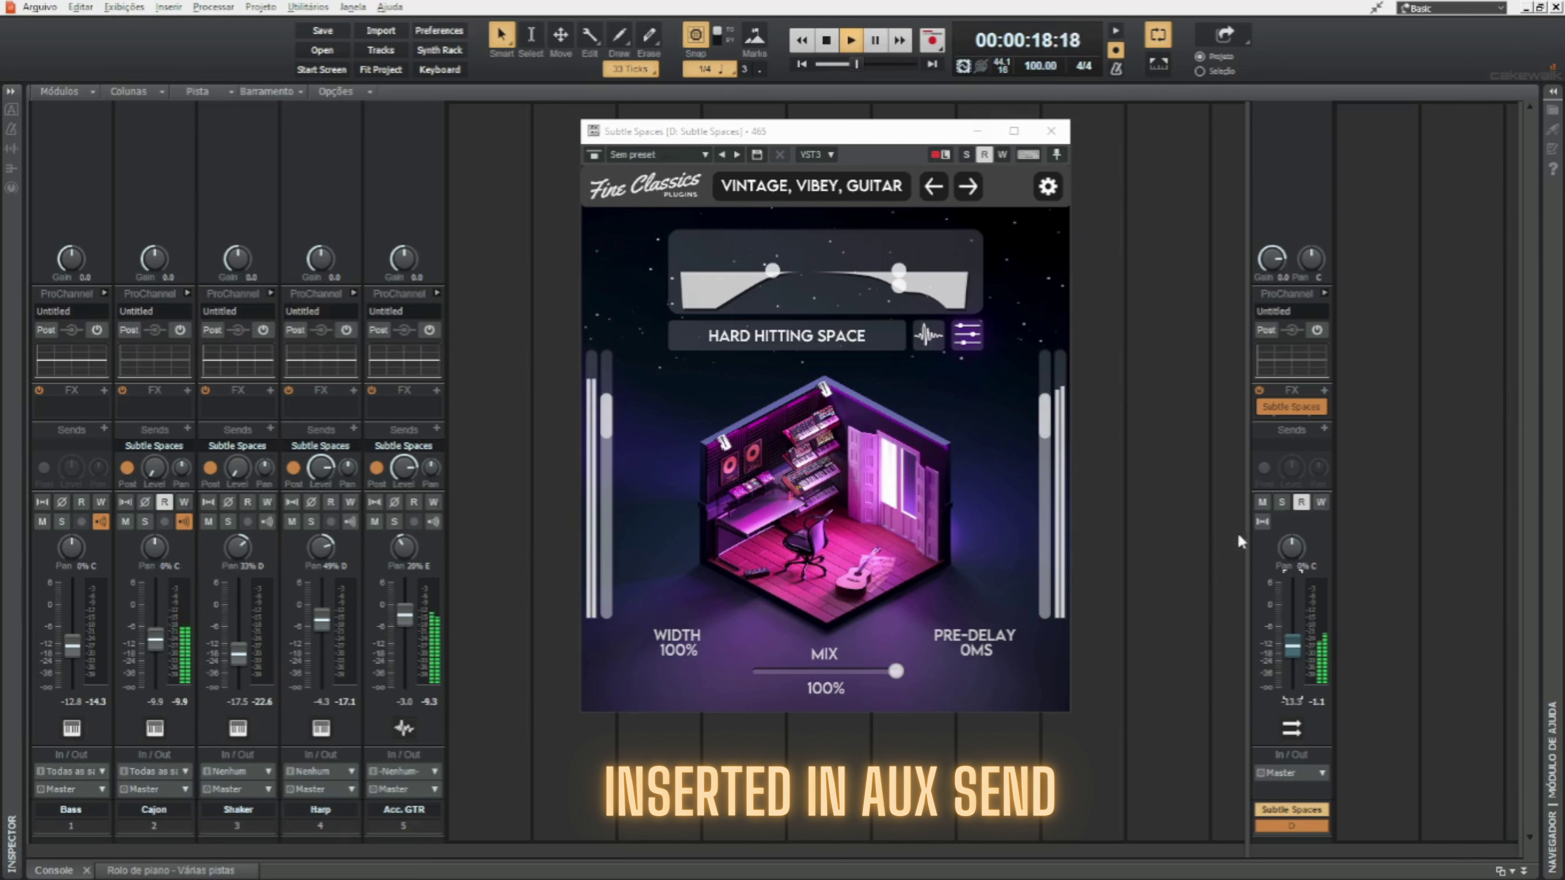
Compare the mix with the reverb bus muted and unmuted, and listen to the bus alone in solo
{"action": "left_click", "coordinate": [1261, 502]}
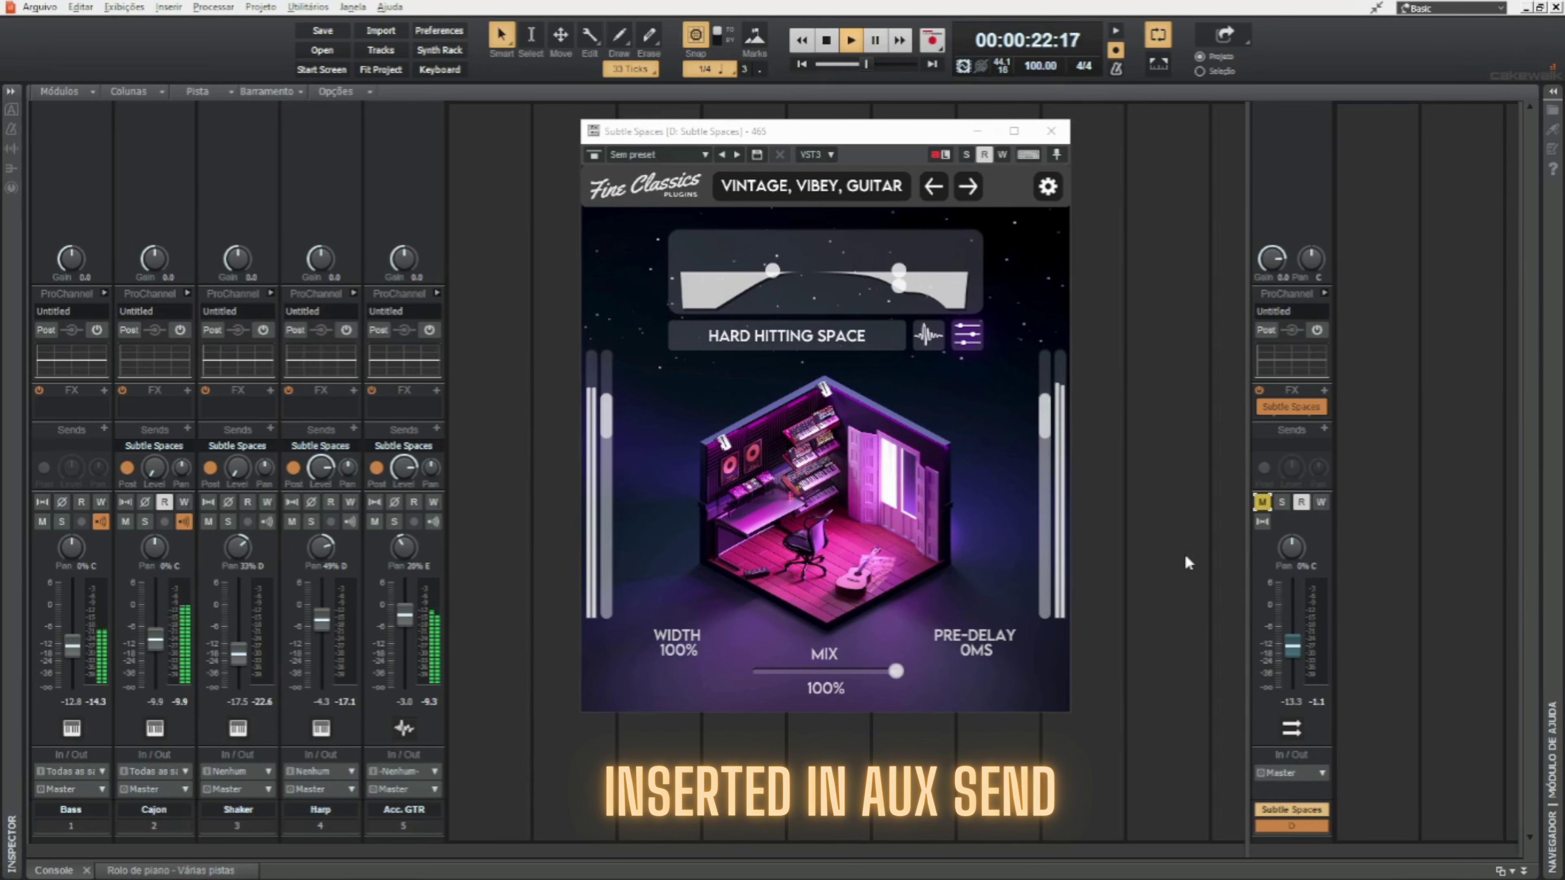
{"action": "left_click", "coordinate": [1257, 507]}
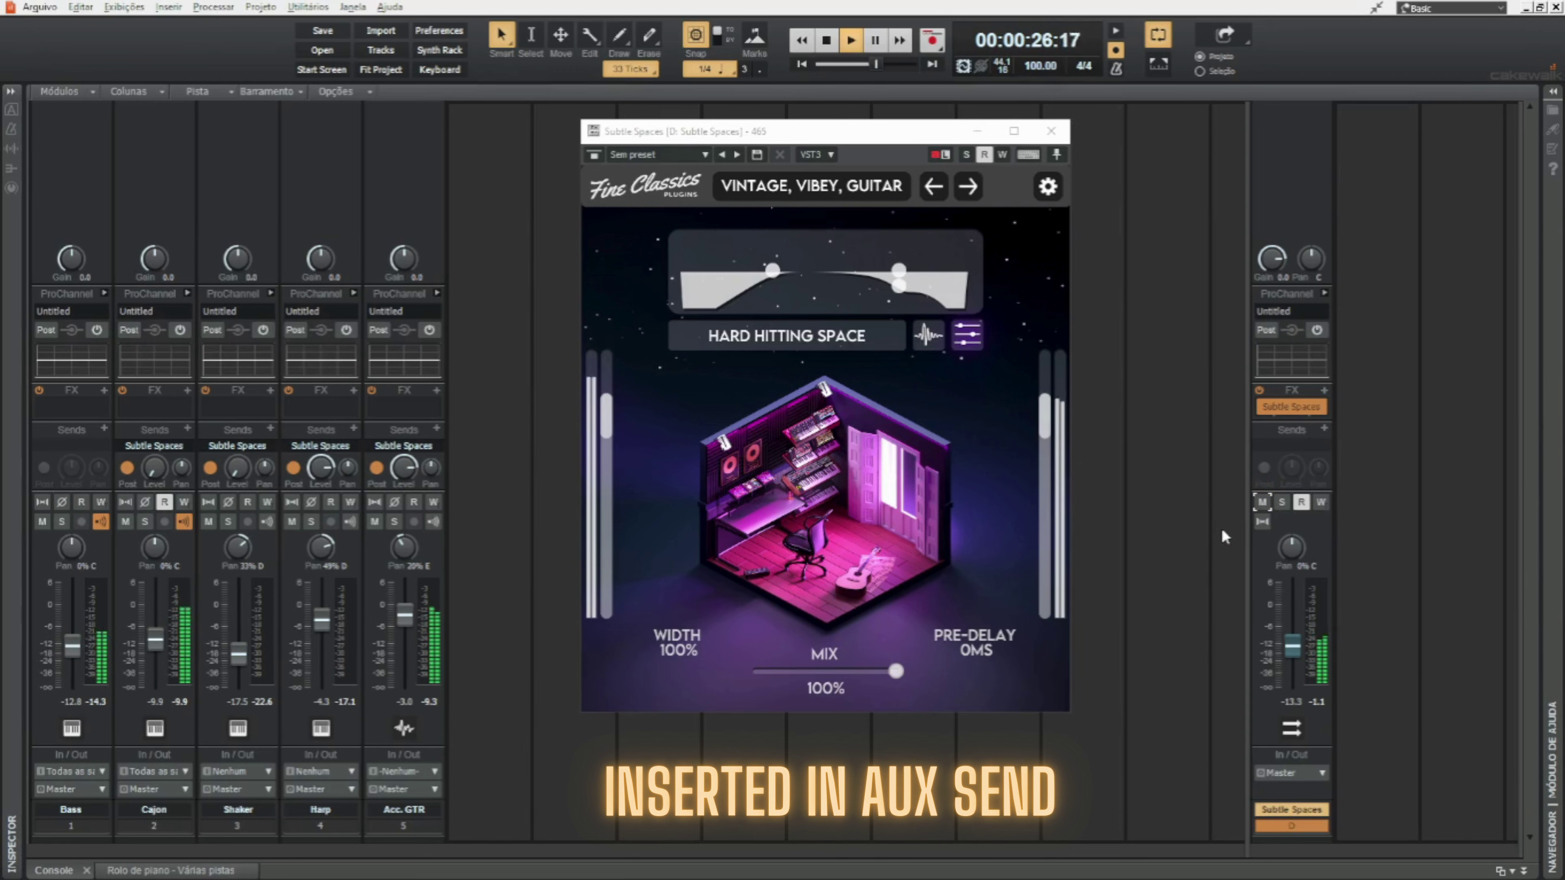
{"action": "left_click", "coordinate": [1282, 502]}
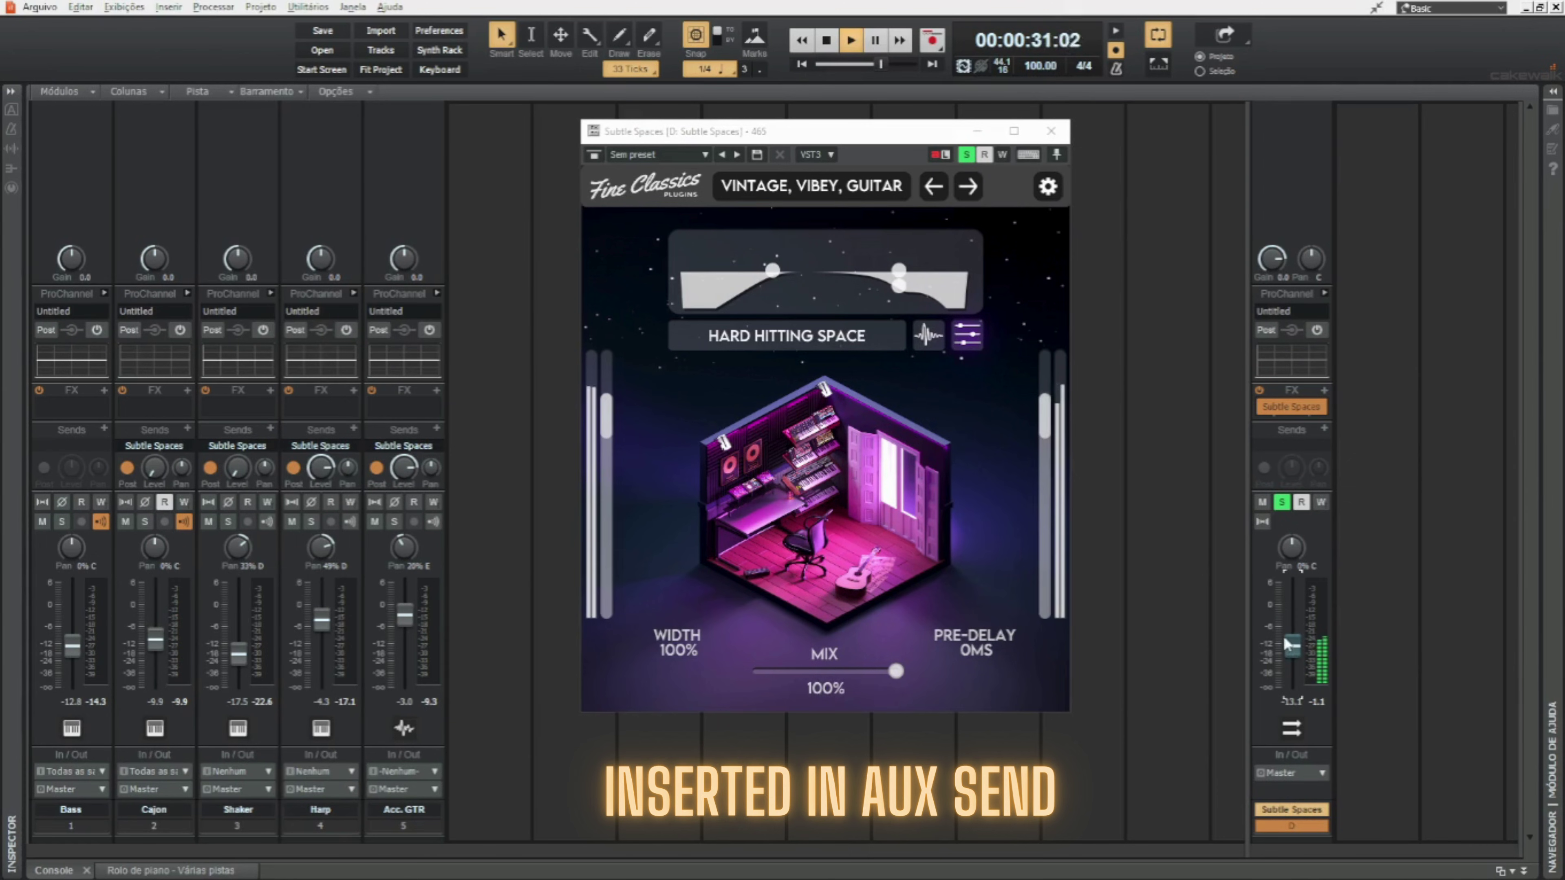
{"action": "left_click", "coordinate": [1282, 503]}
Turn up the Harp track's reverb send while checking it in solo, and raise the reverb bus fader to about -10.5 dB
{"action": "left_click", "coordinate": [311, 522]}
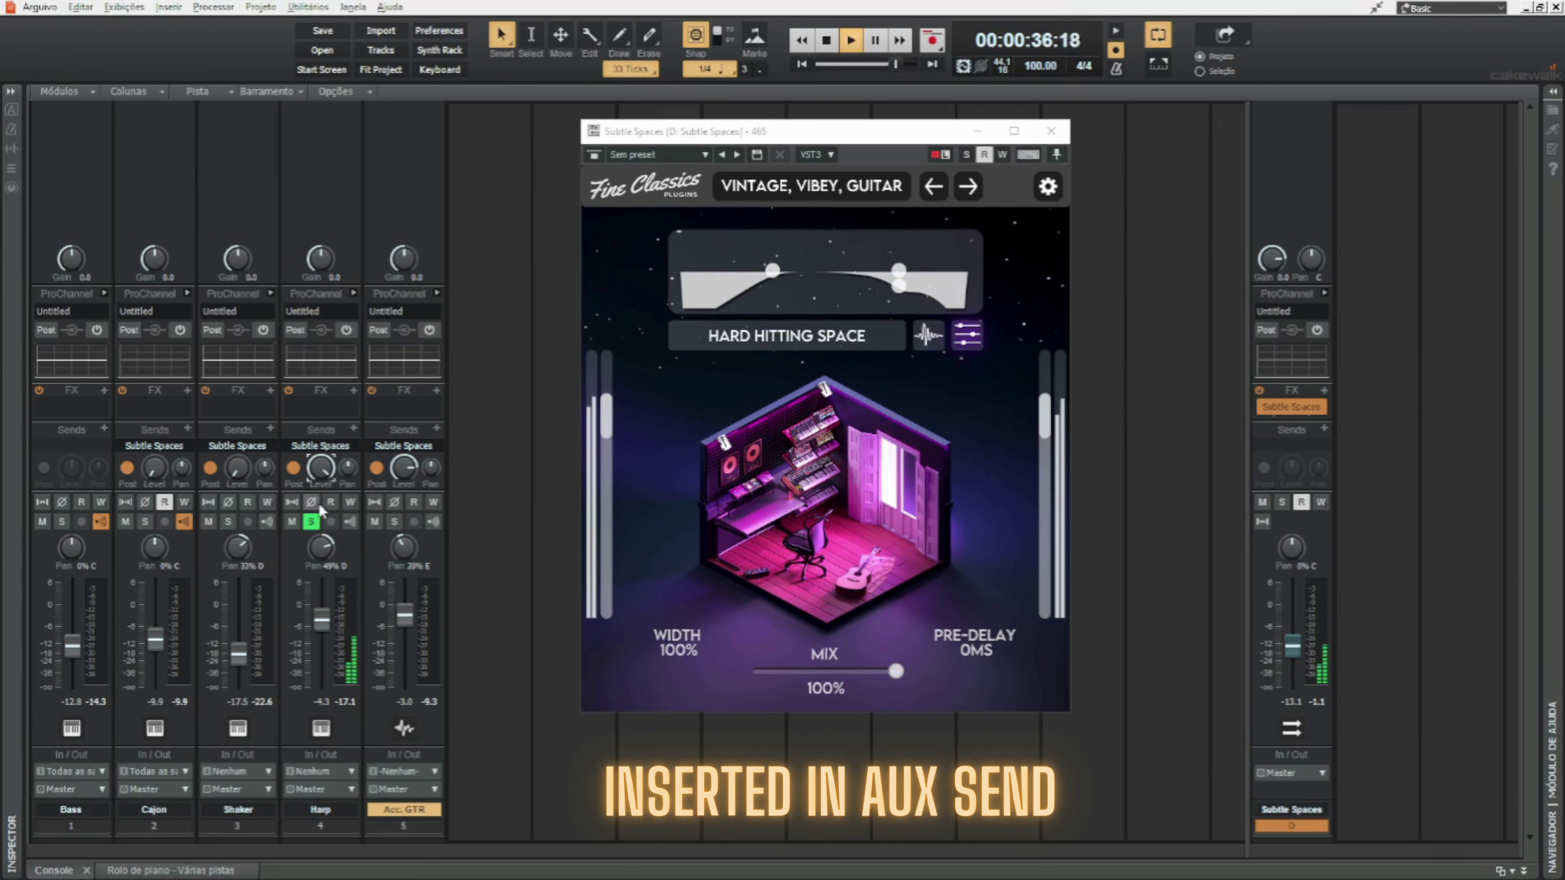
{"action": "left_click", "coordinate": [311, 521]}
{"action": "mouse_move", "coordinate": [321, 469]}
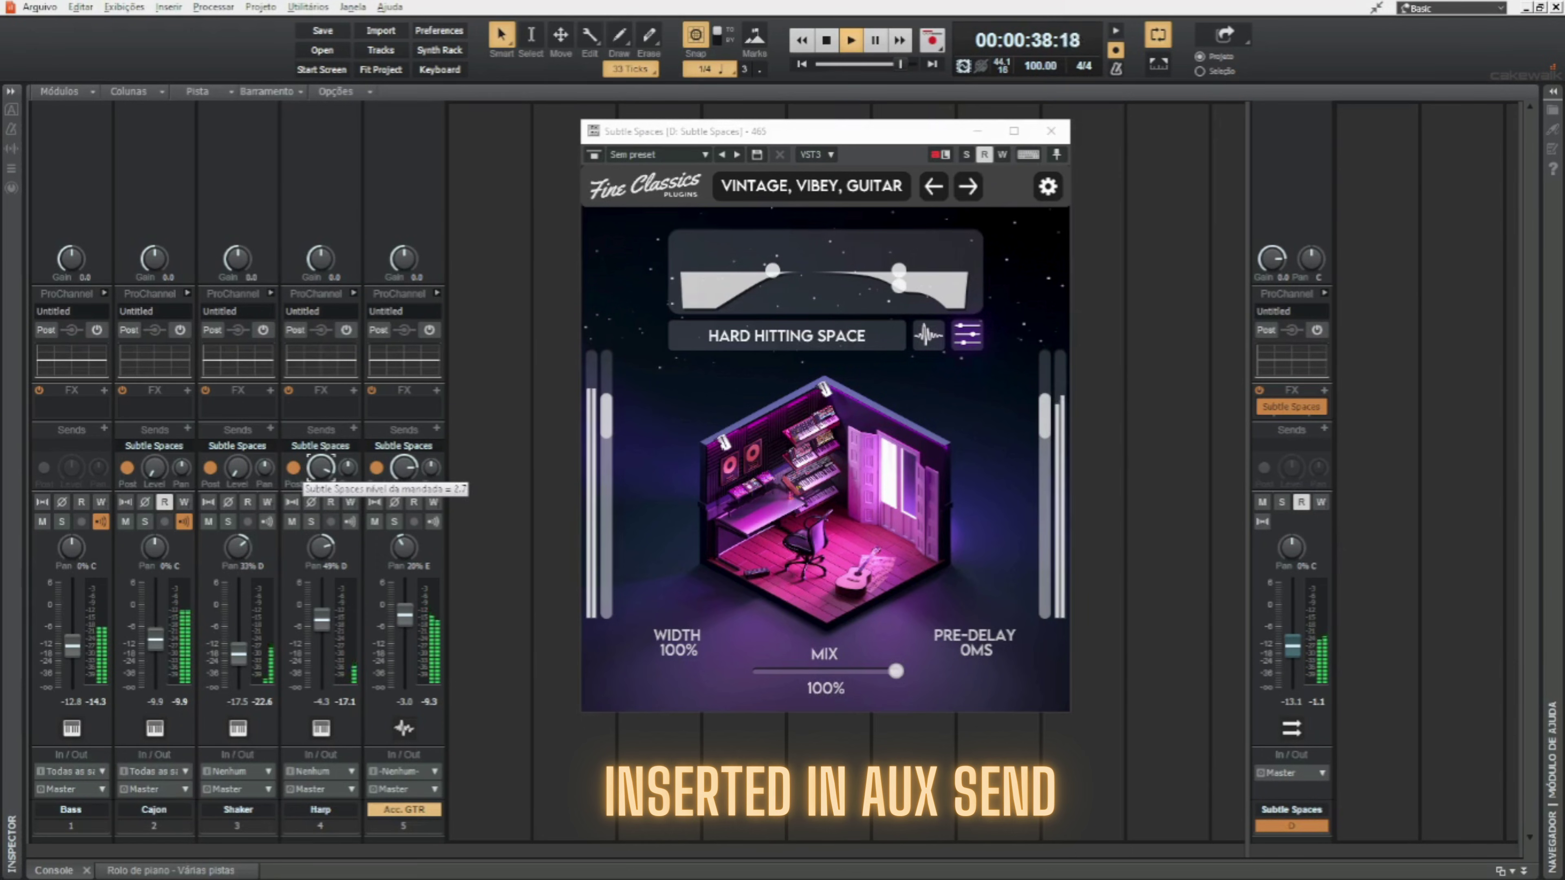
{"action": "left_click_drag", "start_coordinate": [321, 469], "coordinate": [321, 471]}
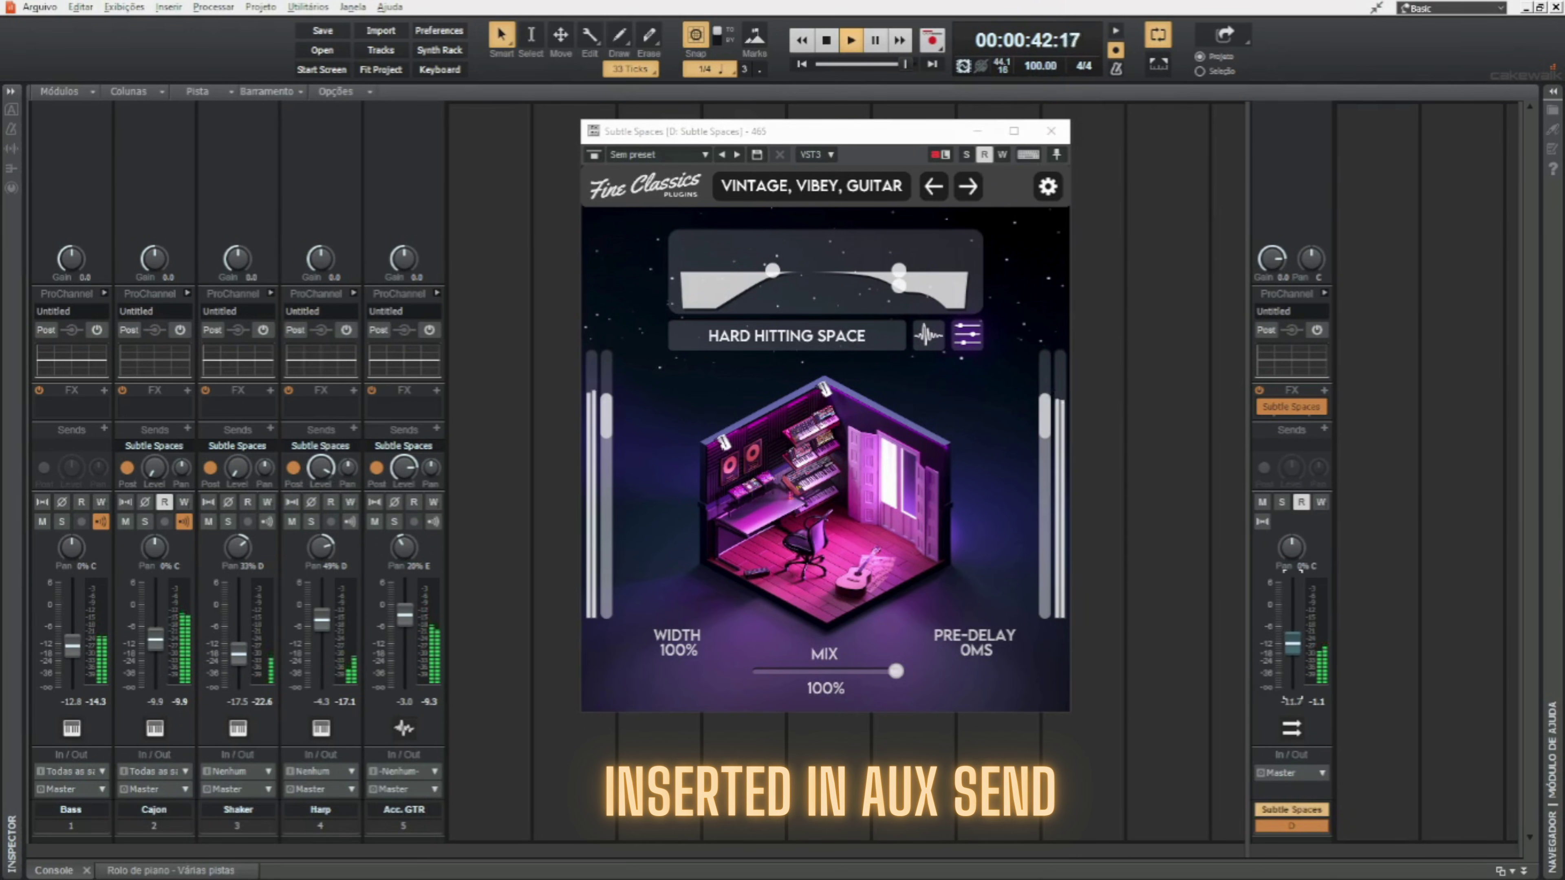
{"action": "left_click_drag", "start_coordinate": [1293, 645], "coordinate": [1293, 642]}
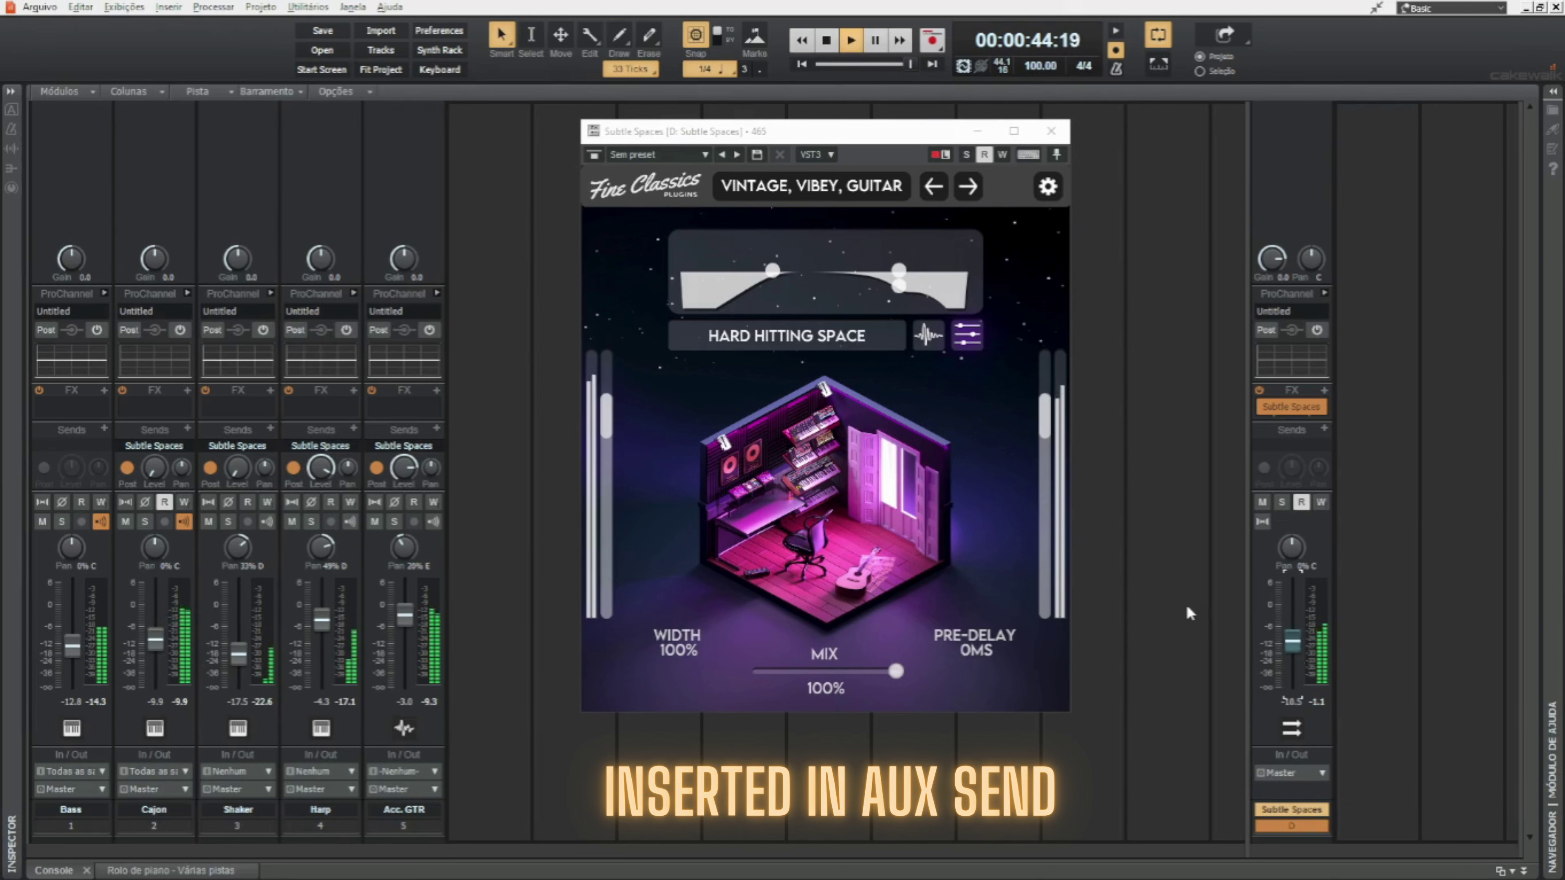
{"action": "key", "text": "Left"}
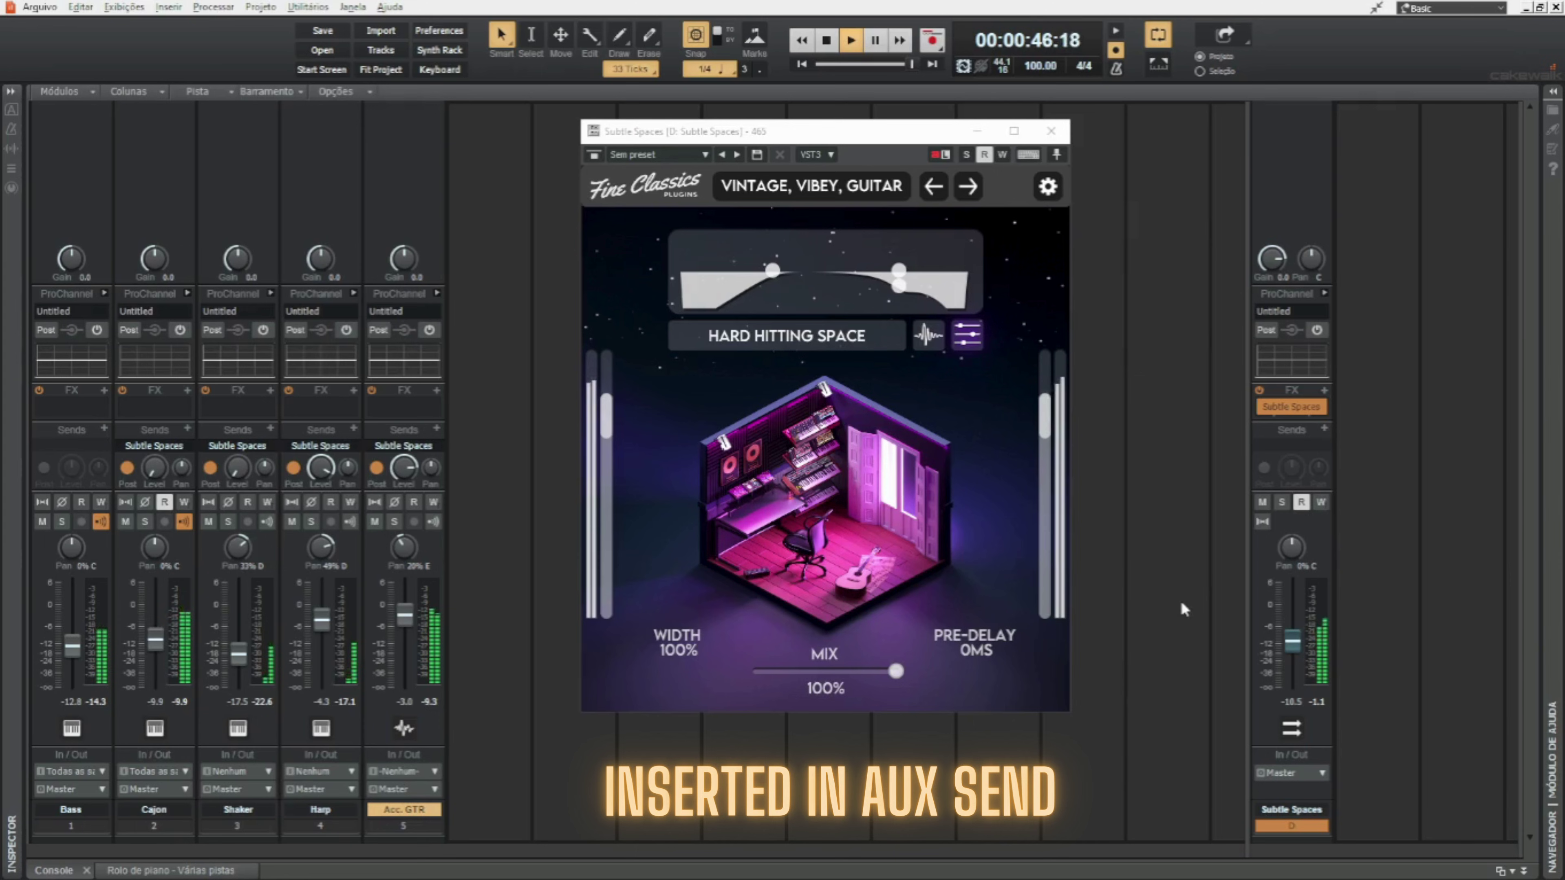